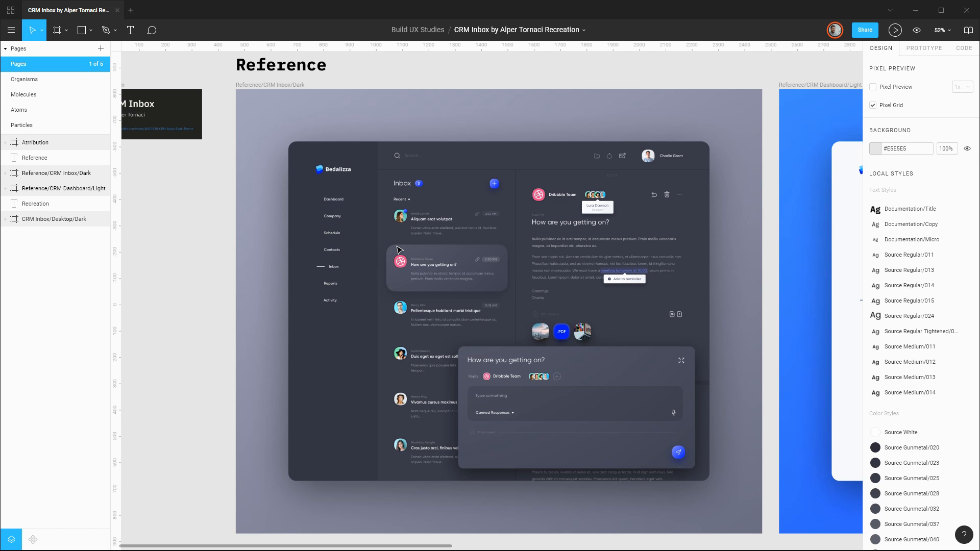
# Hide the Sidebar, Header, Reply, Inbox, Message Detail and Background Plate layers in the CRM Inbox/Desktop/Dark frame.
pyautogui.moveTo(759, 185); pyautogui.dragTo(286, 200)
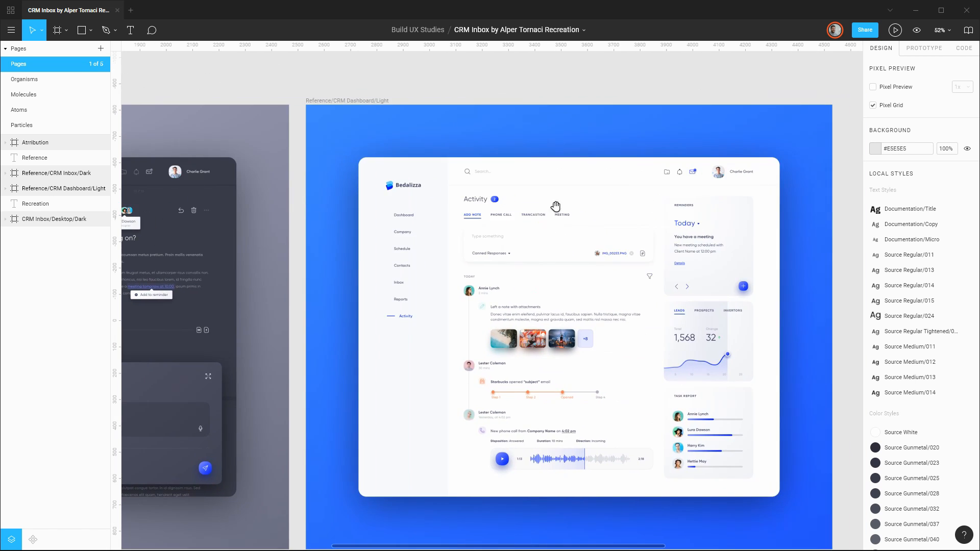
pyautogui.moveTo(555, 206); pyautogui.dragTo(214, 195)
pyautogui.moveTo(519, 184); pyautogui.dragTo(449, 197)
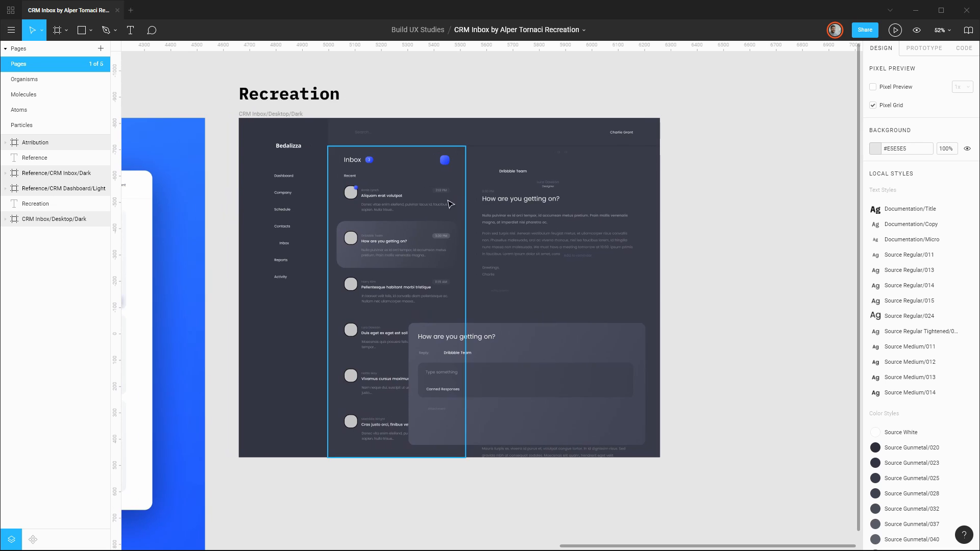
pyautogui.scroll(3, 399, 202)
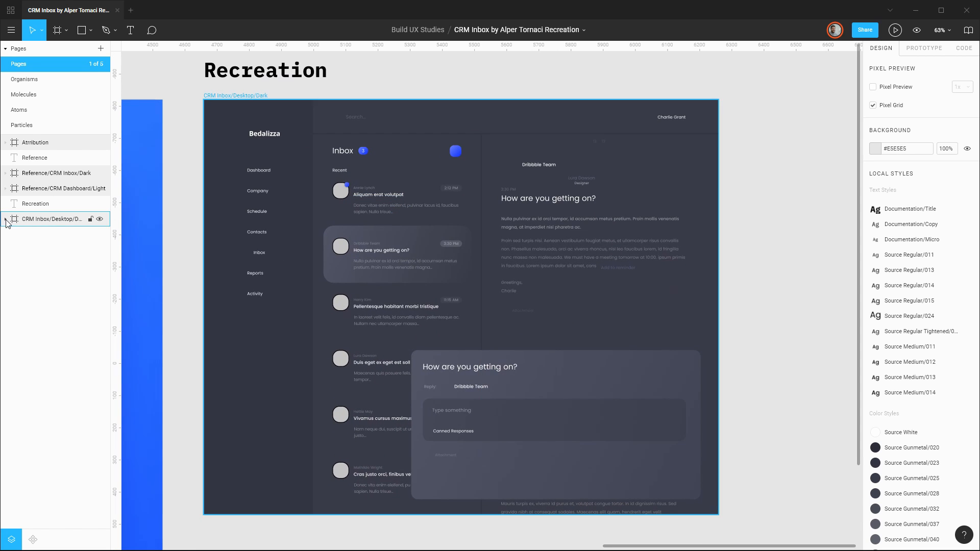
pyautogui.click(5, 220)
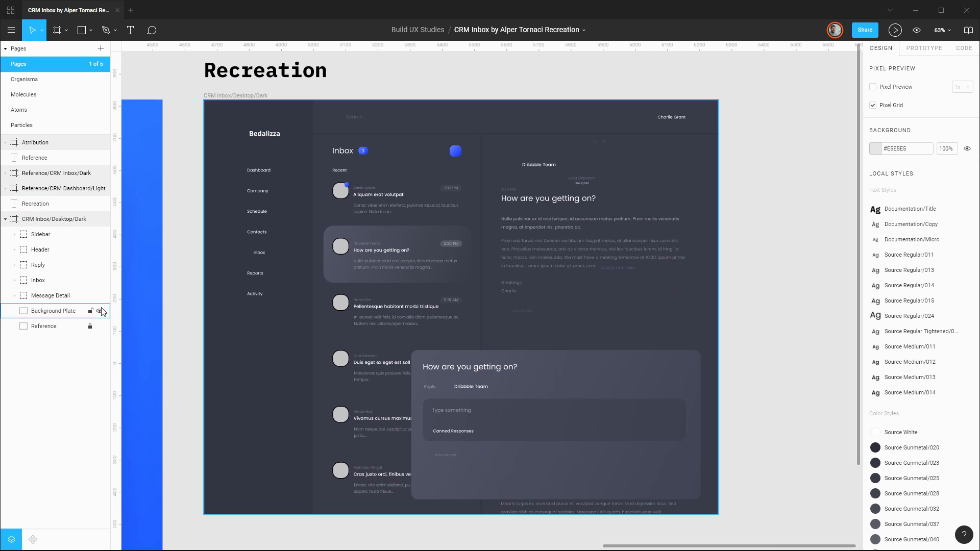
pyautogui.click(101, 311)
pyautogui.click(100, 296)
pyautogui.click(100, 281)
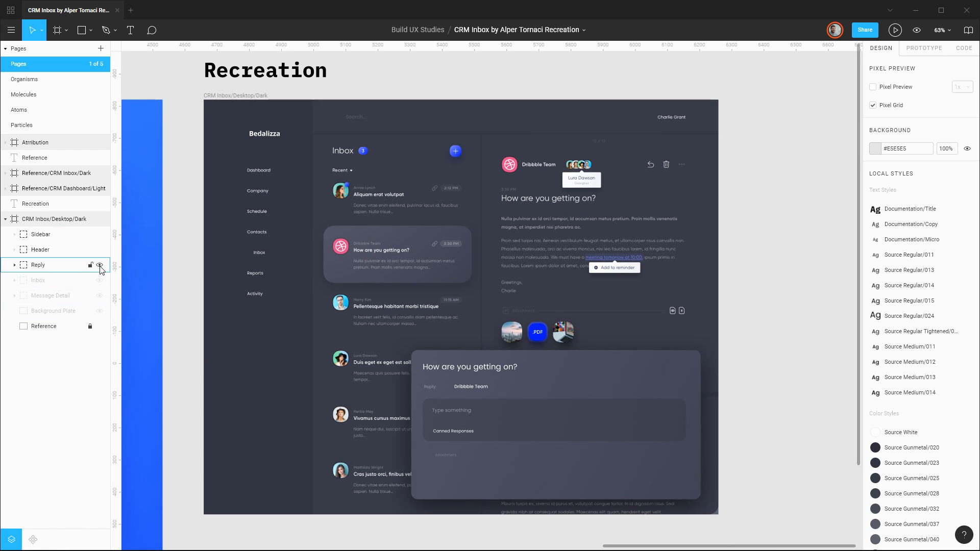
pyautogui.click(100, 265)
pyautogui.click(100, 250)
pyautogui.click(100, 235)
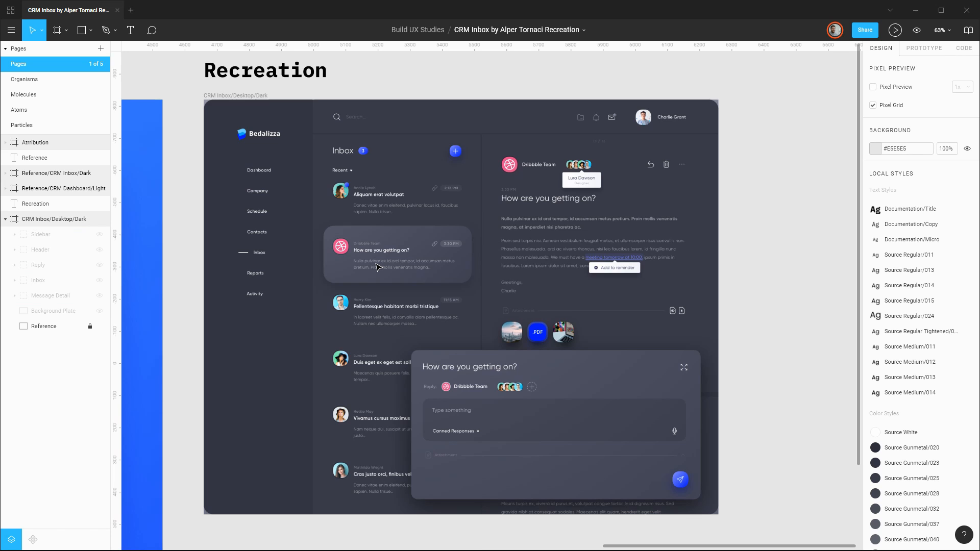
# Duplicate the locked Reference layer in the CRM Inbox/Desktop/Dark frame and unlock the copy.
pyautogui.scroll(10, 258, 133)
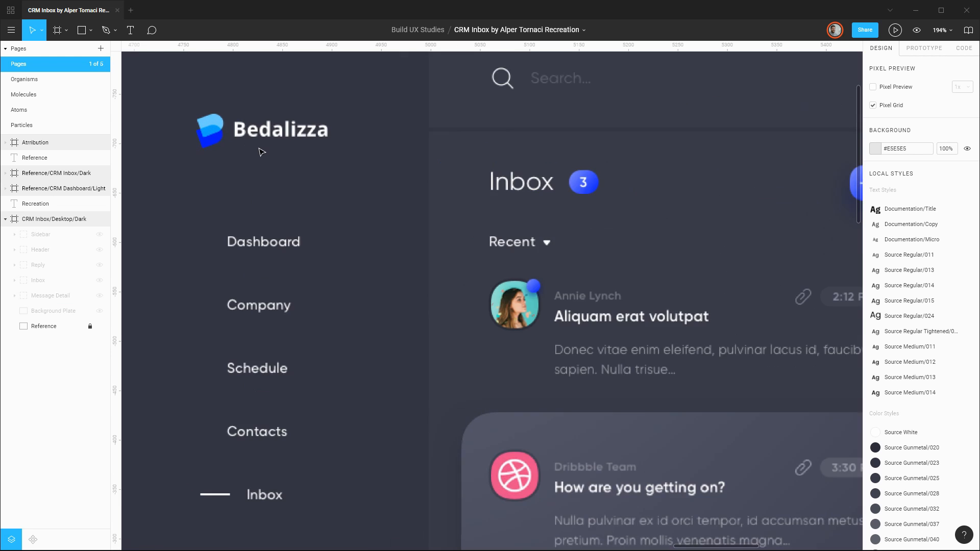
pyautogui.moveTo(221, 104); pyautogui.dragTo(450, 228)
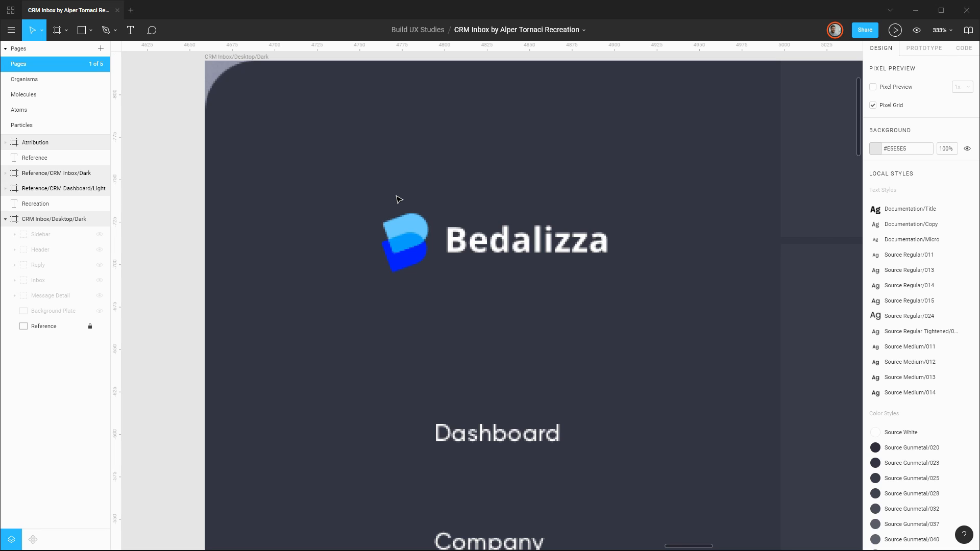
pyautogui.click(57, 327)
pyautogui.hotkey('ctrl', 'd')
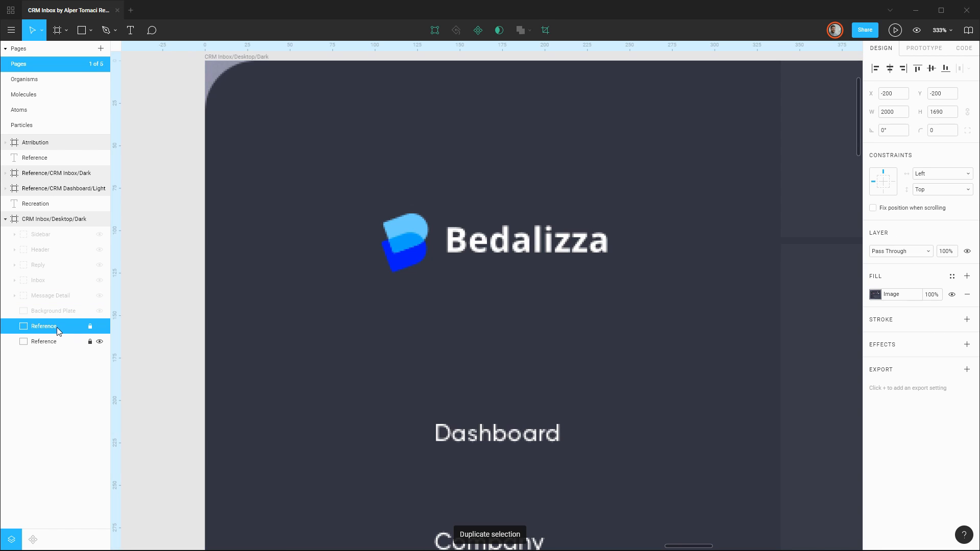
pyautogui.click(90, 327)
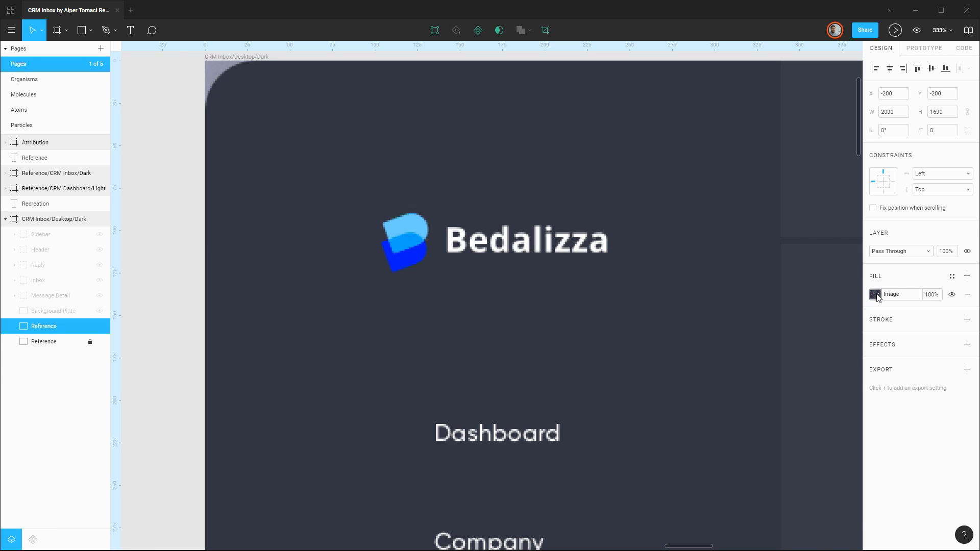
# Switch the Reference copy's image fill to Crop and crop it to about 147 × 51 around the Bedalizza logo.
pyautogui.click(875, 297)
pyautogui.click(791, 321)
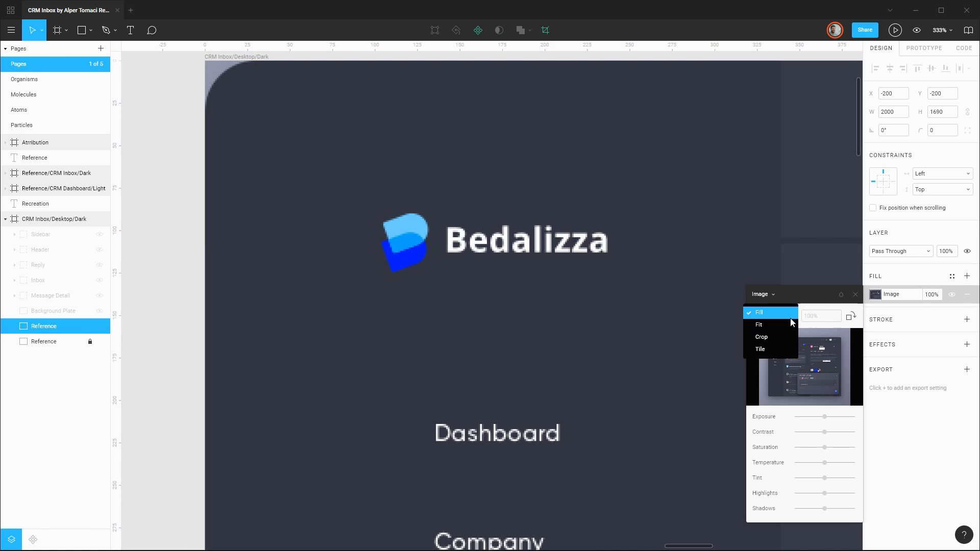
pyautogui.click(761, 336)
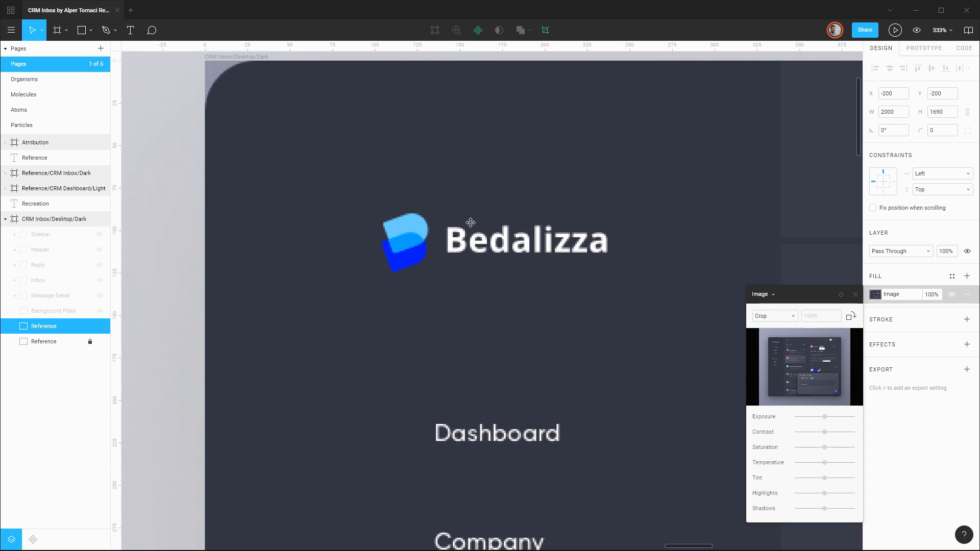
pyautogui.scroll(-10, 470, 222)
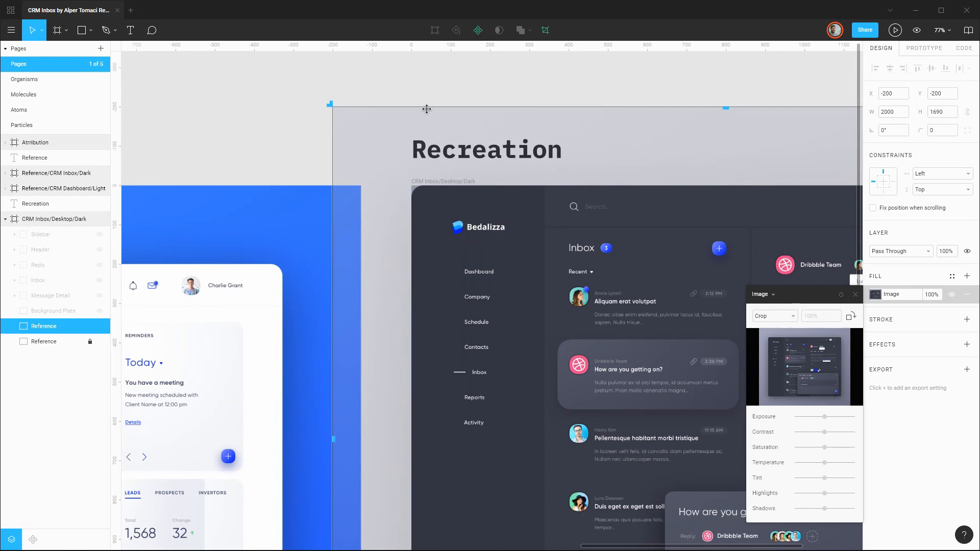
pyautogui.moveTo(330, 105); pyautogui.dragTo(448, 220)
pyautogui.scroll(-5, 587, 268)
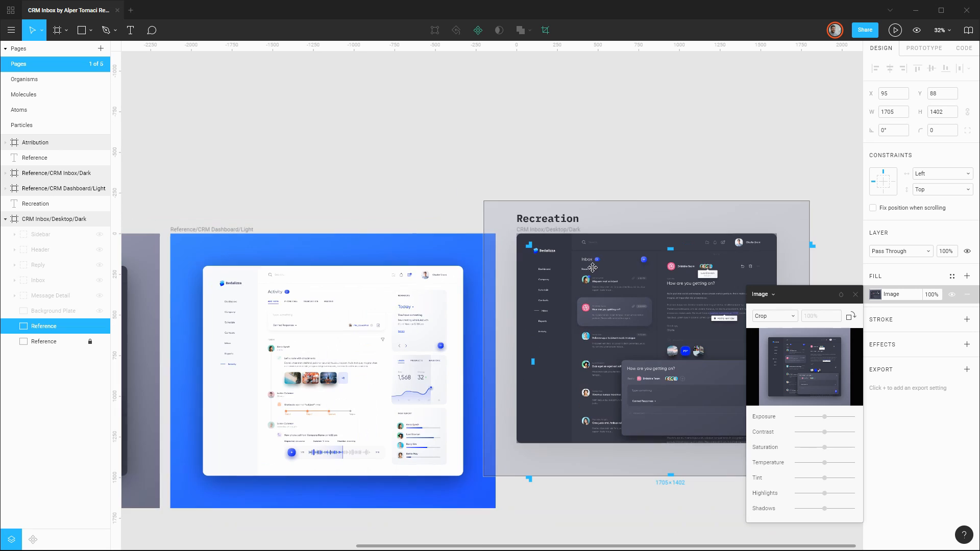
pyautogui.moveTo(675, 169); pyautogui.dragTo(501, 90)
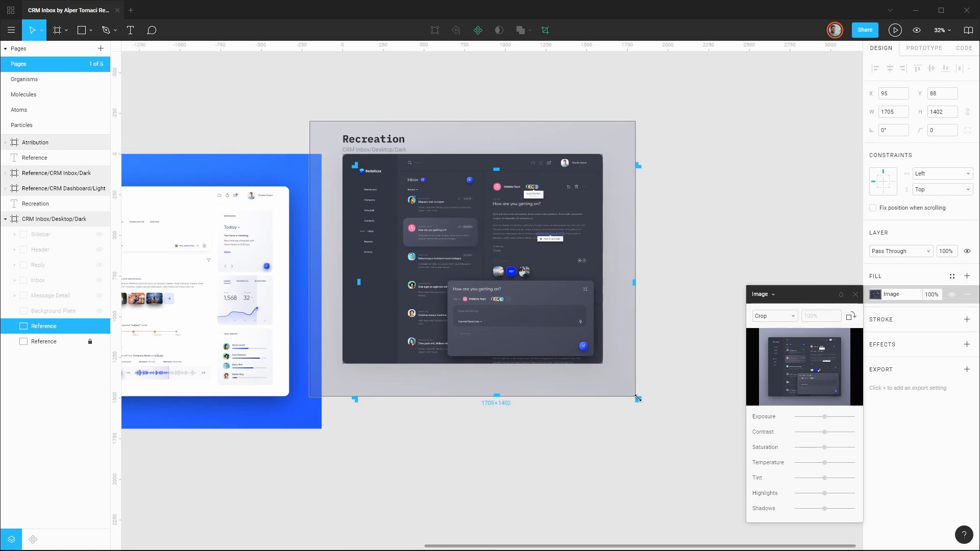
pyautogui.moveTo(637, 398); pyautogui.dragTo(386, 178)
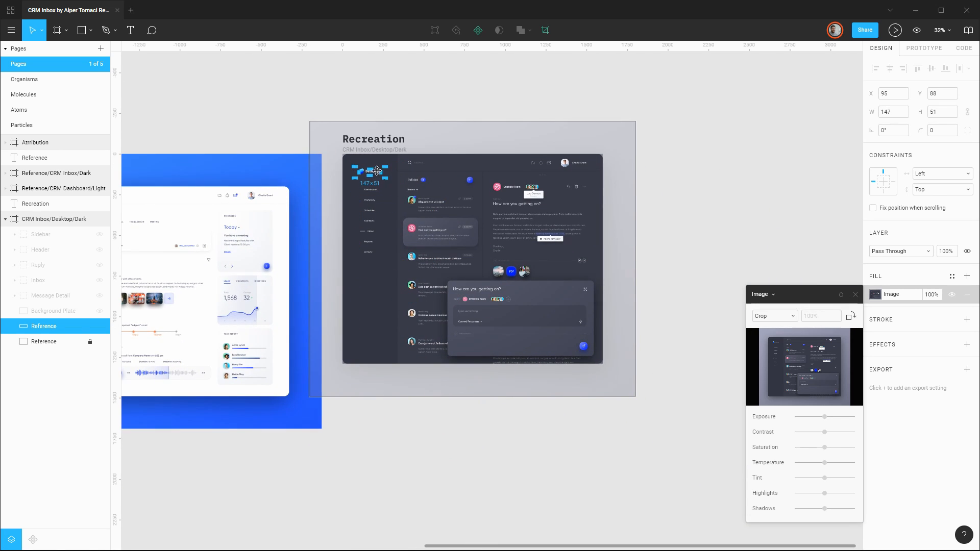
# Hide the original Reference layer and tighten the copy's crop to 37 × 40 around the logo symbol only.
pyautogui.scroll(10, 376, 171)
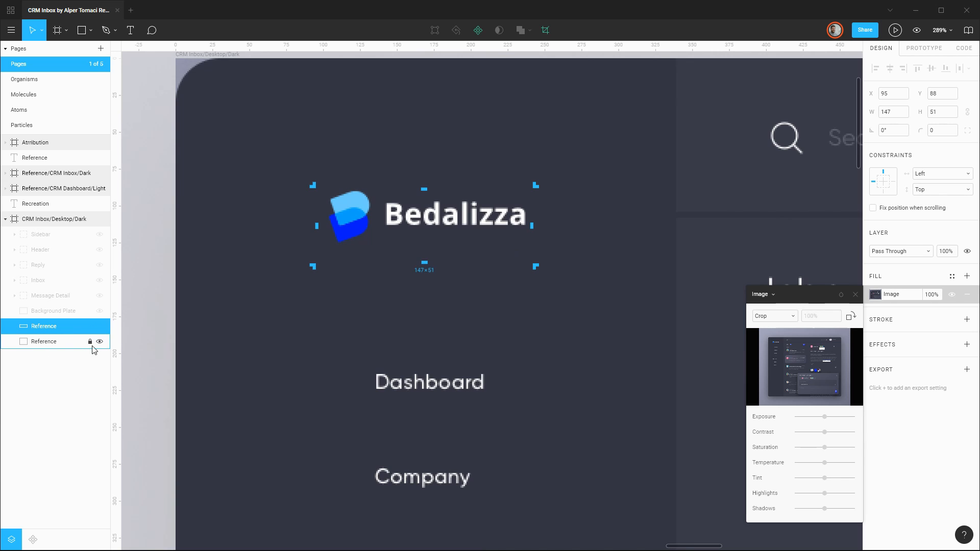
pyautogui.click(100, 341)
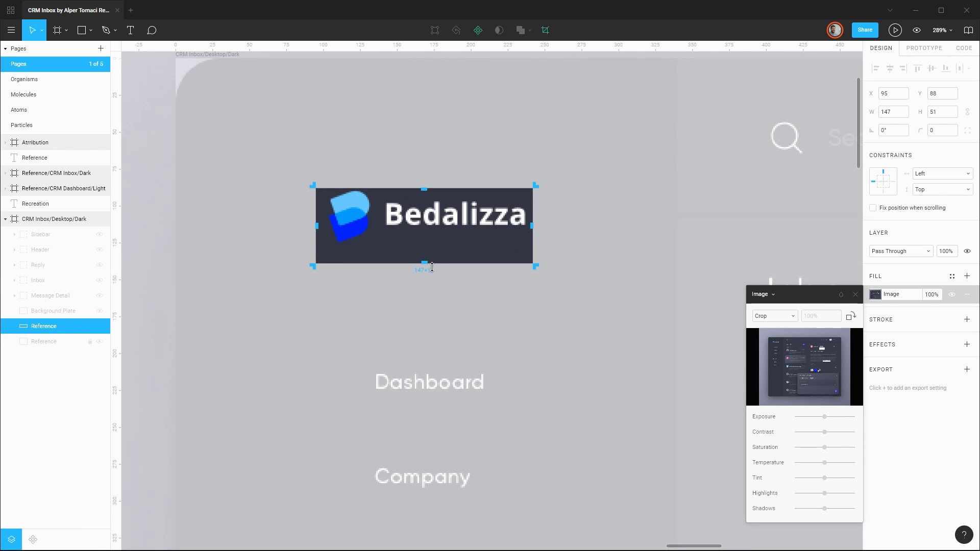
pyautogui.moveTo(425, 257); pyautogui.dragTo(425, 247)
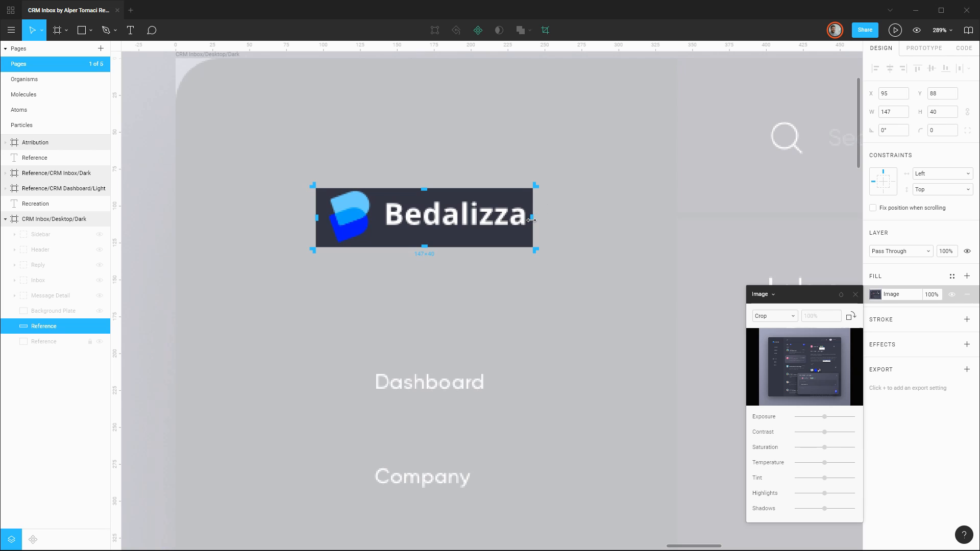
pyautogui.moveTo(531, 220); pyautogui.dragTo(379, 219)
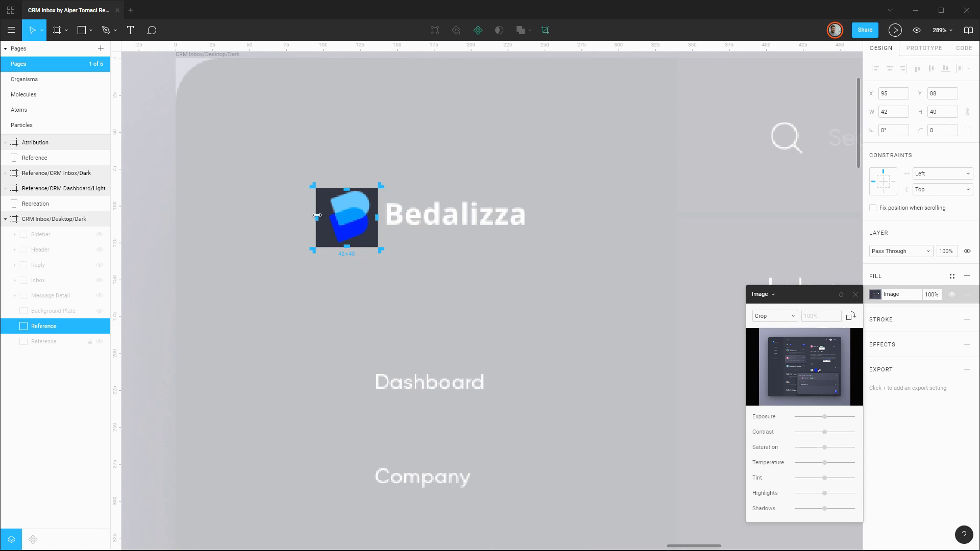
pyautogui.moveTo(318, 217); pyautogui.dragTo(325, 217)
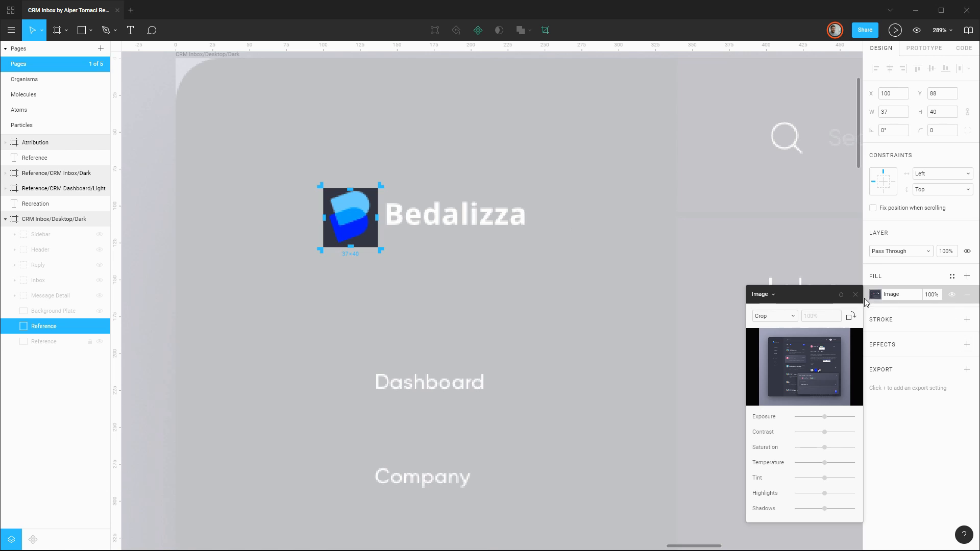
pyautogui.click(898, 282)
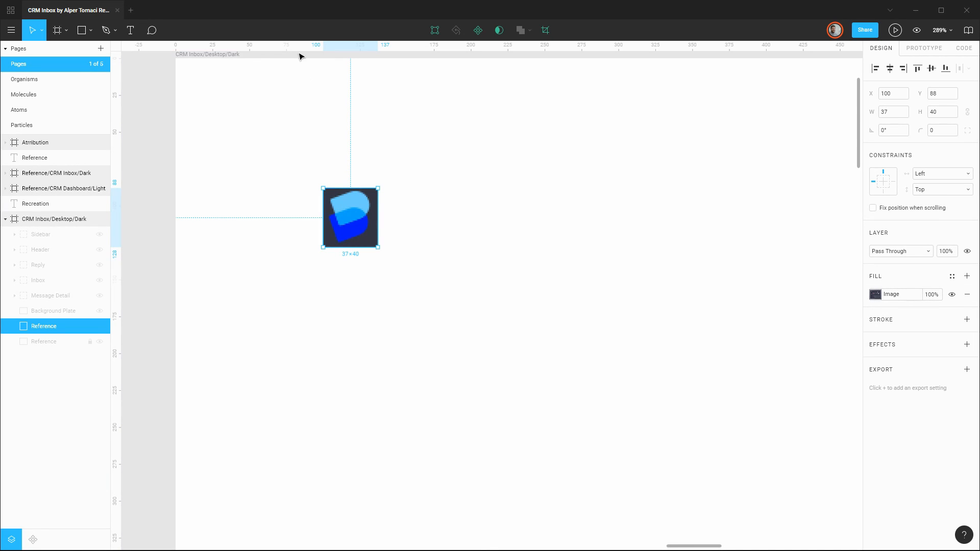
# Place guides at X 105 and Y 95, rotate the cropped logo to about -20.12° and align its light blue shape with them.
pyautogui.moveTo(297, 46); pyautogui.dragTo(274, 199)
pyautogui.moveTo(117, 261); pyautogui.dragTo(367, 257)
pyautogui.moveTo(360, 217); pyautogui.dragTo(360, 232)
pyautogui.scroll(10, 359, 232)
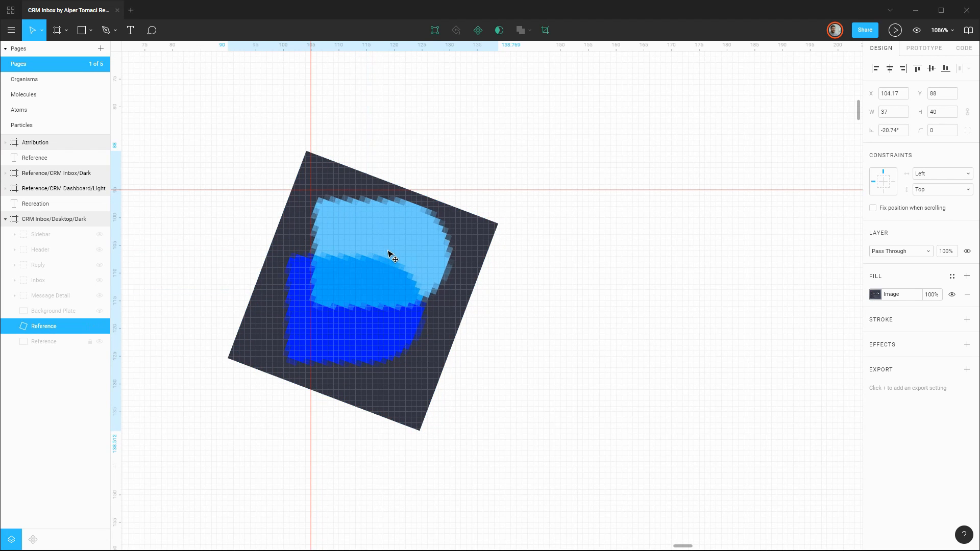
pyautogui.press('Up')
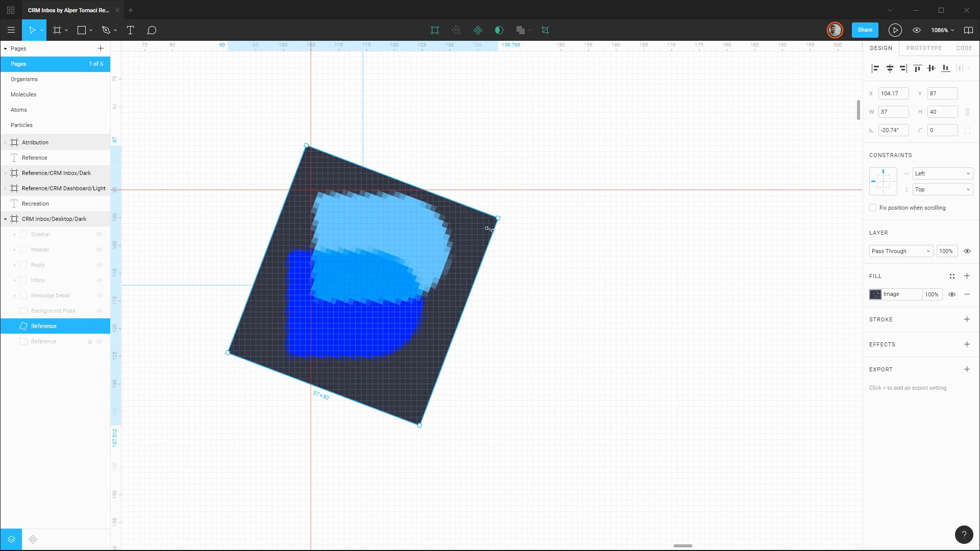
pyautogui.moveTo(420, 432); pyautogui.dragTo(418, 414)
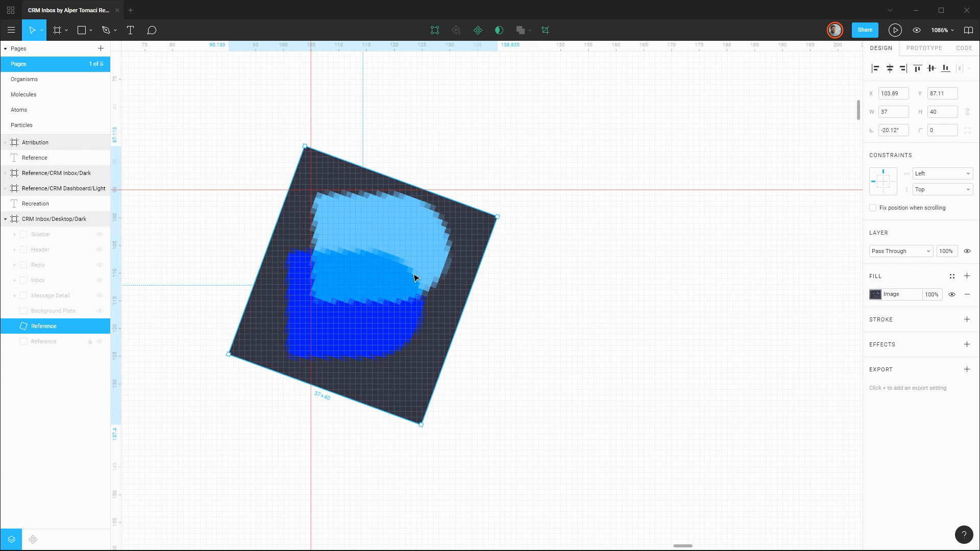
pyautogui.moveTo(414, 274); pyautogui.dragTo(415, 274)
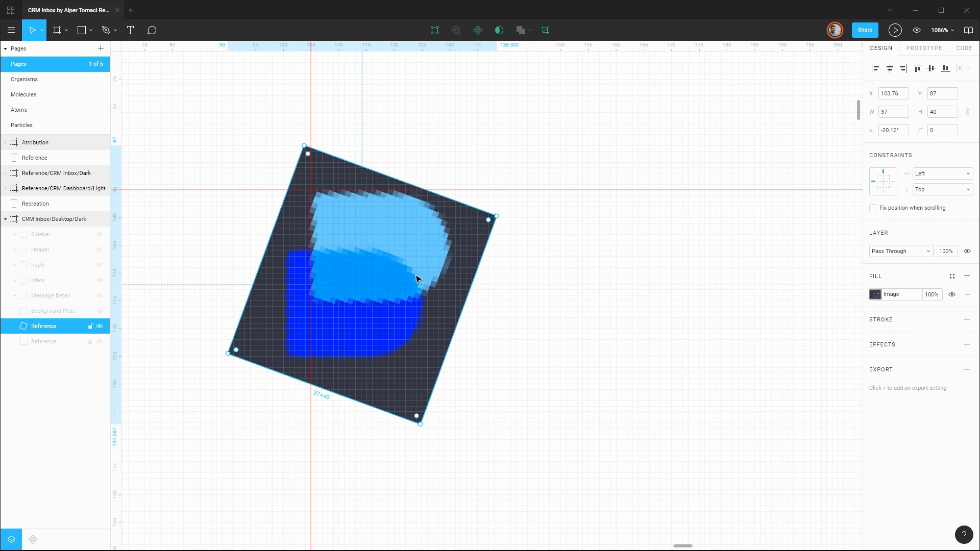
# Add guides at Y 115 and X 130, and draw a 25 × 20 rectangle over the light blue shape between the guides.
pyautogui.moveTo(407, 47); pyautogui.dragTo(426, 301)
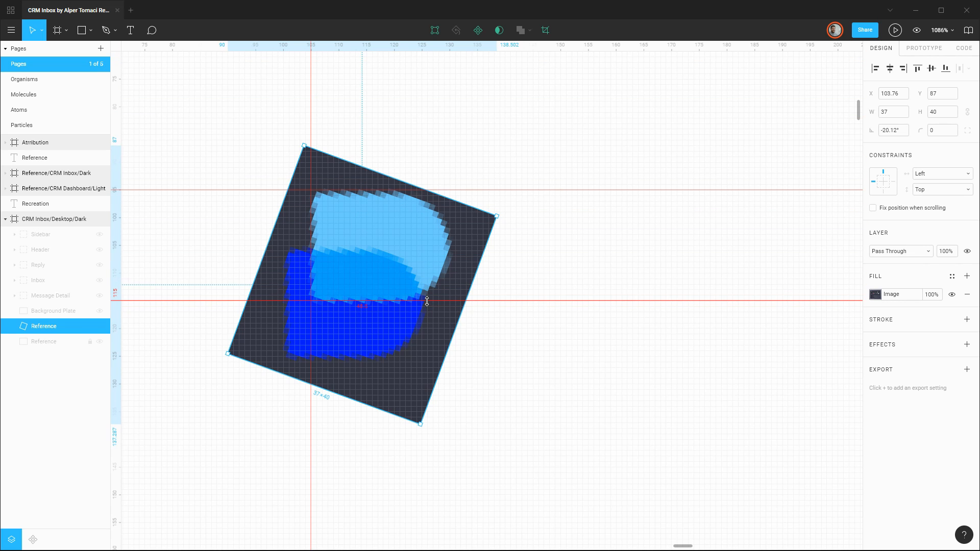
pyautogui.moveTo(118, 269); pyautogui.dragTo(451, 265)
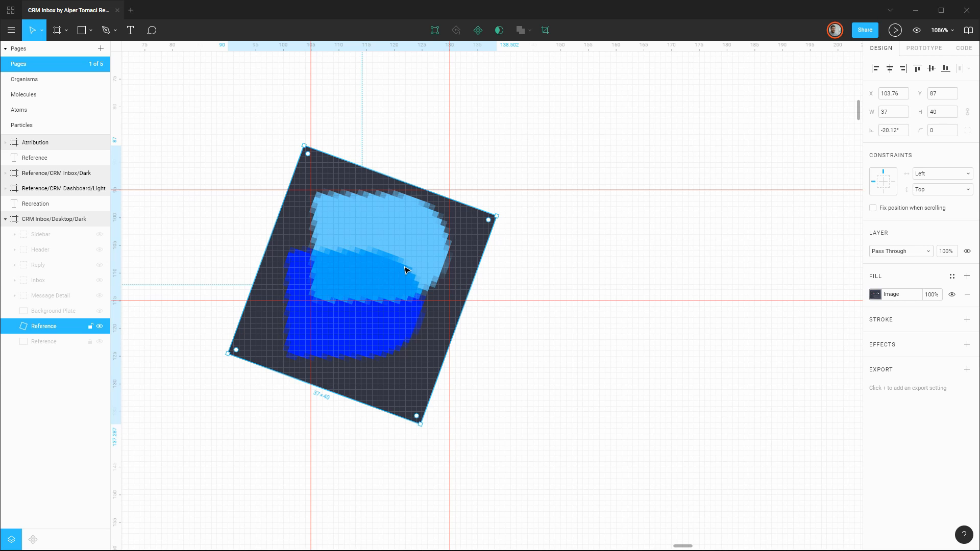
pyautogui.press('r')
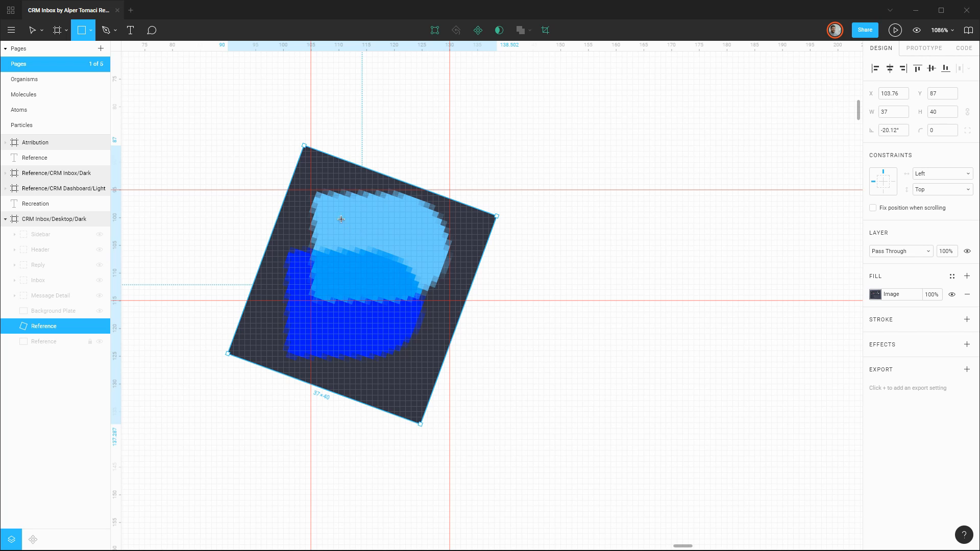
pyautogui.moveTo(313, 190); pyautogui.dragTo(449, 300)
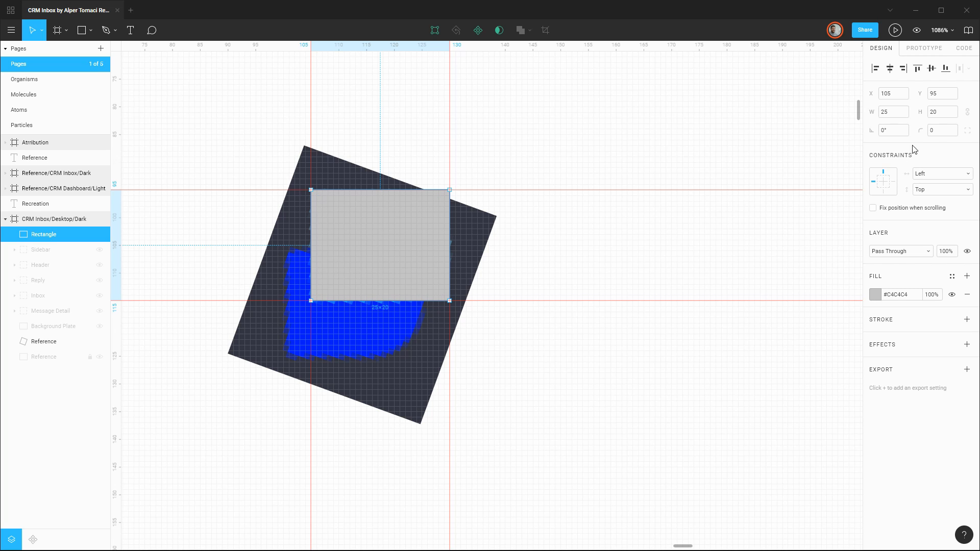
# Enable independent corners on the rectangle and set its top-right corner radius to 11 to match the logo's curve.
pyautogui.click(967, 131)
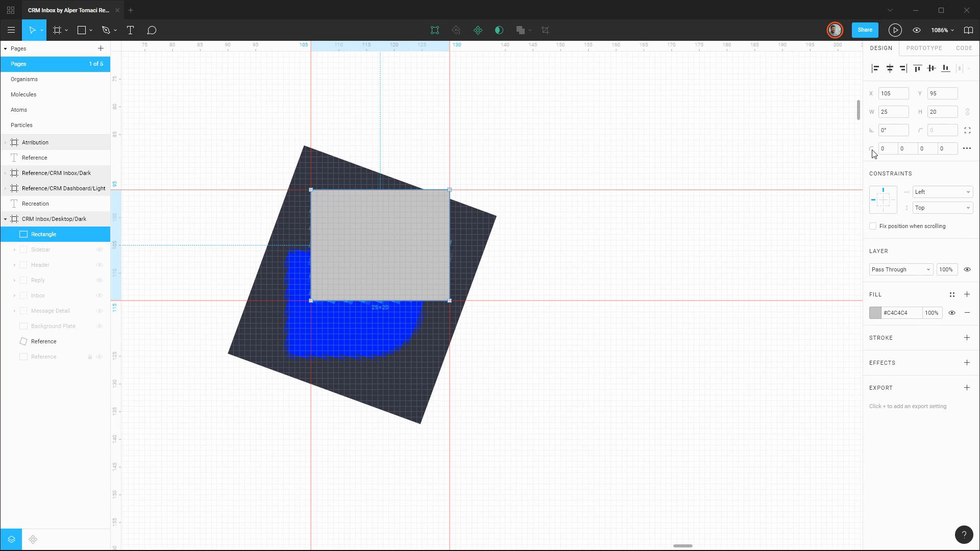
pyautogui.click(907, 149)
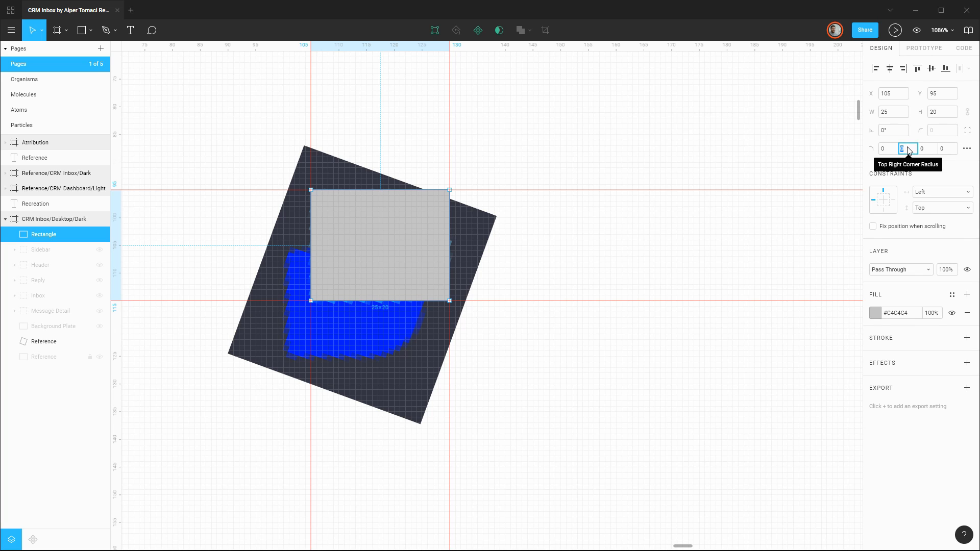
pyautogui.press('Up')
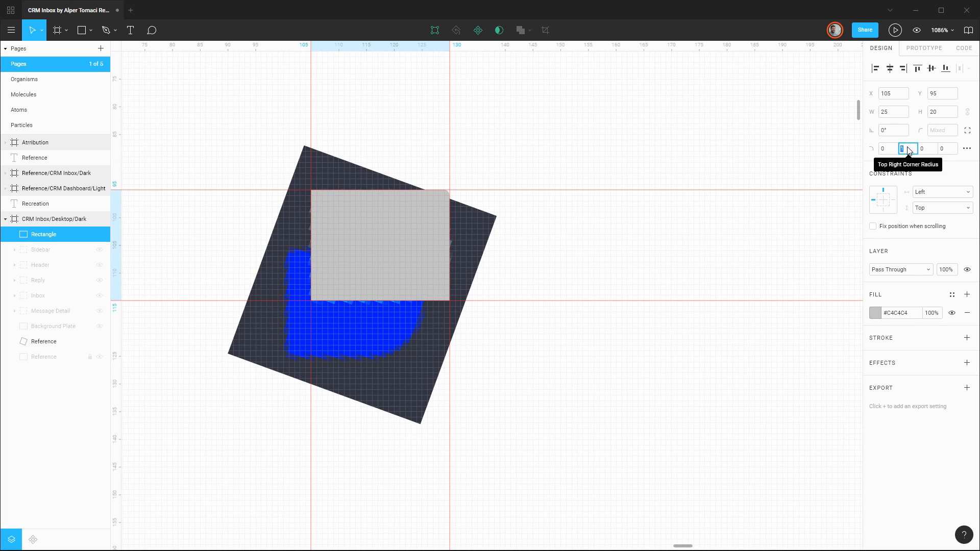
pyautogui.press('Up')
pyautogui.press('Up')
pyautogui.press('Up')
pyautogui.press('Up')
pyautogui.press('Up')
pyautogui.press('Up')
pyautogui.press('Up')
pyautogui.press('Up')
pyautogui.press('Up')
pyautogui.press('Up')
pyautogui.press('Up')
pyautogui.press('Down')
pyautogui.press('Down')
pyautogui.press('Down')
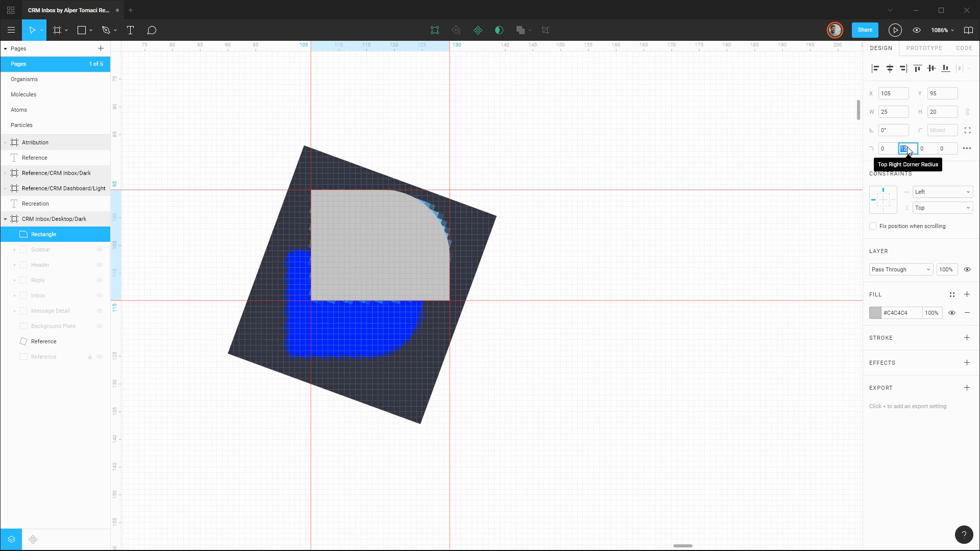
pyautogui.press('Up')
pyautogui.press('Down')
# Reduce the rectangle's top-right corner radius to 10.
pyautogui.click(923, 150)
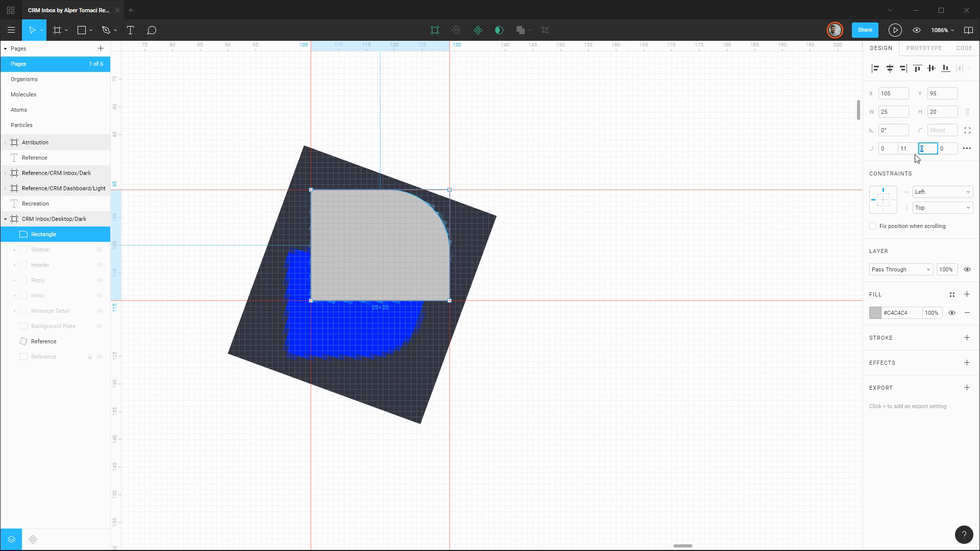
pyautogui.click(912, 149)
pyautogui.press('Up')
pyautogui.press('Down')
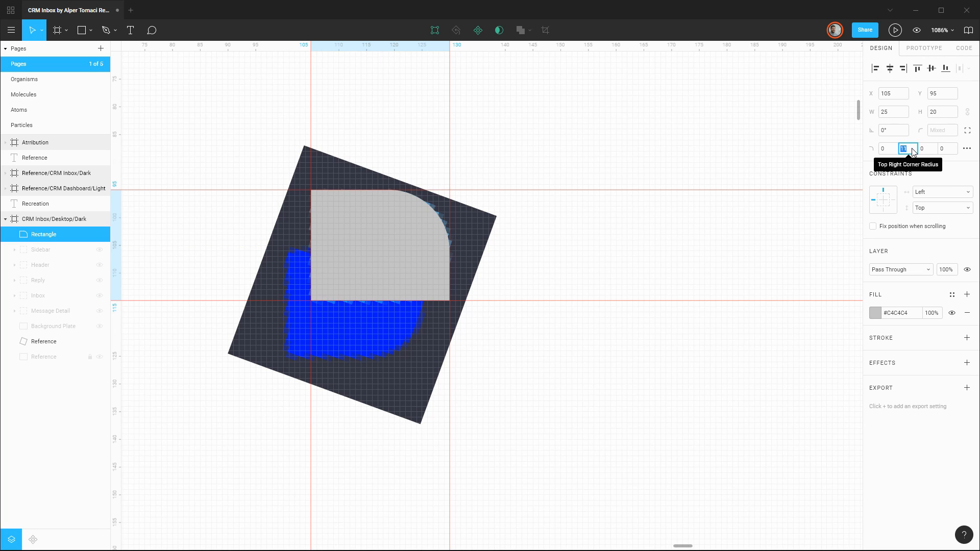
pyautogui.press('Down')
pyautogui.press('Up')
pyautogui.press('Down')
# Set the rectangle's bottom-right corner radius to 10.
pyautogui.click(927, 149)
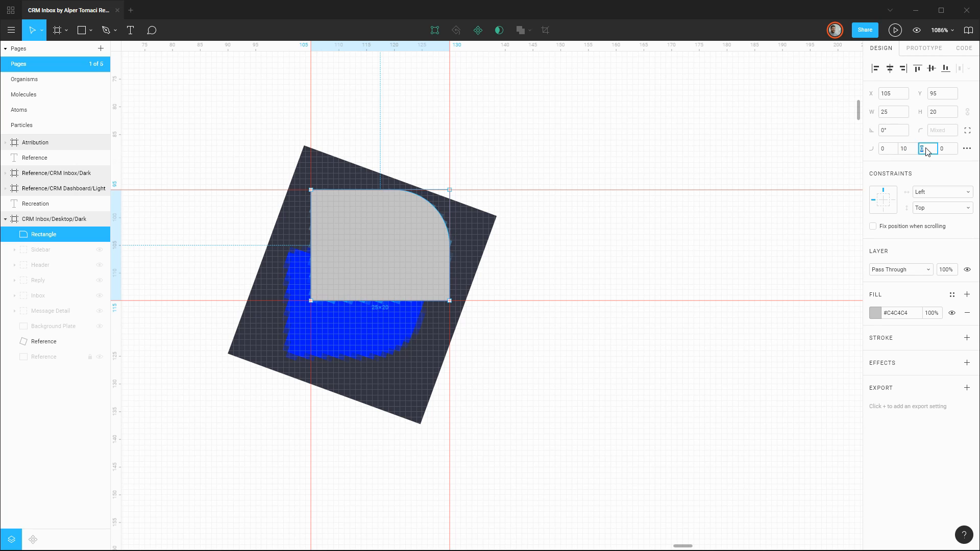
pyautogui.press('Up')
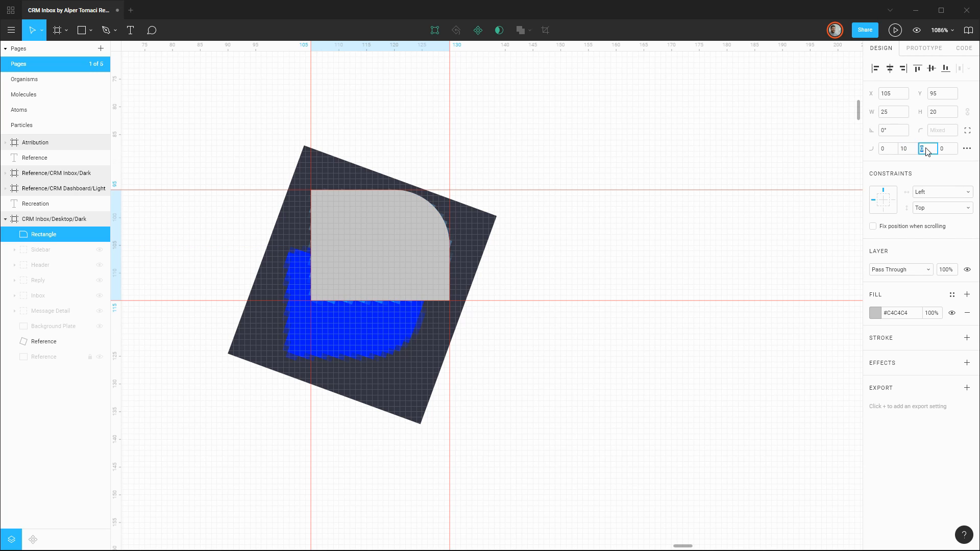
pyautogui.press('Up')
pyautogui.press('Up')
pyautogui.press('Up')
pyautogui.press('Up')
pyautogui.press('Up')
pyautogui.press('Up')
pyautogui.press('Up')
pyautogui.press('Up')
pyautogui.press('Up')
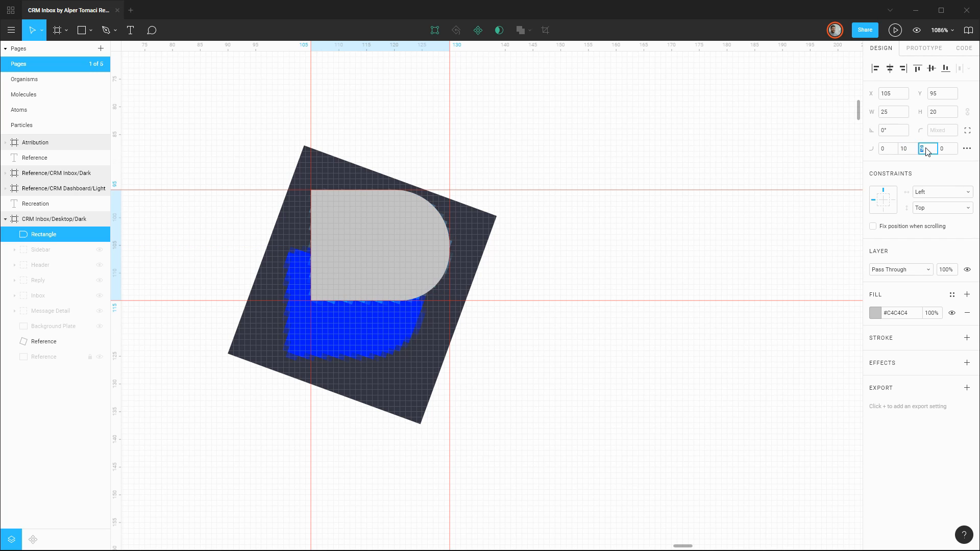
pyautogui.press('Up')
pyautogui.press('Up')
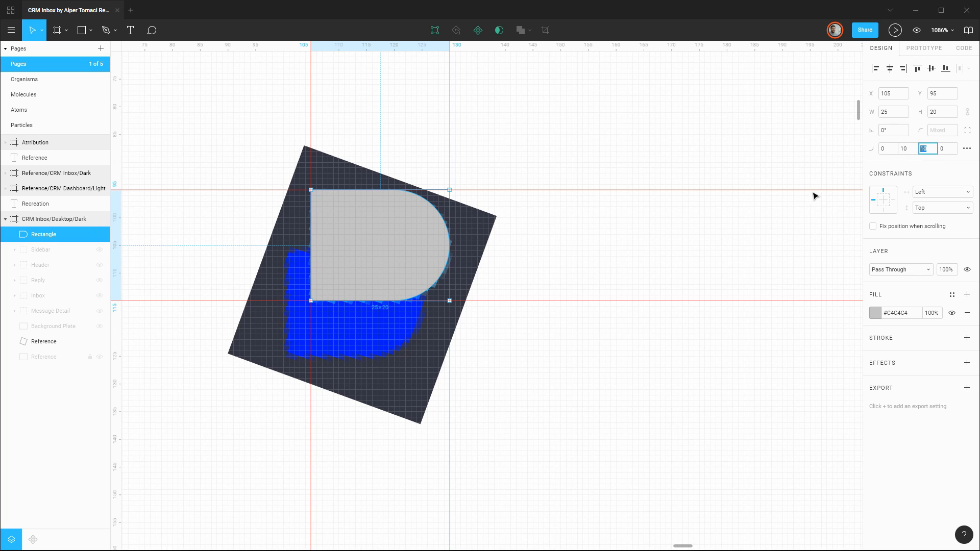
# Round the rectangle's top-left and bottom-left corners with a radius of 2 each.
pyautogui.click(888, 149)
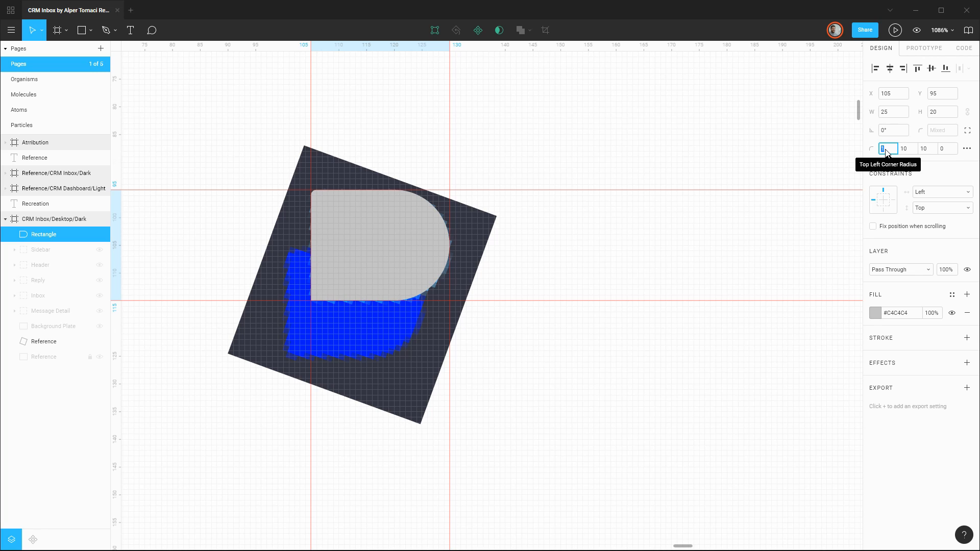
pyautogui.press('Up')
pyautogui.press('Down')
pyautogui.press('Down')
pyautogui.press('Down')
pyautogui.press('Down')
pyautogui.press('Down')
pyautogui.click(944, 148)
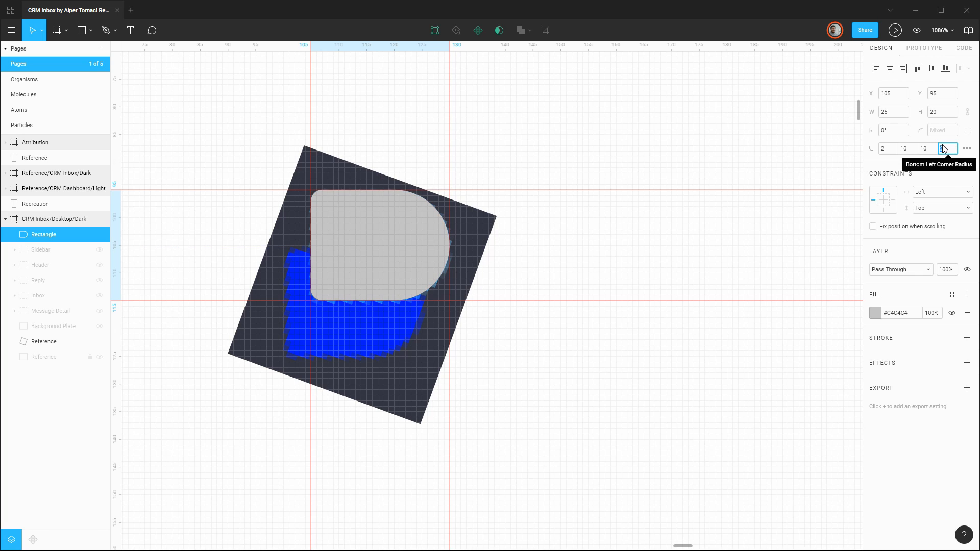
# Shift the rectangle to X 115, fill it with light blue #6CCCFF sampled from the reference logo, and return it to X 105.
pyautogui.click(375, 232)
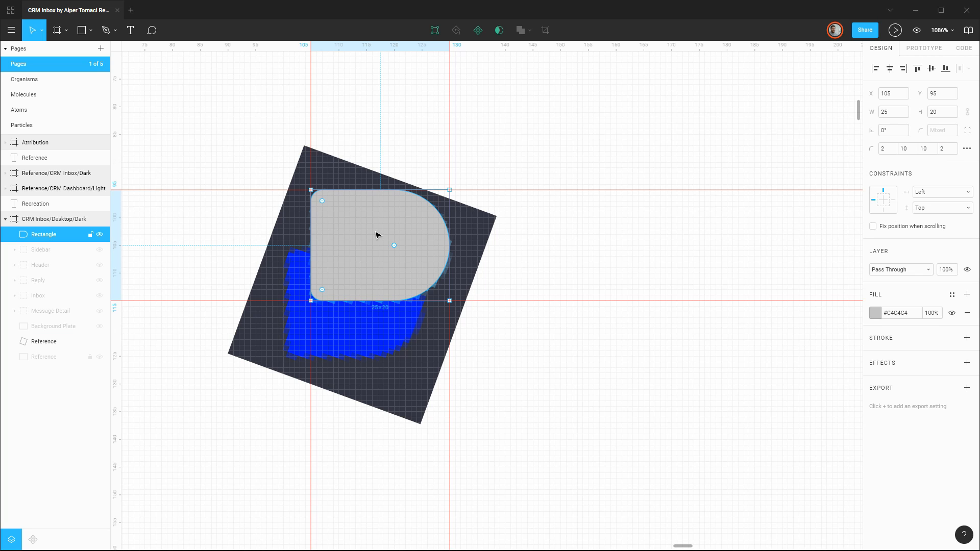
pyautogui.hotkey('shift', 'Right')
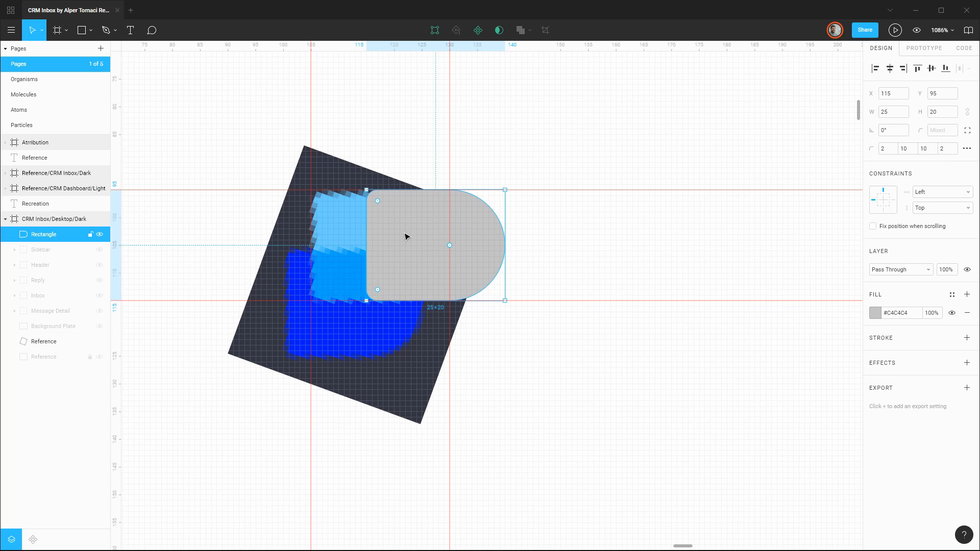
pyautogui.click(875, 313)
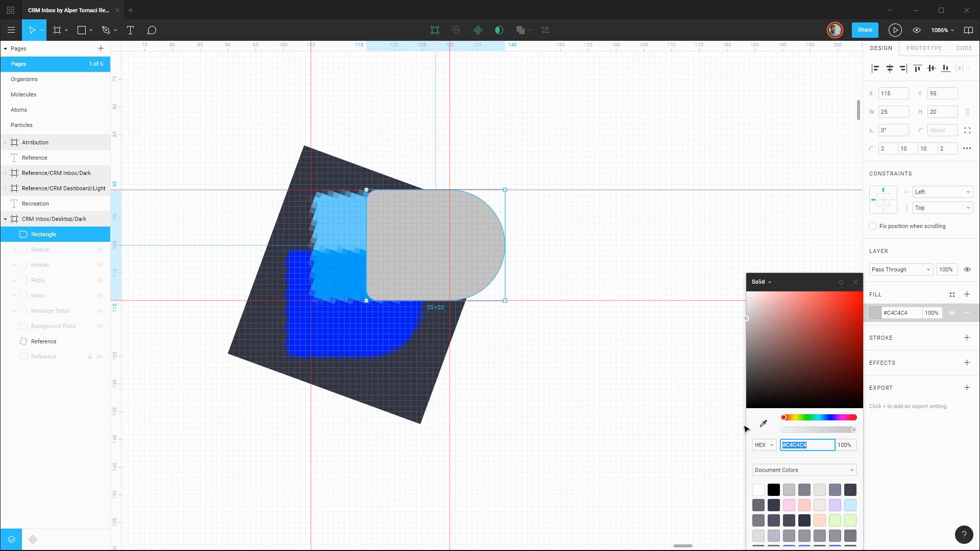
pyautogui.click(765, 428)
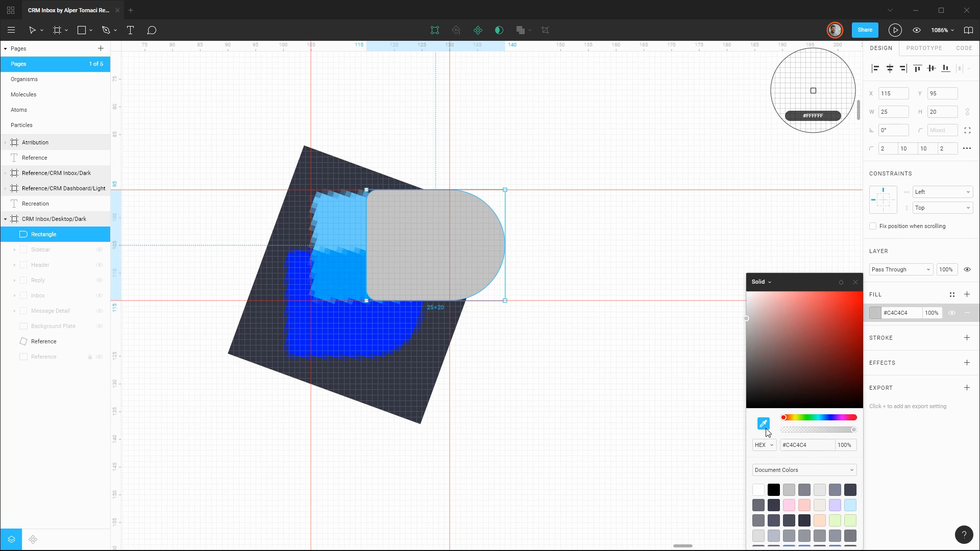
pyautogui.click(342, 232)
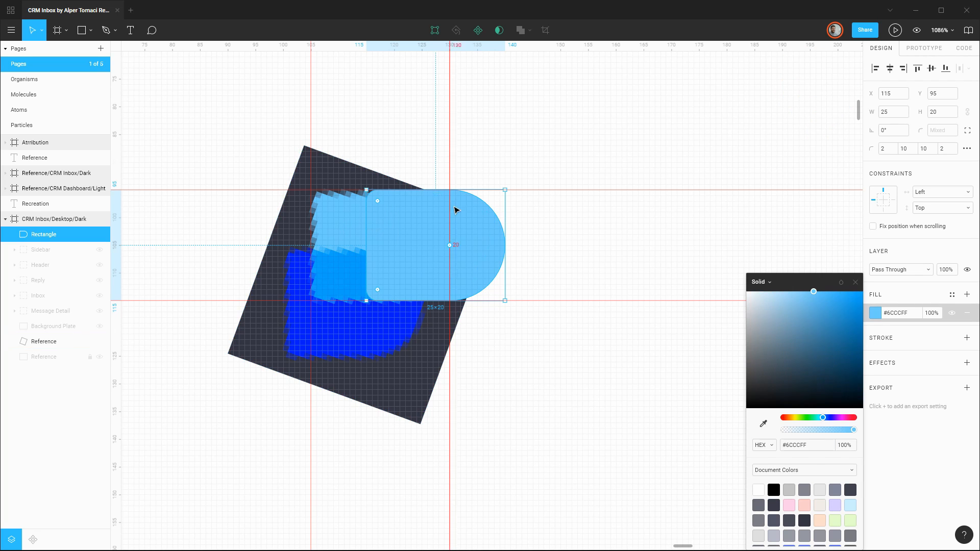
pyautogui.moveTo(411, 237); pyautogui.dragTo(356, 237)
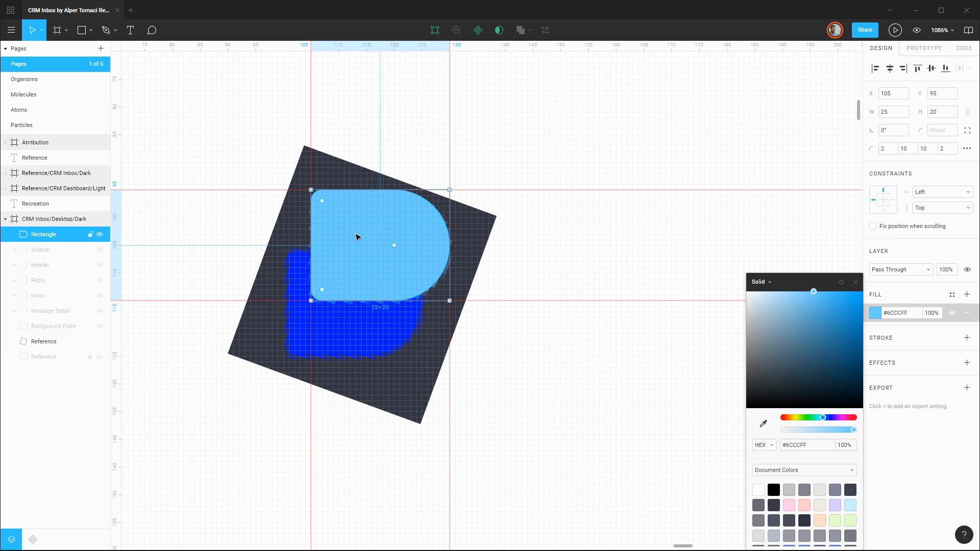
# Rename the light blue rectangle layer to Logo/Icon/Top and duplicate it.
pyautogui.doubleClick(41, 238)
pyautogui.write('L')
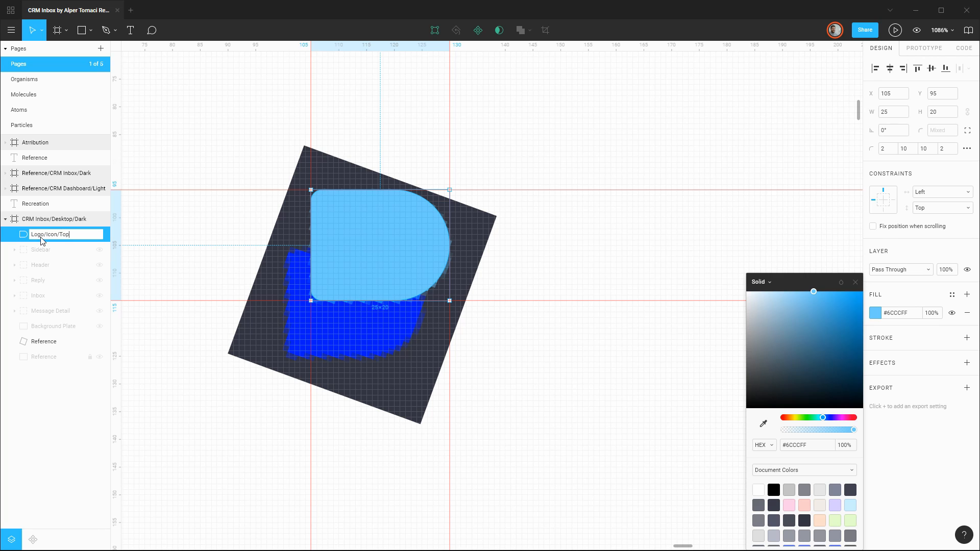
pyautogui.write('ogo/Icon/Top')
pyautogui.press('Return')
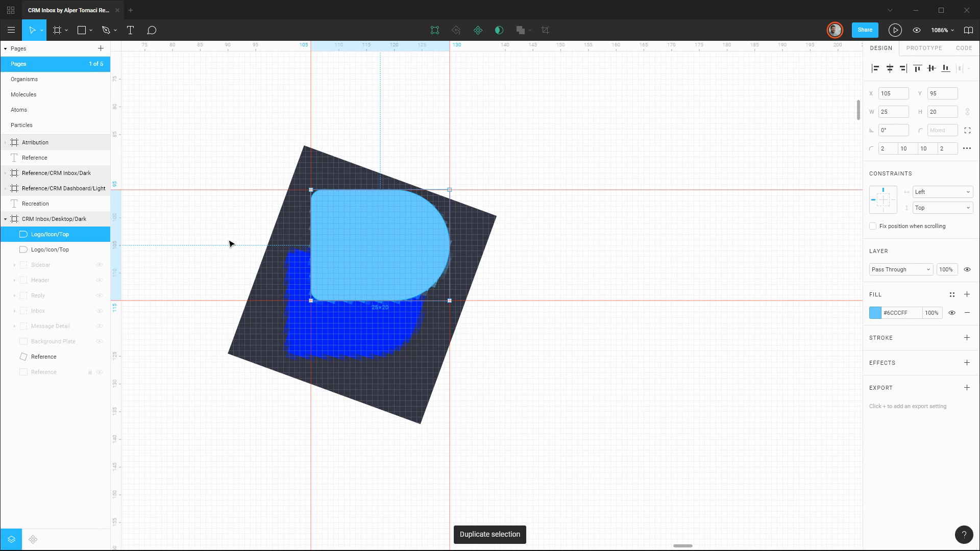
# Move the duplicate to X 100, Y 106 over the reference logo's dark blue shape.
pyautogui.moveTo(358, 244); pyautogui.dragTo(333, 302)
pyautogui.press('Up')
pyautogui.press('Down')
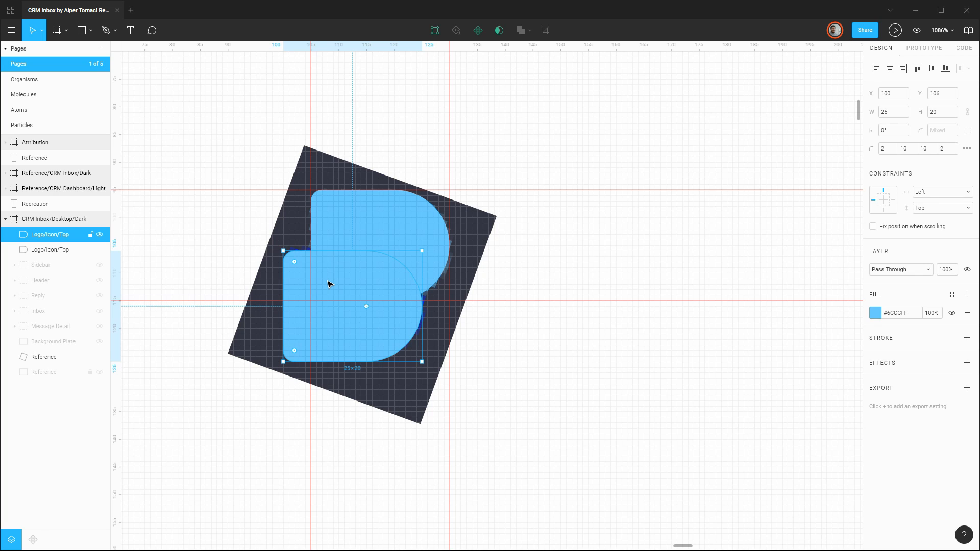
# Shift the duplicate to Y 116, fill it with dark blue #011AFF sampled from the reference, and return it to Y 106.
pyautogui.hotkey('shift', 'Down')
pyautogui.click(874, 312)
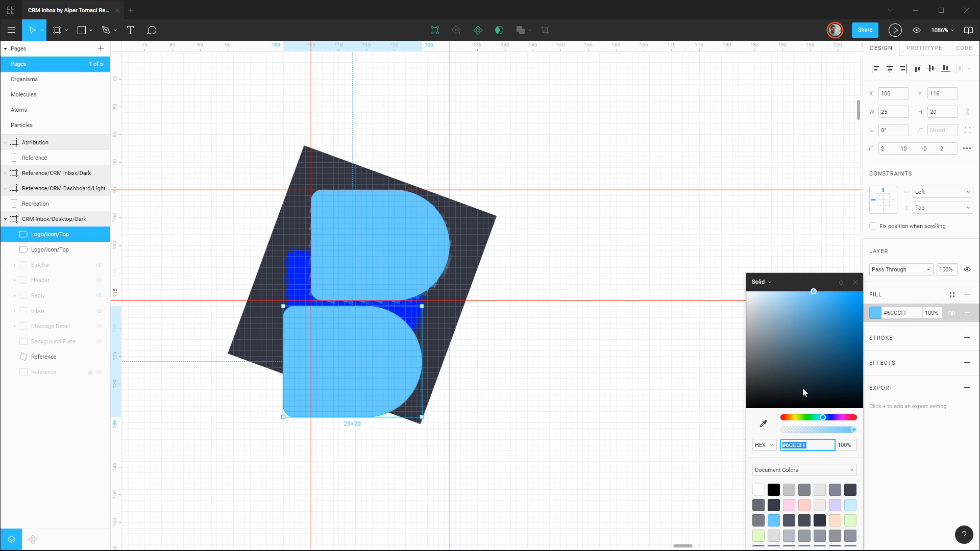
pyautogui.click(764, 423)
pyautogui.click(304, 286)
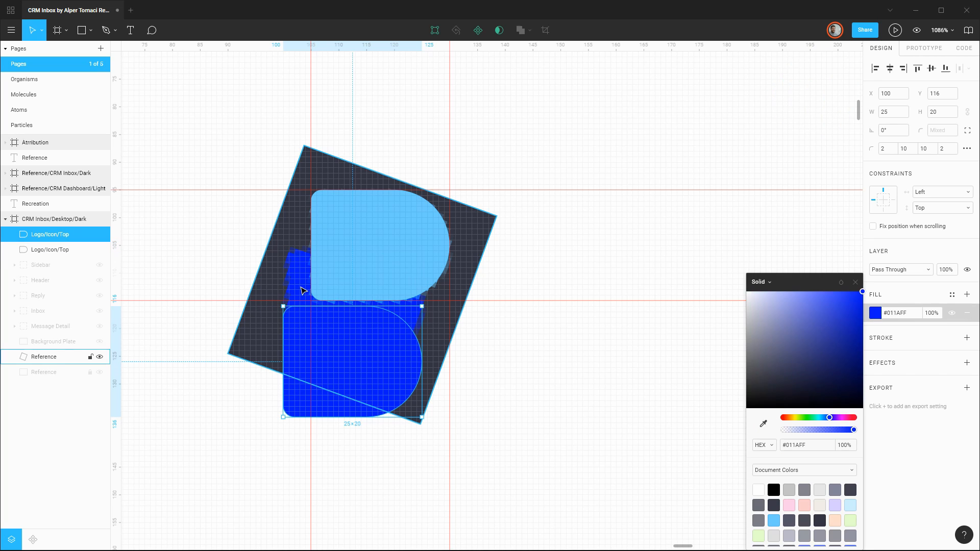
pyautogui.click(855, 282)
pyautogui.hotkey('shift', 'Up')
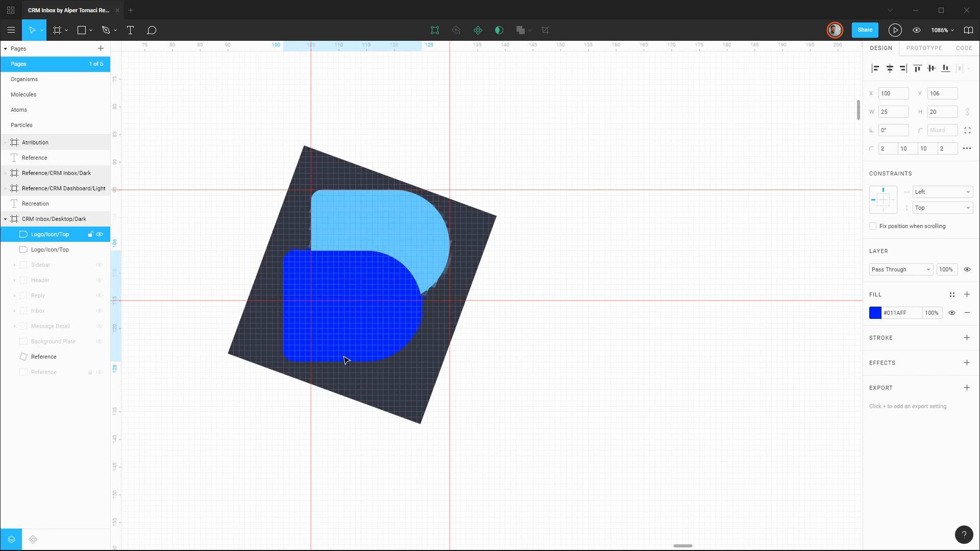
# Place the dark blue shape beneath Logo/Icon/Top in the layer order and rename it Logo/Icon/Bottom.
pyautogui.moveTo(45, 235)
pyautogui.mouseDown()
pyautogui.moveTo(53, 255)
pyautogui.moveTo(58, 250)
pyautogui.mouseUp()
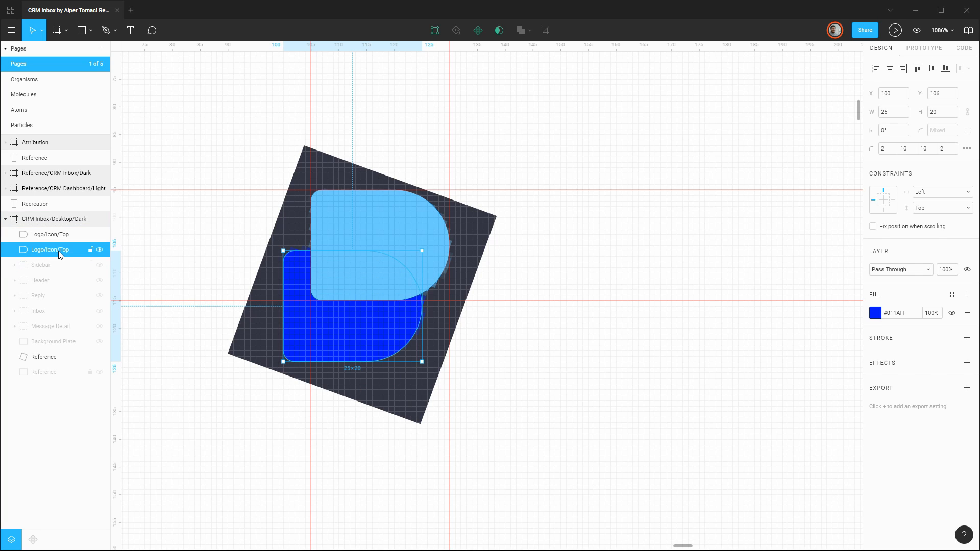
pyautogui.doubleClick(65, 247)
pyautogui.press('Right')
pyautogui.press('BackSpace')
pyautogui.press('BackSpace')
pyautogui.press('BackSpace')
pyautogui.write('Bottom')
pyautogui.press('Return')
# Hide Logo/Icon/Top and Logo/Icon/Bottom, and create their overlap by intersecting visible duplicates of both.
pyautogui.click(100, 235)
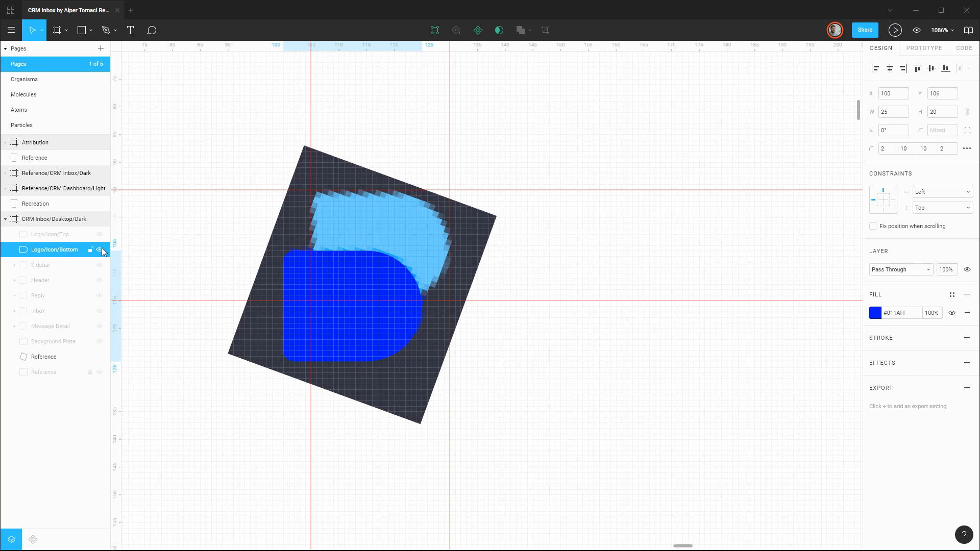
pyautogui.click(100, 250)
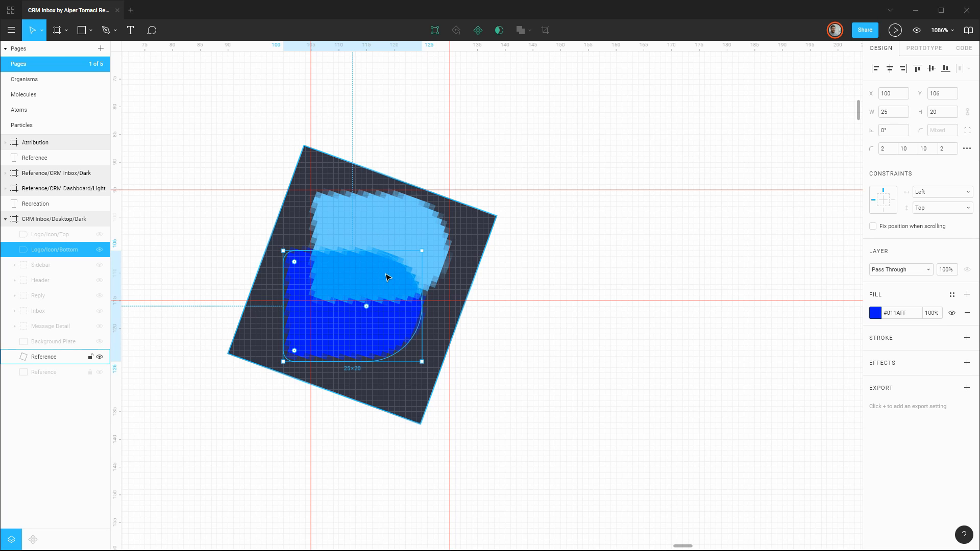
pyautogui.keyDown('shift'); pyautogui.click(54, 235); pyautogui.keyUp('shift')
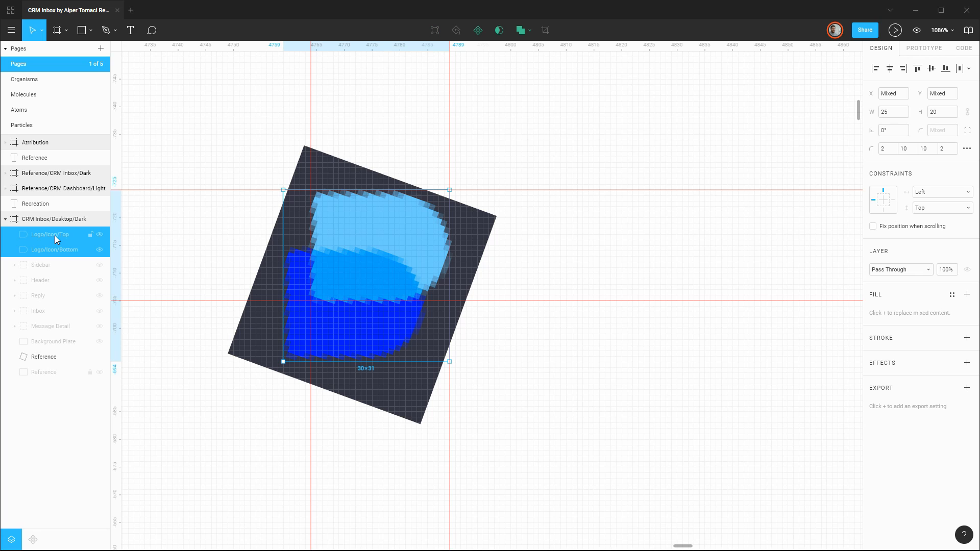
pyautogui.hotkey('ctrl', 'd')
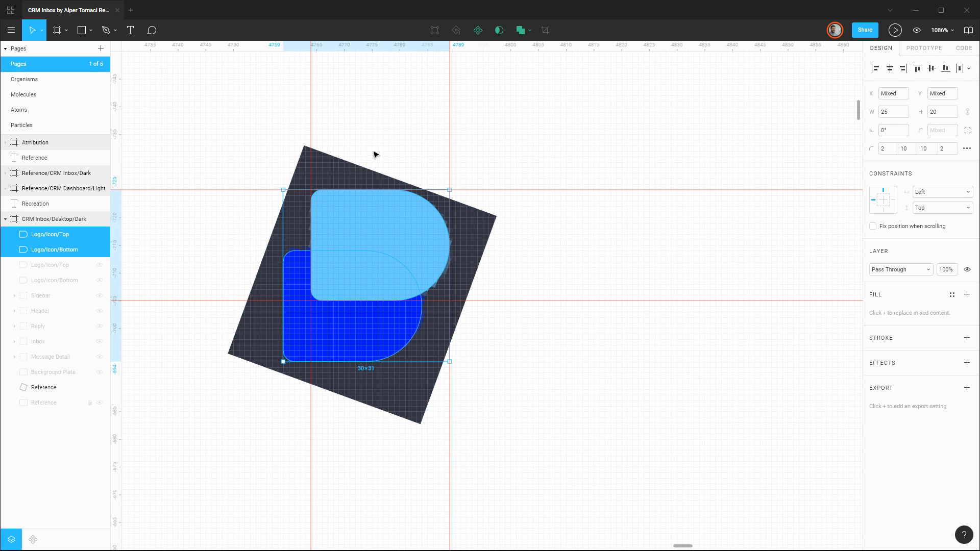
pyautogui.click(529, 34)
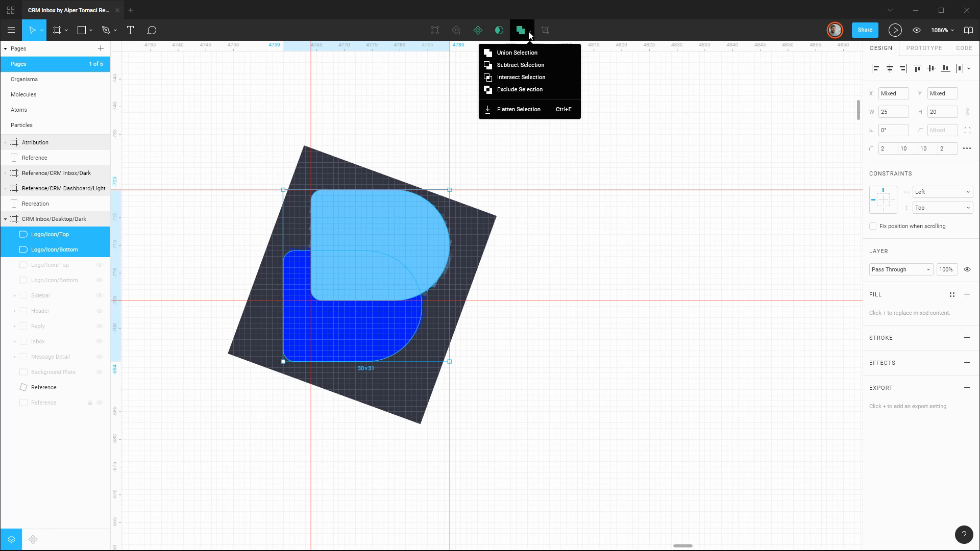
pyautogui.click(524, 78)
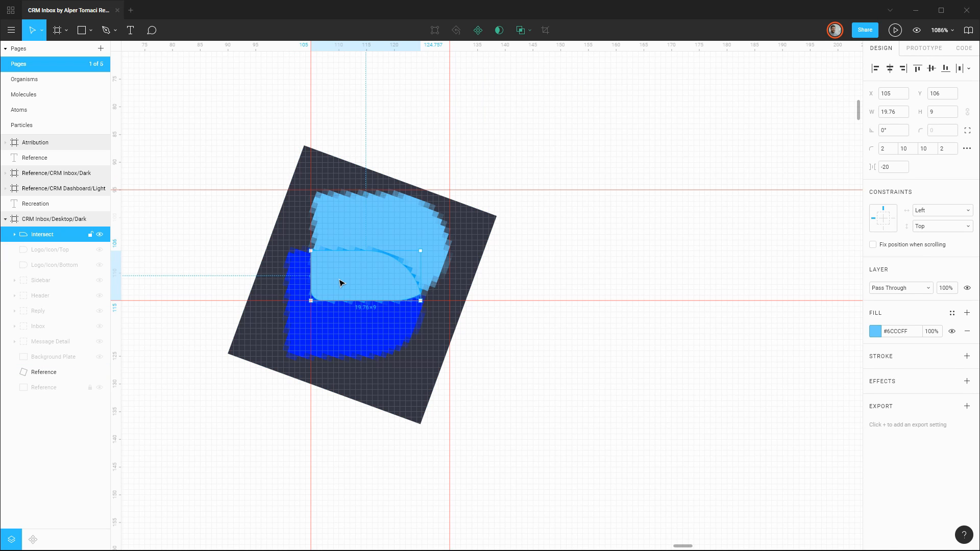
# Shift the intersected shape to X 115, fill it with #00A3FF sampled from the reference overlap, and return it to X 105.
pyautogui.hotkey('shift', 'Right')
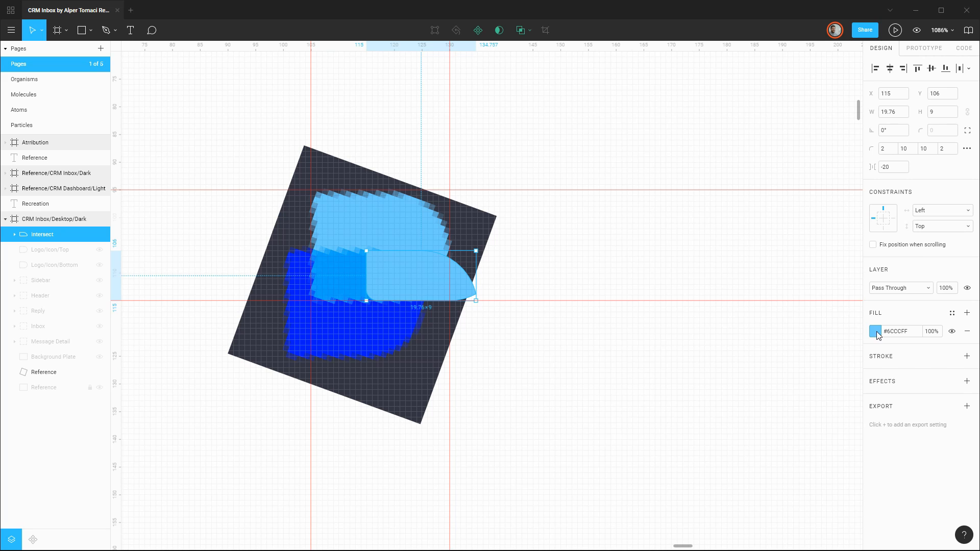
pyautogui.click(875, 332)
pyautogui.click(763, 423)
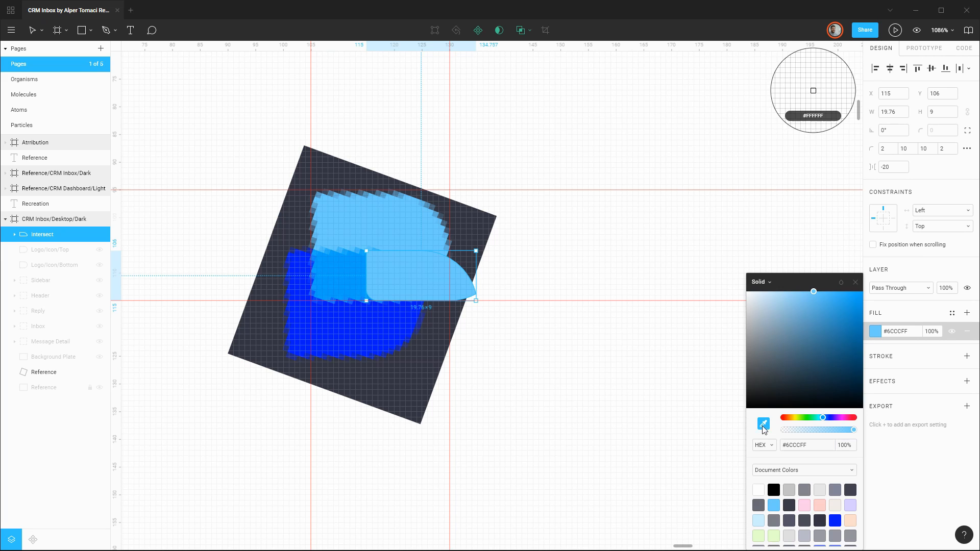
pyautogui.click(342, 273)
pyautogui.click(900, 310)
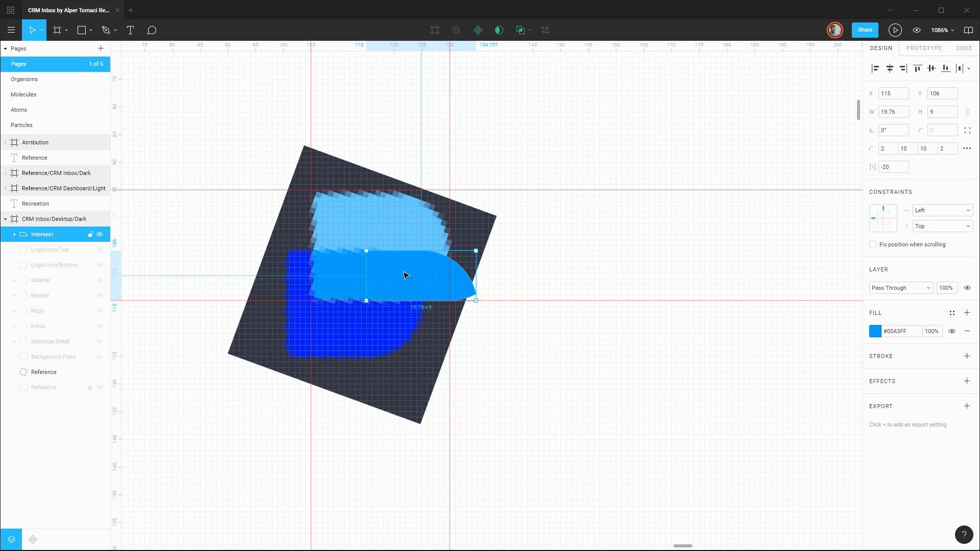
pyautogui.hotkey('shift', 'Left')
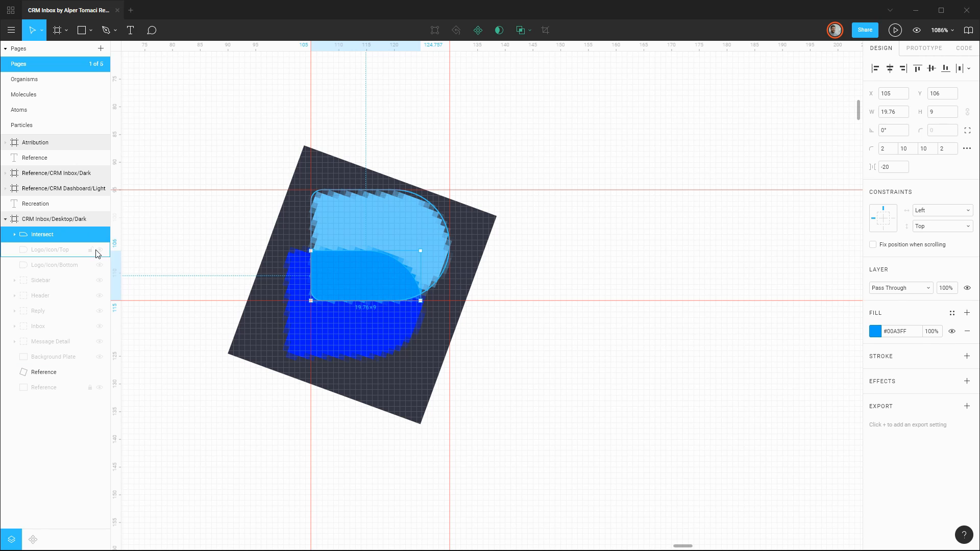
# Show the Logo/Icon/Top and Logo/Icon/Bottom layers again and hide the rotated Reference copy.
pyautogui.click(100, 250)
pyautogui.click(100, 266)
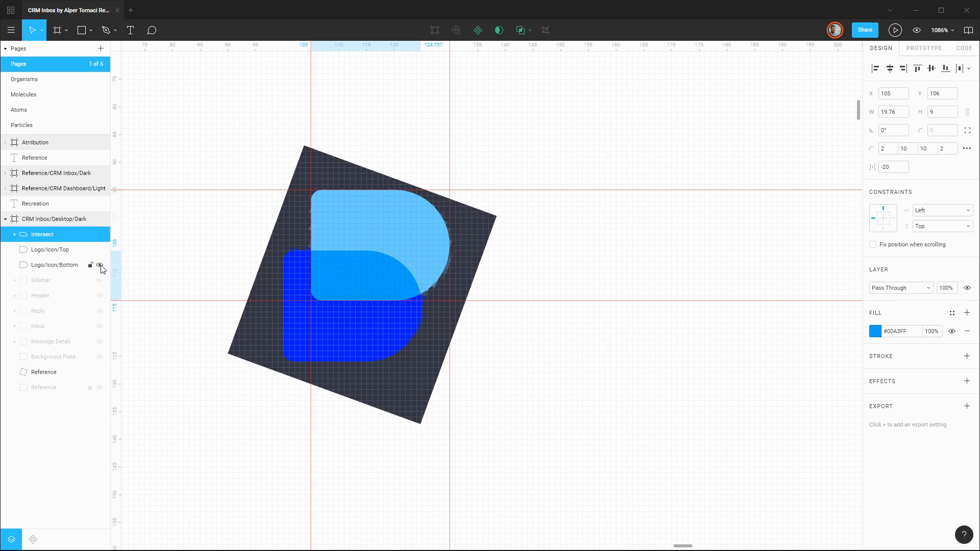
pyautogui.click(100, 372)
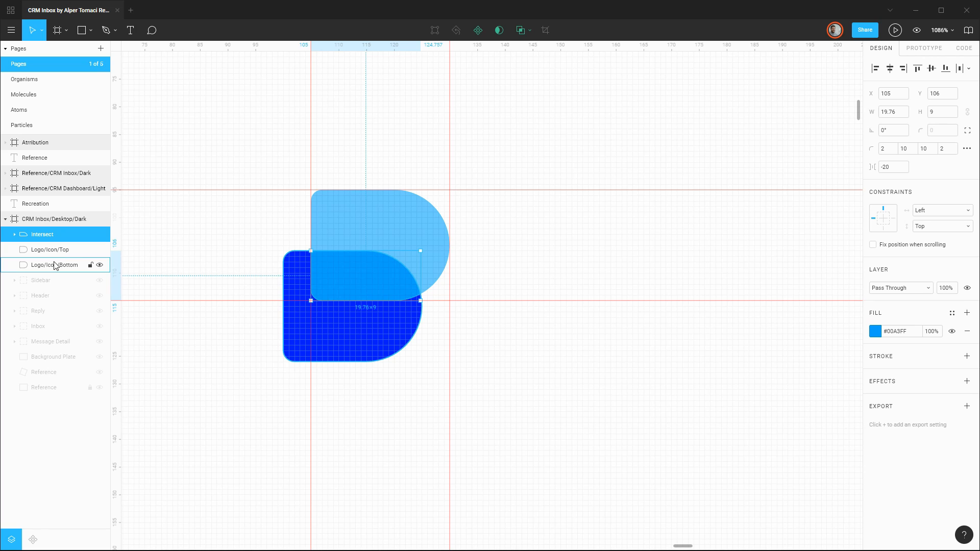
# Flatten the intersected overlap shape and rename it Logo/Icon/Middle.
pyautogui.rightClick(43, 237)
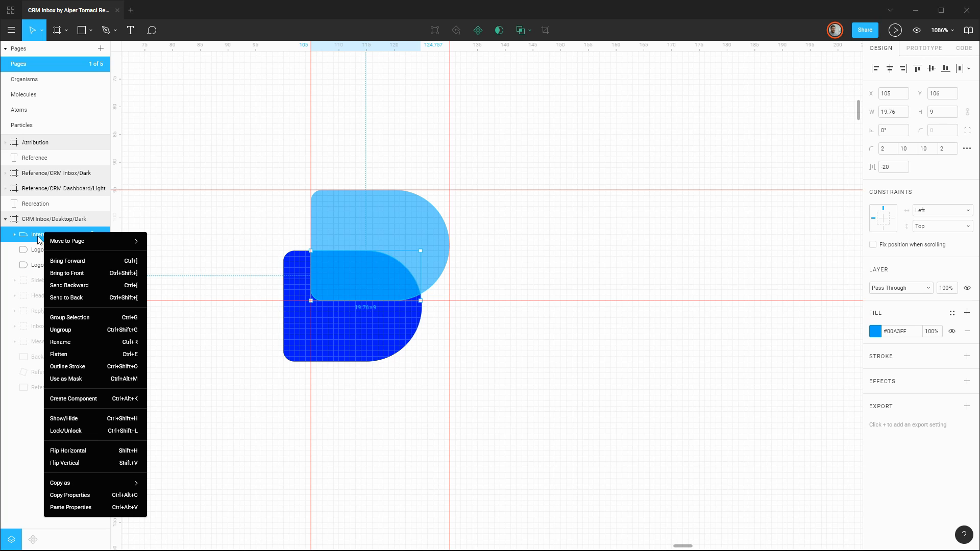
pyautogui.click(63, 357)
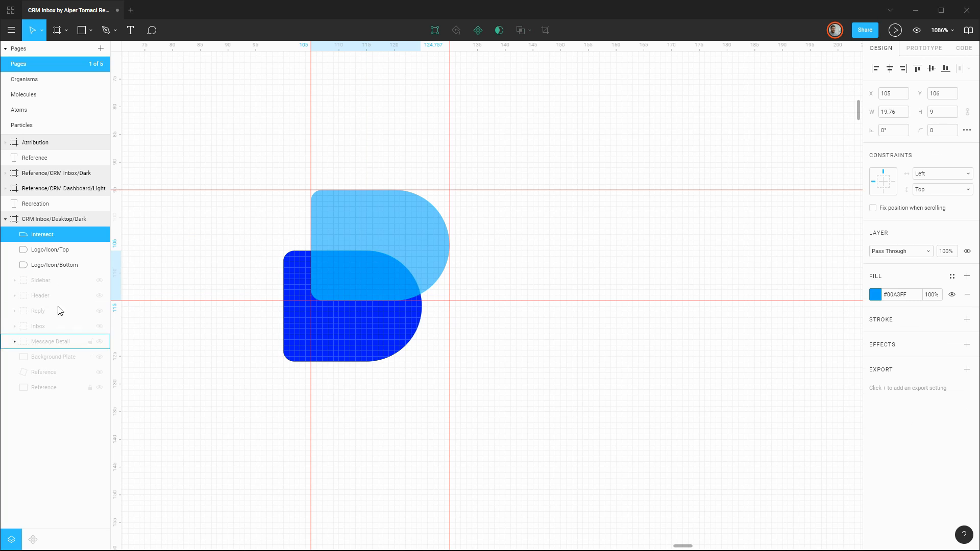
pyautogui.hotkey('ctrl', 'r')
pyautogui.write('L')
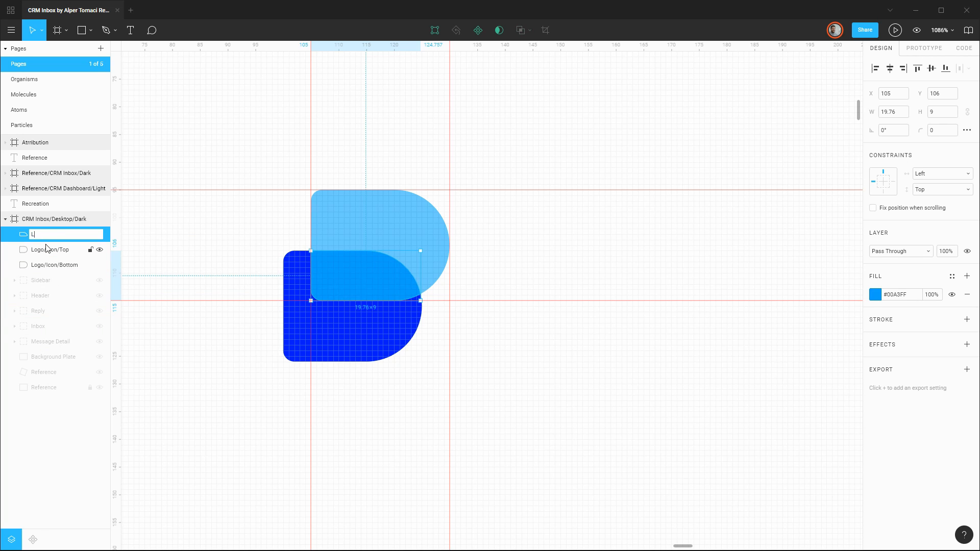
pyautogui.write('ogo/Icon/Middle')
pyautogui.press('Return')
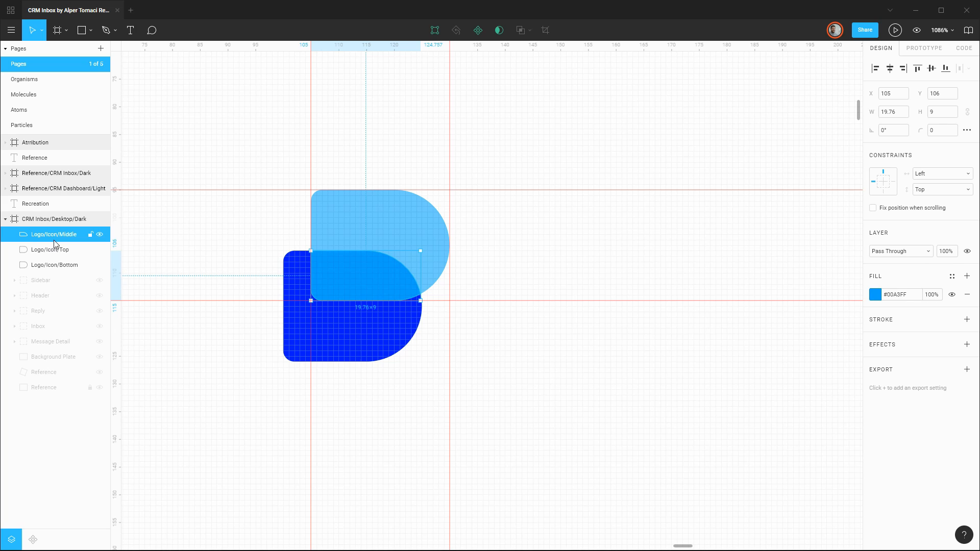
# Duplicate Logo/Icon/Middle twice and subtract one copy from Logo/Icon/Top.
pyautogui.hotkey('ctrl', 'd')
pyautogui.hotkey('ctrl', 'd')
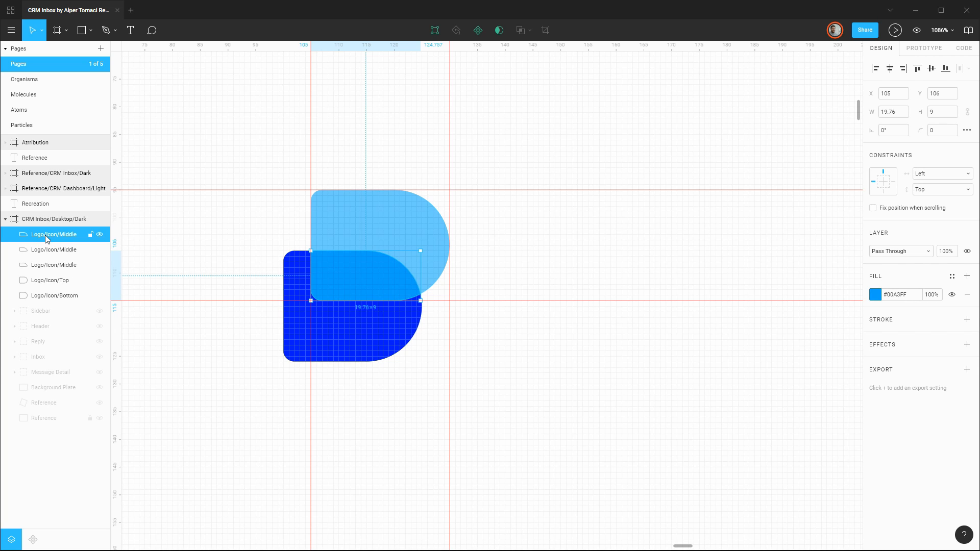
pyautogui.keyDown('shift'); pyautogui.click(49, 284); pyautogui.keyUp('shift')
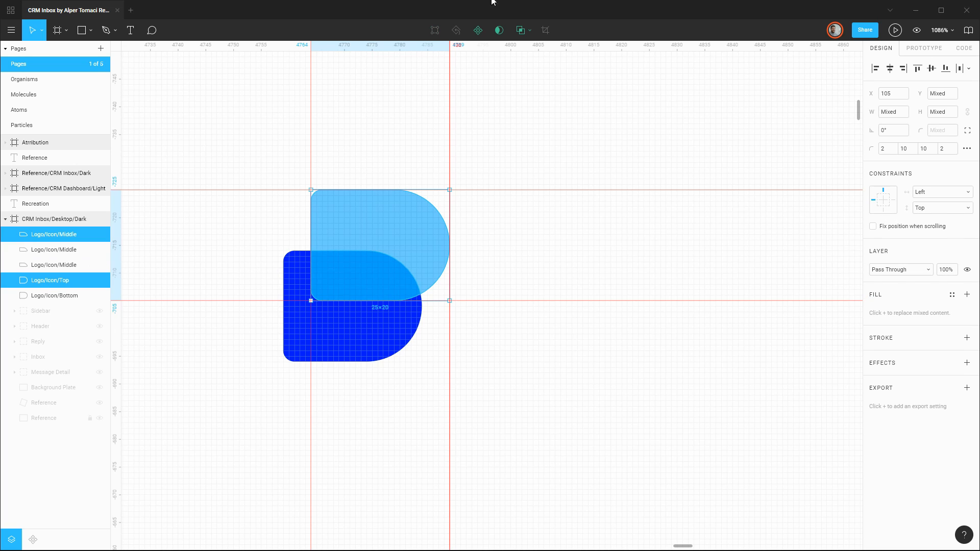
pyautogui.click(530, 31)
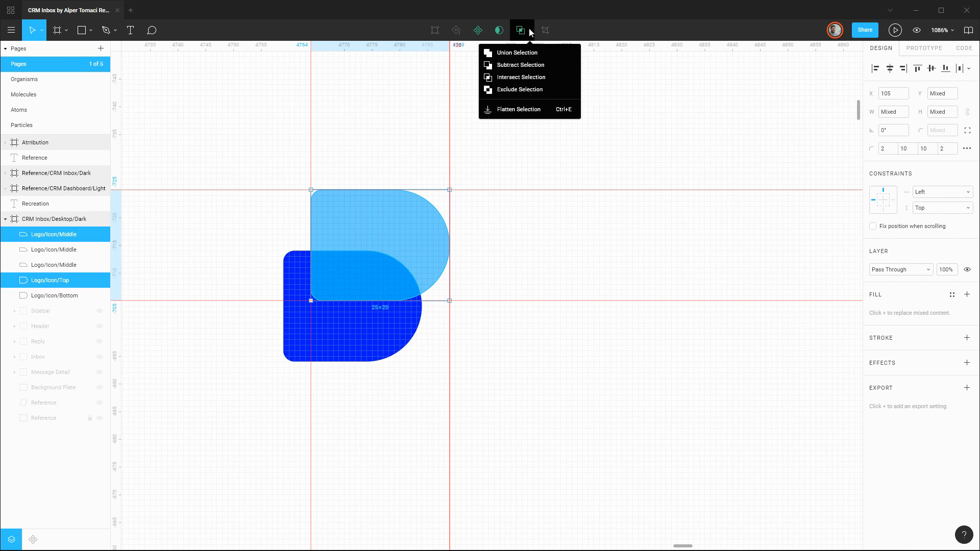
pyautogui.click(519, 65)
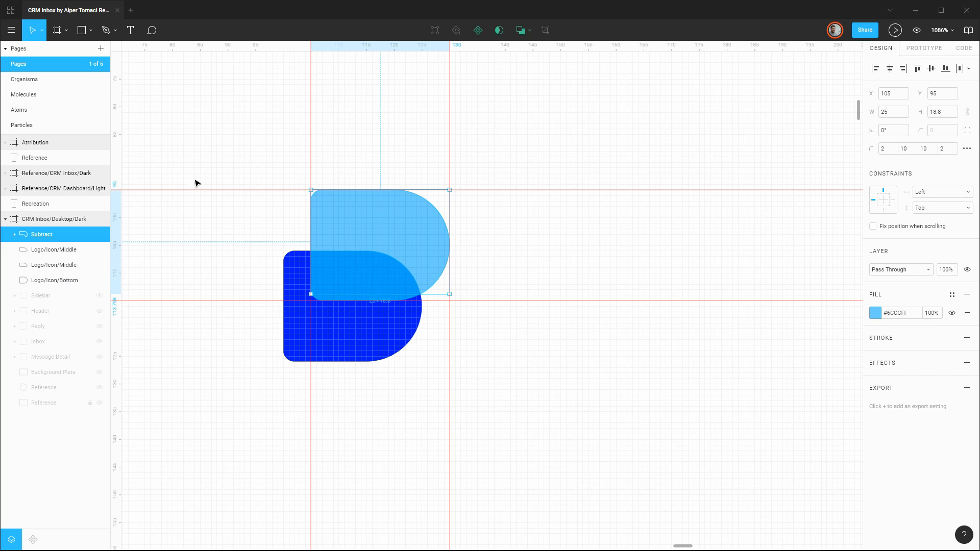
# Isolate the subtracted top shape by hiding both Logo/Icon/Middle layers and Logo/Icon/Bottom, inspect it, and show them again.
pyautogui.click(99, 250)
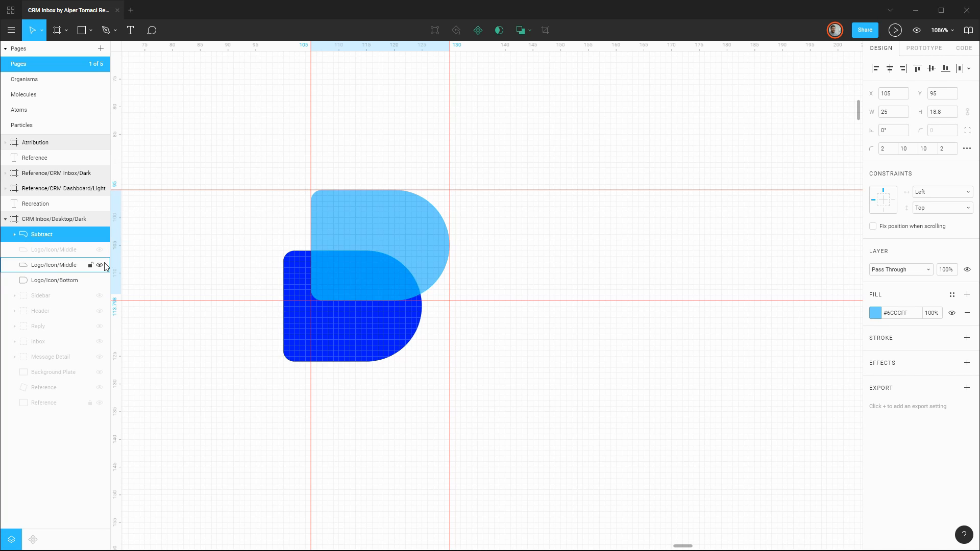
pyautogui.click(99, 265)
pyautogui.click(100, 281)
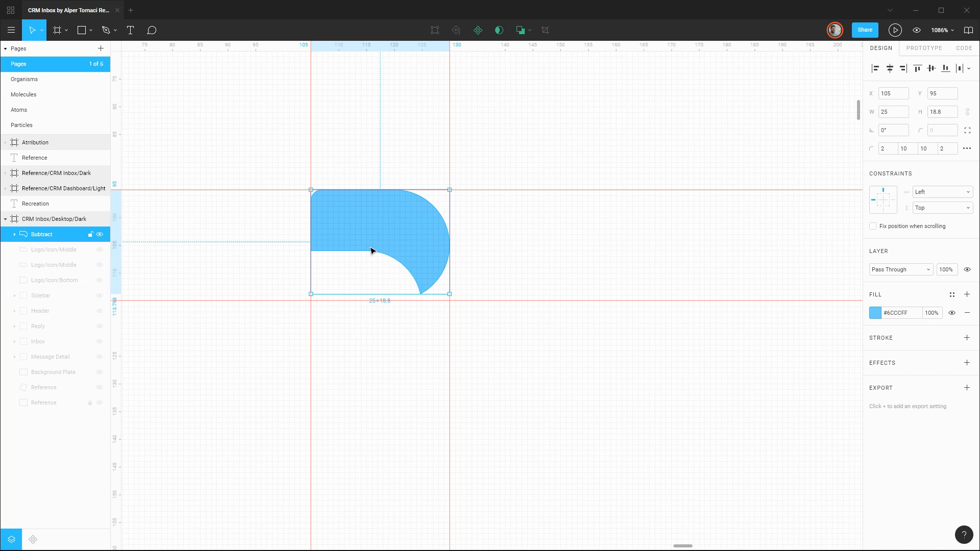
pyautogui.click(100, 280)
pyautogui.click(99, 265)
pyautogui.click(99, 250)
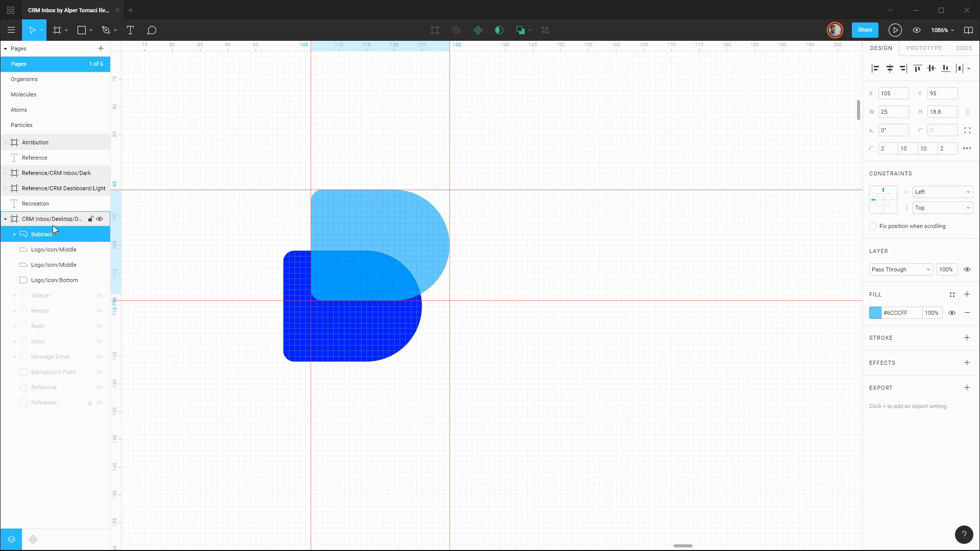
# Rename the subtracted light blue shape Logo/Icon/Top and flatten it.
pyautogui.click(43, 236)
pyautogui.doubleClick(43, 235)
pyautogui.write('Logo')
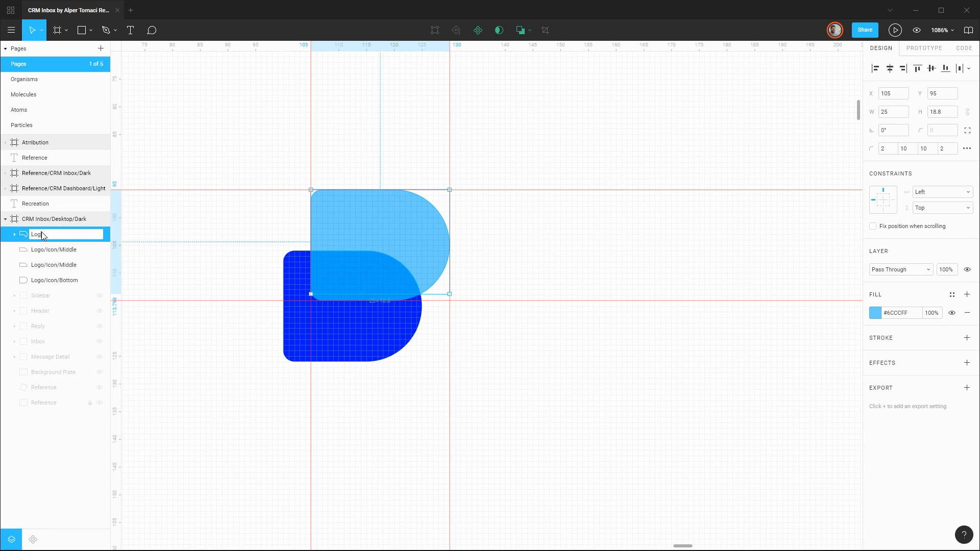
pyautogui.write('/Icon/Top')
pyautogui.press('Return')
pyautogui.rightClick(42, 235)
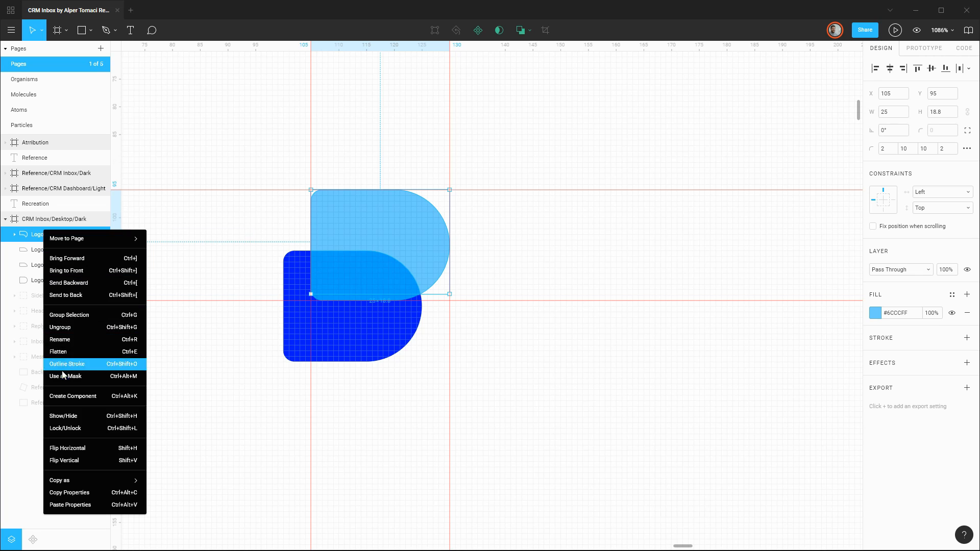
pyautogui.click(69, 352)
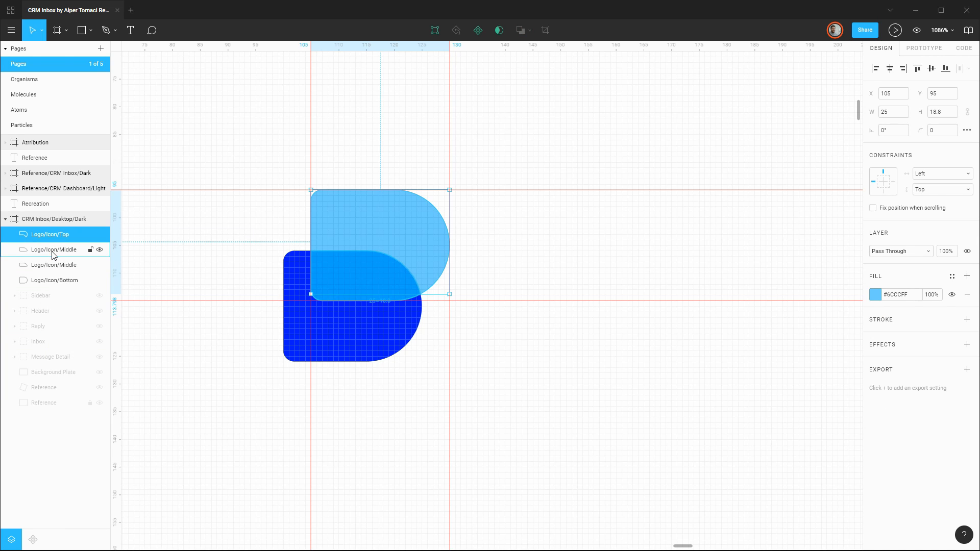
# Subtract the other Logo/Icon/Middle copy from the dark blue Logo/Icon/Bottom shape.
pyautogui.click(52, 252)
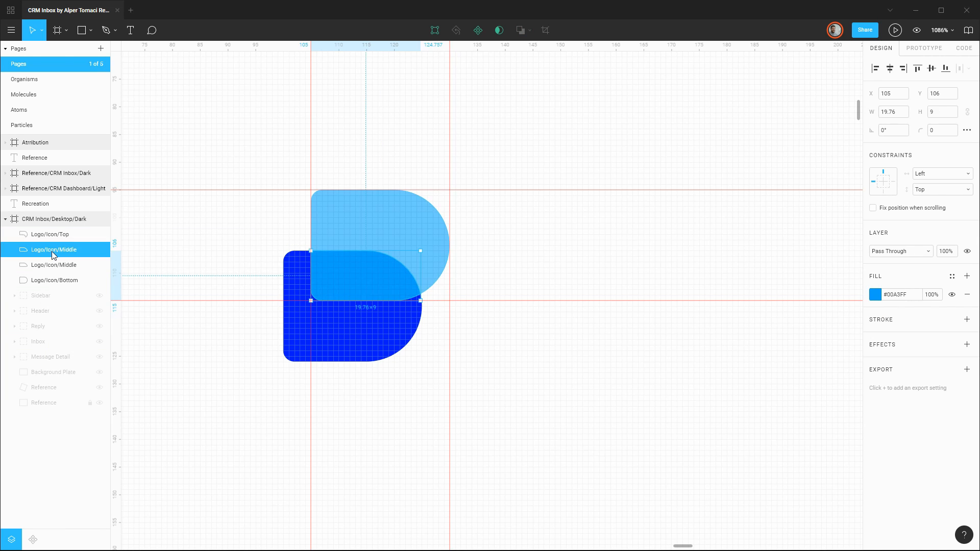
pyautogui.keyDown('shift'); pyautogui.click(60, 280); pyautogui.keyUp('shift')
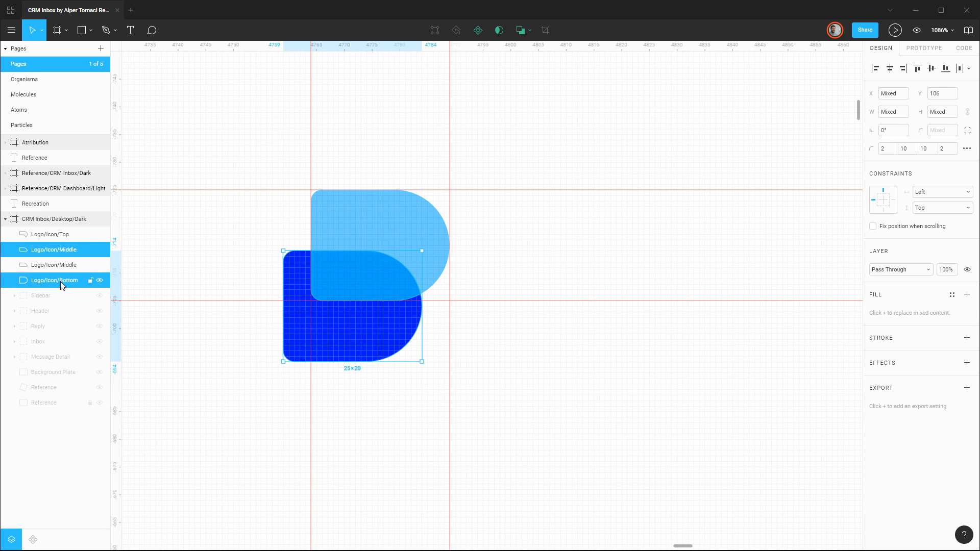
pyautogui.click(522, 35)
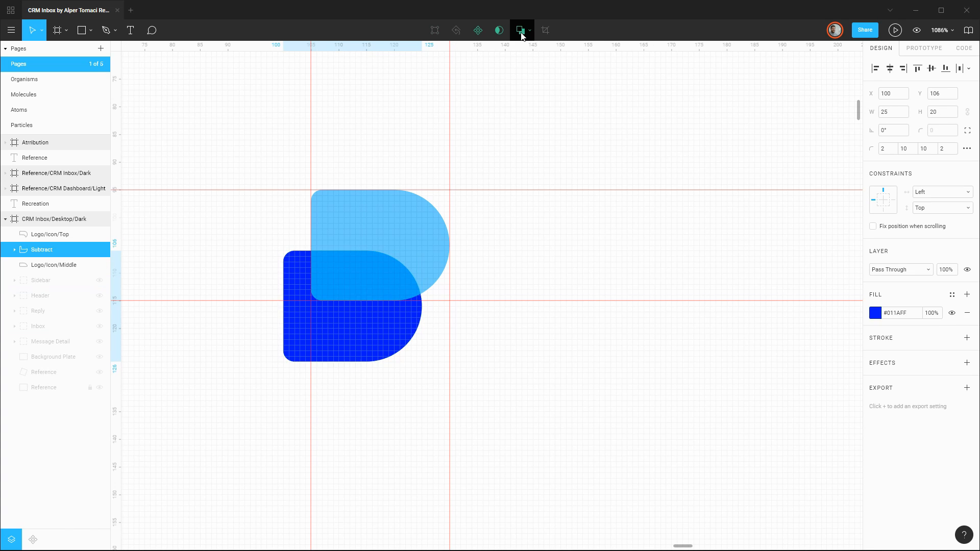
# Rename the subtracted dark blue shape Logo/Icon/Bottom and flatten it.
pyautogui.rightClick(38, 250)
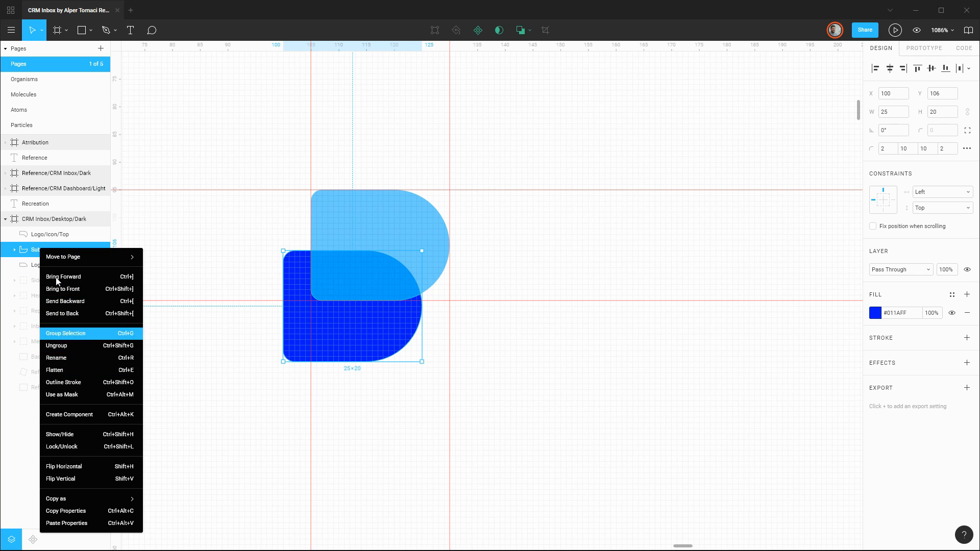
pyautogui.doubleClick(39, 250)
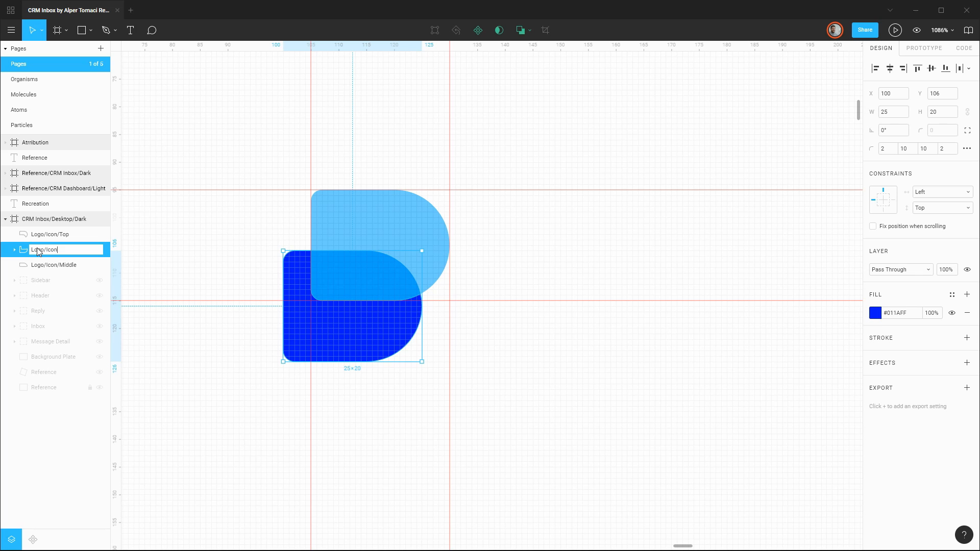
pyautogui.write('Logo/Icon/Bottom')
pyautogui.press('Return')
pyautogui.rightClick(37, 247)
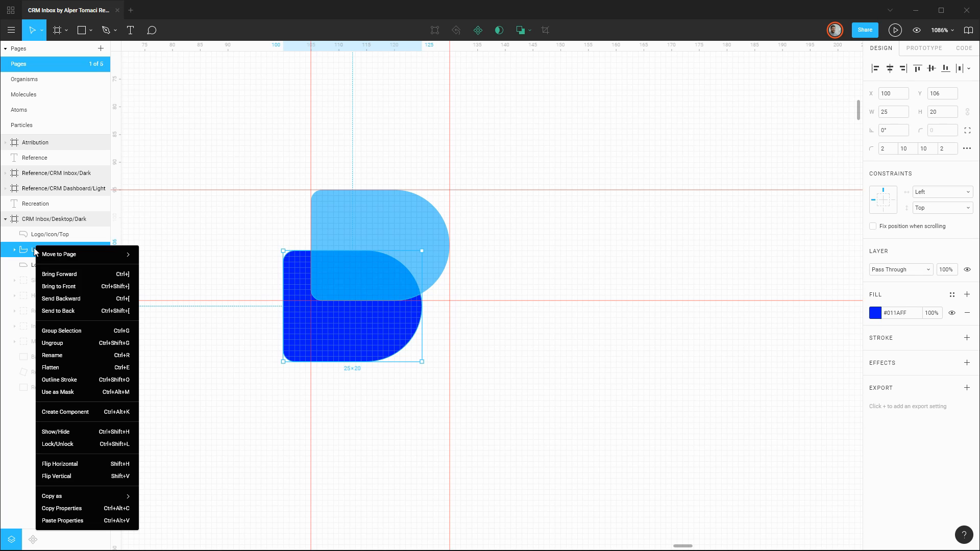
pyautogui.click(63, 370)
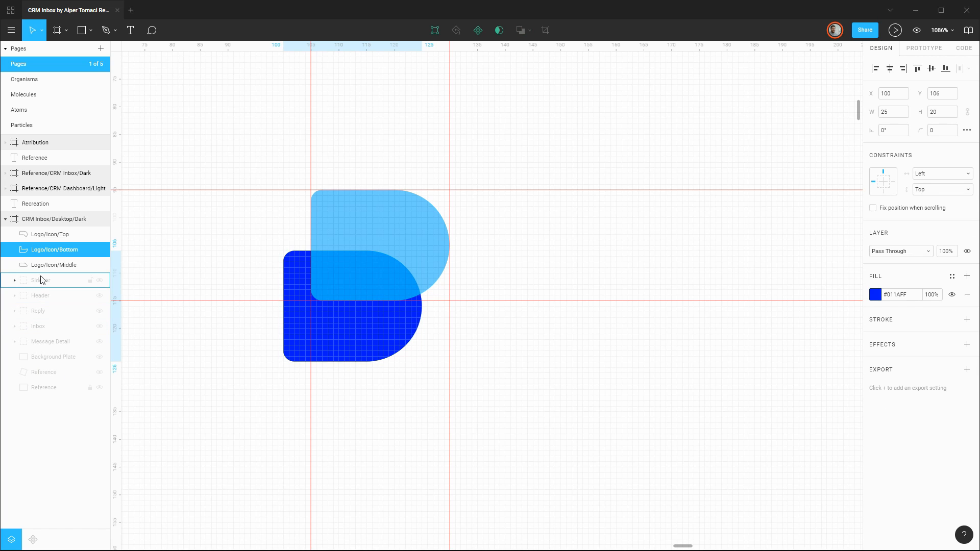
# Place Logo/Icon/Bottom beneath Logo/Icon/Middle in the layer order and check each of the three logo layers individually.
pyautogui.moveTo(47, 254); pyautogui.dragTo(48, 274)
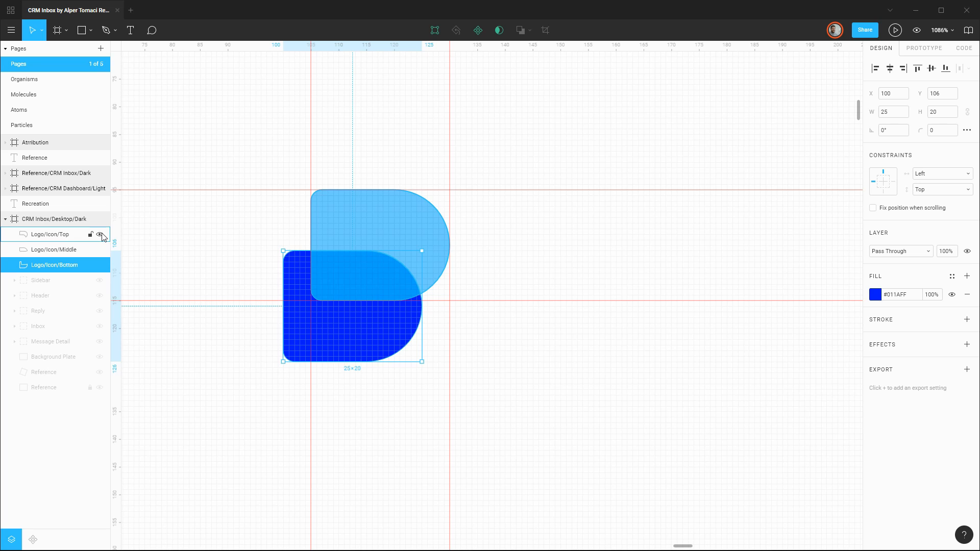
pyautogui.click(100, 234)
pyautogui.click(100, 234)
pyautogui.click(100, 249)
pyautogui.click(100, 250)
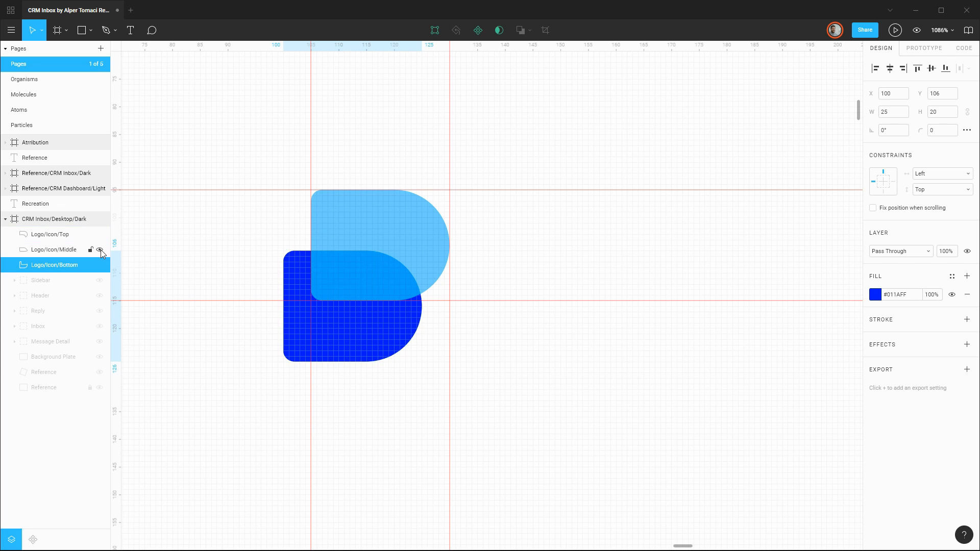
pyautogui.click(99, 264)
pyautogui.click(100, 265)
pyautogui.click(46, 237)
pyautogui.click(45, 250)
pyautogui.click(43, 264)
pyautogui.click(44, 237)
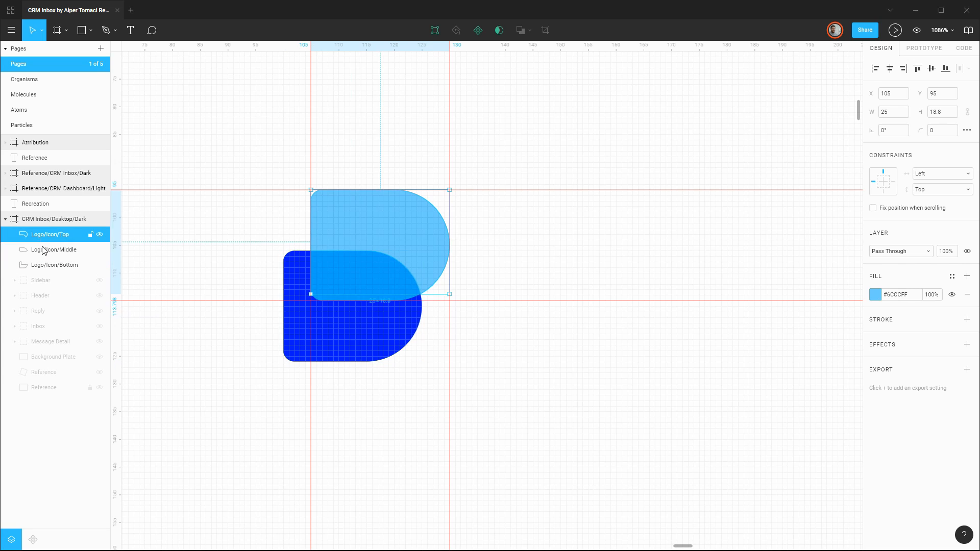
pyautogui.click(44, 250)
pyautogui.click(45, 265)
# Group the top, middle and bottom logo shapes and name the group Logo/Icon.
pyautogui.click(53, 236)
pyautogui.keyDown('shift'); pyautogui.click(55, 265); pyautogui.keyUp('shift')
pyautogui.hotkey('ctrl', 'g')
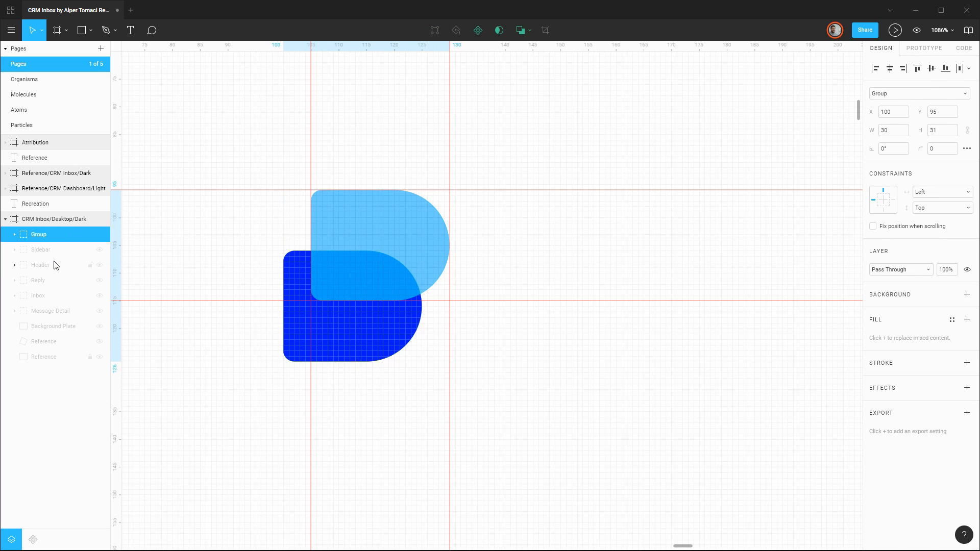
pyautogui.hotkey('ctrl', 'r')
pyautogui.write('Logo/Icon')
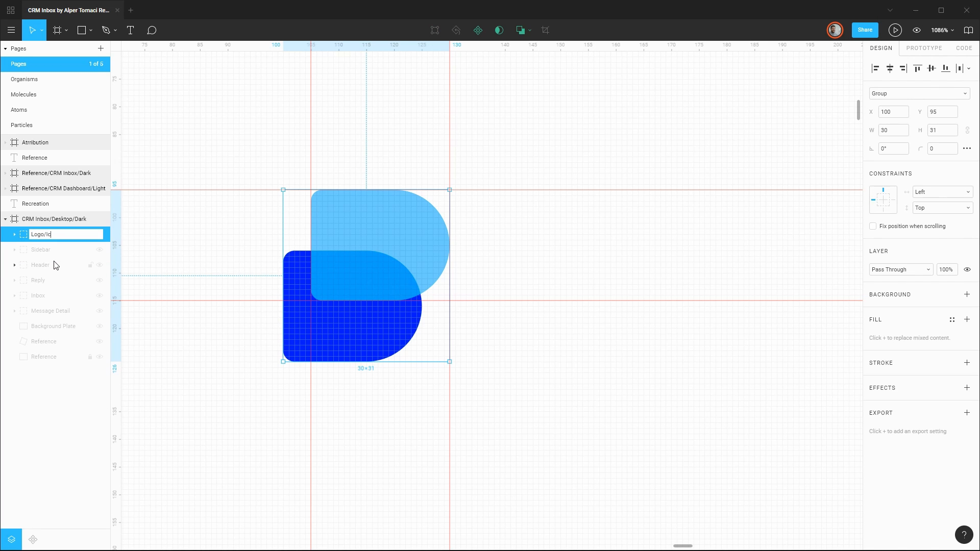
pyautogui.press('Return')
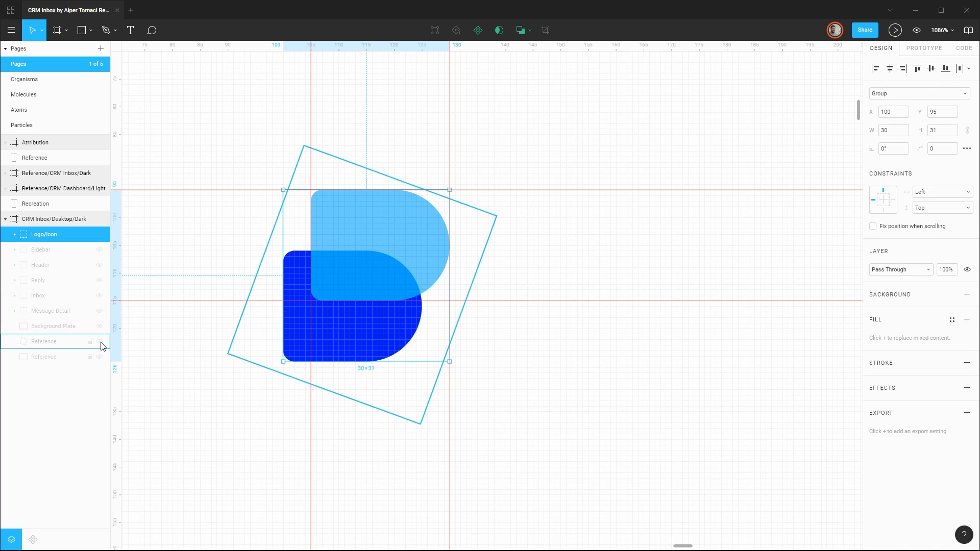
# Show the rotated Reference copy behind the logo for comparison, and delete it.
pyautogui.click(82, 343)
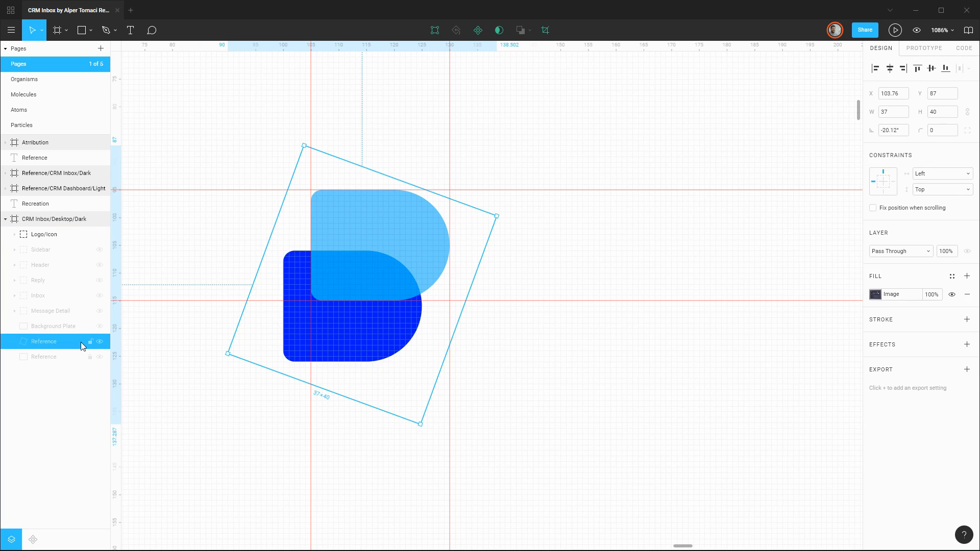
pyautogui.click(99, 341)
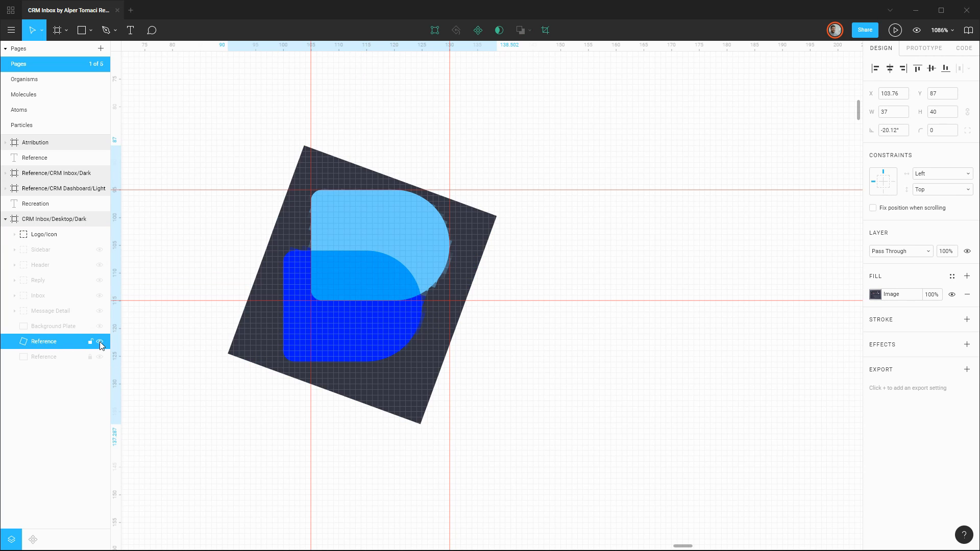
pyautogui.click(99, 341)
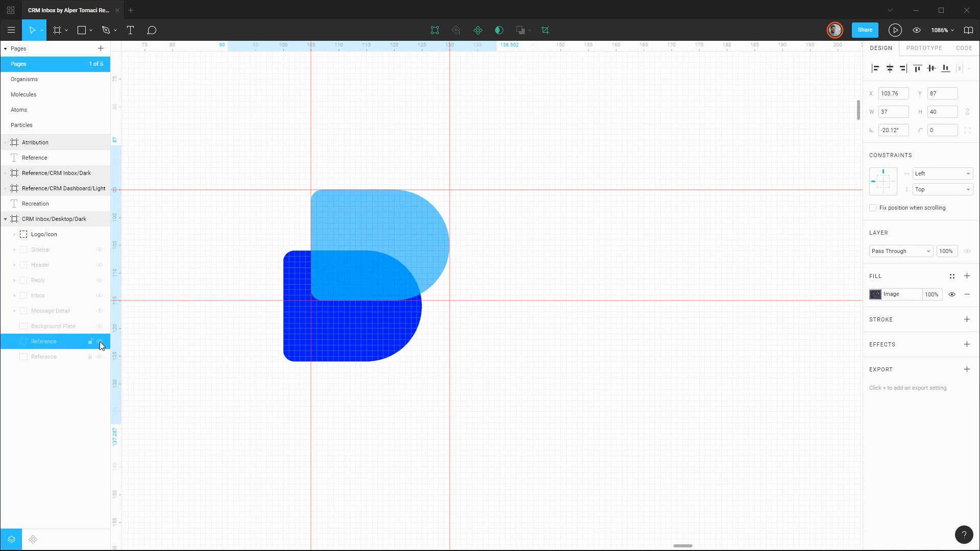
# Delete the horizontal and vertical ruler guides around the logo symbol.
pyautogui.click(203, 300)
pyautogui.press('Delete')
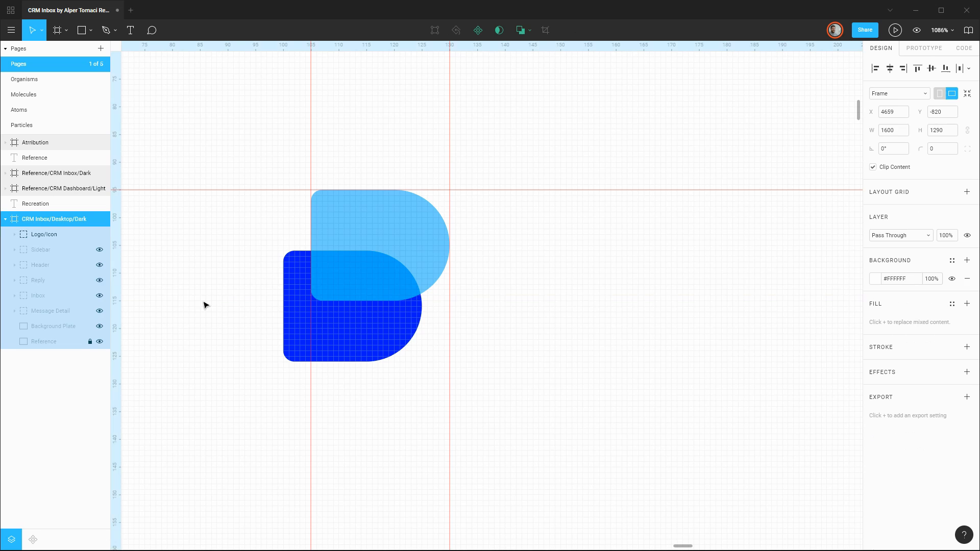
pyautogui.click(240, 190)
pyautogui.press('Delete')
pyautogui.click(310, 173)
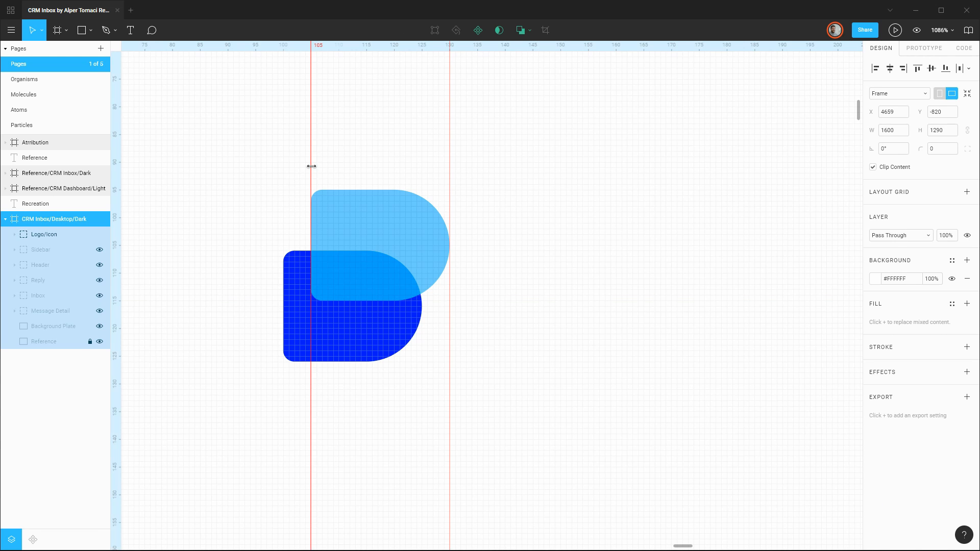
pyautogui.press('Delete')
pyautogui.click(449, 164)
pyautogui.press('Delete')
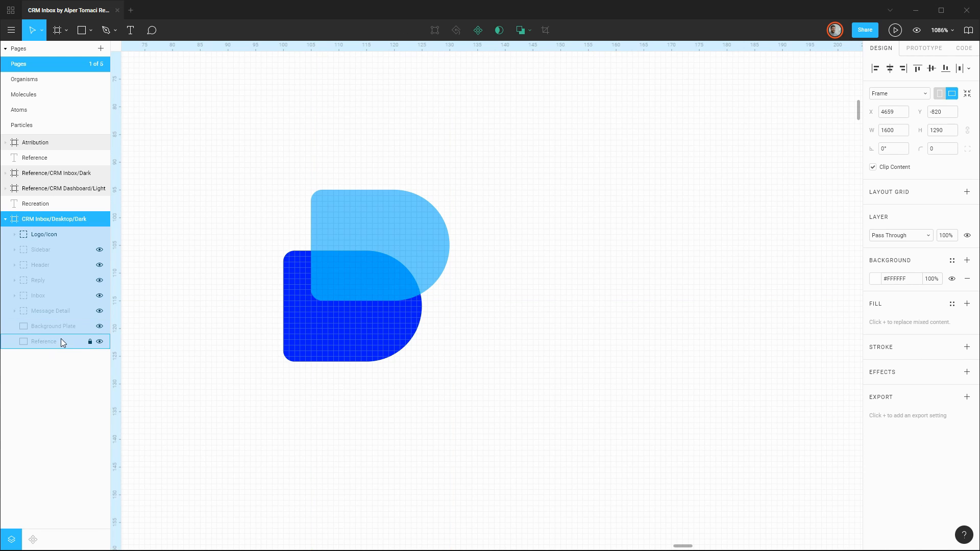
# Show the Reference layer, shift the Logo/Icon group toward the reference symbol and set its rotation to 18°.
pyautogui.click(99, 341)
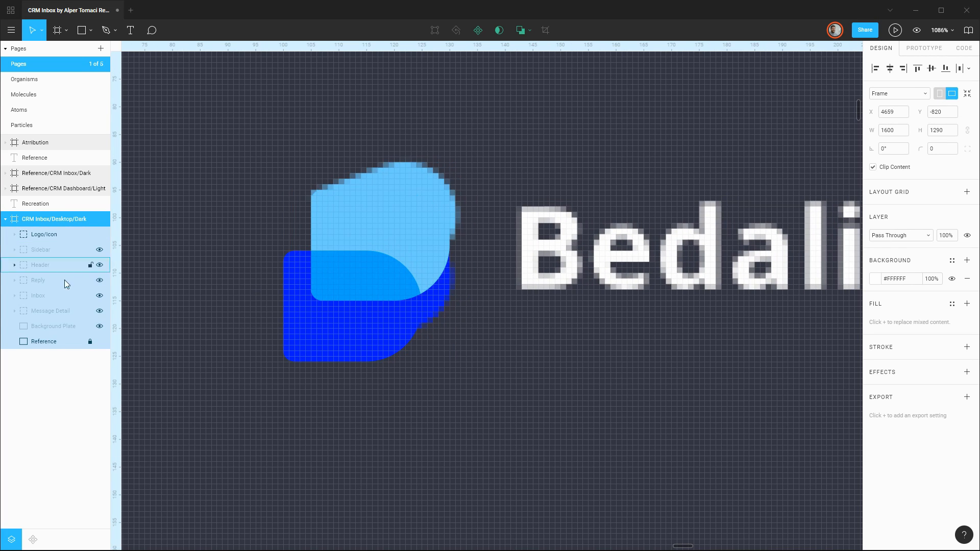
pyautogui.click(53, 234)
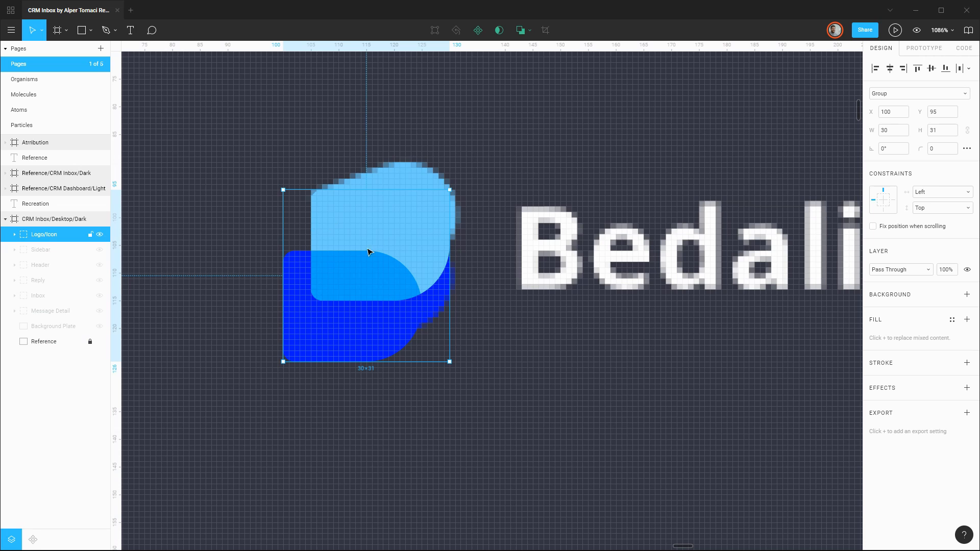
pyautogui.moveTo(369, 252); pyautogui.dragTo(402, 269)
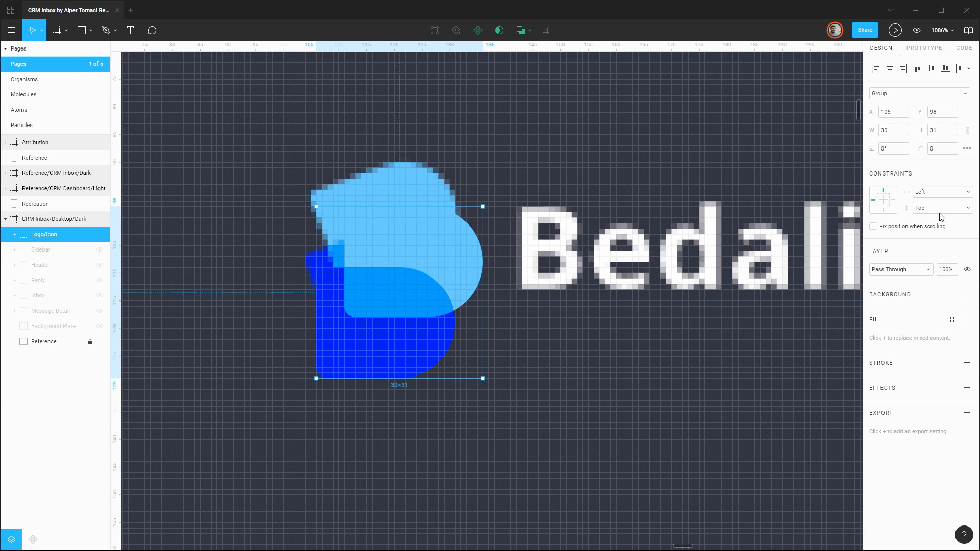
pyautogui.click(890, 150)
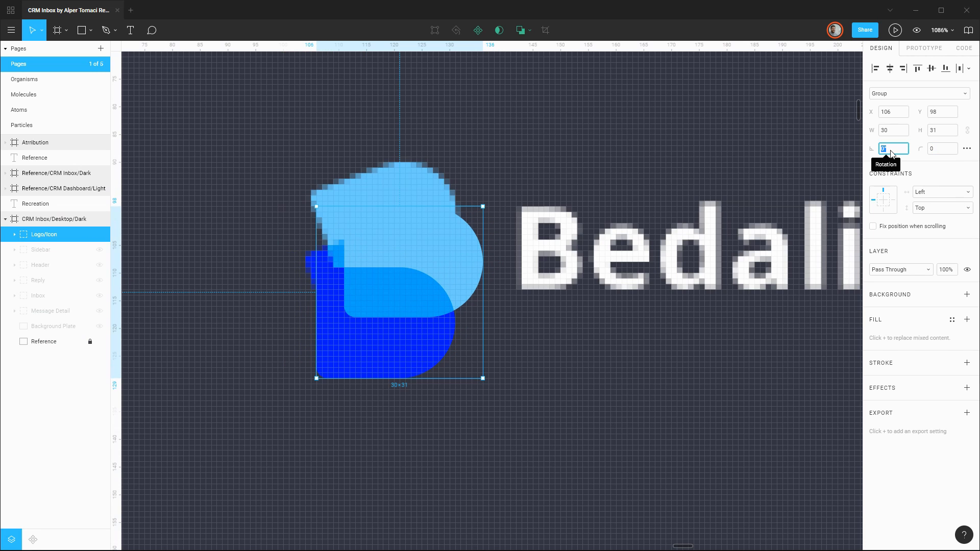
pyautogui.press('Up')
pyautogui.press('Up')
pyautogui.press('Up')
pyautogui.press('Up')
pyautogui.press('Up')
pyautogui.press('Up')
pyautogui.press('Up')
pyautogui.press('Up')
pyautogui.press('Up')
pyautogui.press('Up')
pyautogui.press('Up')
pyautogui.press('Up')
pyautogui.press('Up')
pyautogui.press('Up')
pyautogui.press('Up')
pyautogui.press('Up')
pyautogui.press('Up')
pyautogui.press('Up')
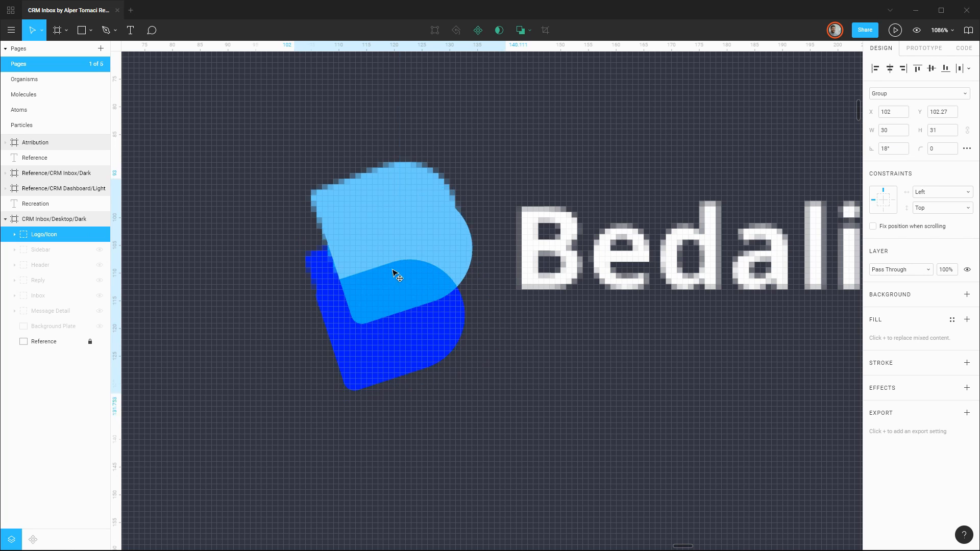
# Align the rotated Logo/Icon group with the reference symbol at X 99, Y 96.27, testing neighbouring angles but keeping 18°.
pyautogui.moveTo(396, 273); pyautogui.dragTo(397, 243)
pyautogui.click(902, 151)
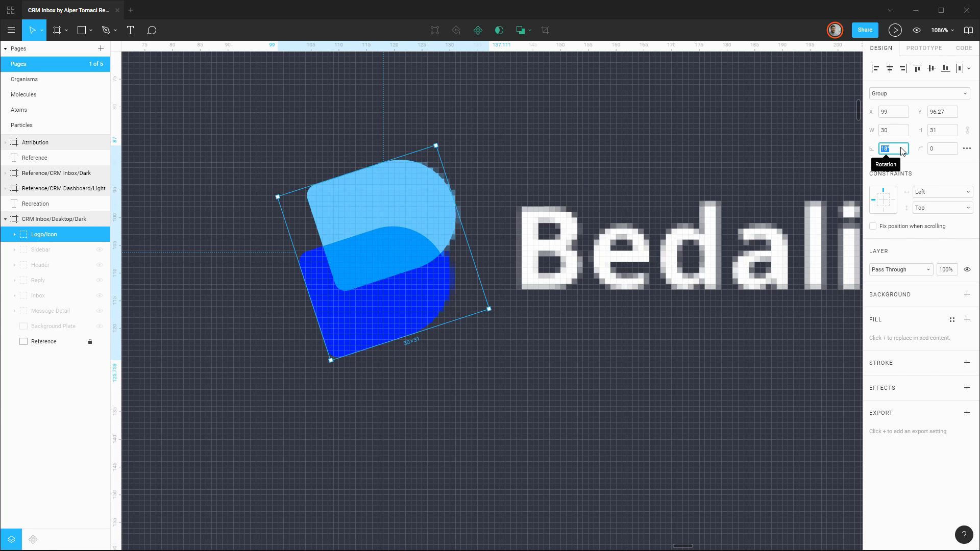
pyautogui.press('Down')
pyautogui.press('Up')
pyautogui.press('Up')
pyautogui.press('Down')
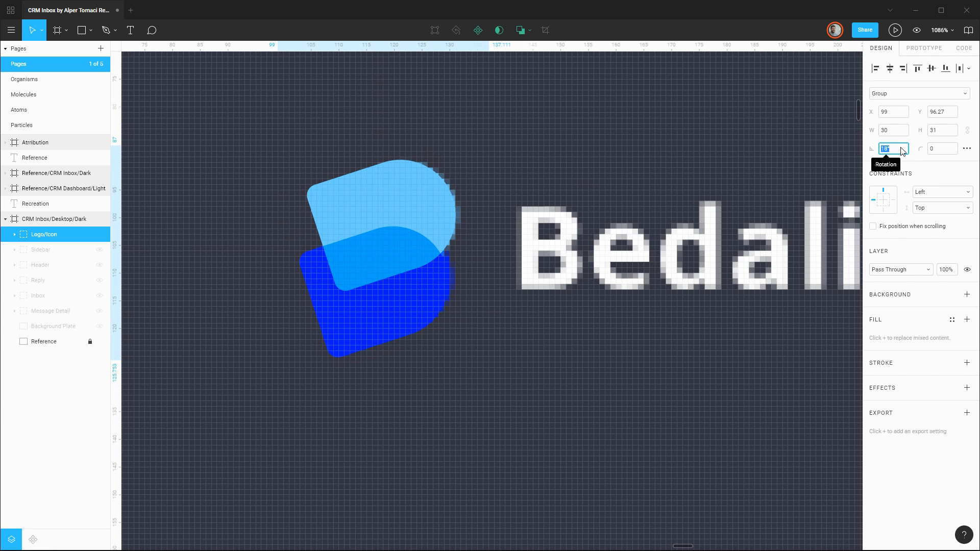
pyautogui.moveTo(424, 216); pyautogui.dragTo(417, 205)
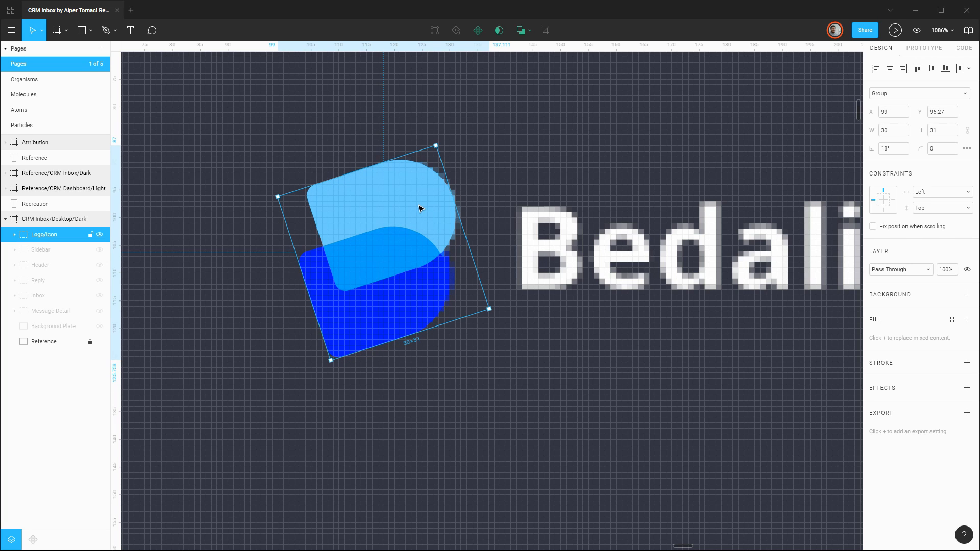
# Show the Sidebar group and move Logo/Icon into its Logo group, above Logo/Logotype.
pyautogui.click(100, 250)
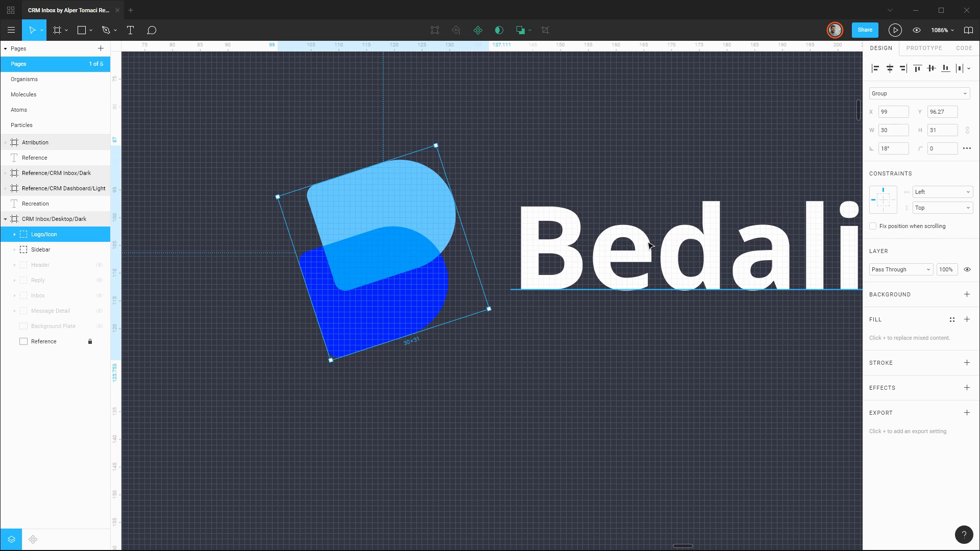
pyautogui.scroll(-2, 642, 245)
pyautogui.scroll(-5, 642, 245)
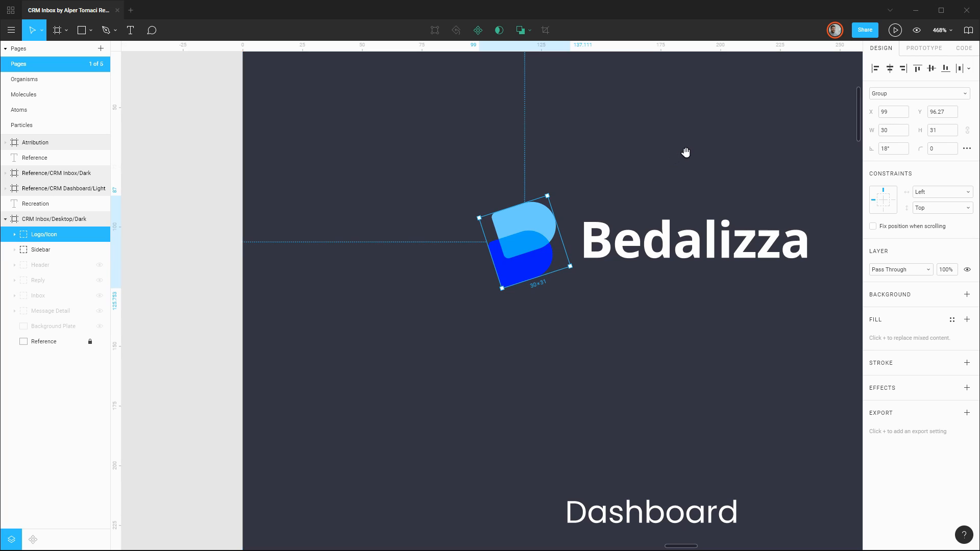
pyautogui.moveTo(685, 153); pyautogui.dragTo(496, 204)
pyautogui.click(14, 249)
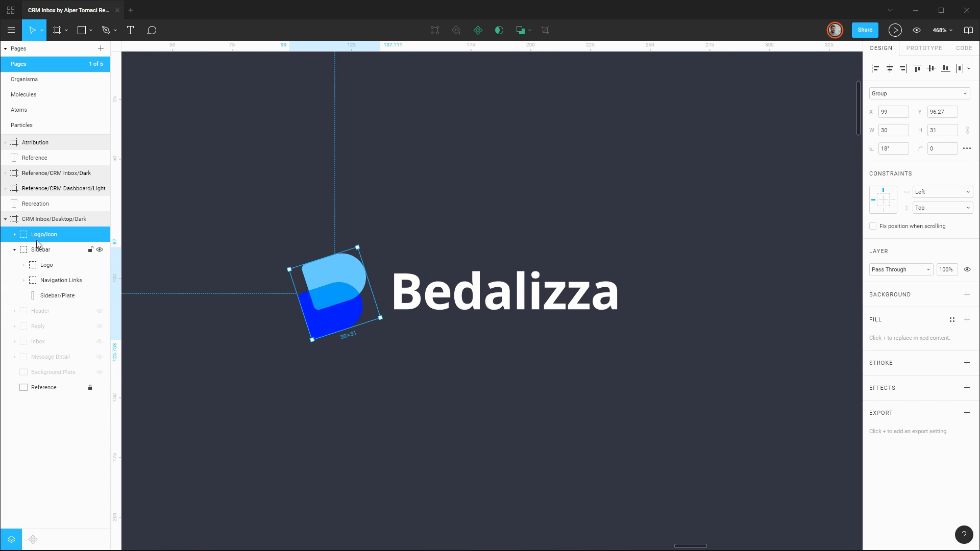
pyautogui.click(23, 265)
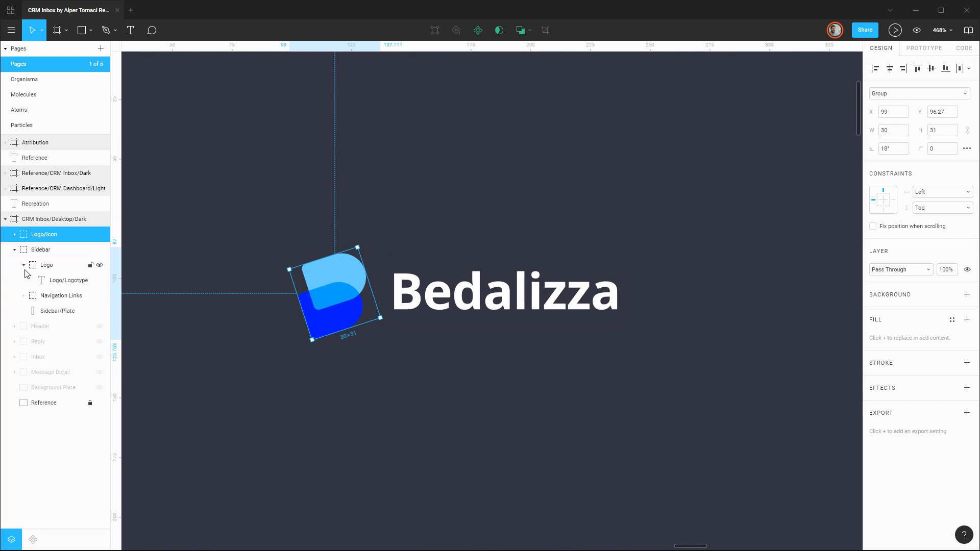
pyautogui.moveTo(39, 240); pyautogui.dragTo(44, 252)
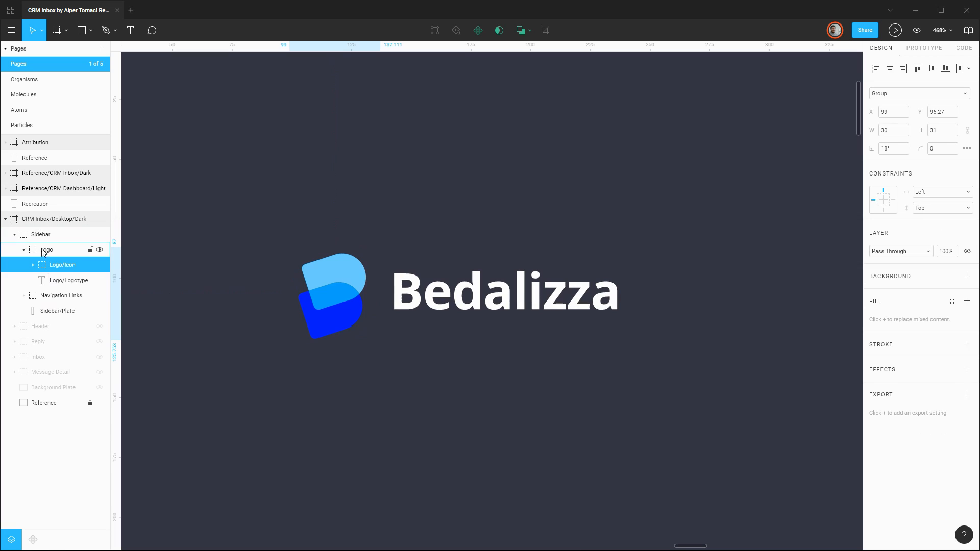
pyautogui.click(24, 250)
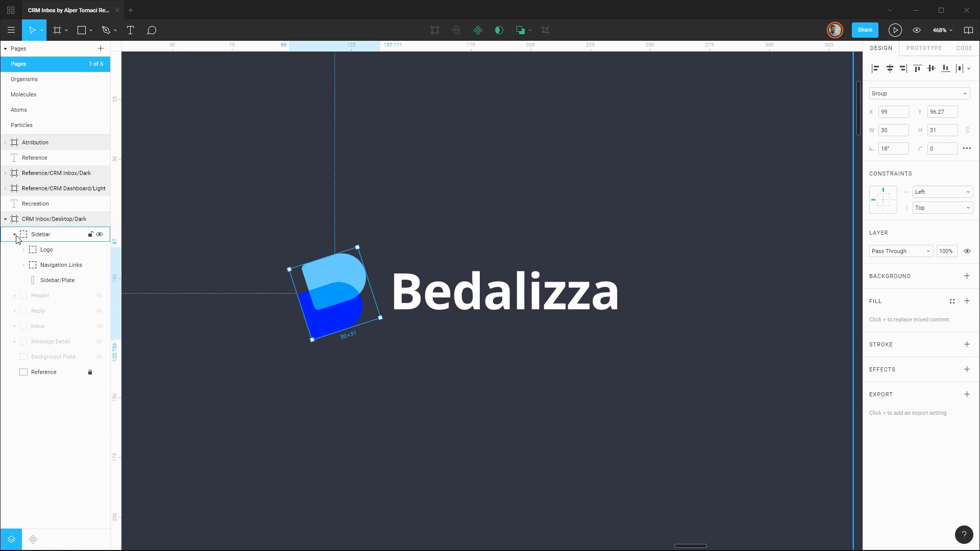
pyautogui.click(14, 235)
# Collapse the Sidebar group and hide it to expose the reference logo.
pyautogui.click(515, 233)
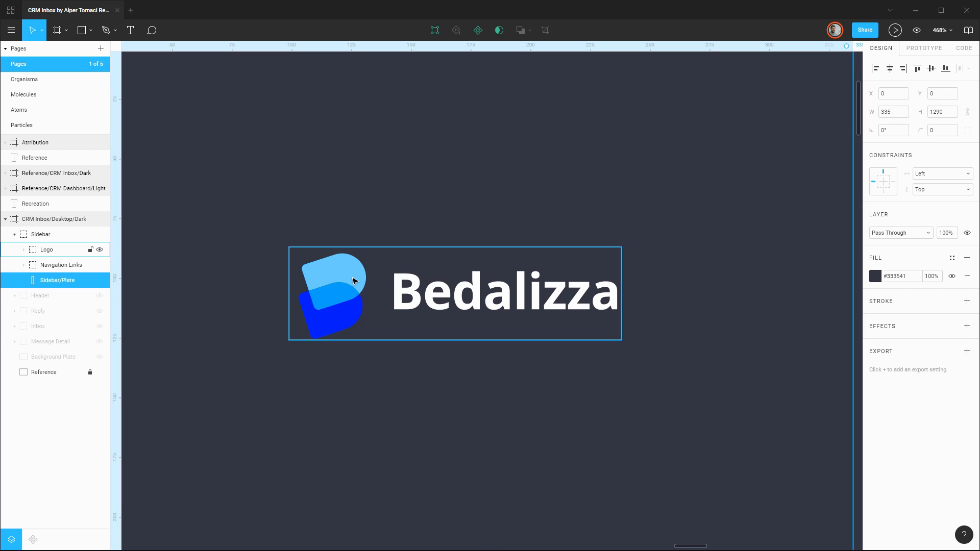
pyautogui.click(15, 234)
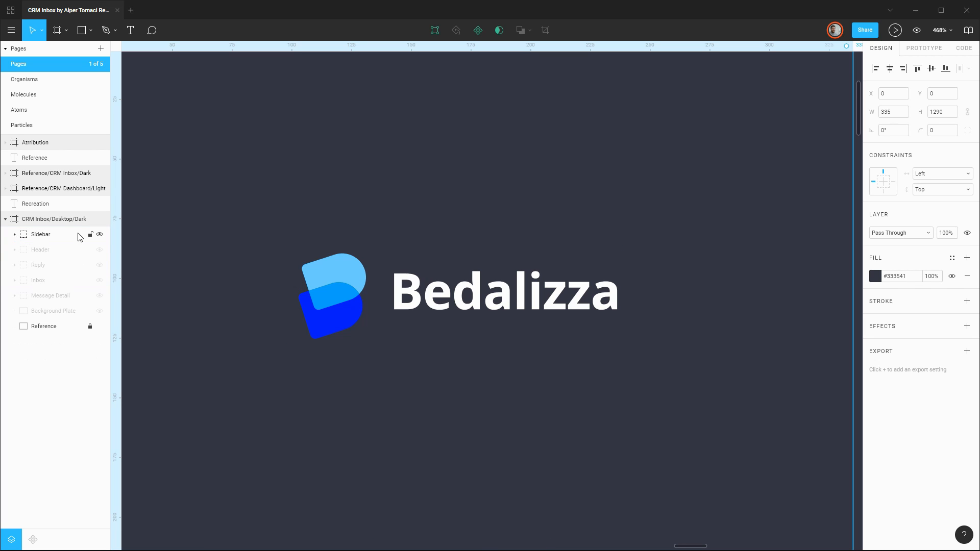
pyautogui.click(100, 234)
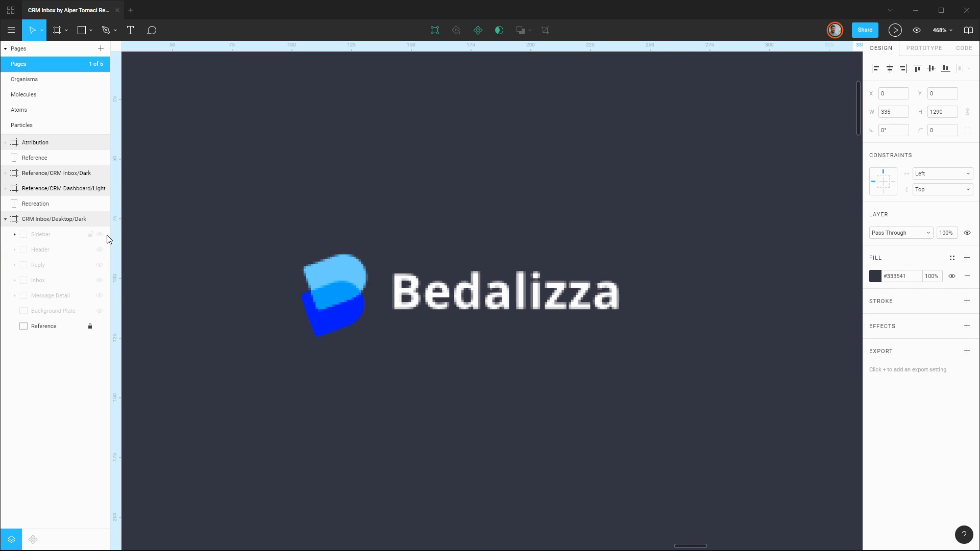
# Examine the reference header's icons, from the search field across to the folder, bell, mail and profile area.
pyautogui.scroll(-5, 622, 280)
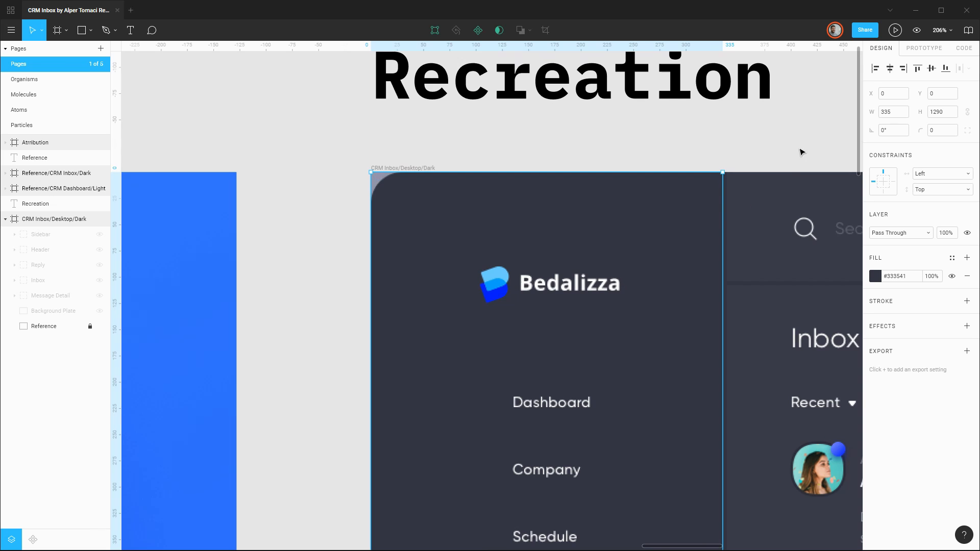
pyautogui.moveTo(801, 151); pyautogui.dragTo(285, 163)
pyautogui.click(328, 175)
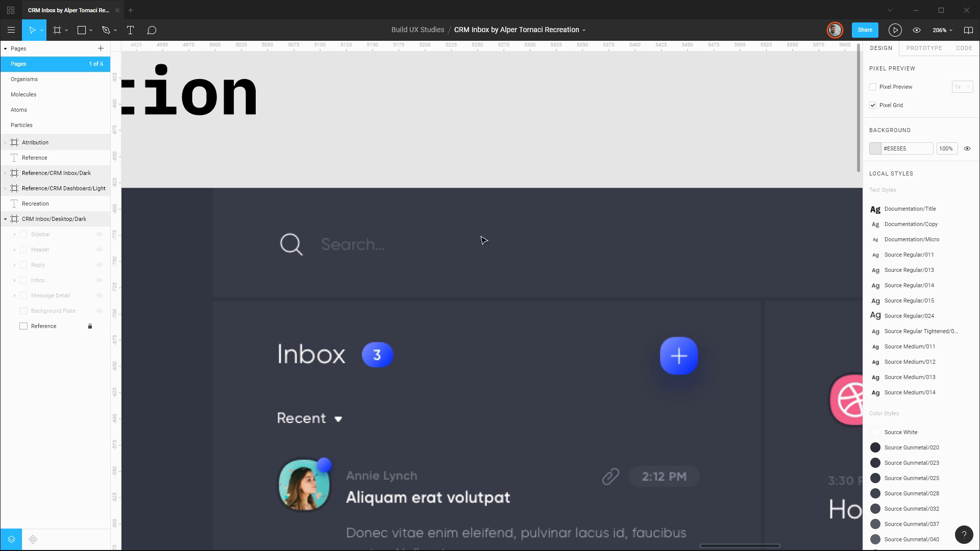
pyautogui.scroll(-2, 545, 231)
pyautogui.hscroll(8, 696, 195)
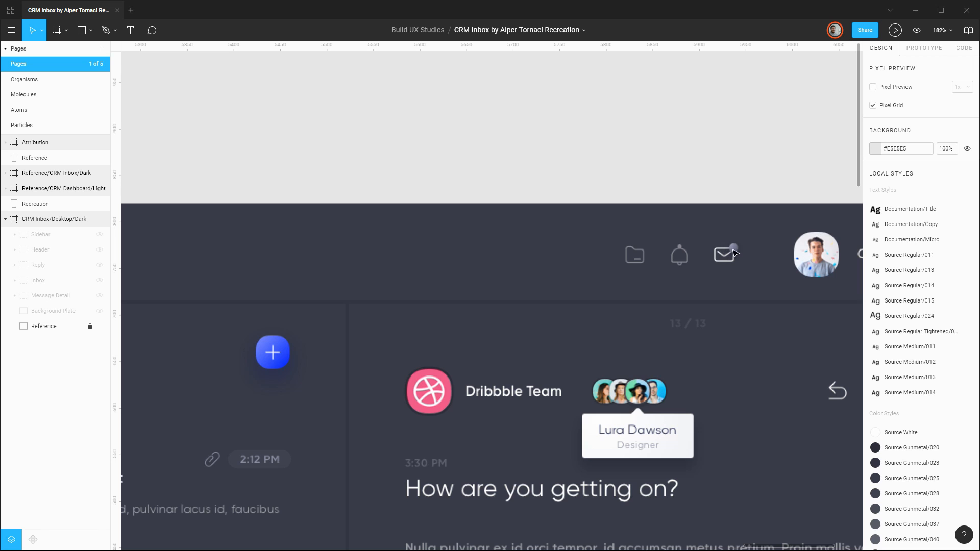
pyautogui.moveTo(757, 268); pyautogui.dragTo(587, 274)
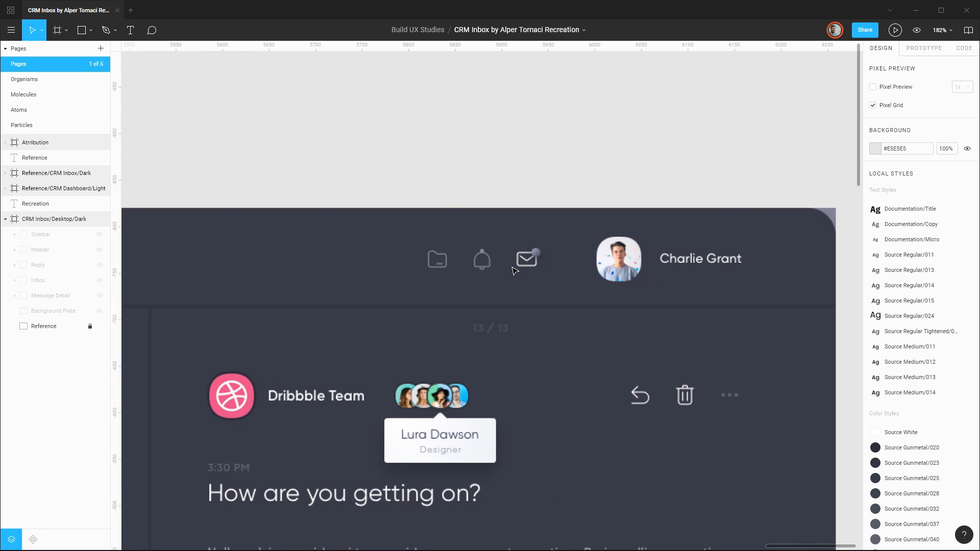
pyautogui.moveTo(210, 280); pyautogui.dragTo(565, 268)
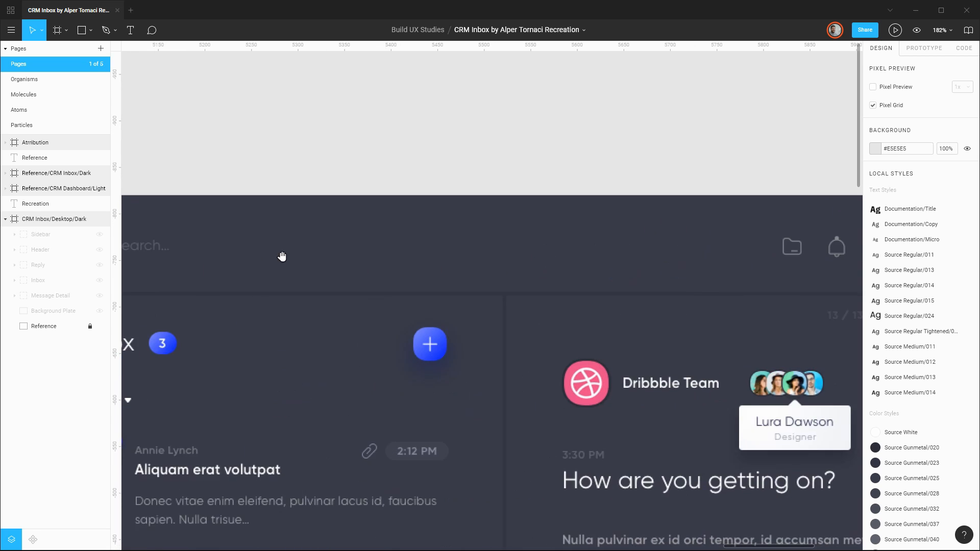
pyautogui.moveTo(255, 258); pyautogui.dragTo(547, 271)
# Draw a 20 × 20 circle over the lens of the reference search icon in the header.
pyautogui.scroll(6, 348, 260)
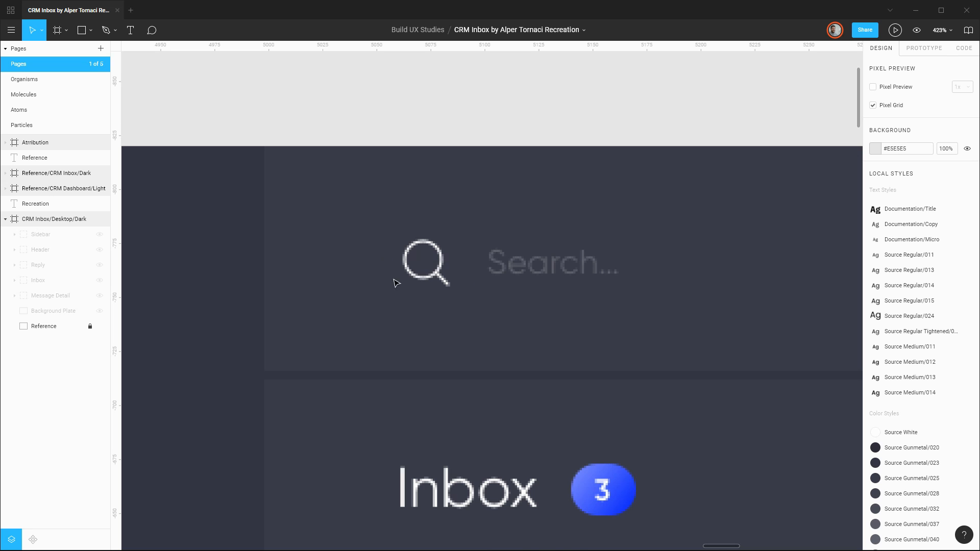
pyautogui.scroll(2, 430, 261)
pyautogui.scroll(3, 430, 261)
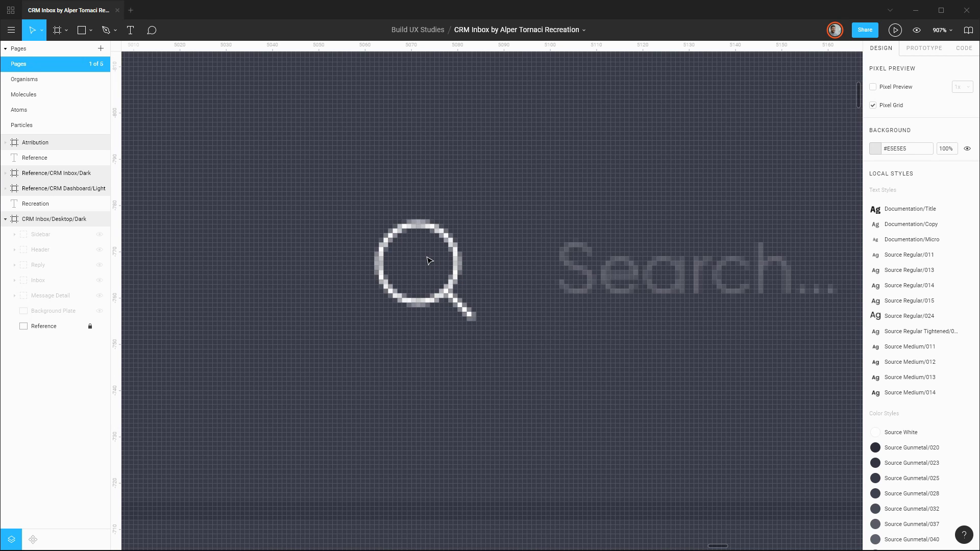
pyautogui.scroll(-2, 430, 261)
pyautogui.press('r')
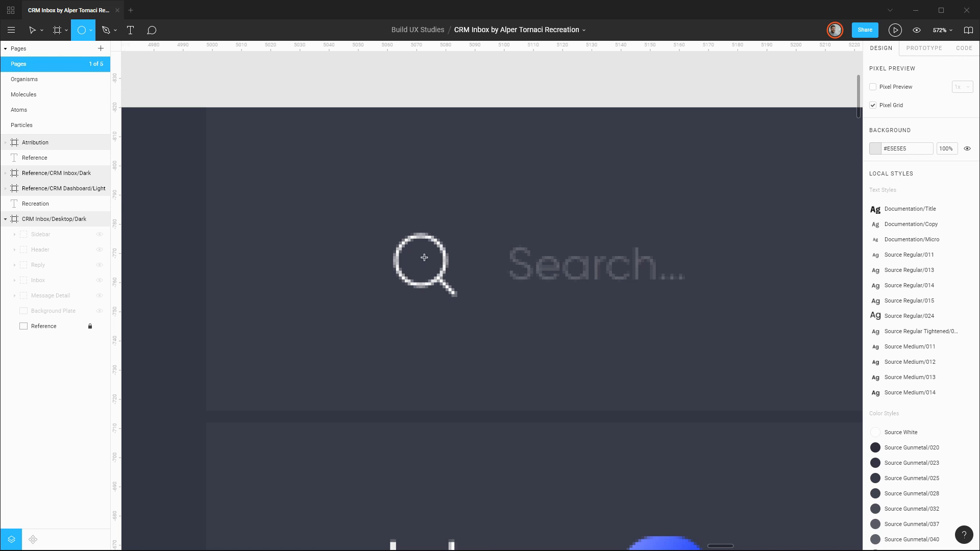
pyautogui.moveTo(424, 257)
pyautogui.mouseDown()
pyautogui.moveTo(446, 240)
pyautogui.moveTo(428, 261)
pyautogui.mouseUp()
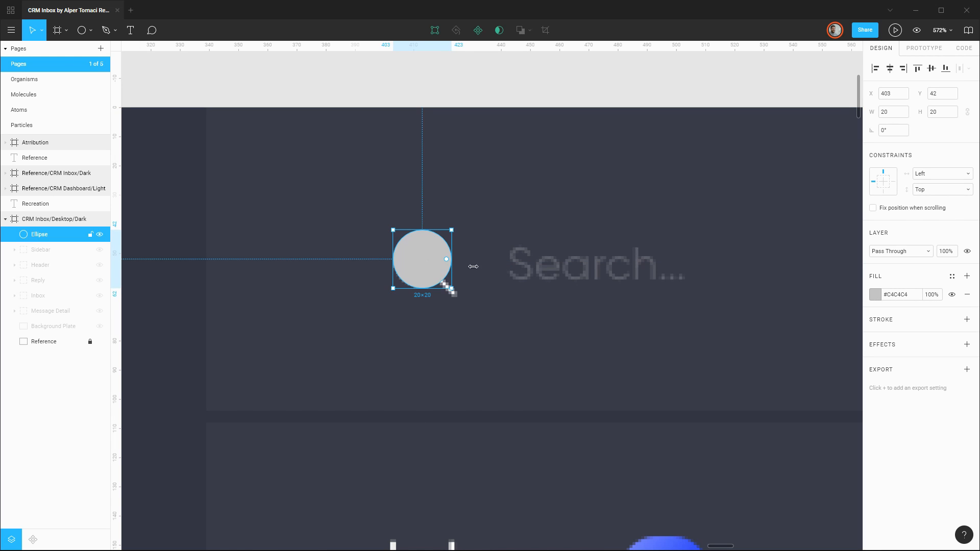
# Remove the circle's fill and give it an inside stroke of width 1, trying a thicker weight as well.
pyautogui.click(966, 294)
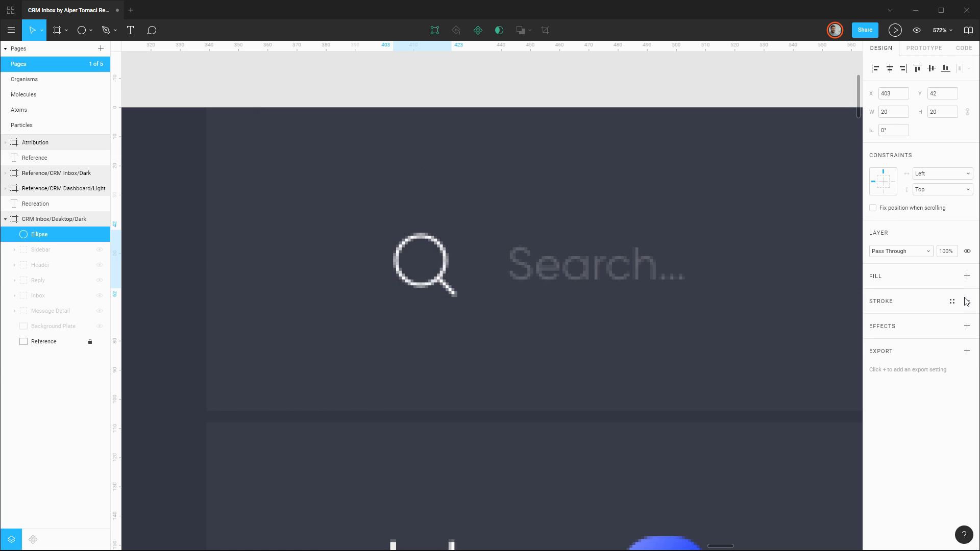
pyautogui.click(966, 301)
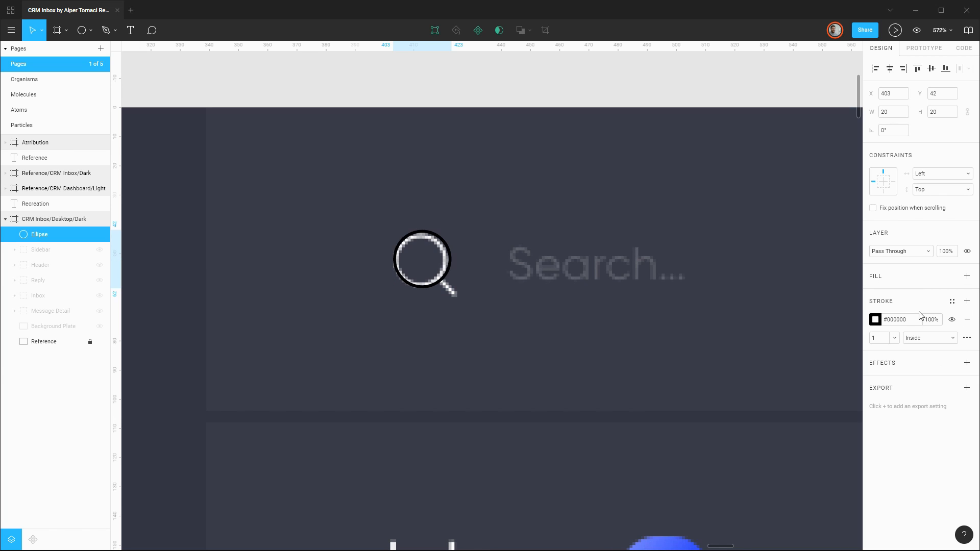
pyautogui.click(885, 338)
pyautogui.write('2')
pyautogui.press('Return')
pyautogui.press('Down')
pyautogui.press('Up')
pyautogui.press('Down')
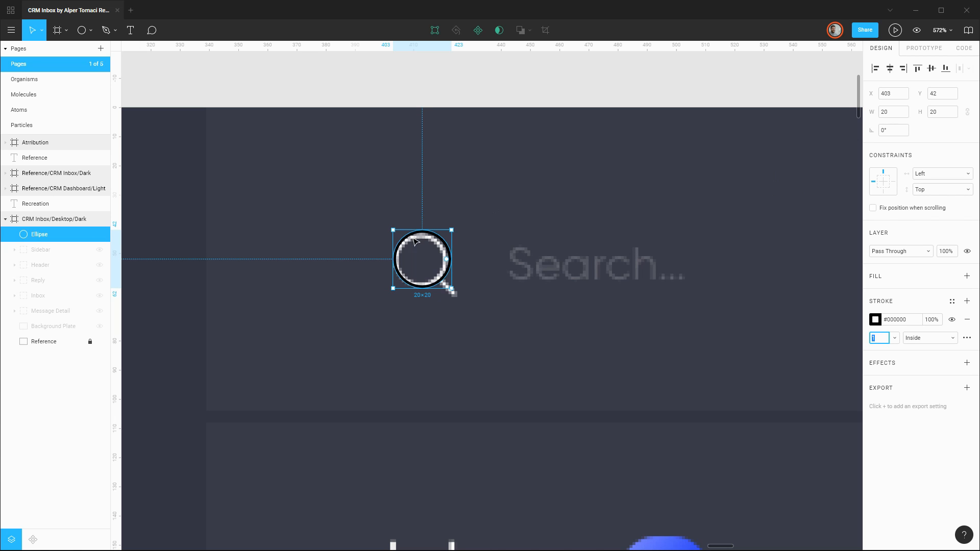
# Constrain the circle's proportions, resize it to 18 × 18 and place it over the reference lens at X 403, Y 43.
pyautogui.moveTo(440, 239); pyautogui.dragTo(439, 240)
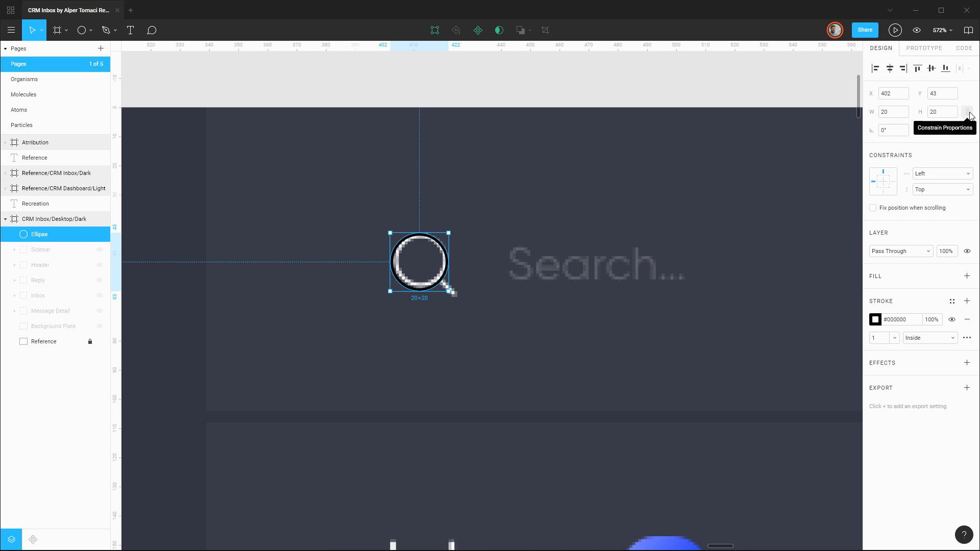
pyautogui.click(967, 112)
pyautogui.click(897, 114)
pyautogui.press('Down')
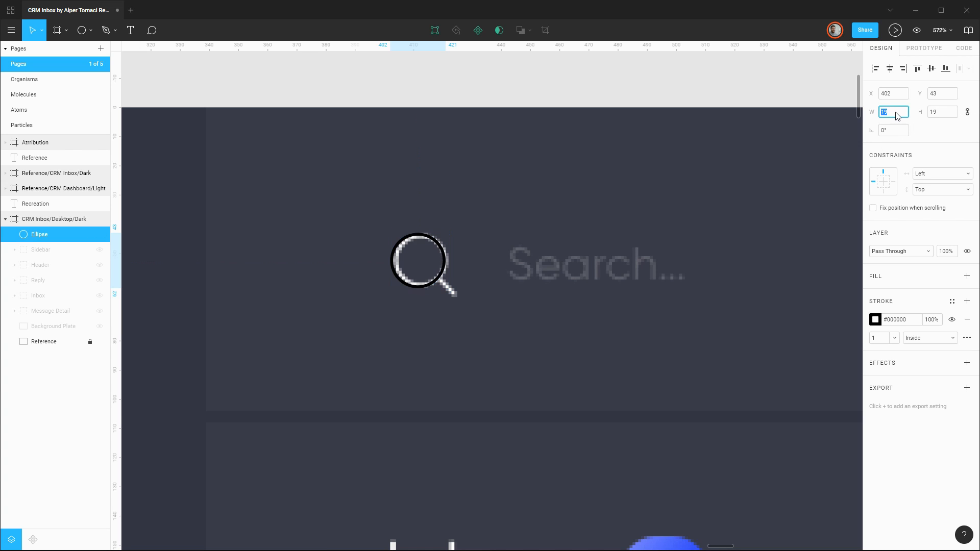
pyautogui.press('Down')
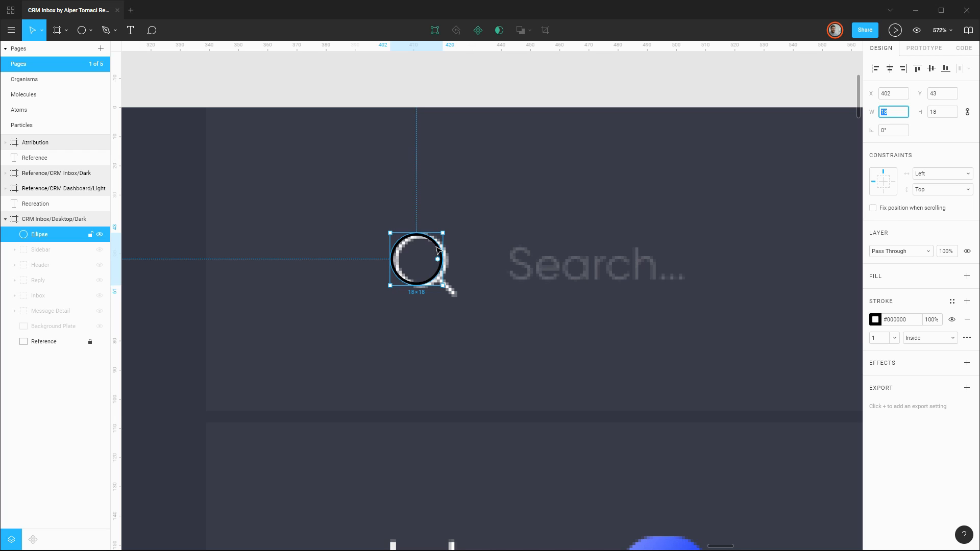
pyautogui.click(440, 248)
pyautogui.moveTo(439, 245); pyautogui.dragTo(442, 246)
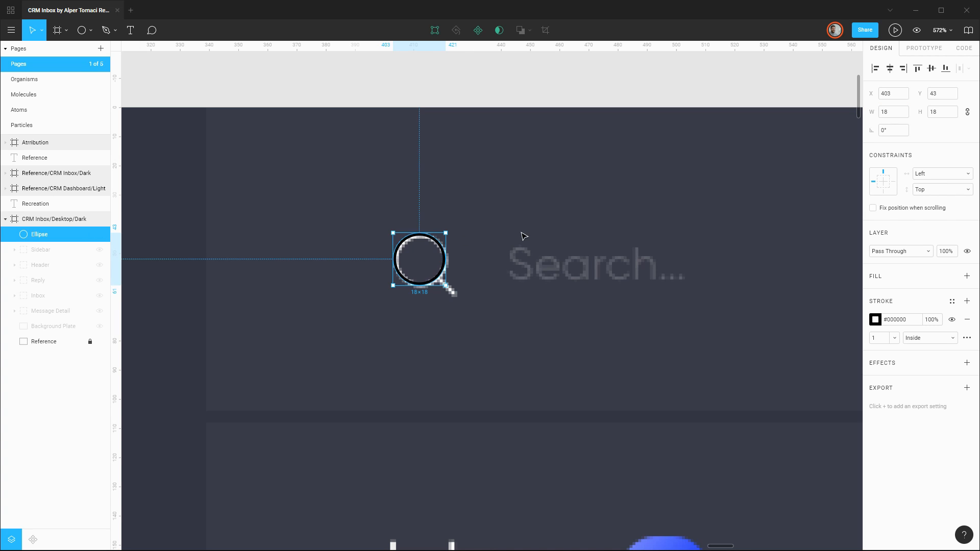
# Colour the circle's stroke #F3F3F4 by sampling the reference search icon, keeping the circle over the reference lens at X 403, Y 43.
pyautogui.hotkey('shift', 'Left')
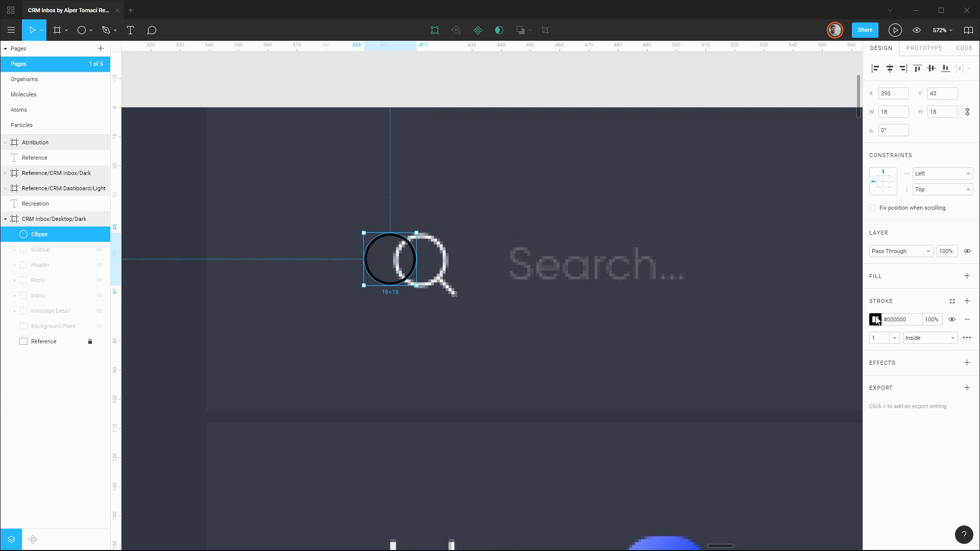
pyautogui.click(876, 319)
pyautogui.click(763, 423)
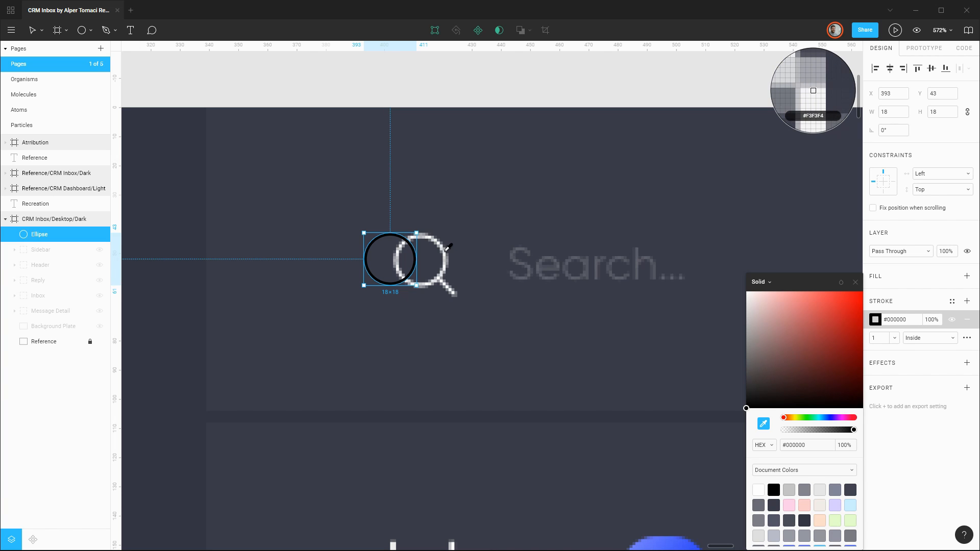
pyautogui.click(444, 251)
pyautogui.press('Escape')
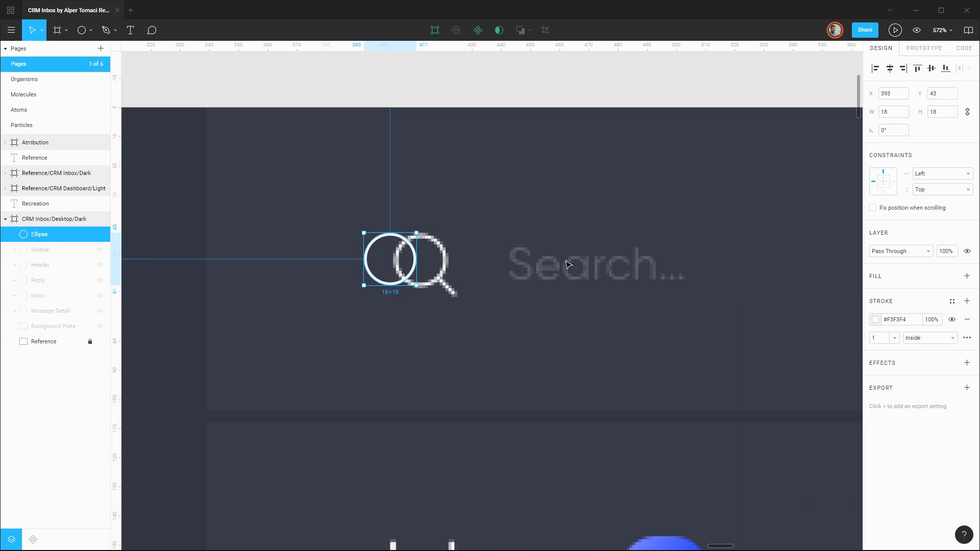
pyautogui.moveTo(411, 252); pyautogui.dragTo(439, 251)
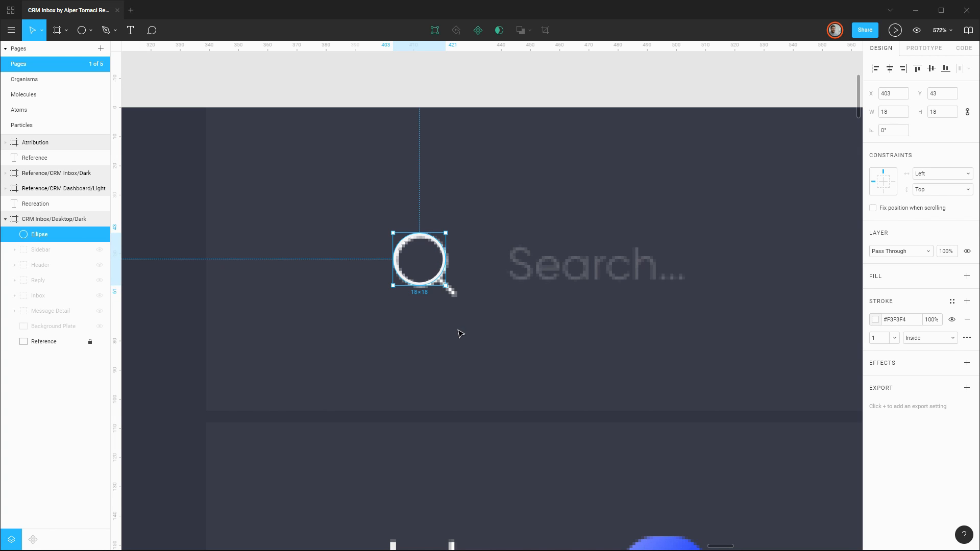
# Draw a thin rectangle 1 wide below the search lens and set its height to 10.
pyautogui.press('r')
pyautogui.moveTo(429, 309); pyautogui.dragTo(432, 350)
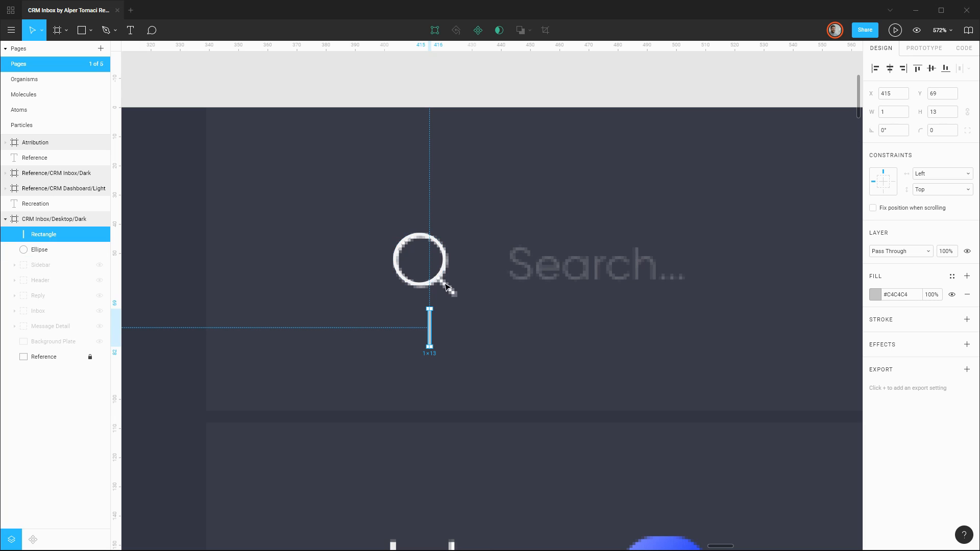
pyautogui.click(952, 116)
pyautogui.press('Return')
pyautogui.click(949, 112)
pyautogui.write('1')
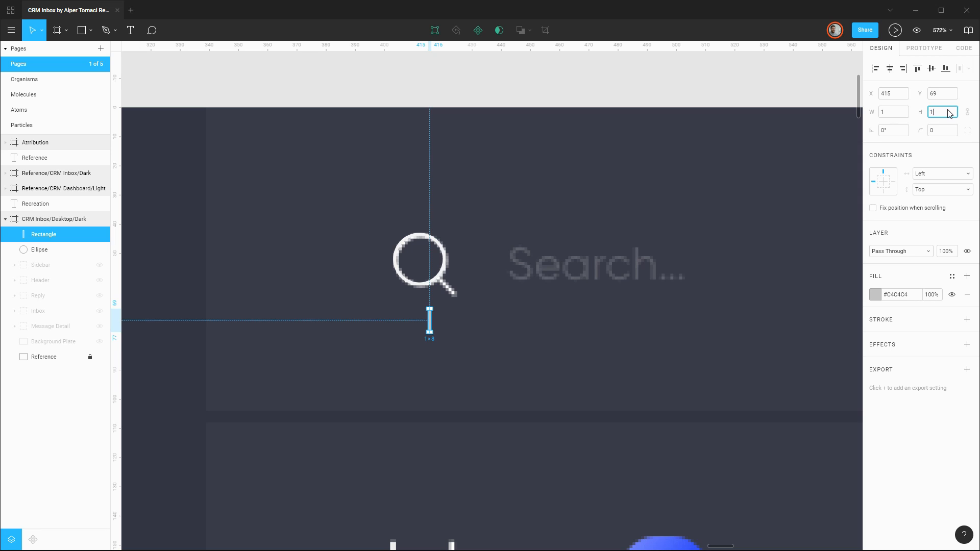
pyautogui.press('Return')
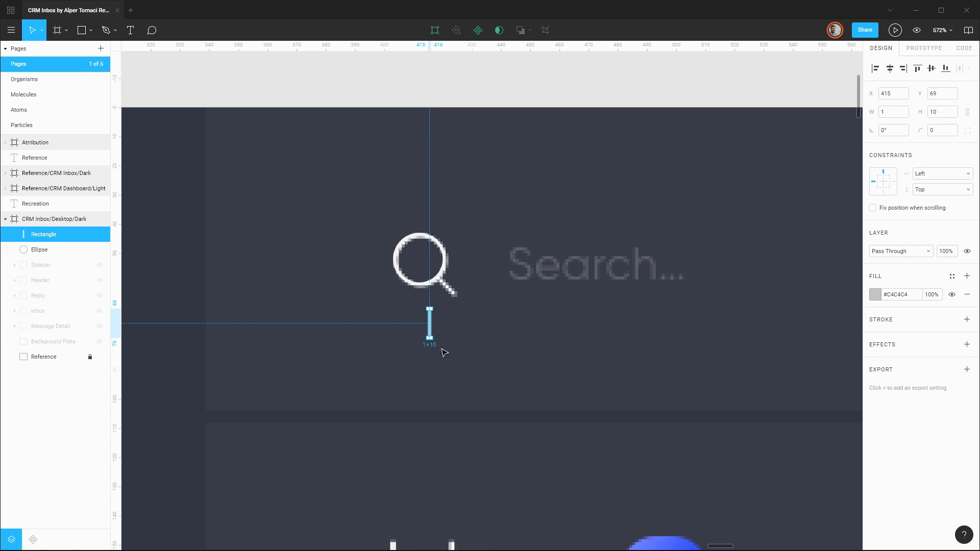
# Fill the thin rectangle with #F3F3F4, sampled from the search icon's ring.
pyautogui.click(876, 296)
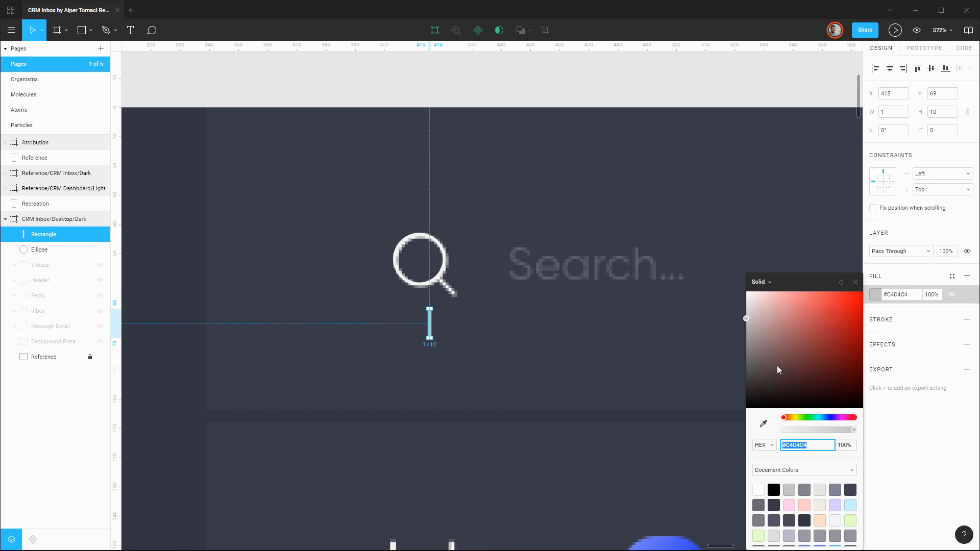
pyautogui.click(763, 424)
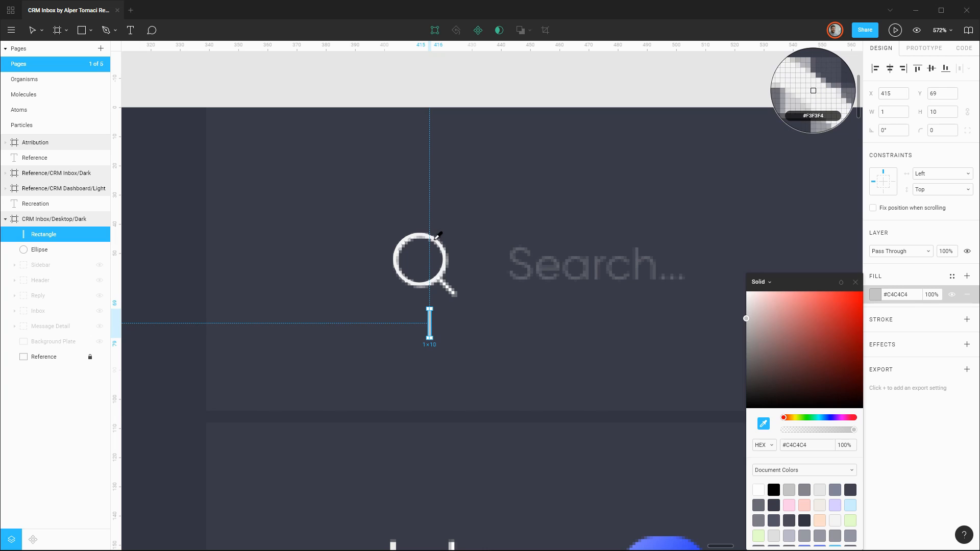
pyautogui.click(440, 237)
pyautogui.press('Escape')
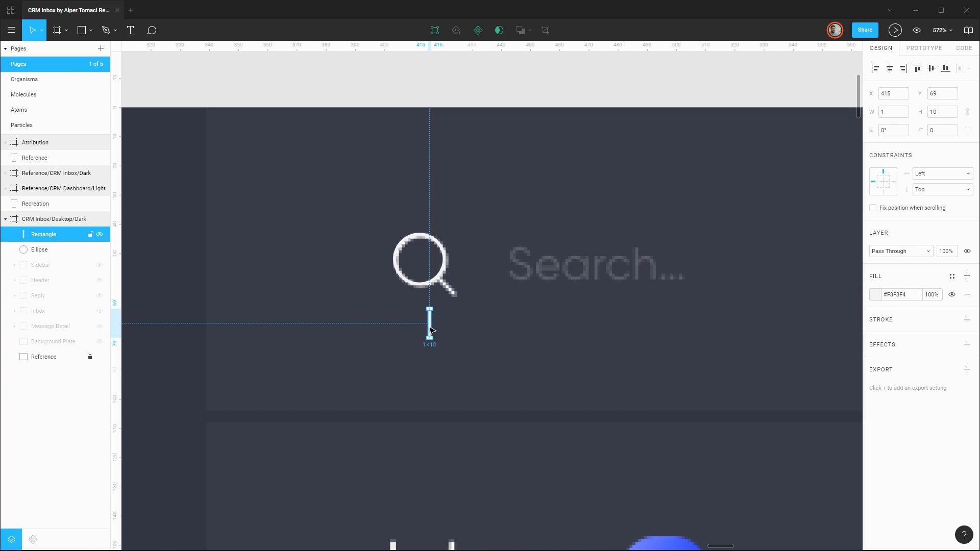
# Move the thin rectangle to X 420, Y 66 beneath the reference handle and rotate it 45°.
pyautogui.moveTo(432, 330)
pyautogui.mouseDown()
pyautogui.moveTo(460, 317)
pyautogui.moveTo(446, 322)
pyautogui.mouseUp()
pyautogui.click(904, 131)
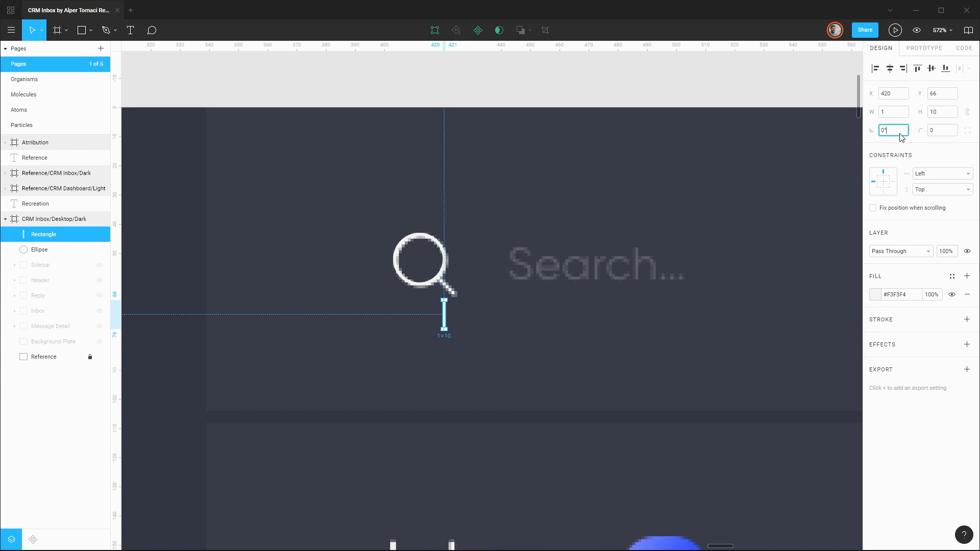
pyautogui.write('45')
pyautogui.press('Return')
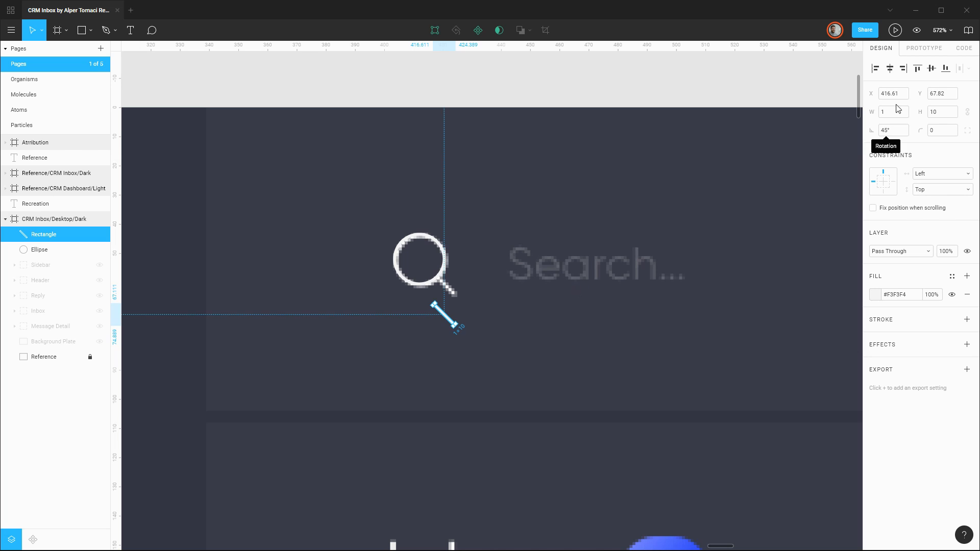
# Nudge the rotated rectangle onto the reference icon's handle at X 417.61, Y 57.82.
pyautogui.click(508, 335)
pyautogui.click(442, 314)
pyautogui.press('Up')
pyautogui.press('Up')
pyautogui.press('Up')
pyautogui.press('Up')
pyautogui.press('Up')
pyautogui.press('Up')
pyautogui.press('Up')
pyautogui.press('Up')
pyautogui.press('Up')
pyautogui.press('Right')
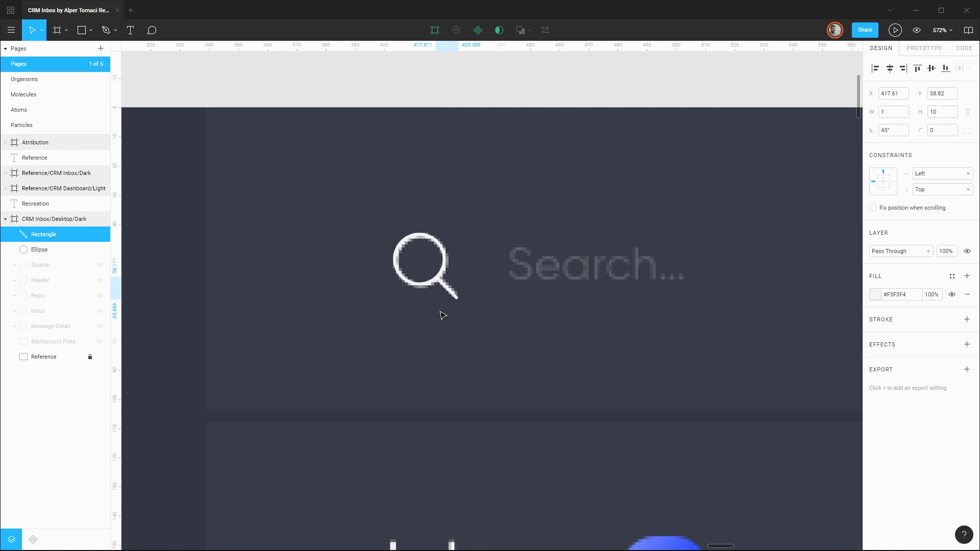
pyautogui.press('Down')
pyautogui.press('Up')
pyautogui.press('Up')
# Shorten the handle to a height of 8 and reposition it against the ring at X 418, Y 58.71.
pyautogui.click(948, 115)
pyautogui.press('Down')
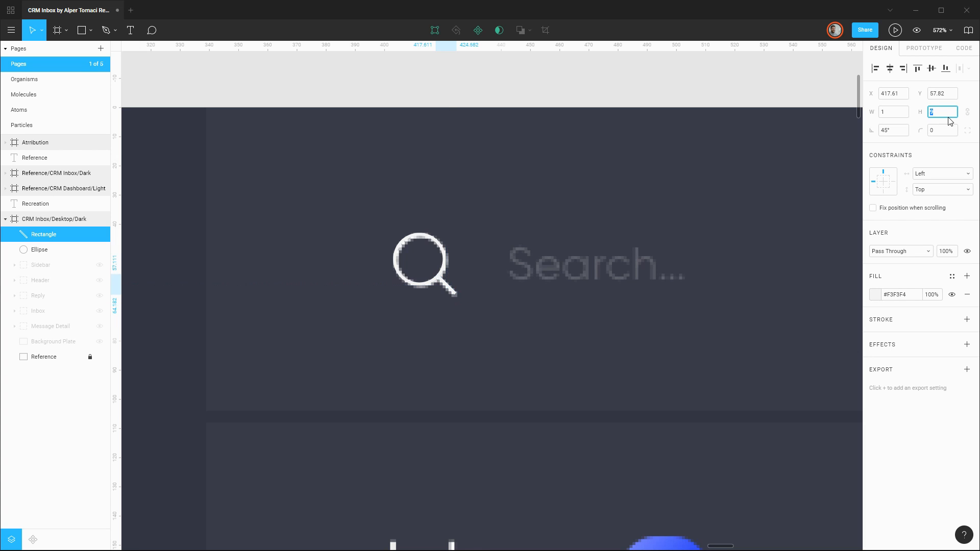
pyautogui.press('Down')
pyautogui.press('Return')
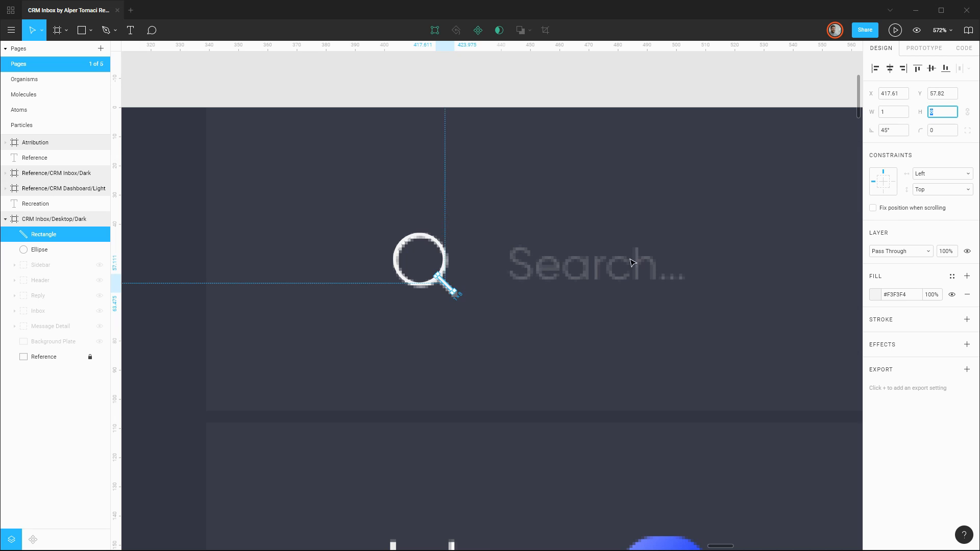
pyautogui.click(498, 323)
pyautogui.click(449, 289)
pyautogui.moveTo(450, 289); pyautogui.dragTo(448, 289)
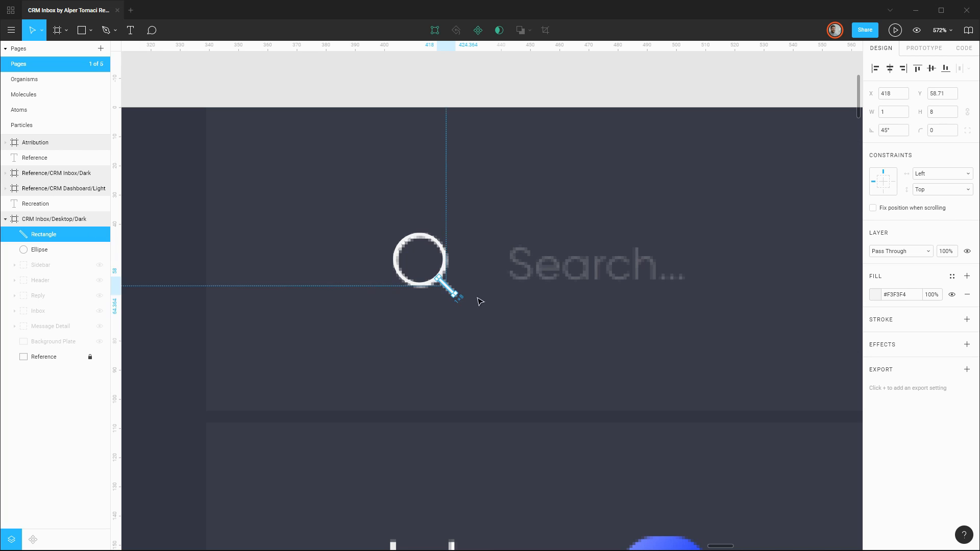
pyautogui.click(499, 308)
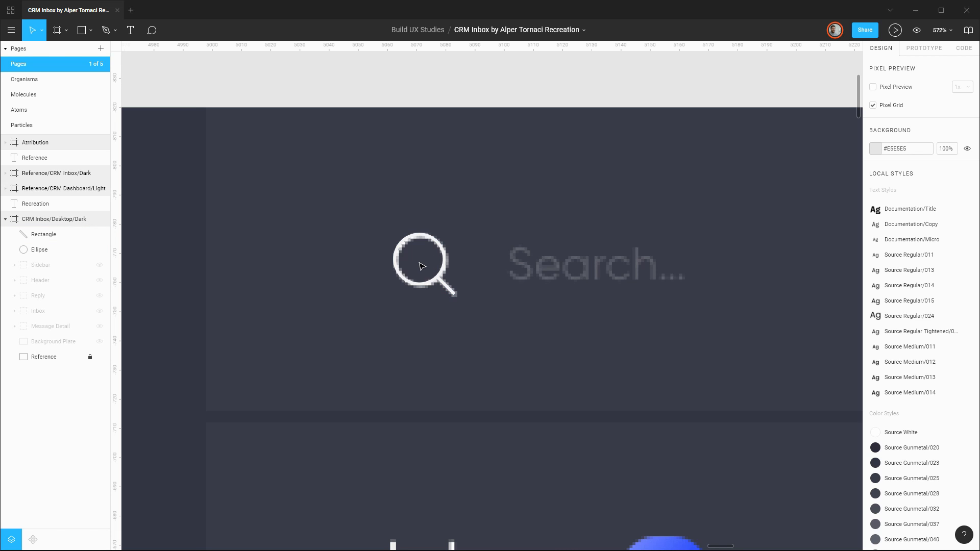
# Bring the ellipse above the rectangle in the layer order and rename it Icon/Search/Ring.
pyautogui.moveTo(51, 249); pyautogui.dragTo(51, 234)
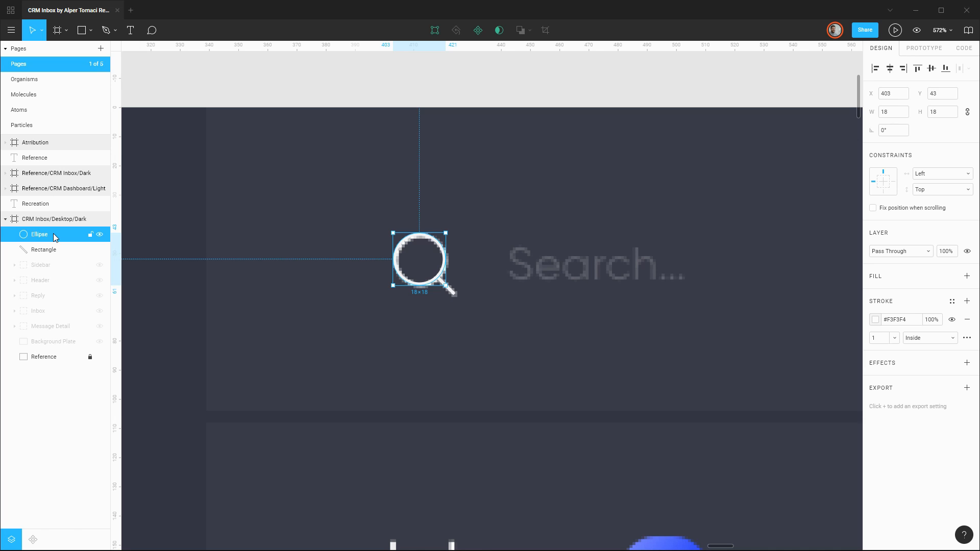
pyautogui.doubleClick(55, 236)
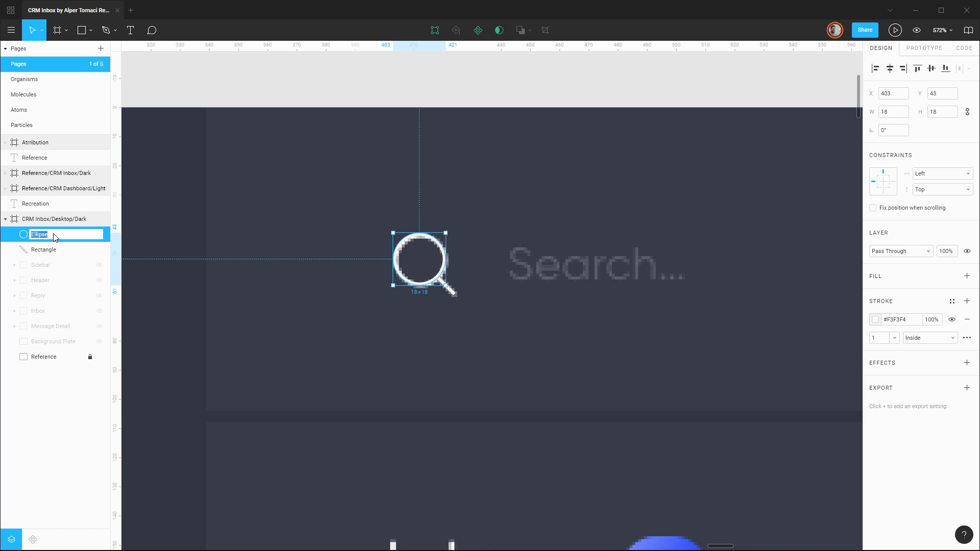
pyautogui.write('Icon')
pyautogui.write('/Search/Ring')
pyautogui.press('Return')
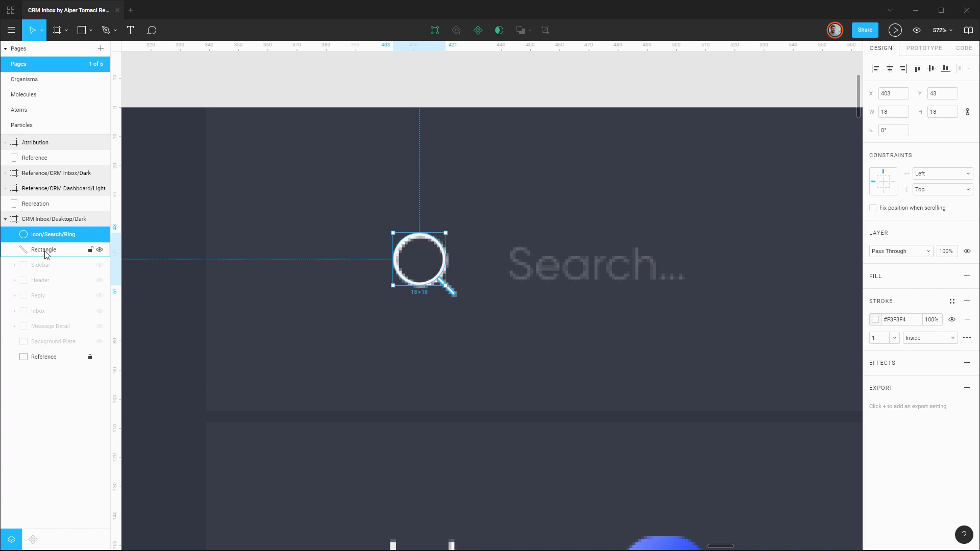
# Rename the handle rectangle as Icon/Search/Handle.
pyautogui.doubleClick(45, 251)
pyautogui.write('Icon/Search/')
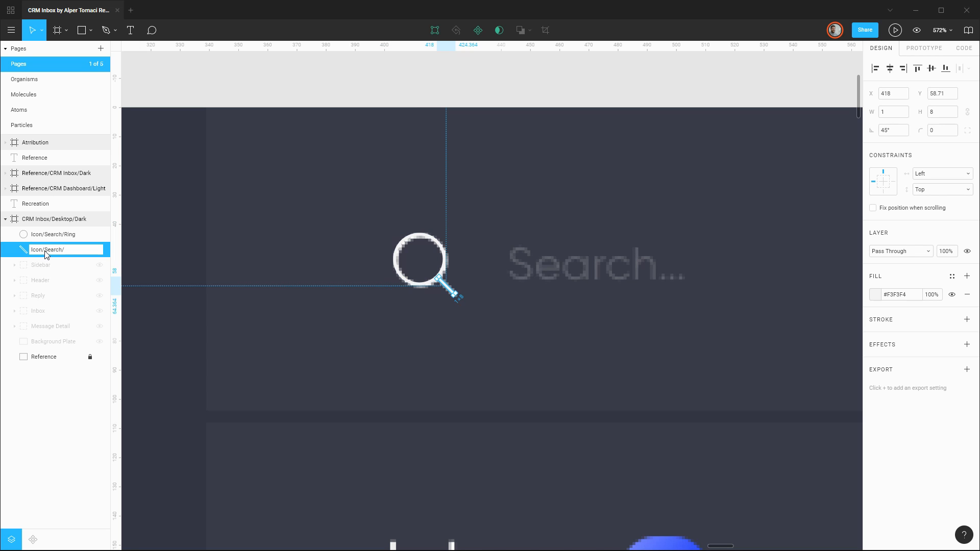
pyautogui.write('Handle')
pyautogui.press('Return')
# Group the search icon's ring and handle and name the group Icon/Search.
pyautogui.keyDown('shift'); pyautogui.click(54, 234); pyautogui.keyUp('shift')
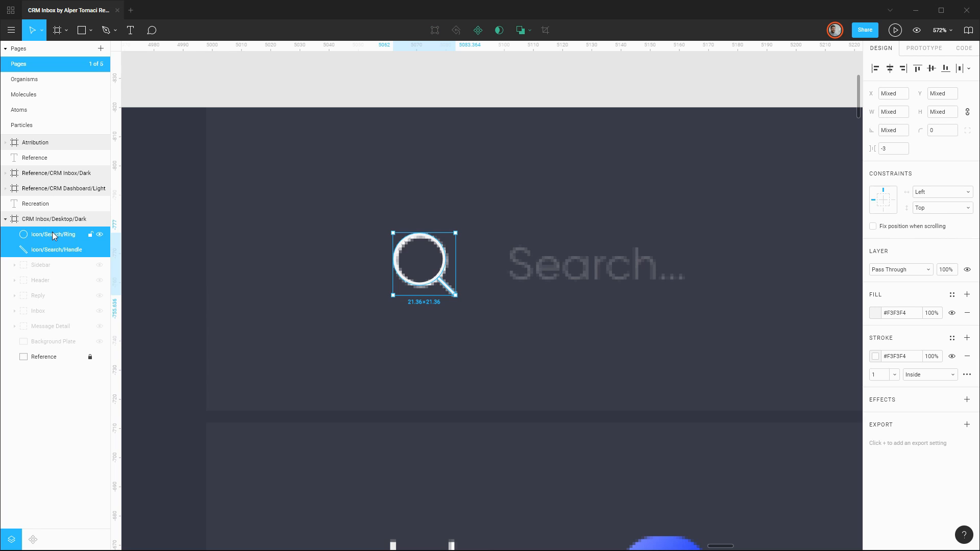
pyautogui.hotkey('ctrl', 'g')
pyautogui.doubleClick(52, 234)
pyautogui.write('Icon/')
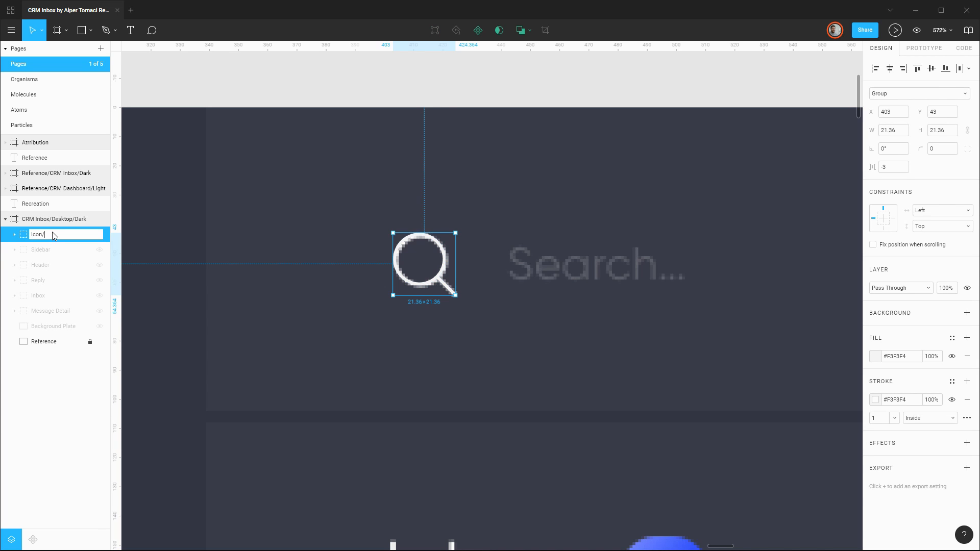
pyautogui.write('Search')
pyautogui.press('Return')
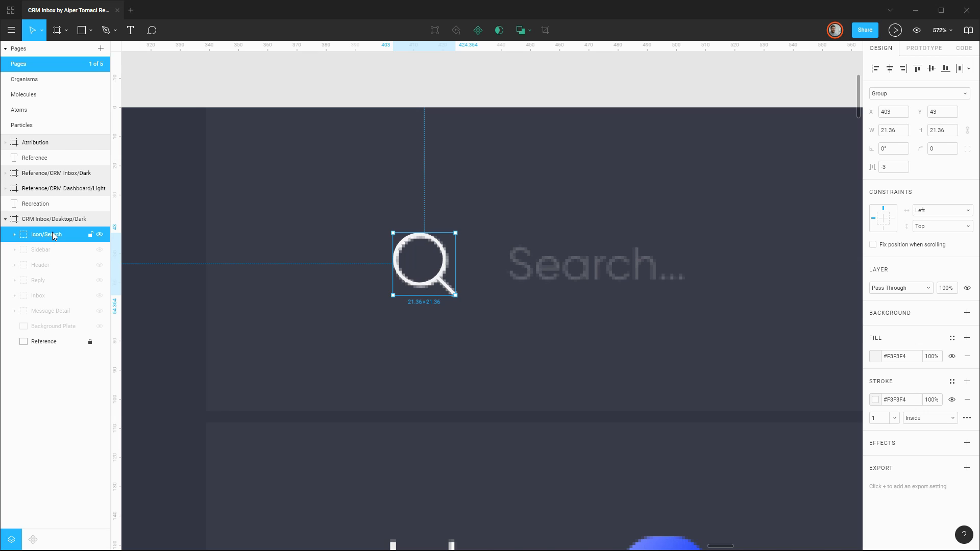
# Show the Header group, move Icon/Search inside it above the search placeholder, and collapse and hide the Header group.
pyautogui.click(99, 265)
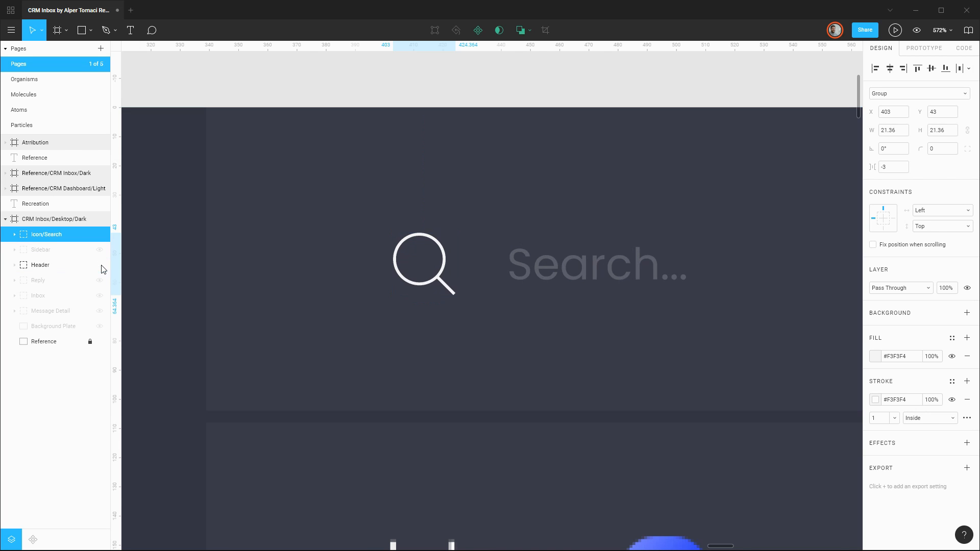
pyautogui.click(14, 265)
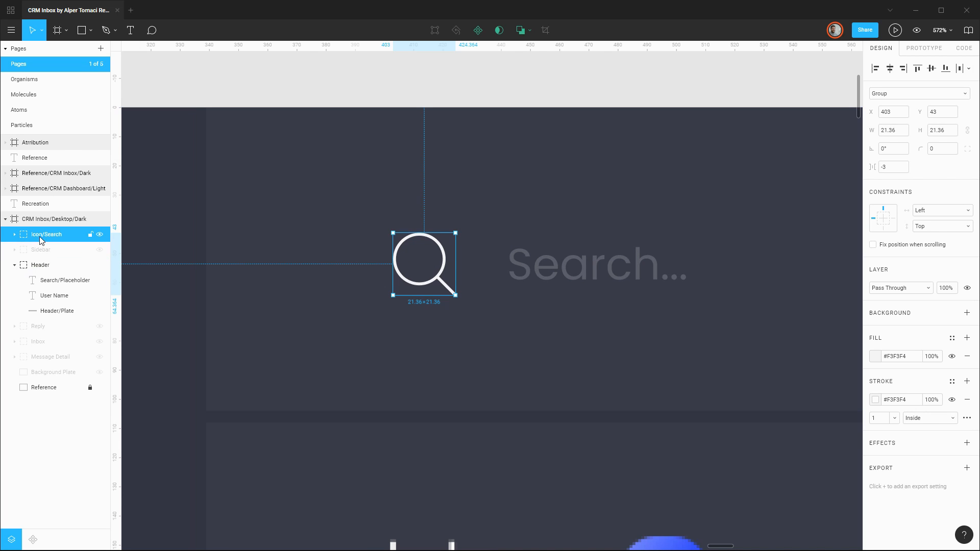
pyautogui.moveTo(43, 237); pyautogui.dragTo(54, 277)
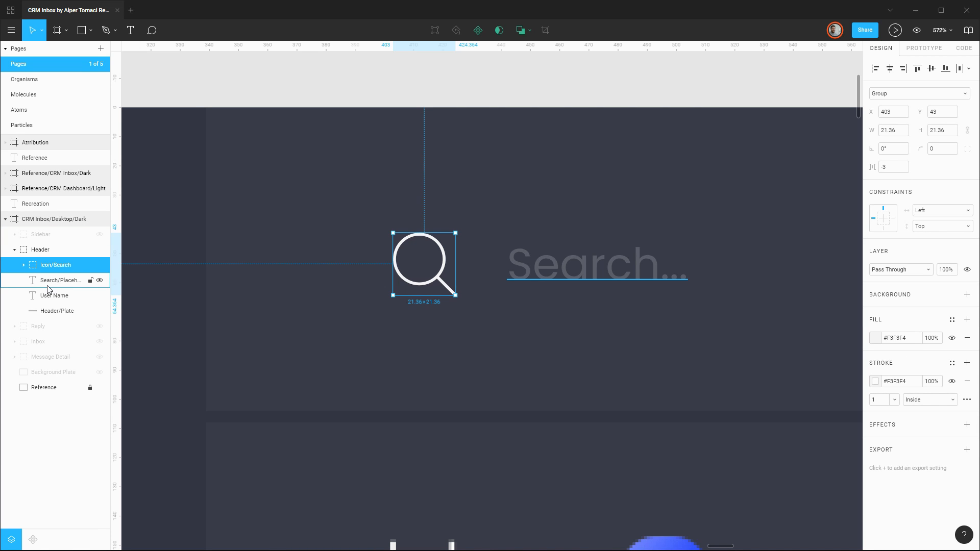
pyautogui.click(57, 252)
pyautogui.click(14, 250)
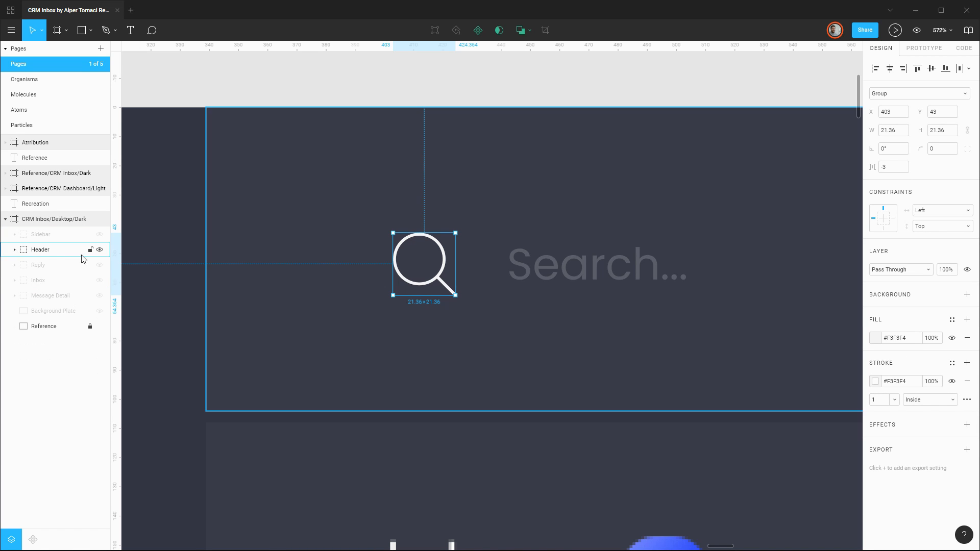
pyautogui.click(100, 250)
pyautogui.click(626, 208)
# Draw a 20 × 15 rectangle over the body of the reference folder icon in the header at X 1162, Y 49.
pyautogui.scroll(-2, 632, 204)
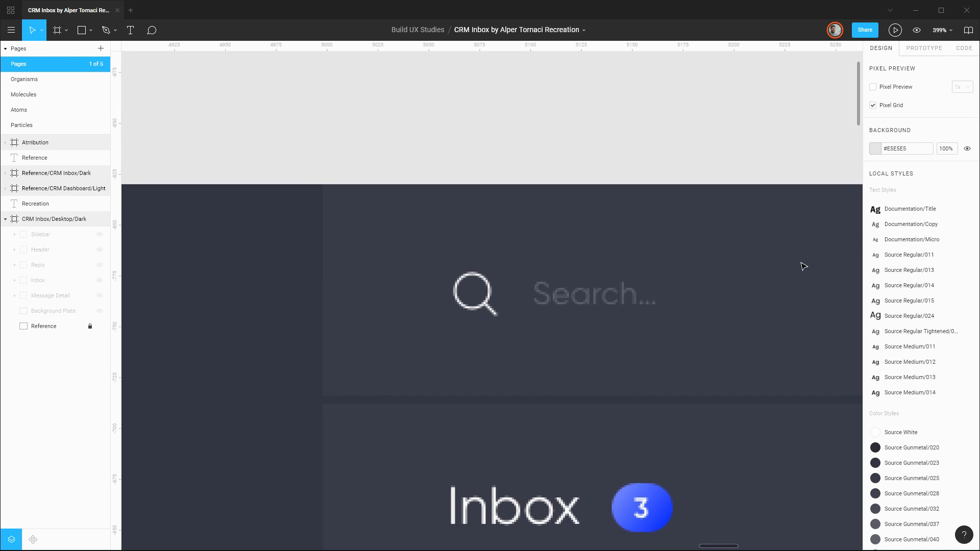
pyautogui.moveTo(821, 261); pyautogui.dragTo(277, 276)
pyautogui.moveTo(794, 269); pyautogui.dragTo(266, 269)
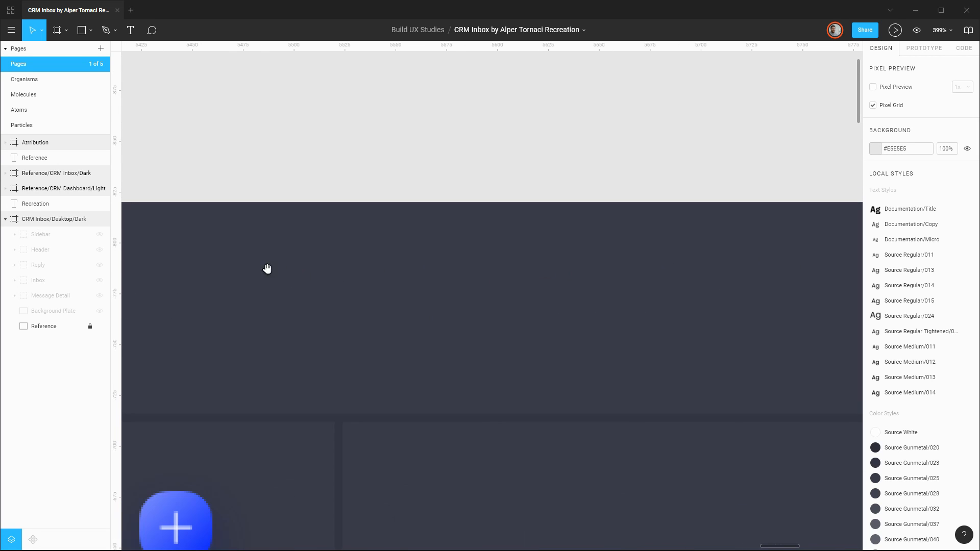
pyautogui.moveTo(783, 269); pyautogui.dragTo(215, 276)
pyautogui.moveTo(476, 264); pyautogui.dragTo(458, 261)
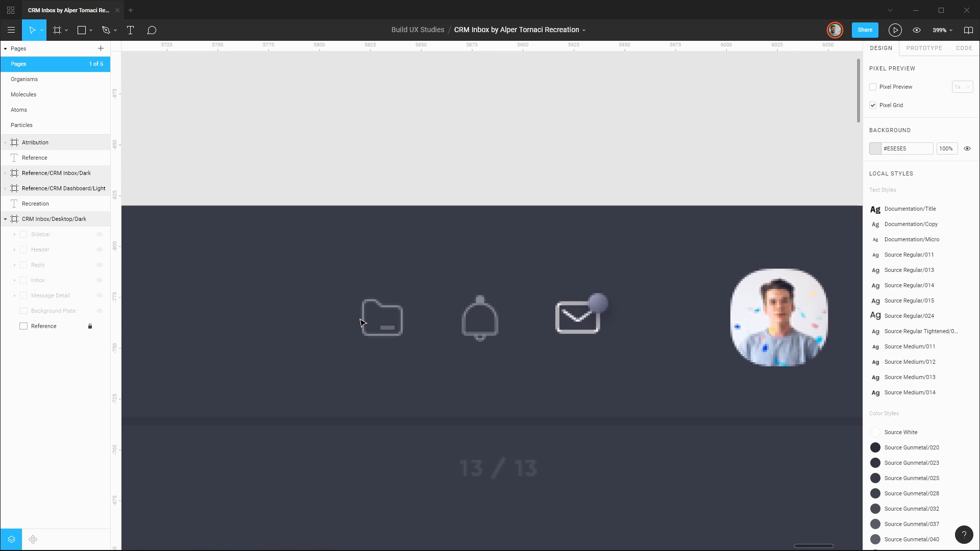
pyautogui.scroll(5, 360, 322)
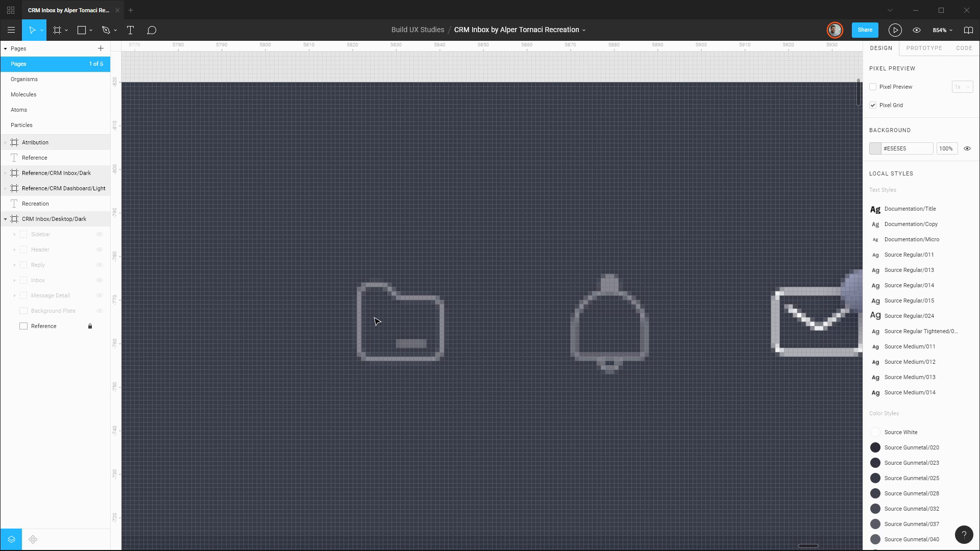
pyautogui.press('r')
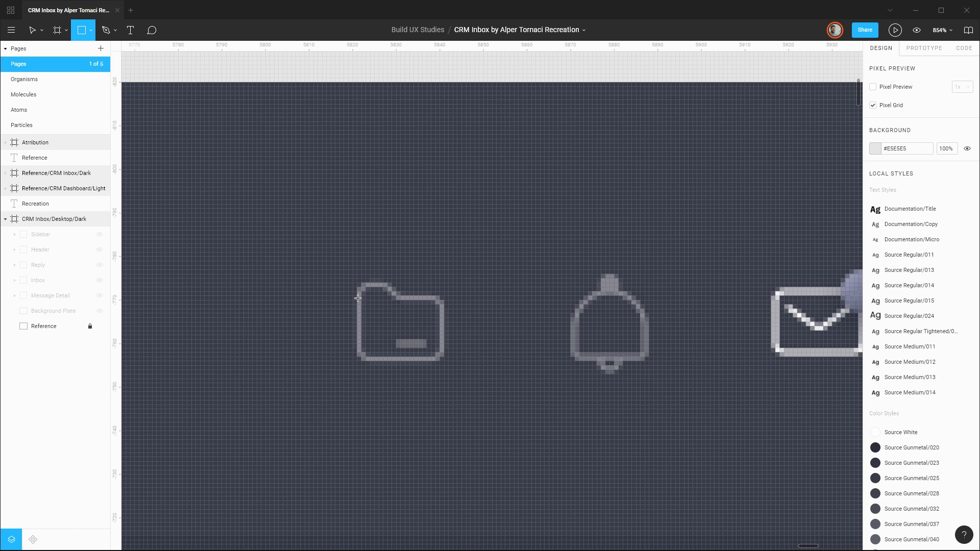
pyautogui.scroll(3, 357, 298)
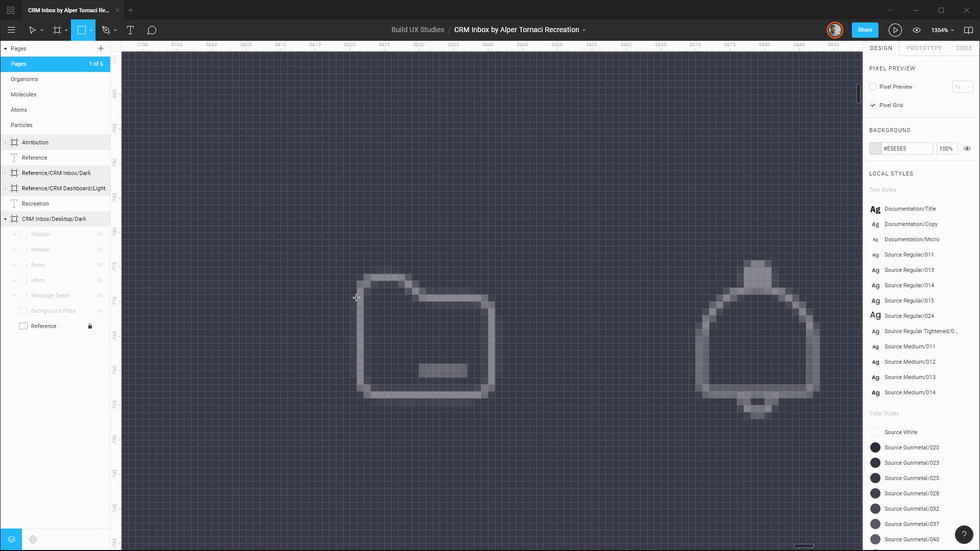
pyautogui.moveTo(355, 296)
pyautogui.mouseDown()
pyautogui.moveTo(455, 360)
pyautogui.moveTo(494, 400)
pyautogui.mouseUp()
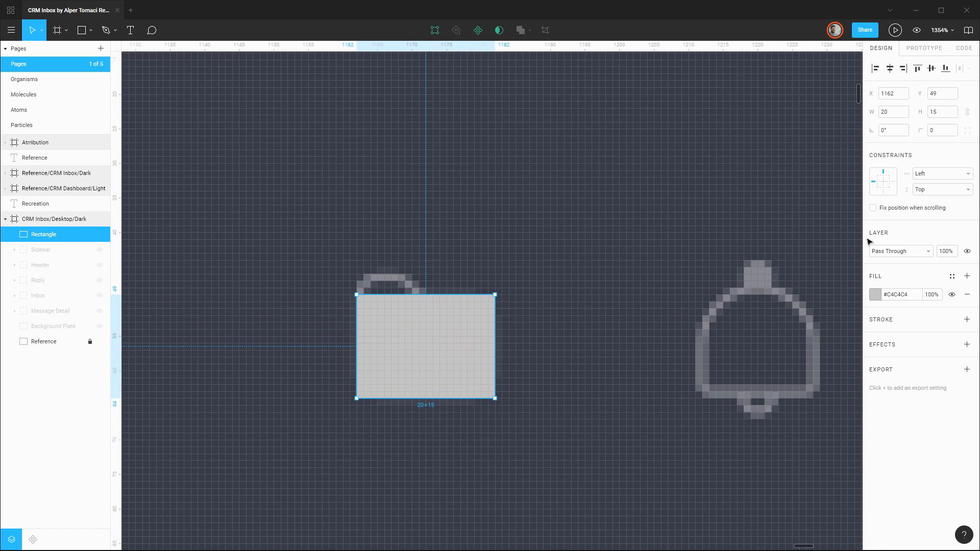
# Round the folder body rectangle's top-right, bottom-right and bottom-left corners with a radius of 2, leaving the top-left corner square.
pyautogui.click(948, 132)
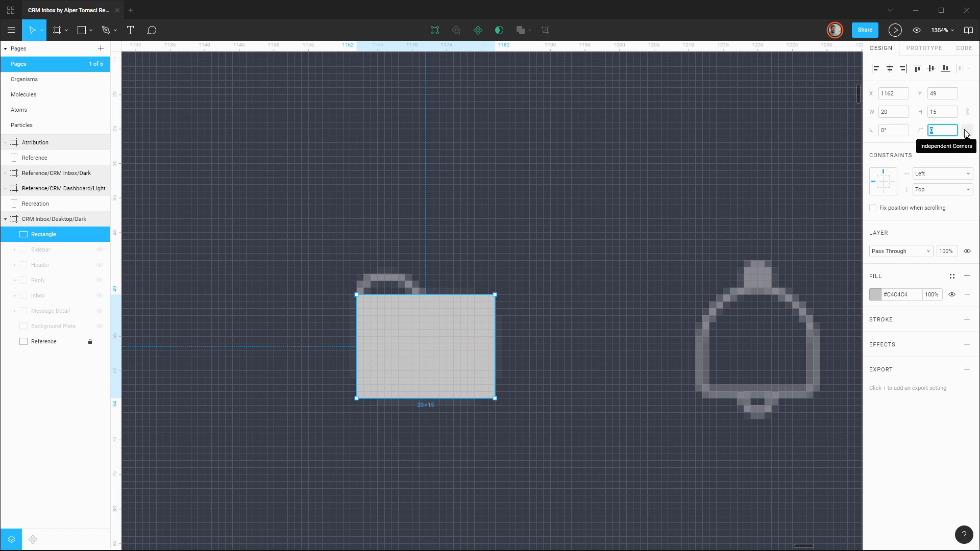
pyautogui.click(967, 130)
pyautogui.click(906, 149)
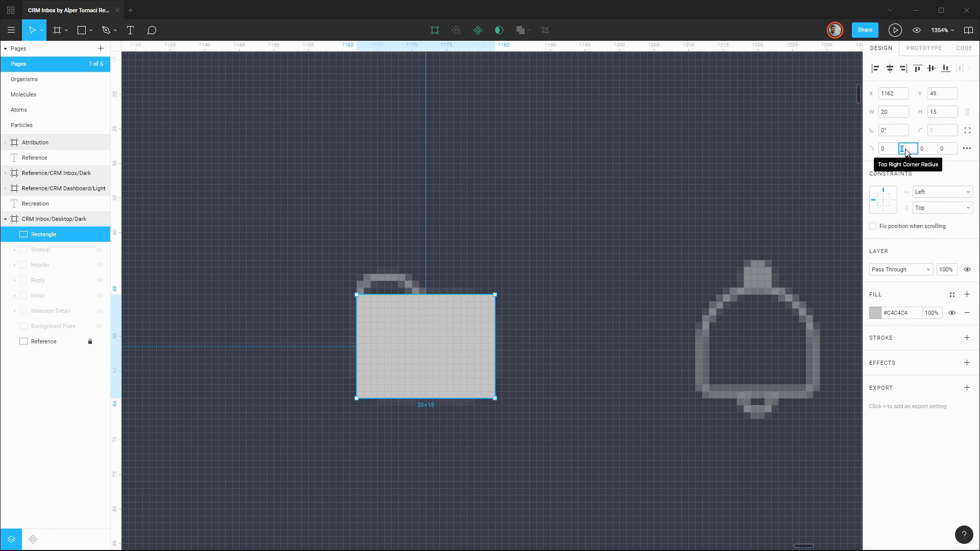
pyautogui.write('2')
pyautogui.press('Return')
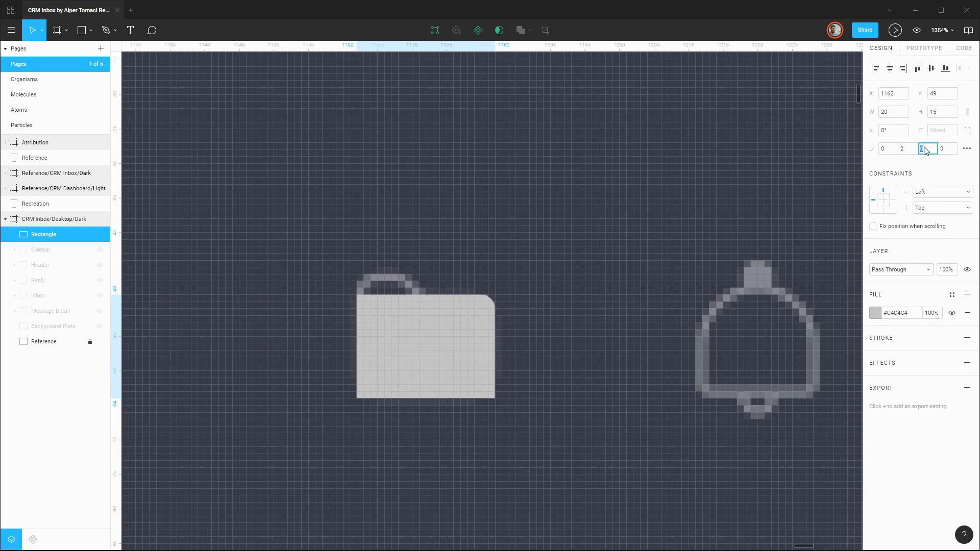
pyautogui.click(928, 149)
pyautogui.write('2')
pyautogui.press('Return')
pyautogui.click(948, 149)
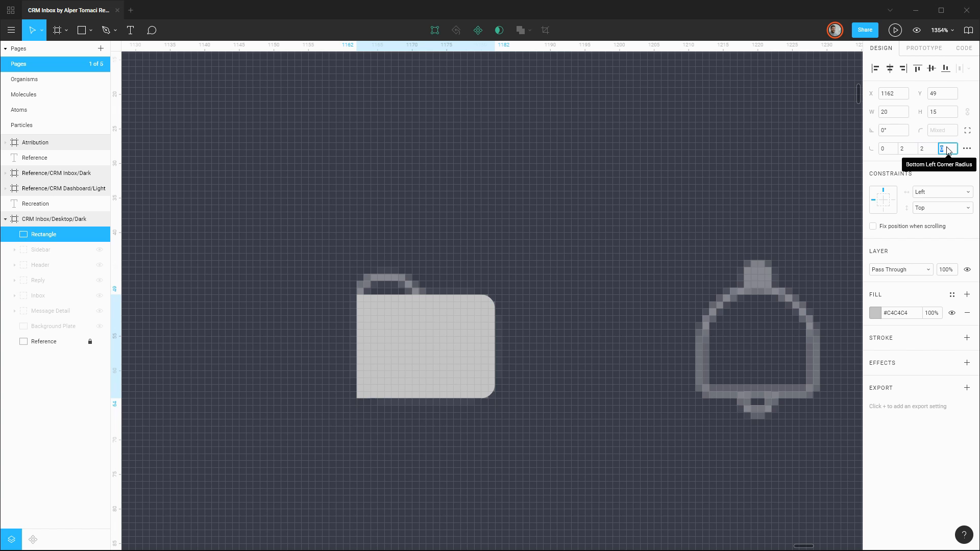
pyautogui.write('2')
pyautogui.press('Return')
pyautogui.click(591, 338)
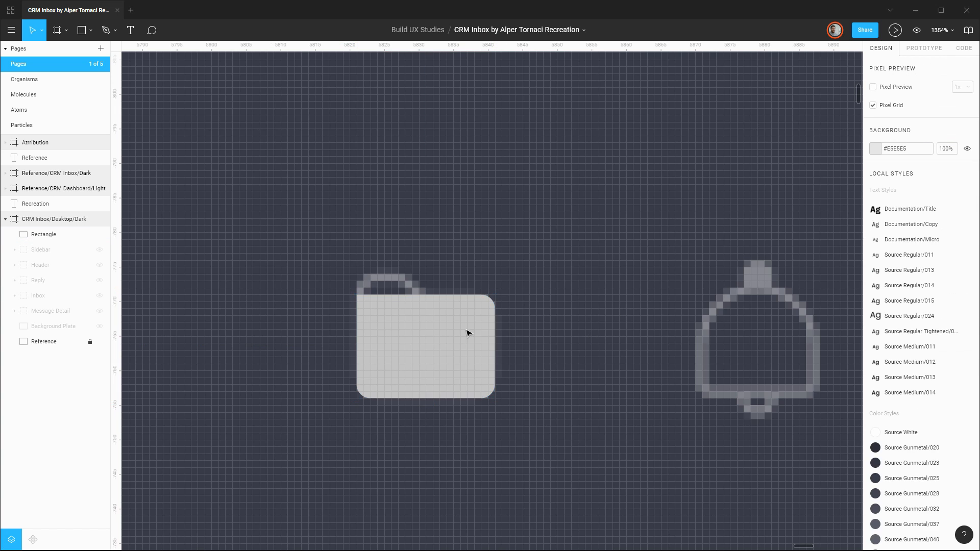
# Draw a 10 × 3 tab rectangle at X 1162, Y 46 above the folder body and set its top-left corner radius to 2.
pyautogui.click(431, 339)
pyautogui.scroll(3, 389, 297)
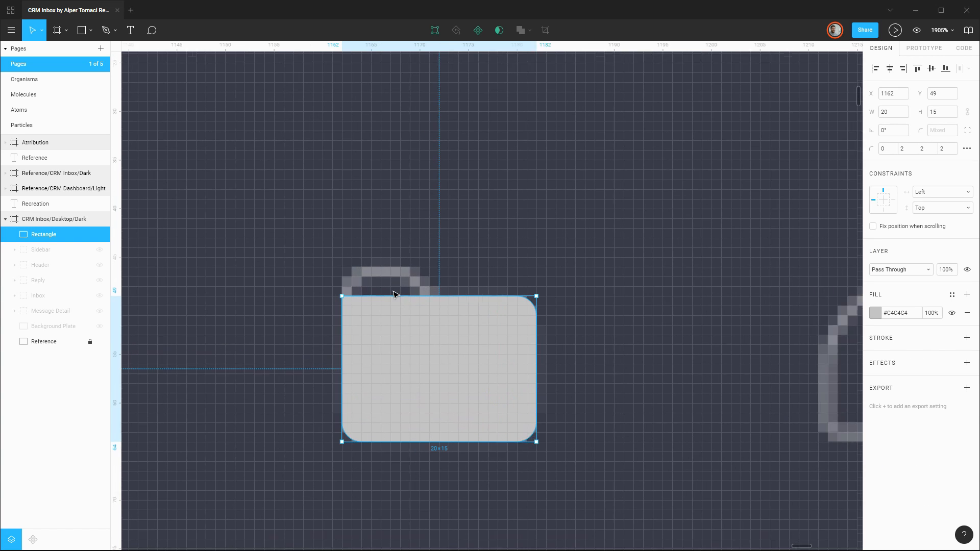
pyautogui.press('r')
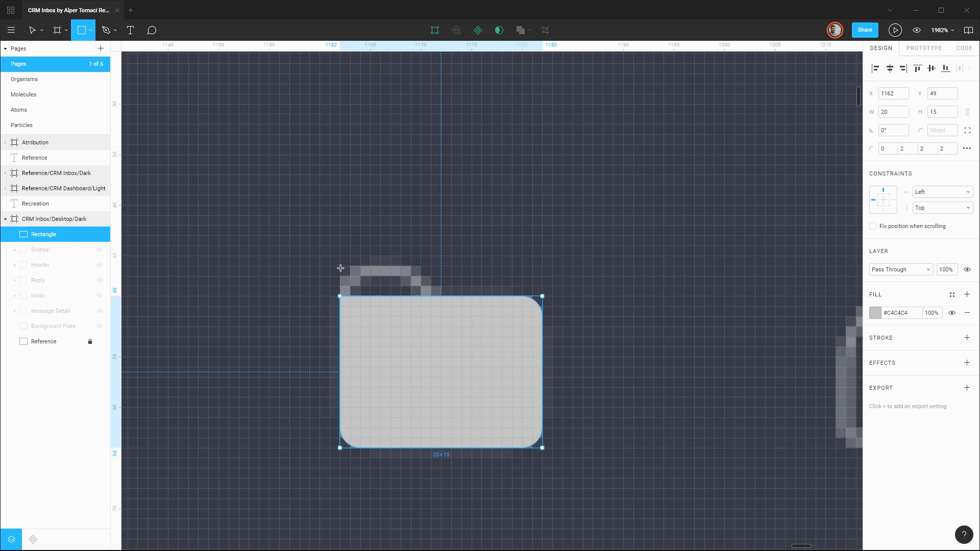
pyautogui.moveTo(339, 265); pyautogui.dragTo(441, 296)
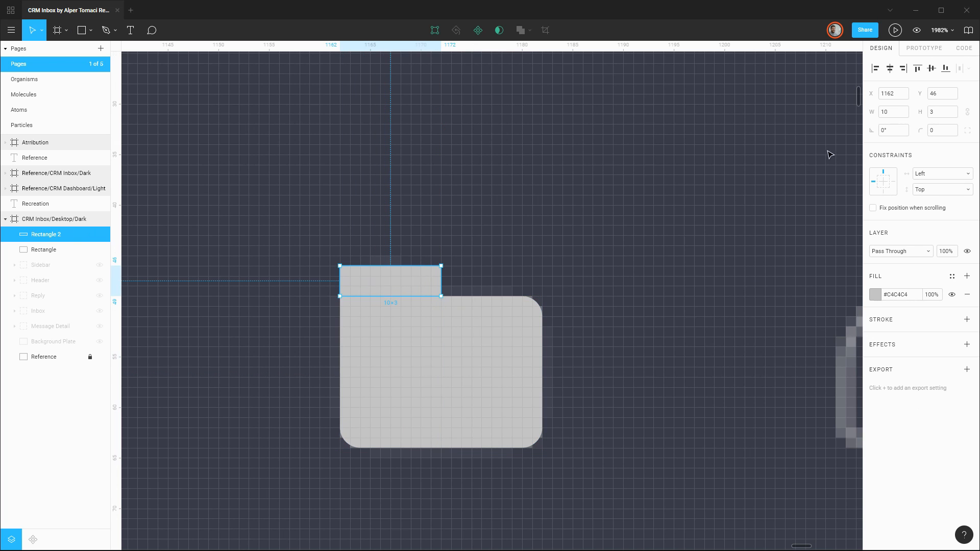
pyautogui.click(967, 130)
pyautogui.click(888, 150)
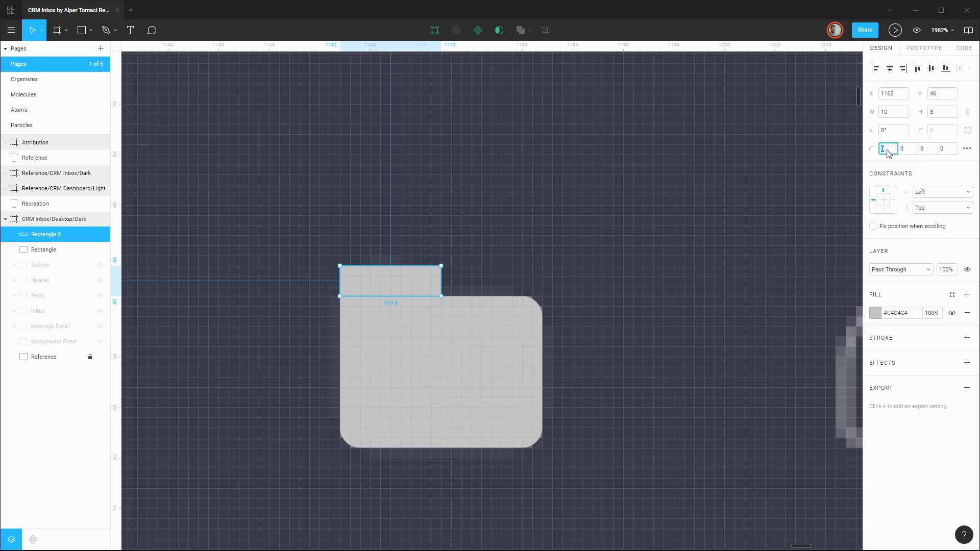
pyautogui.write('2')
pyautogui.press('Return')
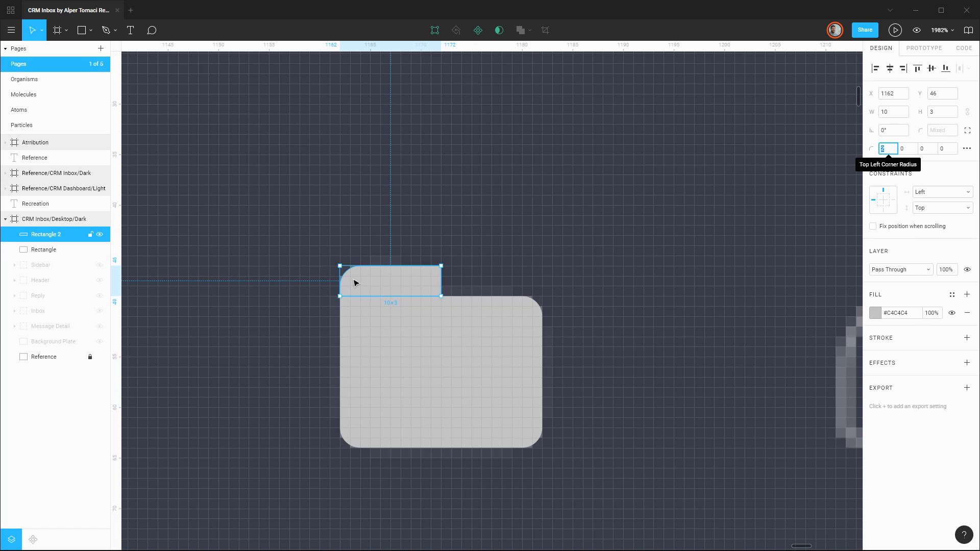
# Slant the tab's right edge by moving its top-right vertex to X 1169, Y 46.
pyautogui.scroll(1, 428, 281)
pyautogui.doubleClick(428, 280)
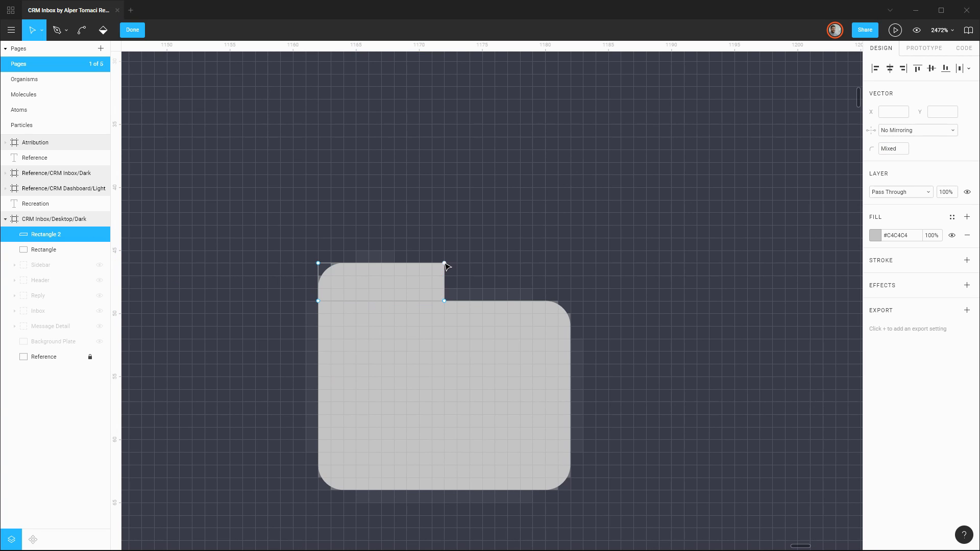
pyautogui.moveTo(445, 264); pyautogui.dragTo(406, 264)
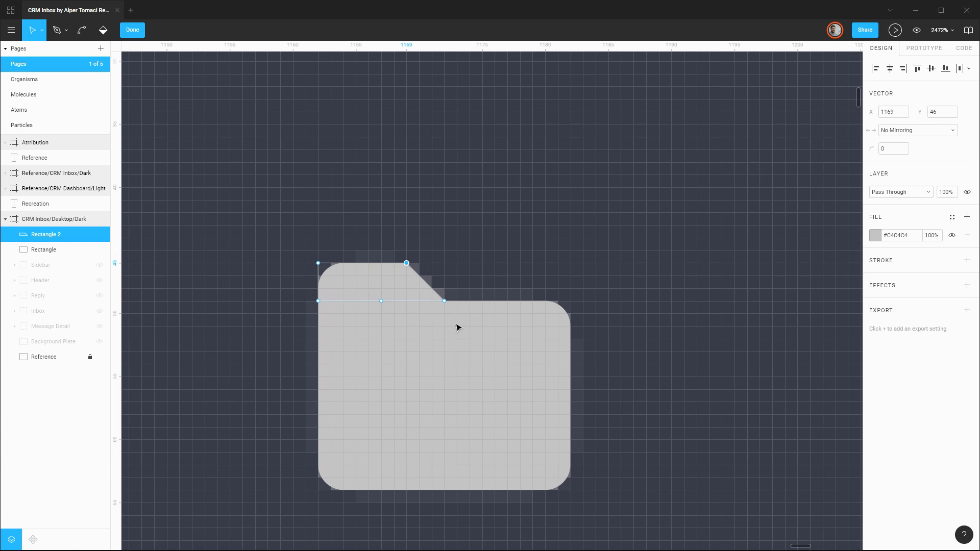
pyautogui.click(492, 249)
pyautogui.press('Escape')
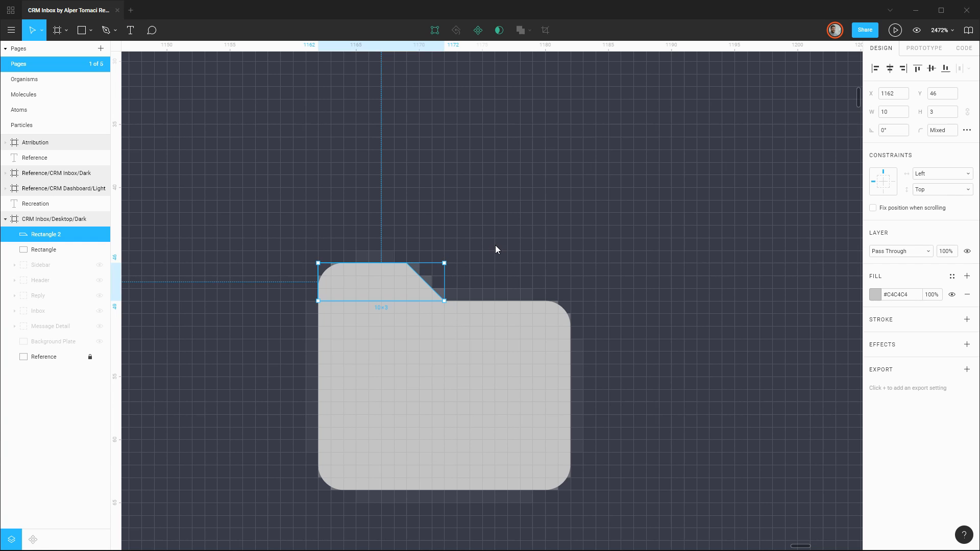
# Union the tab with the folder body and flatten the result into a single shape.
pyautogui.keyDown('shift'); pyautogui.click(461, 353); pyautogui.keyUp('shift')
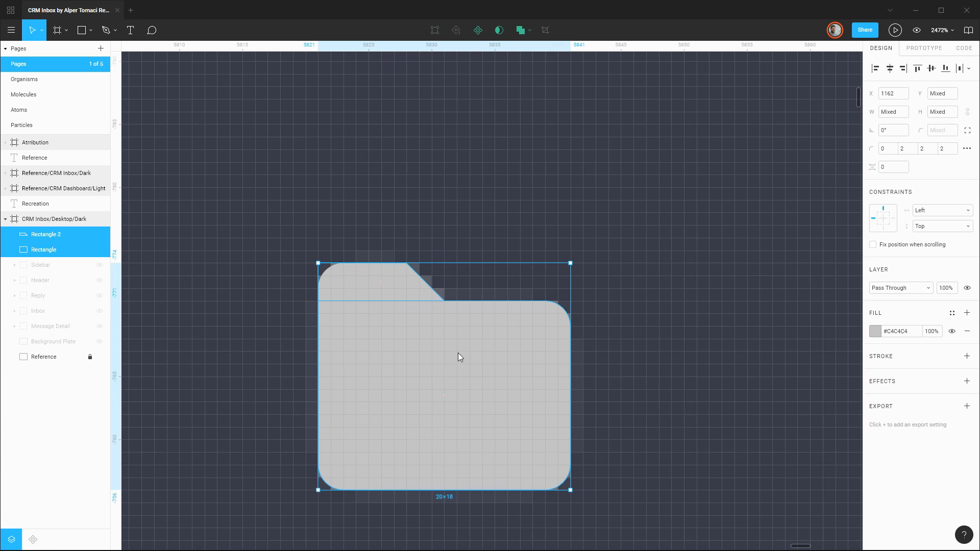
pyautogui.click(520, 32)
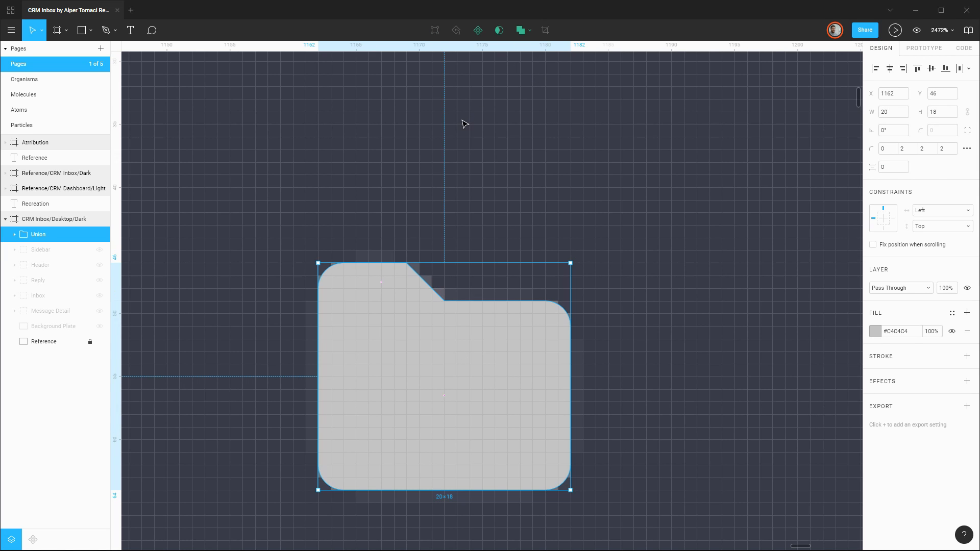
pyautogui.hotkey('ctrl', 'e')
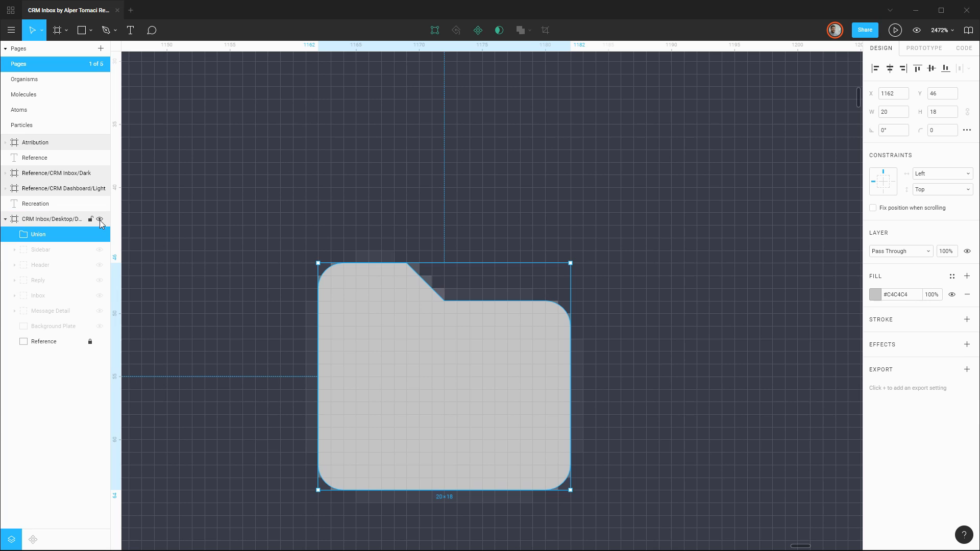
# Rename the flattened folder shape as Icon/Folder/Body.
pyautogui.hotkey('ctrl', 'r')
pyautogui.write('Icon')
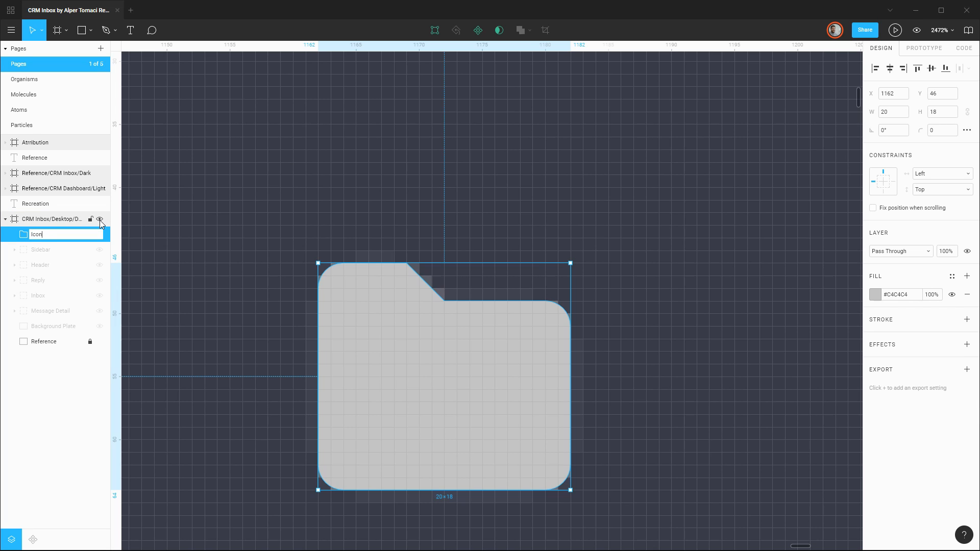
pyautogui.write('/Folder/Body')
pyautogui.press('Return')
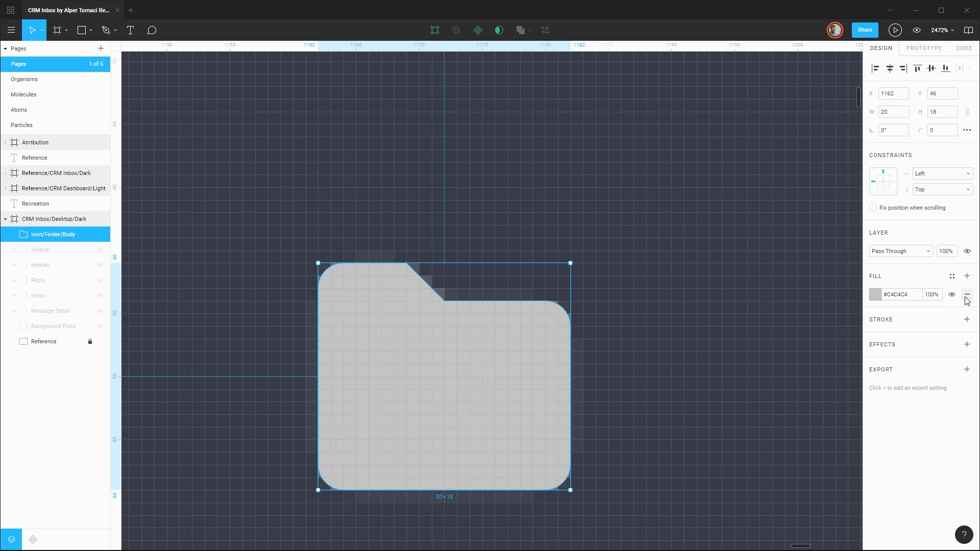
# Remove the fill from Icon/Folder/Body and add a 1 px inside stroke.
pyautogui.click(967, 297)
pyautogui.click(968, 302)
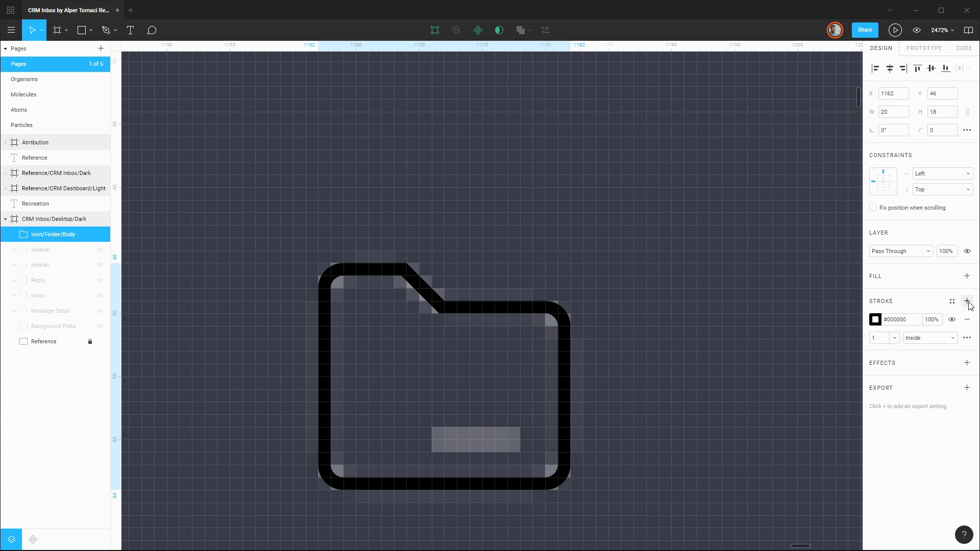
pyautogui.click(877, 320)
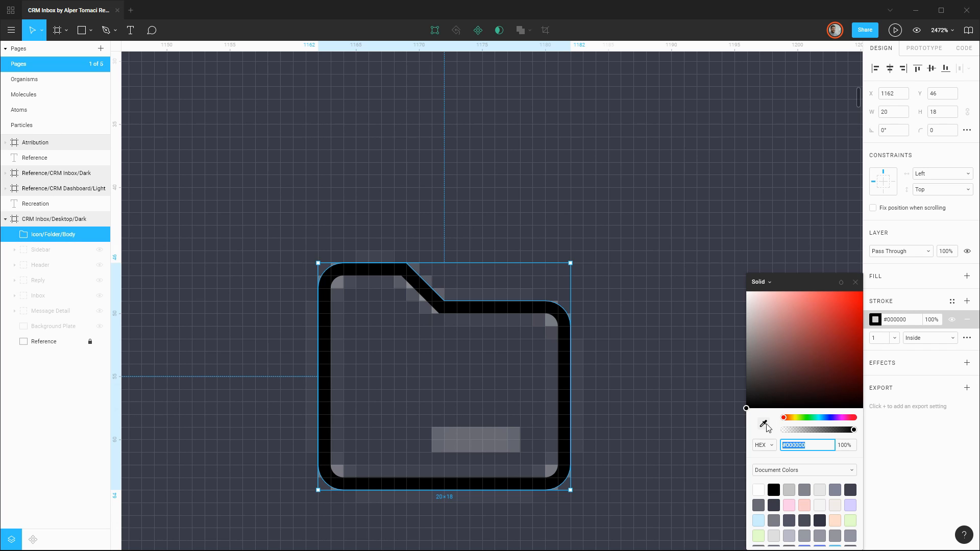
pyautogui.click(904, 287)
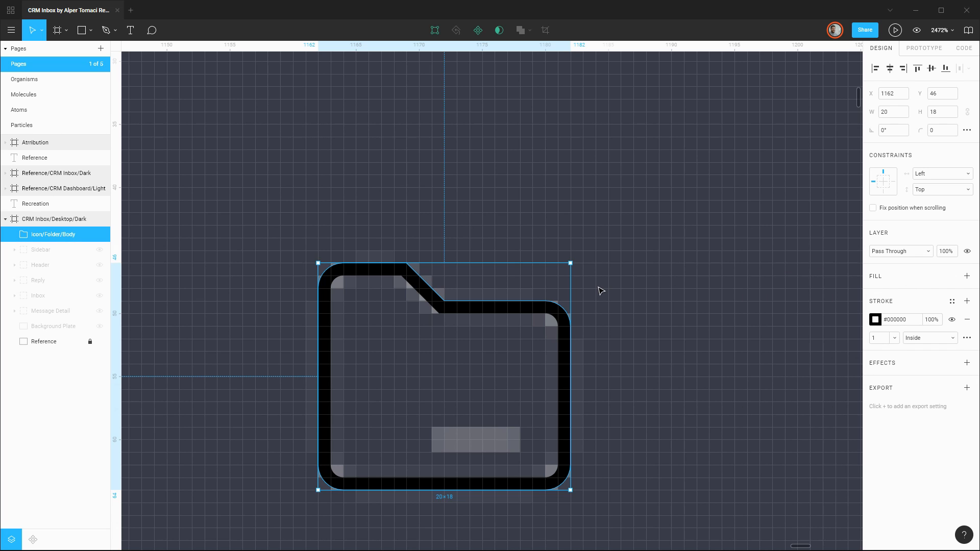
# Shift the folder body 10 px aside, sample the reference outline colour #878890 for its stroke, and return it to X 1162.
pyautogui.hotkey('shift', 'Left')
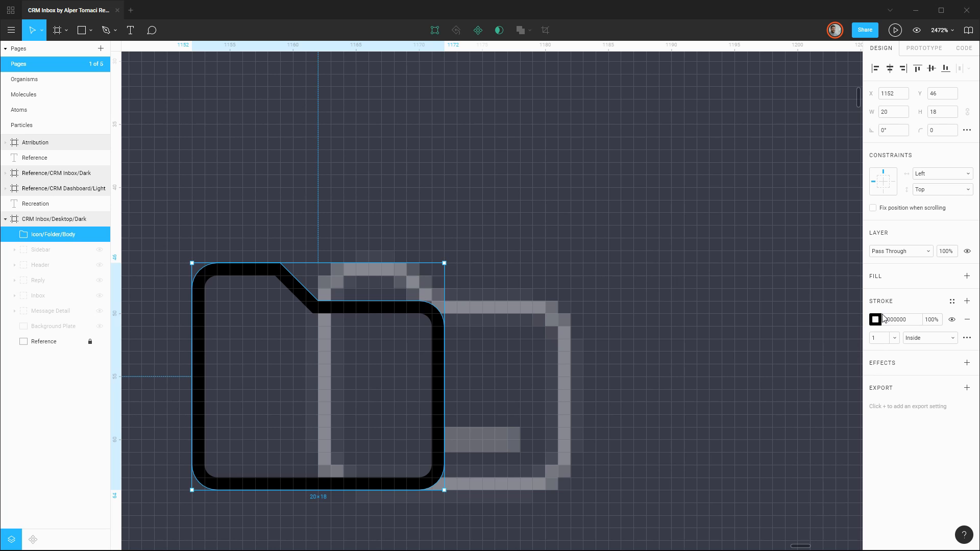
pyautogui.click(876, 320)
pyautogui.click(764, 423)
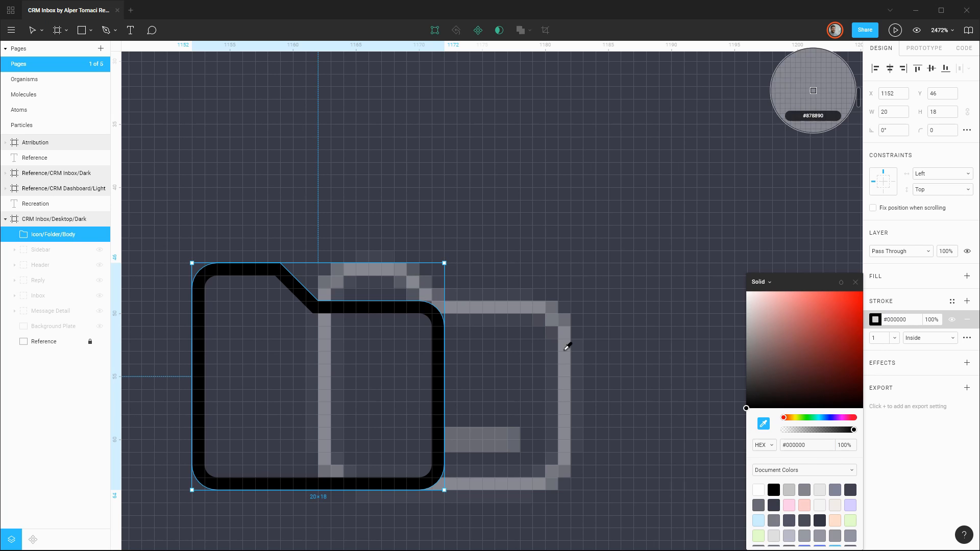
pyautogui.click(520, 309)
pyautogui.click(855, 282)
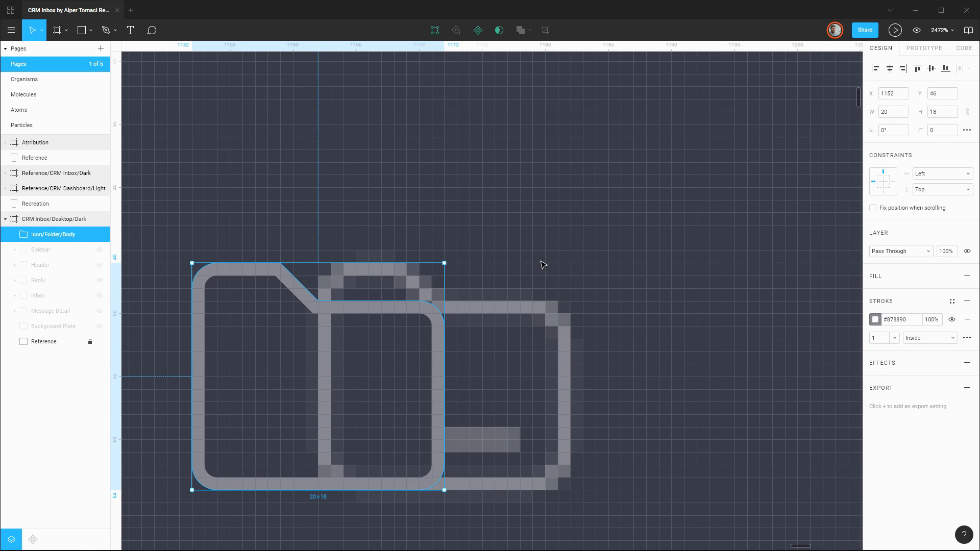
pyautogui.hotkey('shift', 'Right')
# Draw a 7 × 2 label rectangle at X 1171, Y 59 inside the folder and fill it with the outline's sampled colour #878890.
pyautogui.press('r')
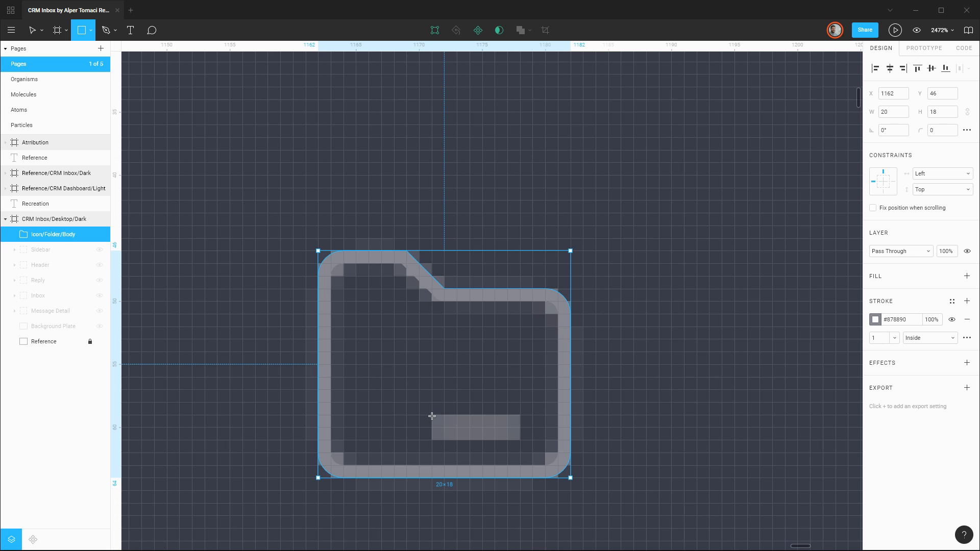
pyautogui.moveTo(433, 416); pyautogui.dragTo(520, 440)
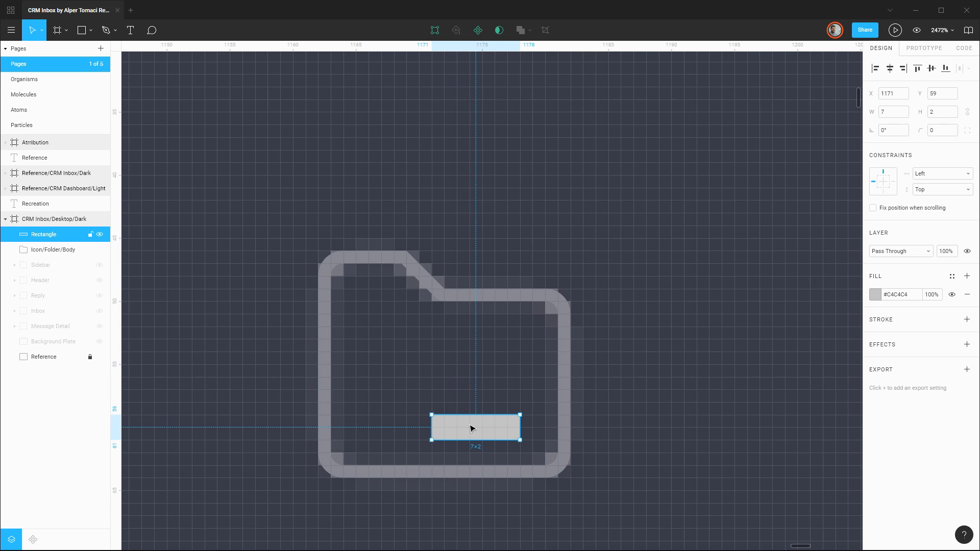
pyautogui.click(874, 295)
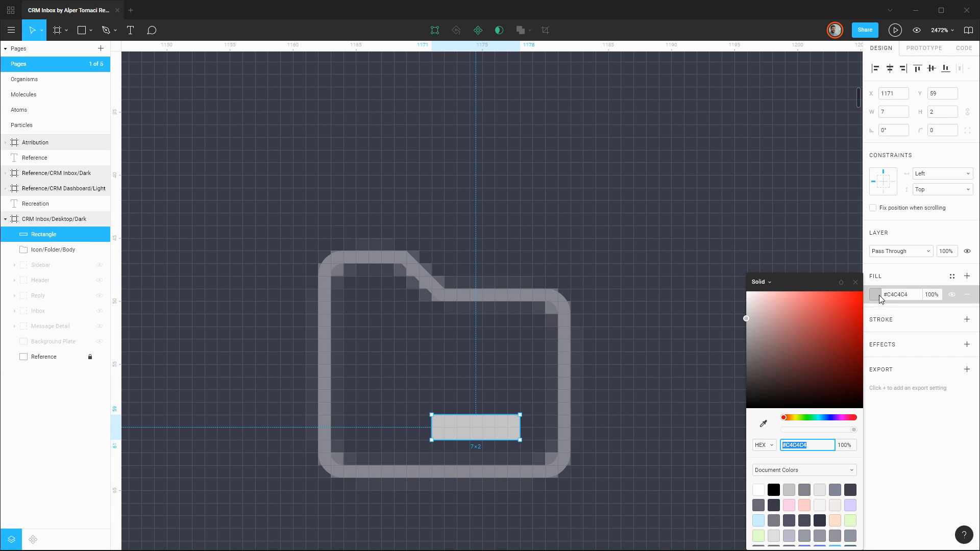
pyautogui.click(762, 424)
pyautogui.click(545, 294)
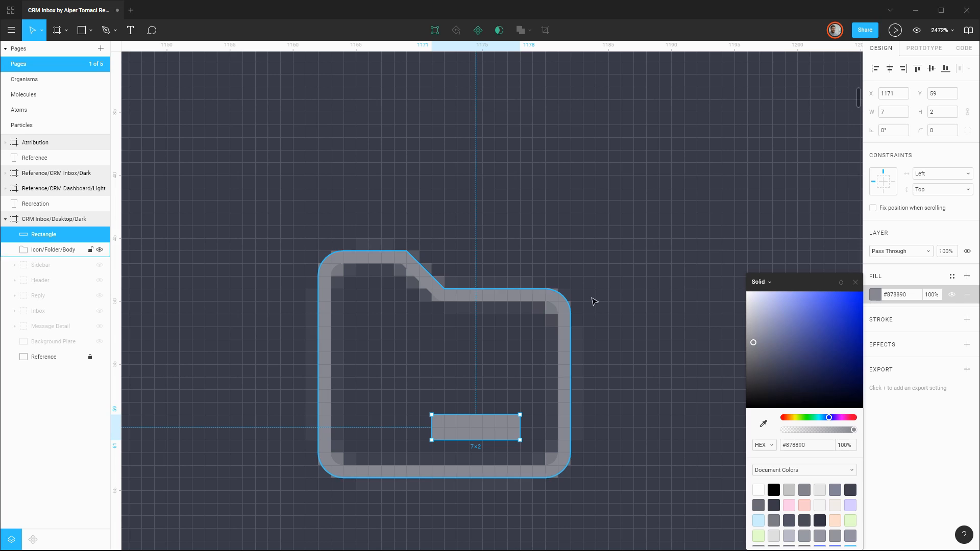
pyautogui.click(855, 282)
# Rename the label rectangle as Icon/Folder/Label.
pyautogui.hotkey('ctrl', 'r')
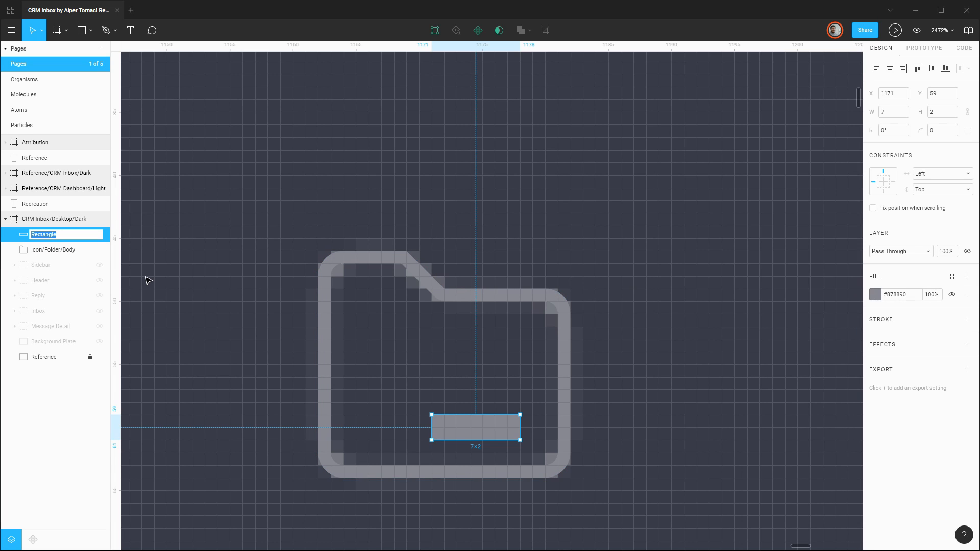
pyautogui.write('Icon/Folder/Label')
pyautogui.press('Return')
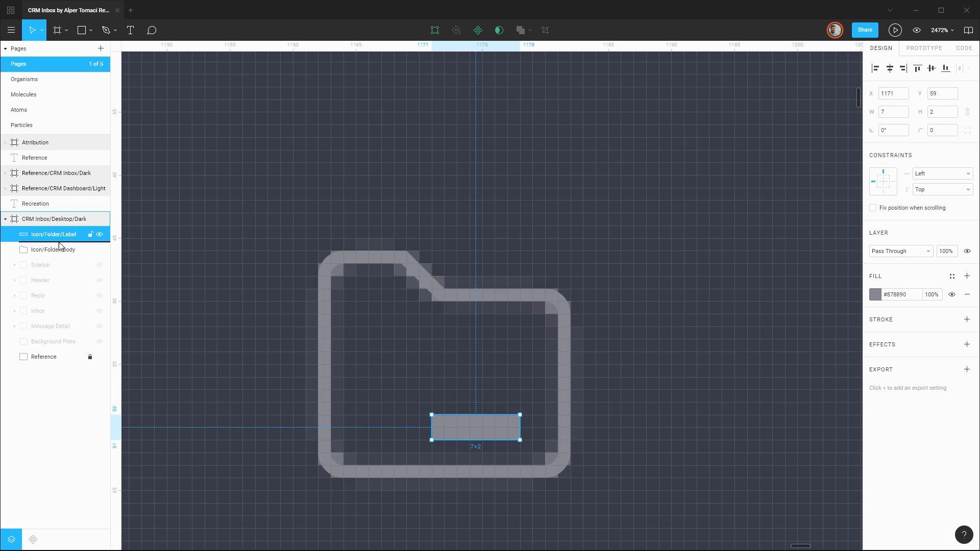
# Group Icon/Folder/Label with Icon/Folder/Body and name the group Icon/Folder.
pyautogui.keyDown('shift'); pyautogui.click(60, 249); pyautogui.keyUp('shift')
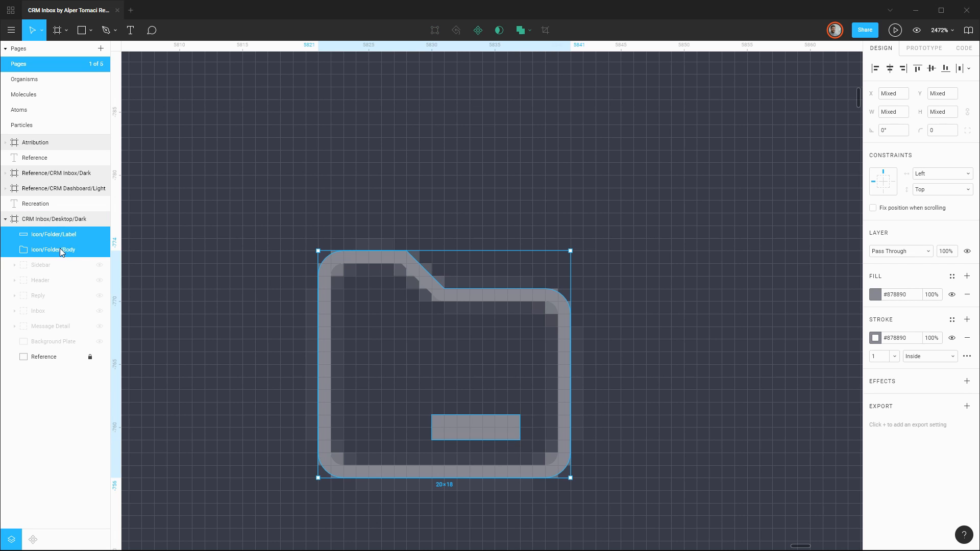
pyautogui.hotkey('ctrl', 'g')
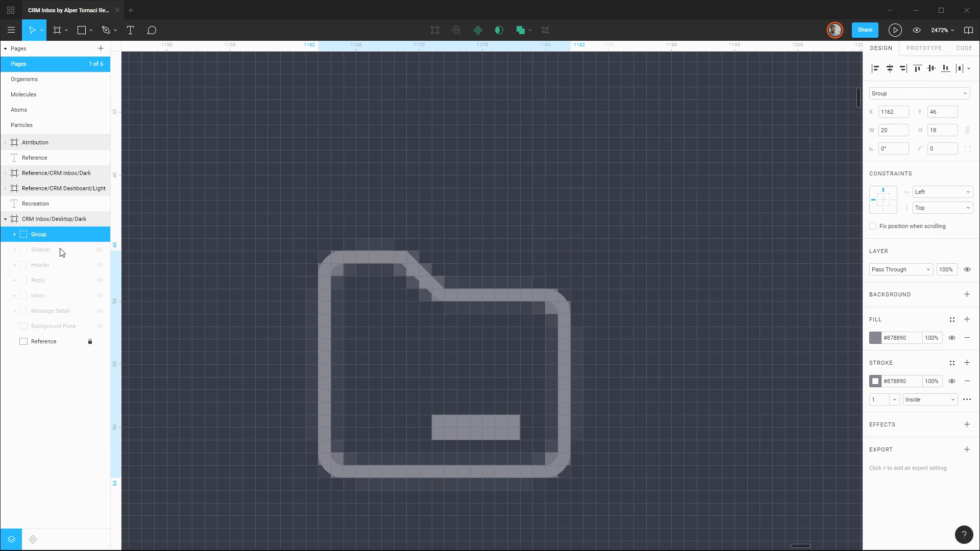
pyautogui.hotkey('ctrl', 'r')
pyautogui.write('Icon/Folder')
pyautogui.press('Return')
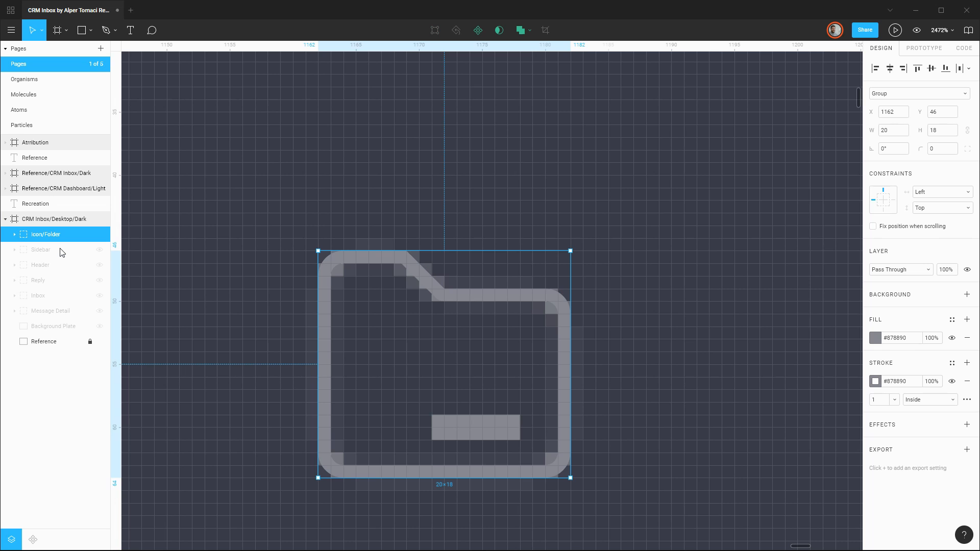
# Hide the Reference layer to inspect the folder icon on its own, and show the layer again.
pyautogui.click(99, 341)
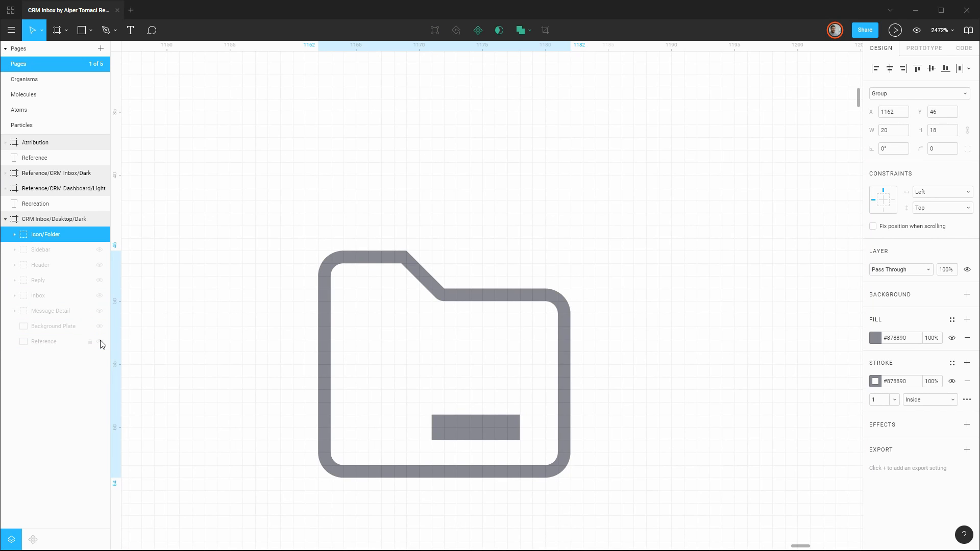
pyautogui.scroll(-5, 494, 378)
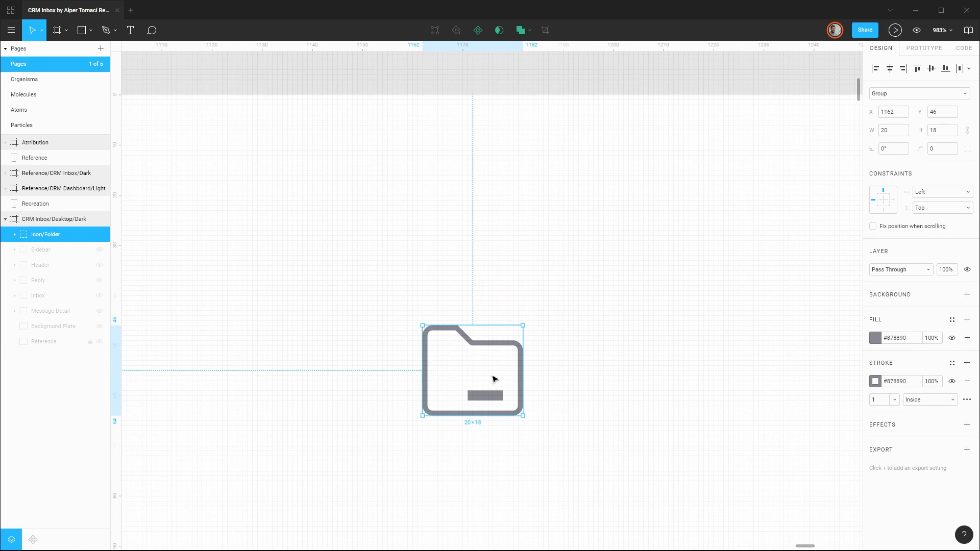
pyautogui.click(100, 341)
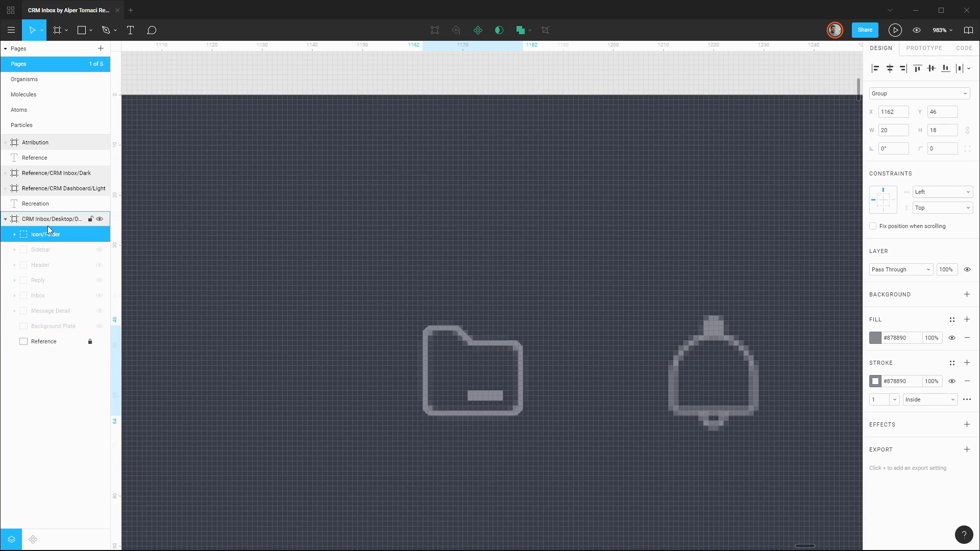
# Move the Icon/Folder group into the Header group, directly above the User Name layer, and collapse Header.
pyautogui.click(14, 265)
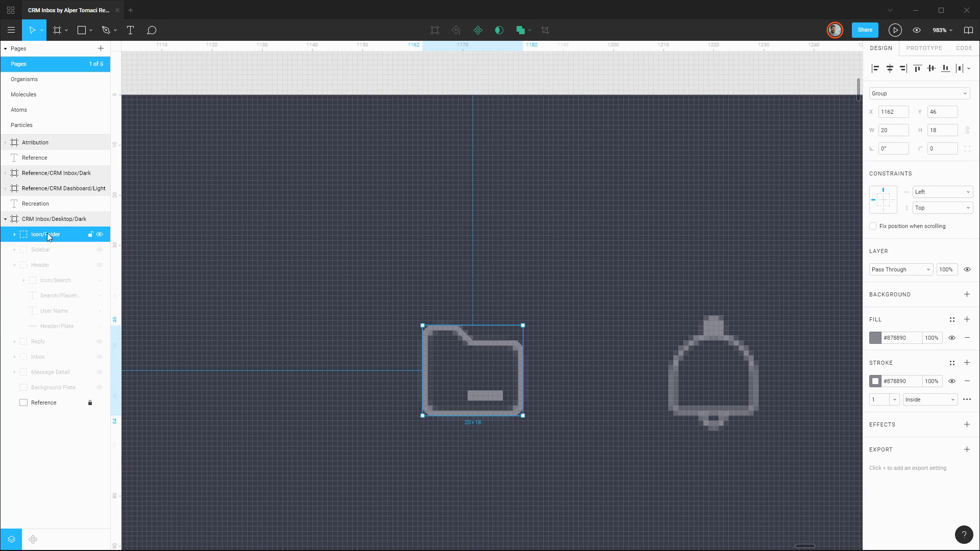
pyautogui.moveTo(49, 238); pyautogui.dragTo(55, 309)
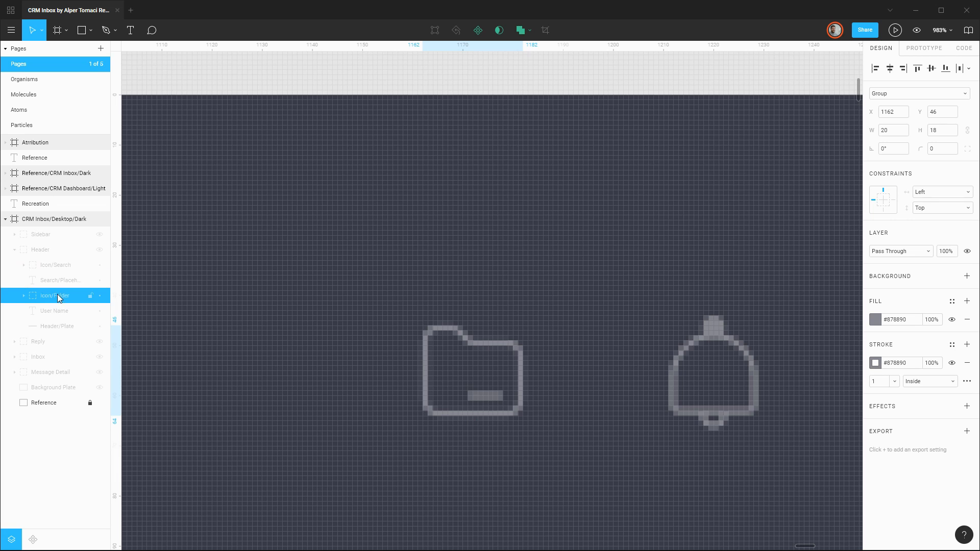
pyautogui.click(14, 250)
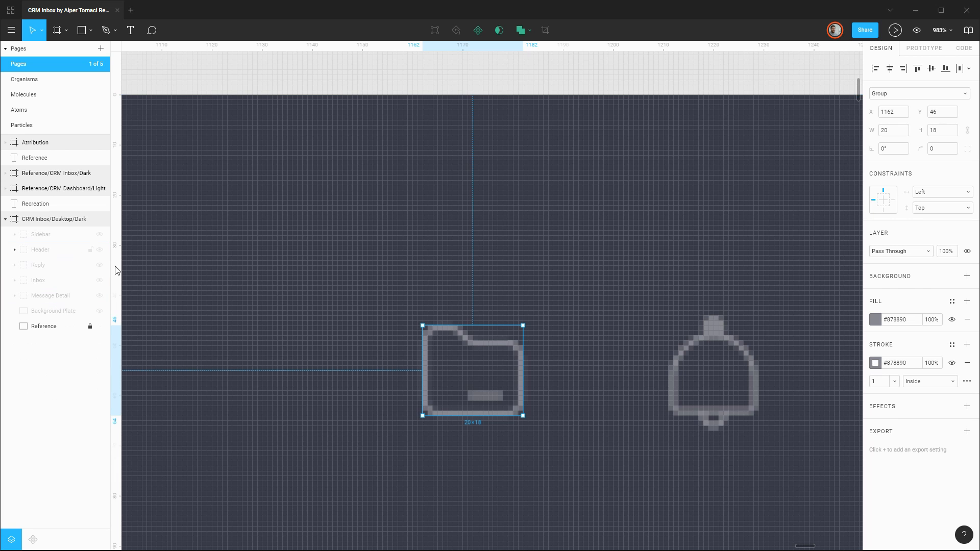
pyautogui.click(511, 262)
# Draw a 4 × 5 rectangle at X 1218, Y 44 over the knob on top of the bell icon.
pyautogui.moveTo(688, 285); pyautogui.dragTo(407, 236)
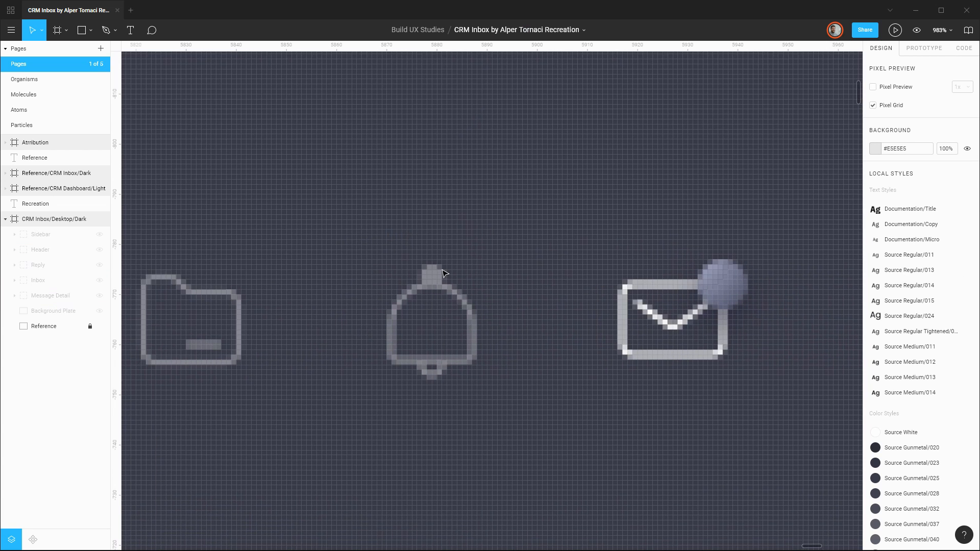
pyautogui.scroll(3, 446, 270)
pyautogui.hscroll(-3, 516, 234)
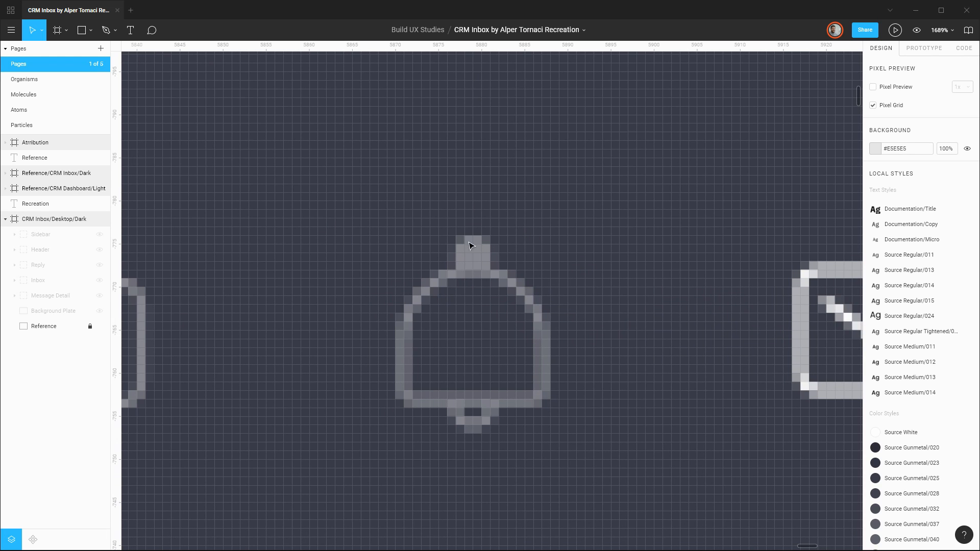
pyautogui.press('r')
pyautogui.moveTo(456, 235); pyautogui.dragTo(489, 277)
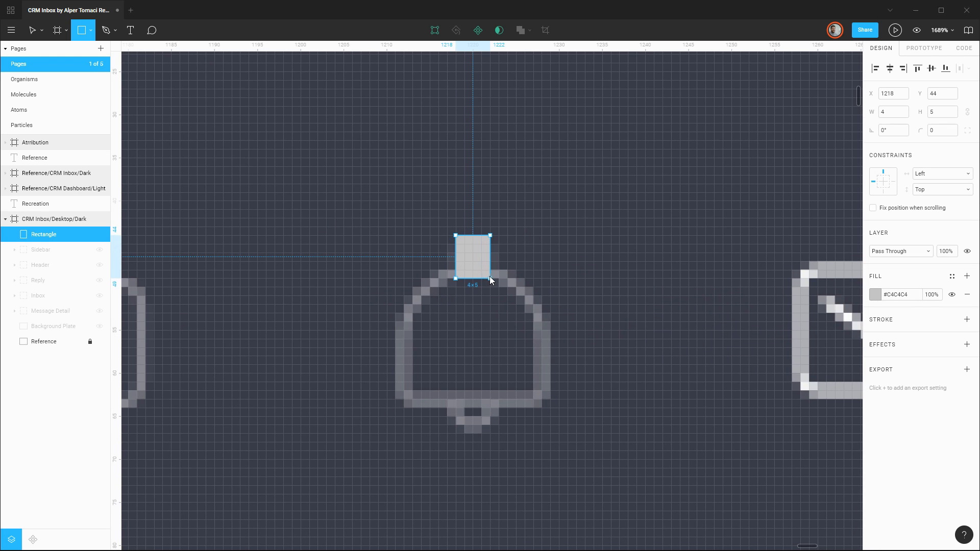
# Try a uniform corner radius of 2 on the knob rectangle and undo it.
pyautogui.click(948, 132)
pyautogui.write('2')
pyautogui.press('Return')
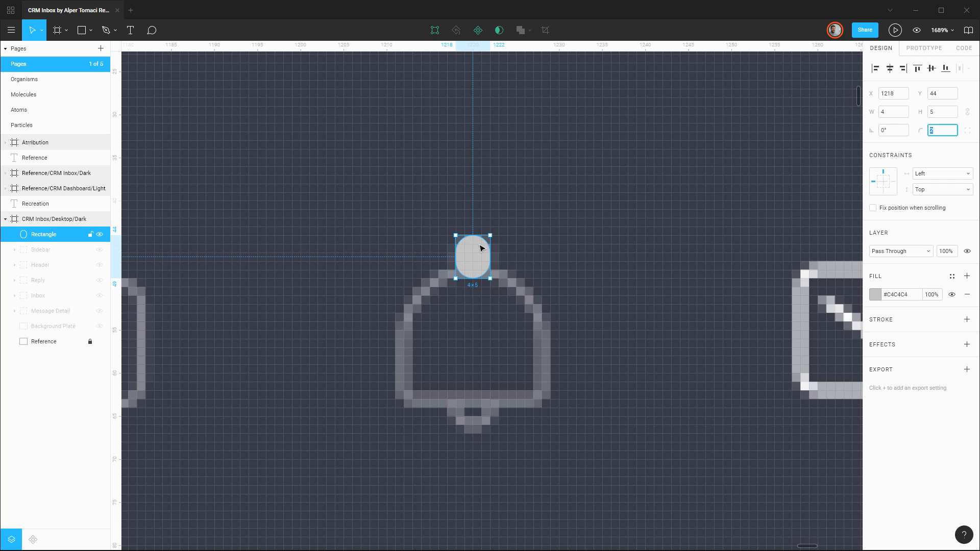
pyautogui.hotkey('ctrl', 'z')
# Switch the knob rectangle to independent corners and round only its two top corners with a radius of 2.
pyautogui.click(967, 131)
pyautogui.click(888, 149)
pyautogui.write('1')
pyautogui.press('Return')
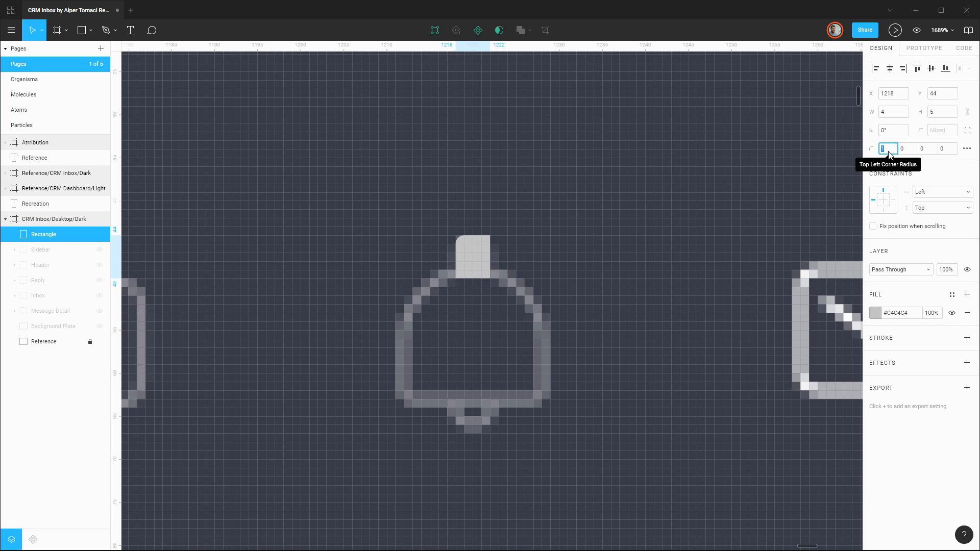
pyautogui.click(908, 149)
pyautogui.write('1')
pyautogui.press('Return')
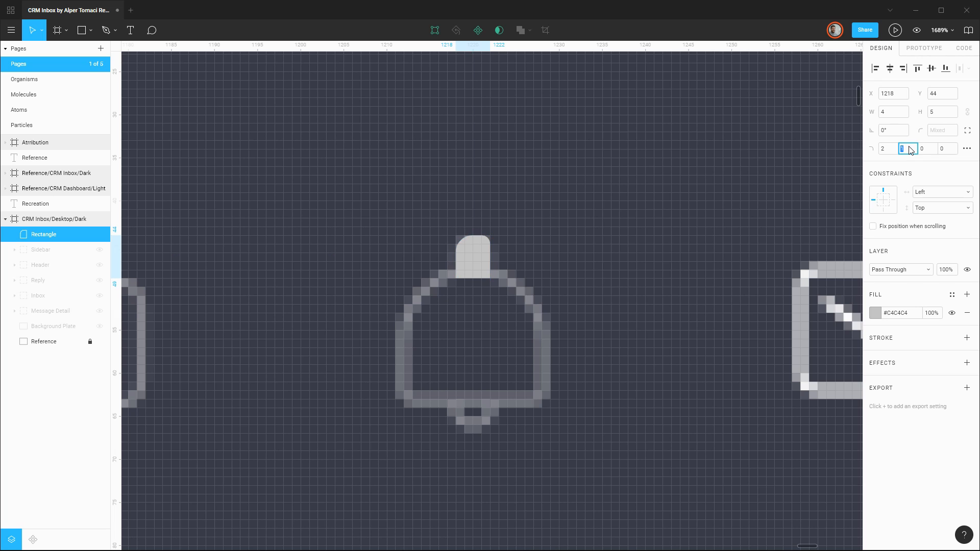
pyautogui.click(614, 255)
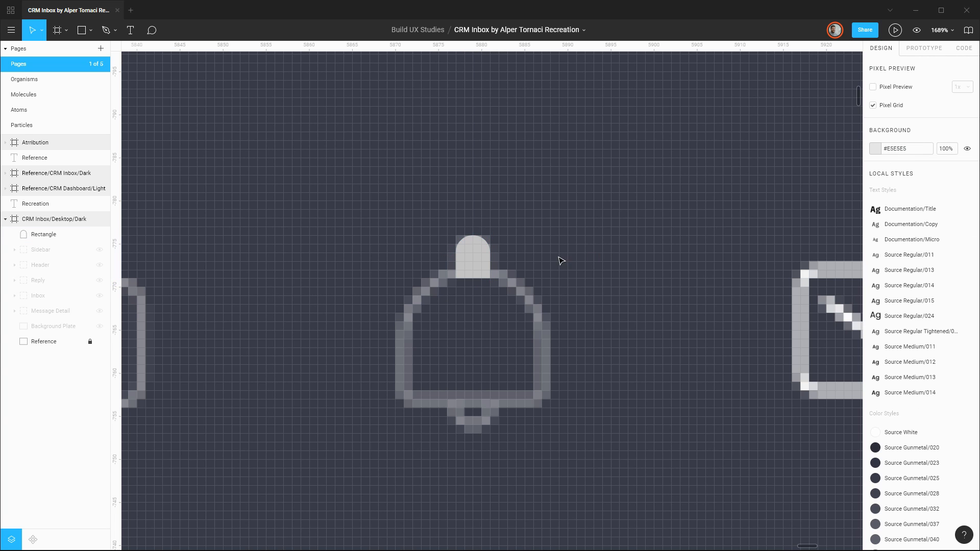
# Fill the knob with #878890 sampled from the folder outline, shifting it 10 px aside to compare and returning it to X 1218.
pyautogui.click(474, 260)
pyautogui.hotkey('shift', 'Right')
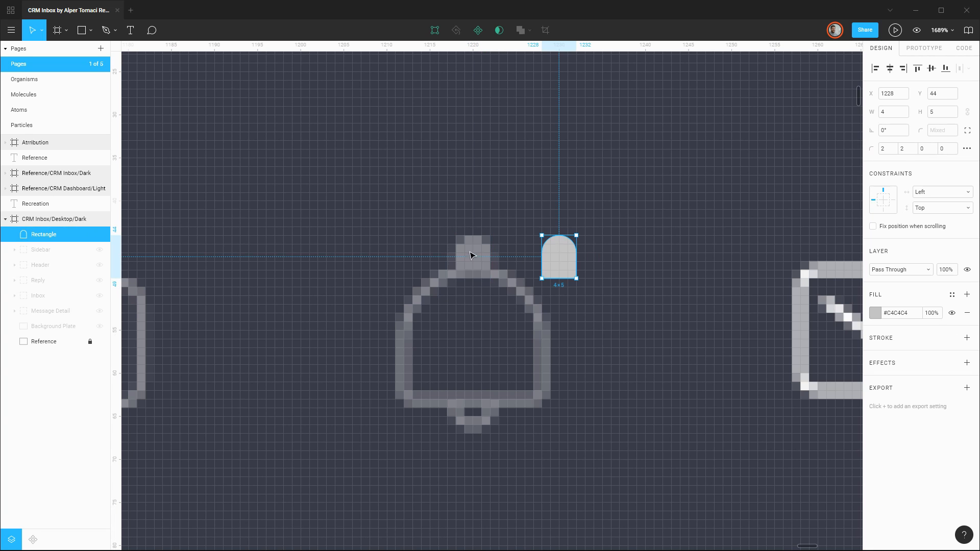
pyautogui.click(875, 313)
pyautogui.click(764, 423)
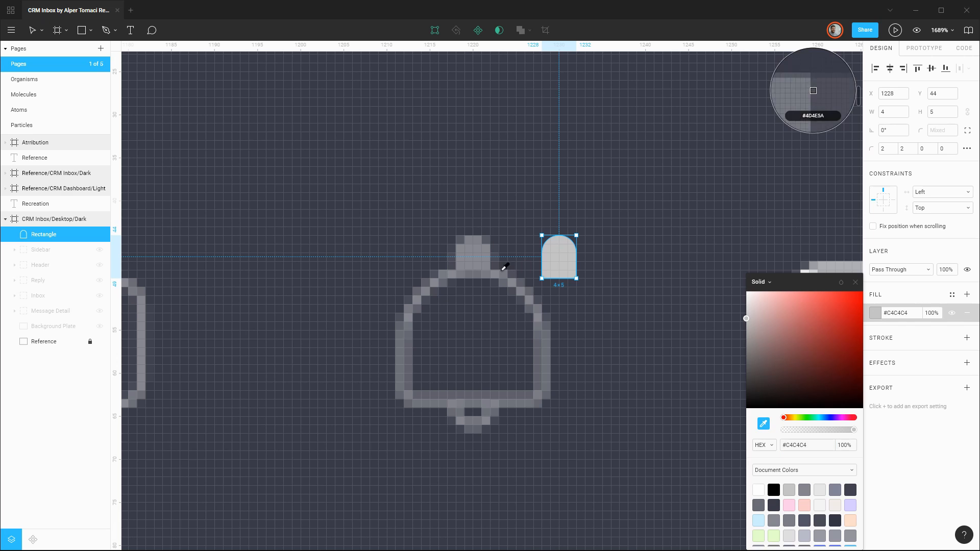
pyautogui.click(143, 315)
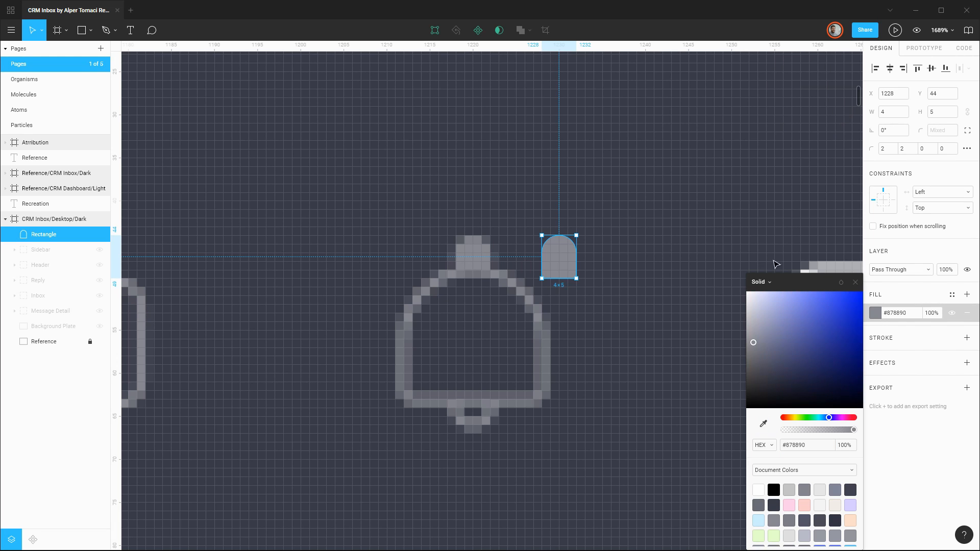
pyautogui.click(922, 299)
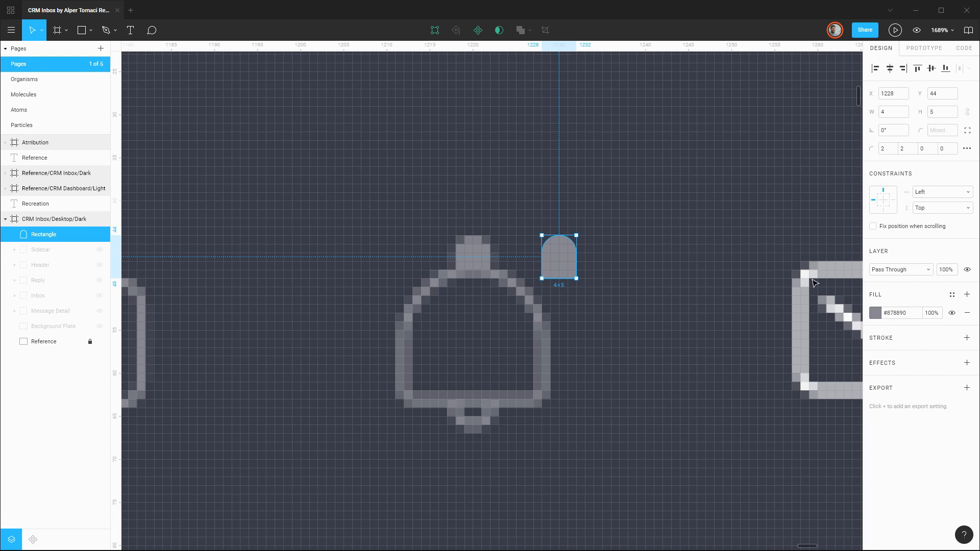
pyautogui.hotkey('shift', 'Left')
pyautogui.click(555, 256)
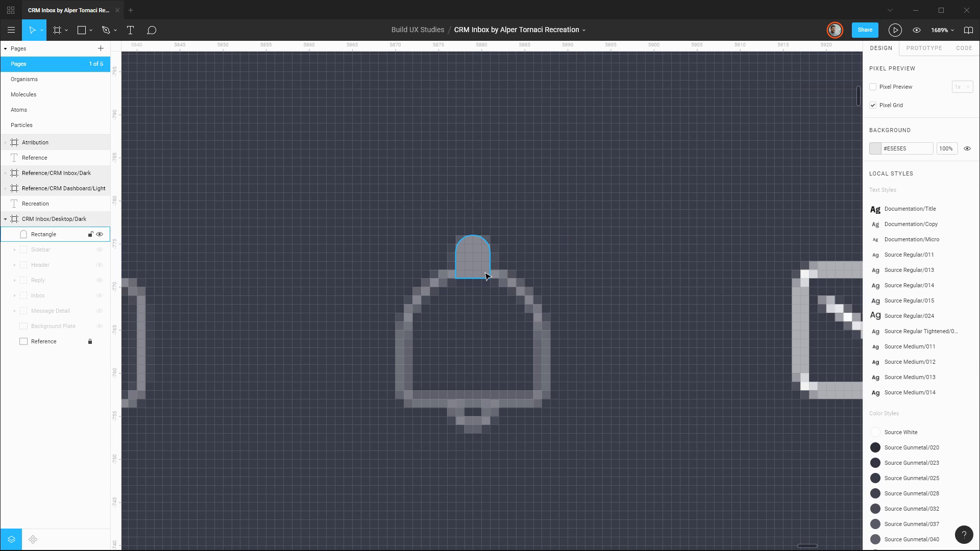
# Draw an 18 × 16 rectangle at X 1211, Y 48 over the bell's body and round its two top corners to 8.
pyautogui.press('r')
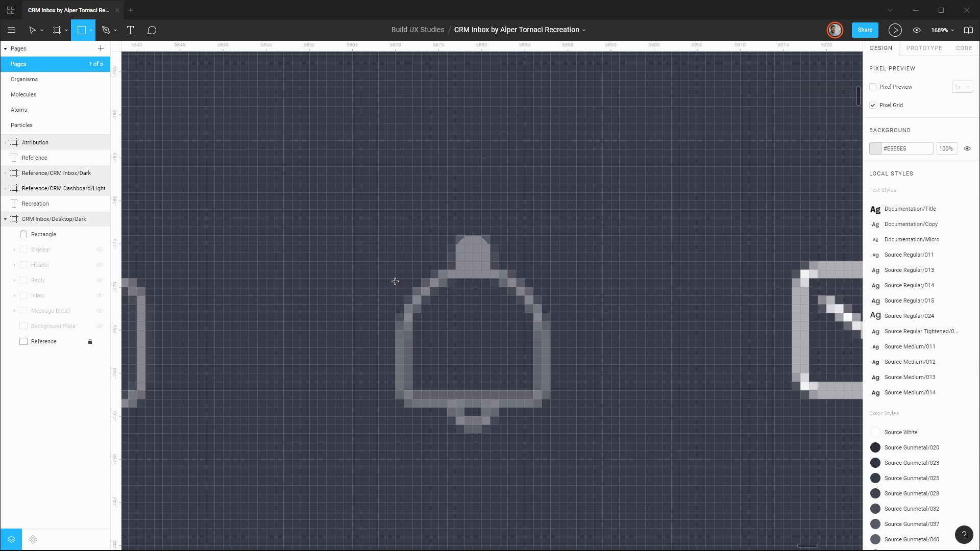
pyautogui.moveTo(393, 269)
pyautogui.mouseDown()
pyautogui.moveTo(471, 327)
pyautogui.moveTo(550, 407)
pyautogui.mouseUp()
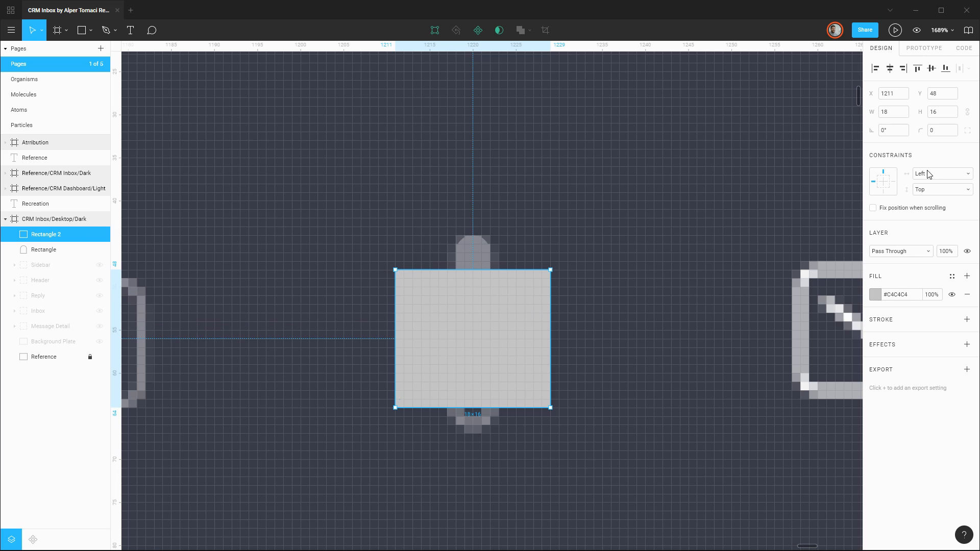
pyautogui.click(966, 130)
pyautogui.click(888, 149)
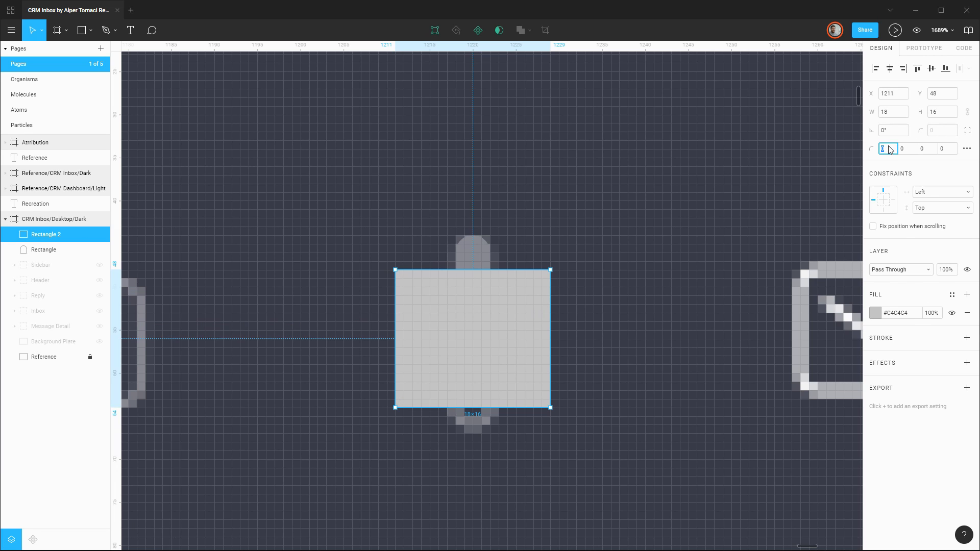
pyautogui.write('8')
pyautogui.press('Return')
pyautogui.press('Up')
pyautogui.press('Up')
pyautogui.press('Up')
pyautogui.press('Up')
pyautogui.press('Up')
pyautogui.press('Down')
pyautogui.press('Down')
pyautogui.press('Down')
pyautogui.press('Down')
pyautogui.press('Down')
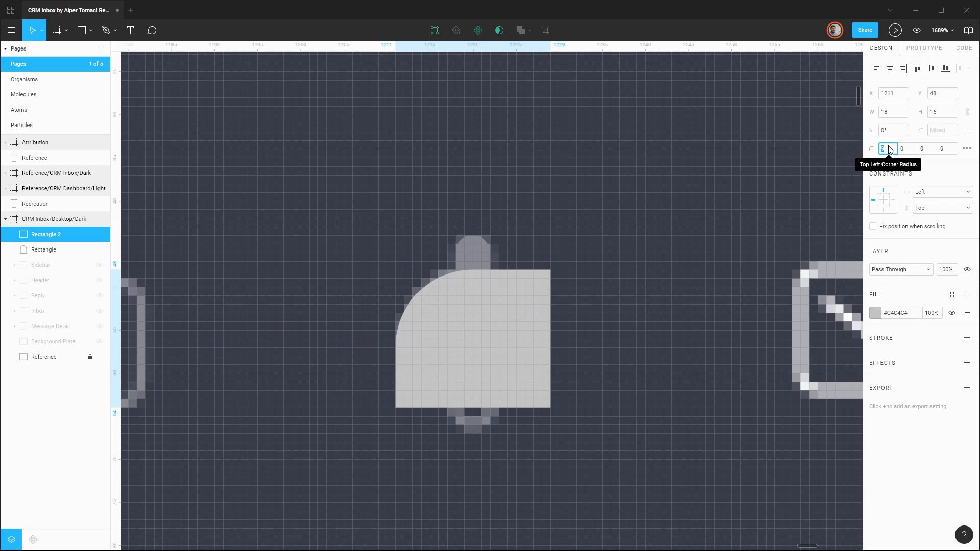
pyautogui.press('Up')
pyautogui.press('Up')
pyautogui.click(913, 151)
pyautogui.write('8')
pyautogui.press('Return')
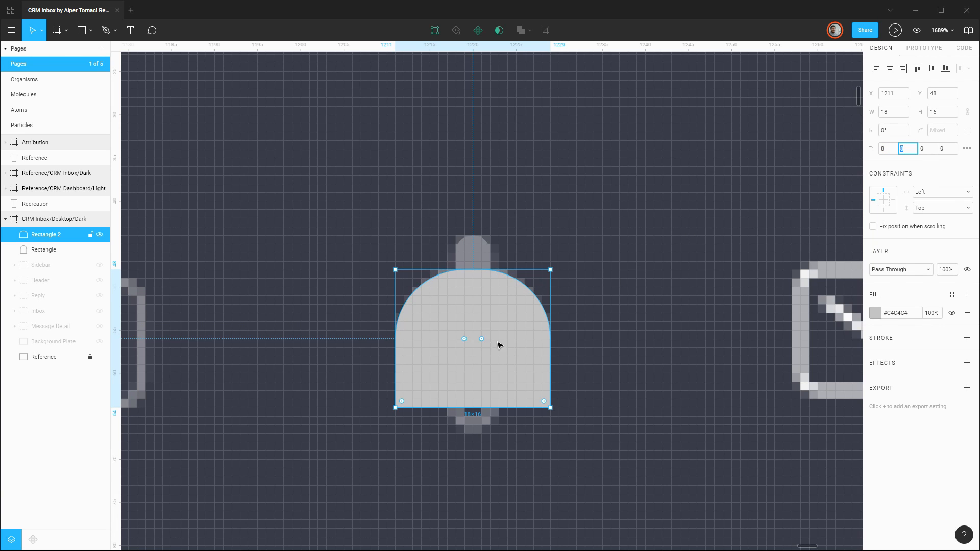
# Set both bottom corner radii of the bell body to 2.
pyautogui.click(931, 151)
pyautogui.write('1')
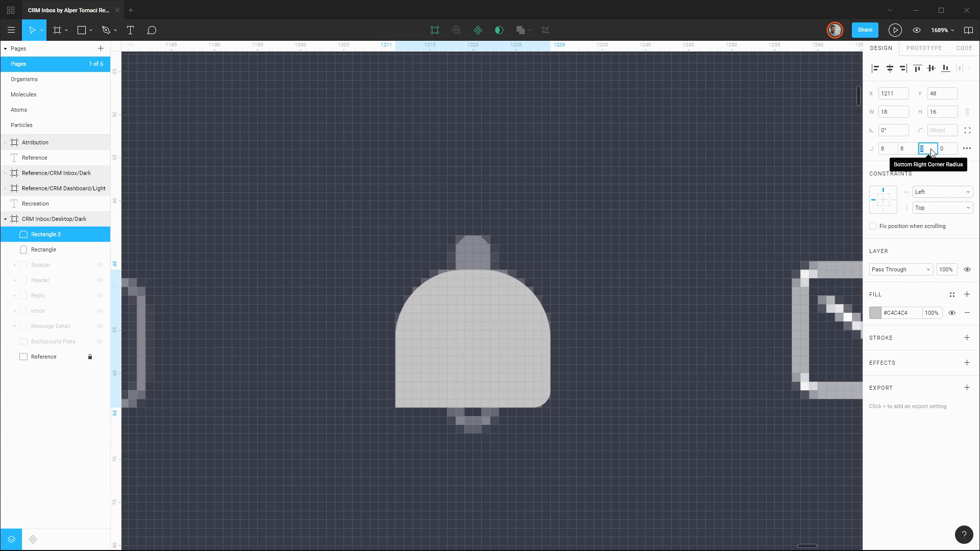
pyautogui.press('Tab')
pyautogui.write('2')
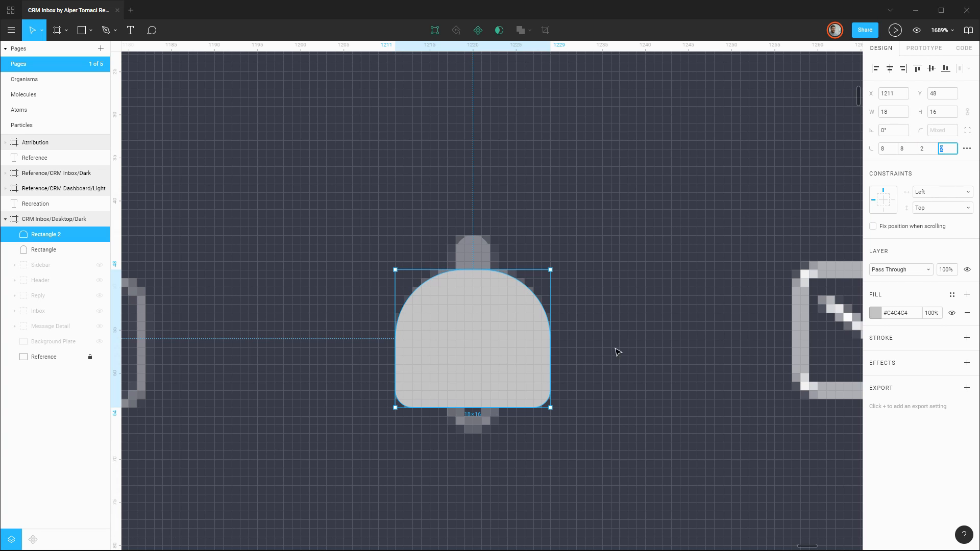
# Replace the bell body's fill with a 1 px inside stroke in #878890 sampled from the knob.
pyautogui.click(967, 313)
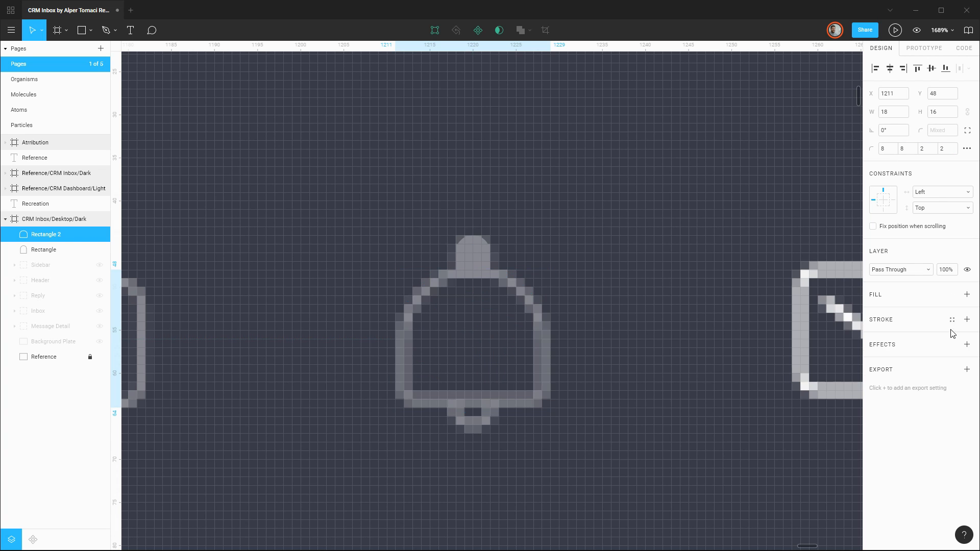
pyautogui.click(966, 319)
pyautogui.click(875, 337)
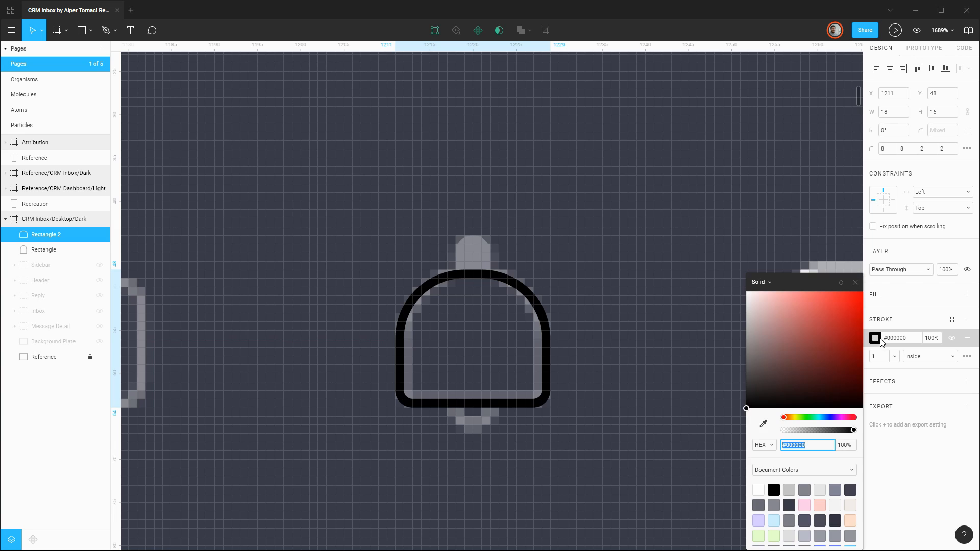
pyautogui.click(763, 423)
pyautogui.click(478, 253)
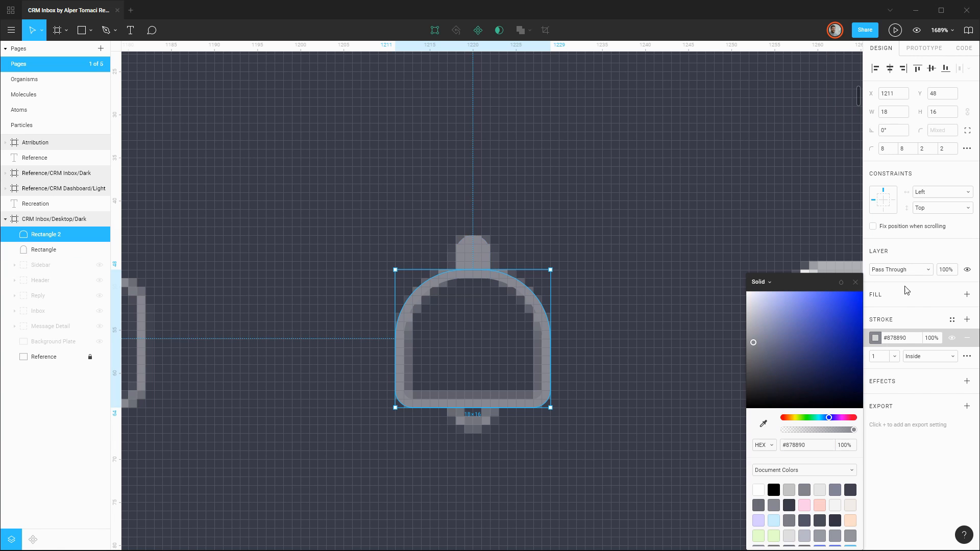
pyautogui.click(919, 295)
pyautogui.click(580, 244)
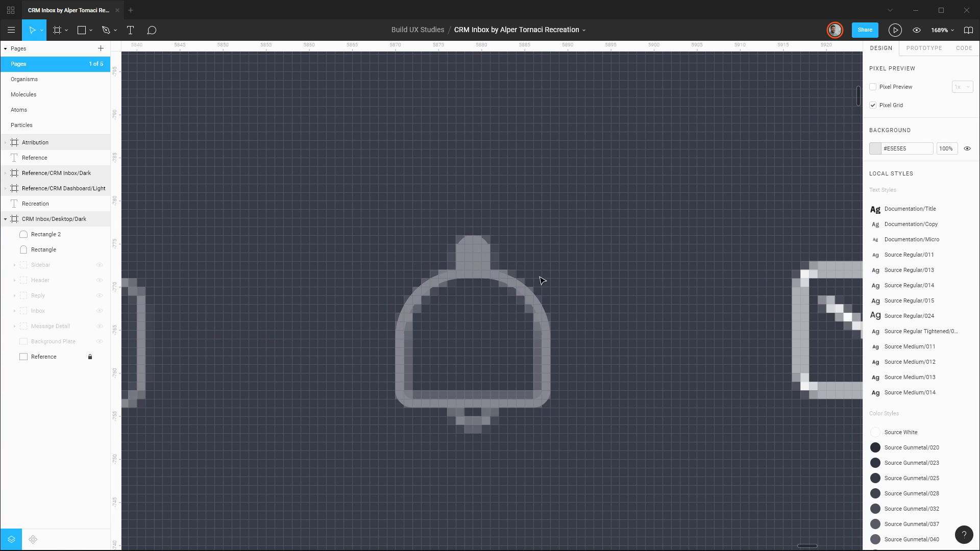
# Draw a 6 × 3 rectangle at X 1217, Y 64 over the clapper beneath the bell body.
pyautogui.scroll(-2, 550, 307)
pyautogui.scroll(-2, 537, 368)
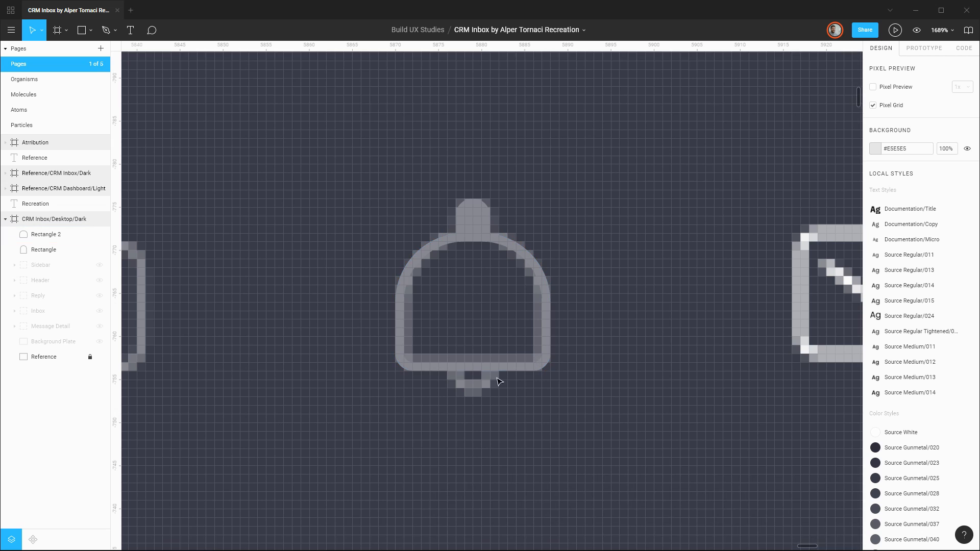
pyautogui.keyDown('ctrl'); pyautogui.scroll(2, 493, 378); pyautogui.keyUp('ctrl')
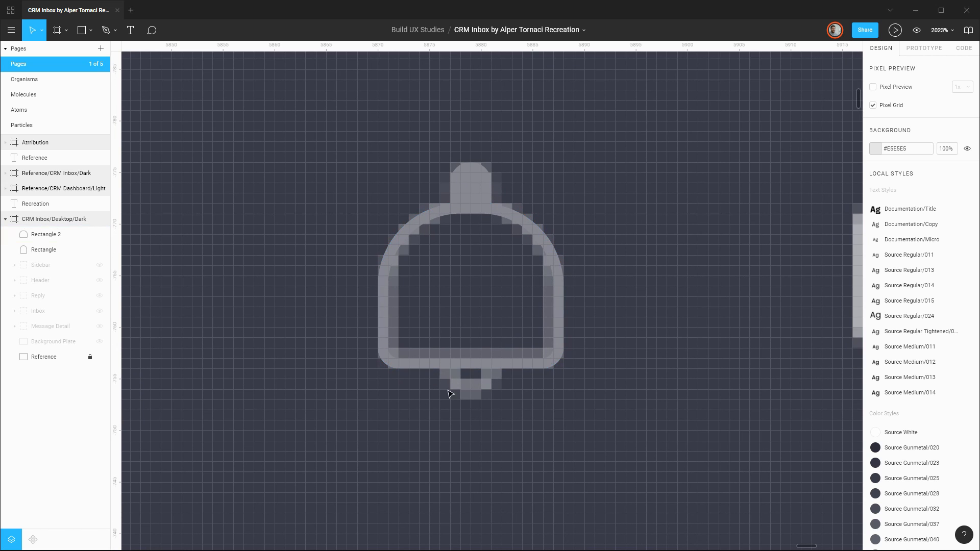
pyautogui.press('r')
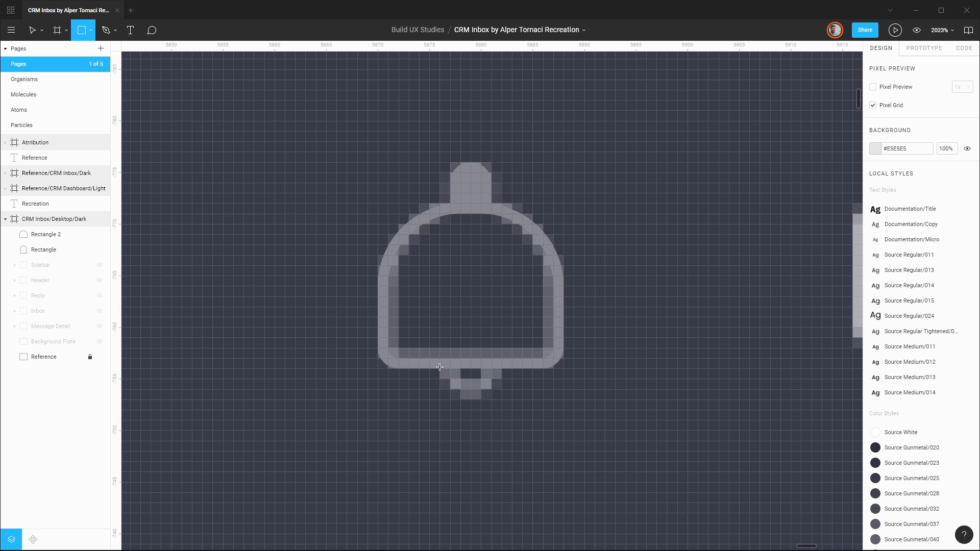
pyautogui.moveTo(439, 367); pyautogui.dragTo(502, 399)
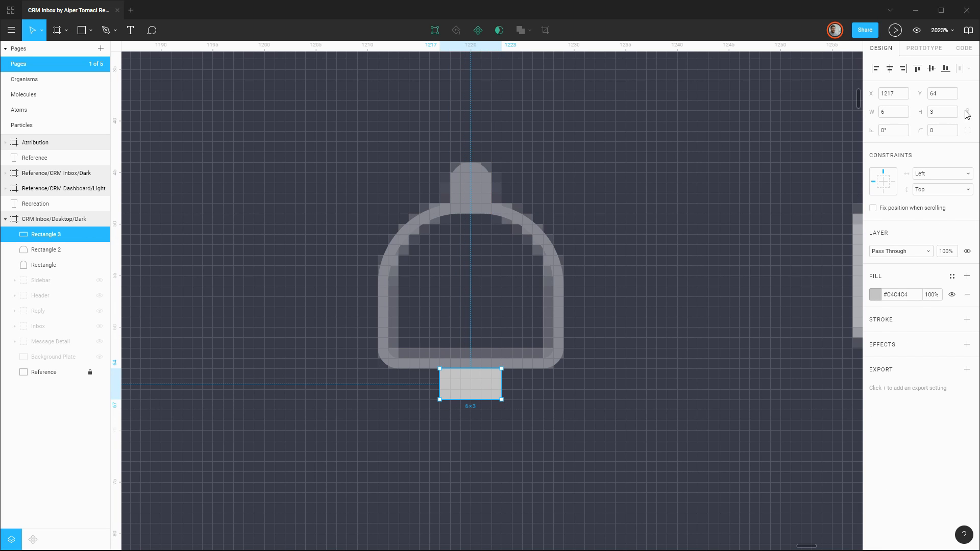
# Switch the clapper rectangle to independent corners and round its two bottom corners with a radius of 3.
pyautogui.click(967, 131)
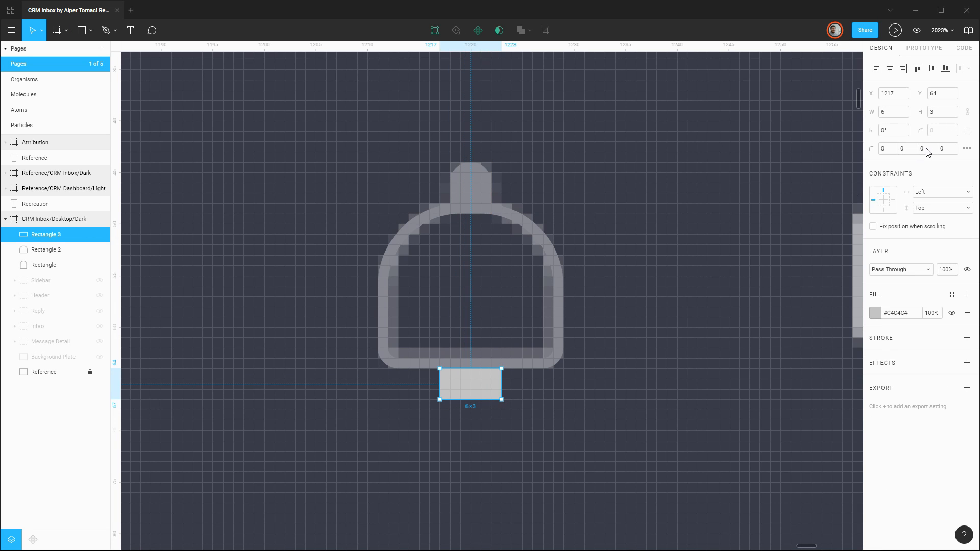
pyautogui.click(926, 149)
pyautogui.write('4')
pyautogui.press('Return')
pyautogui.press('Down')
pyautogui.press('Up')
pyautogui.press('Down')
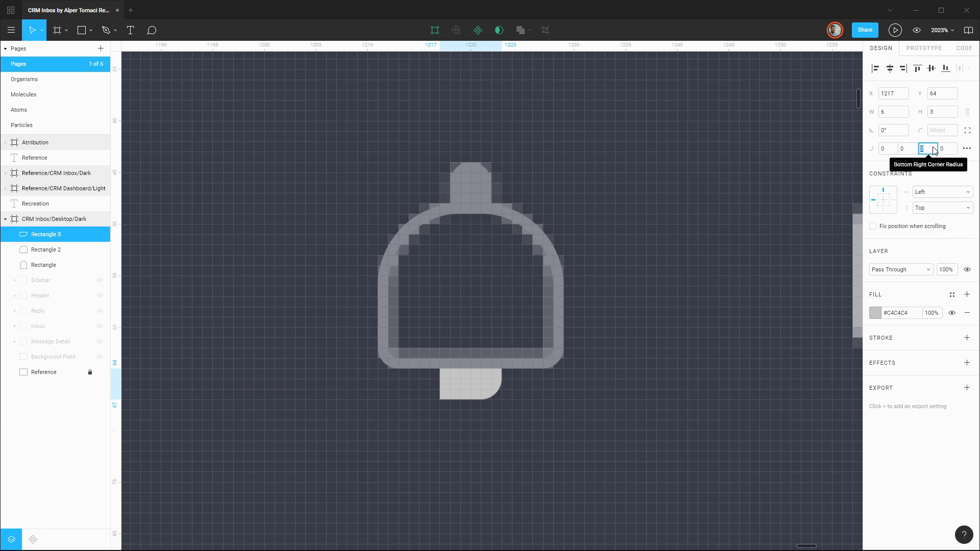
pyautogui.press('Up')
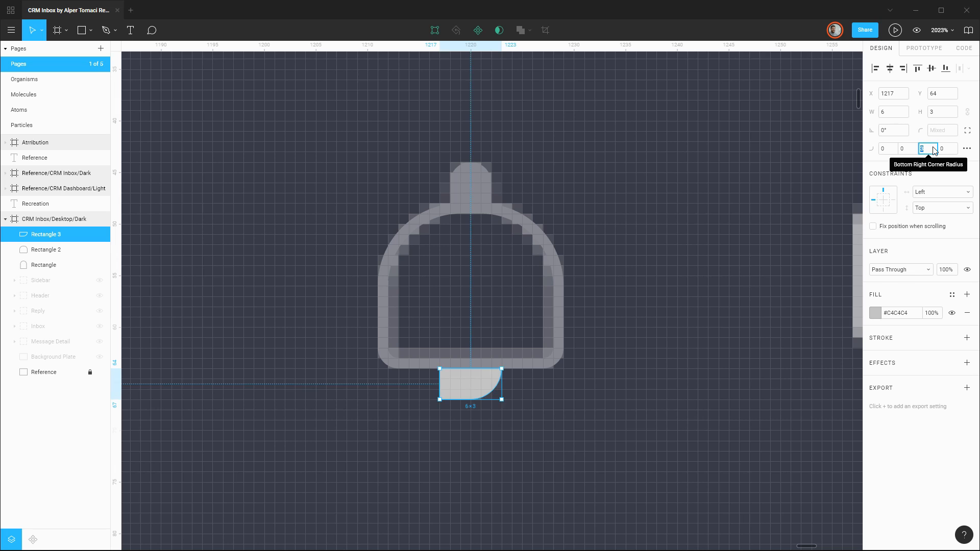
pyautogui.press('Down')
pyautogui.press('Up')
pyautogui.click(946, 149)
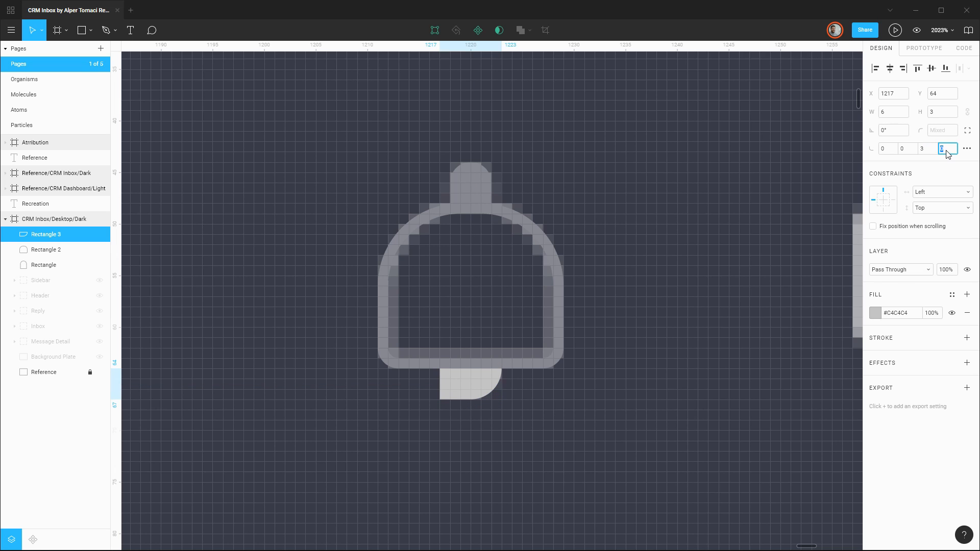
pyautogui.press('Up')
pyautogui.press('Up')
pyautogui.press('Up')
# Replace the clapper rectangle's fill with a 1 px inside stroke in #878890 sampled from the bell body's outline.
pyautogui.click(967, 312)
pyautogui.click(966, 319)
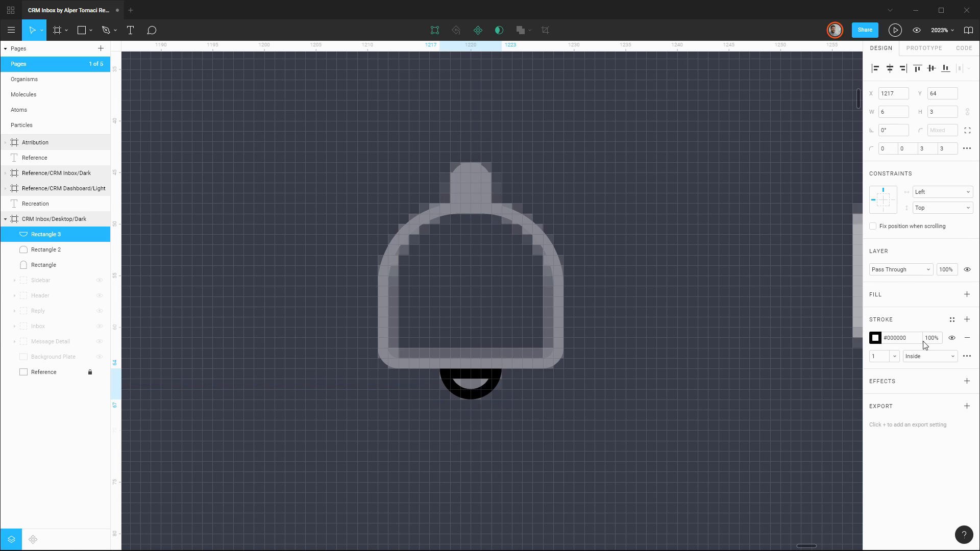
pyautogui.click(875, 338)
pyautogui.click(764, 423)
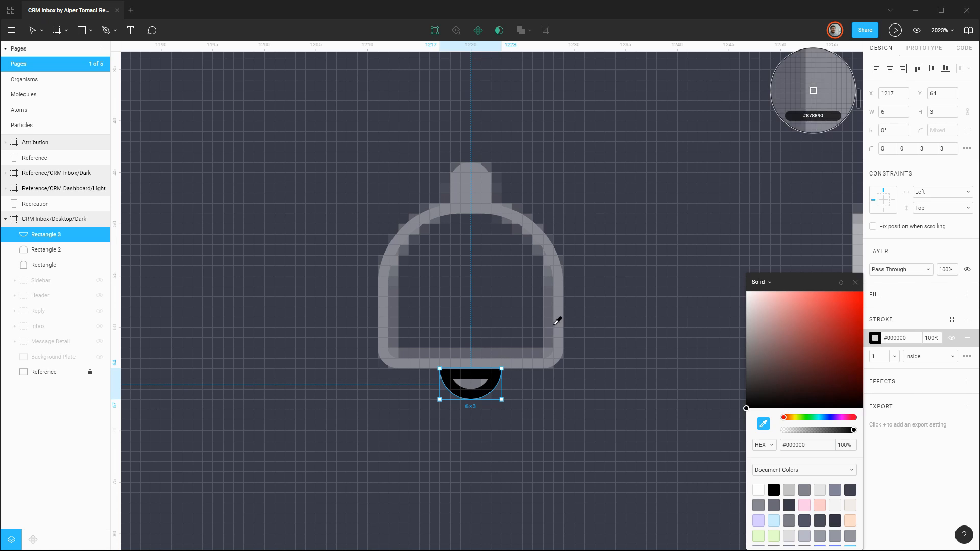
pyautogui.click(558, 321)
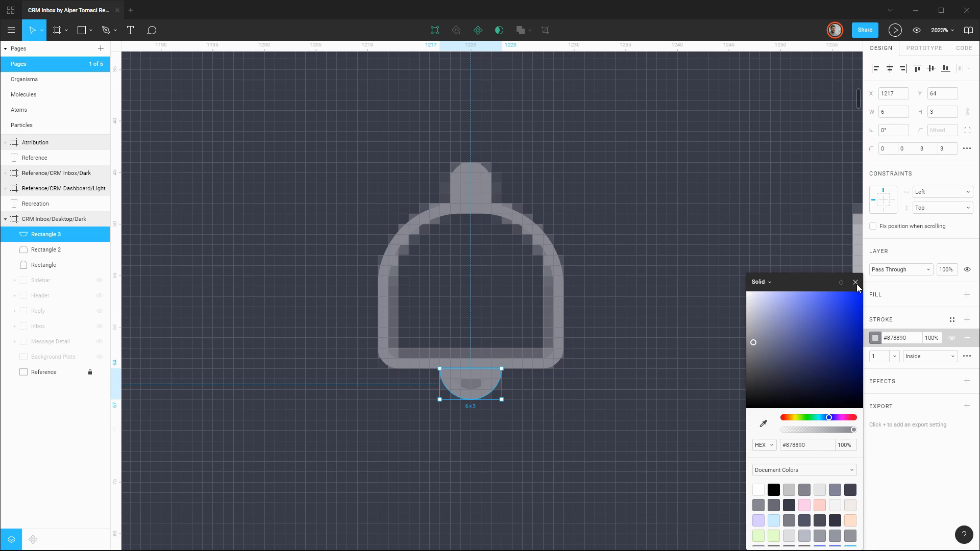
pyautogui.click(855, 282)
pyautogui.click(551, 398)
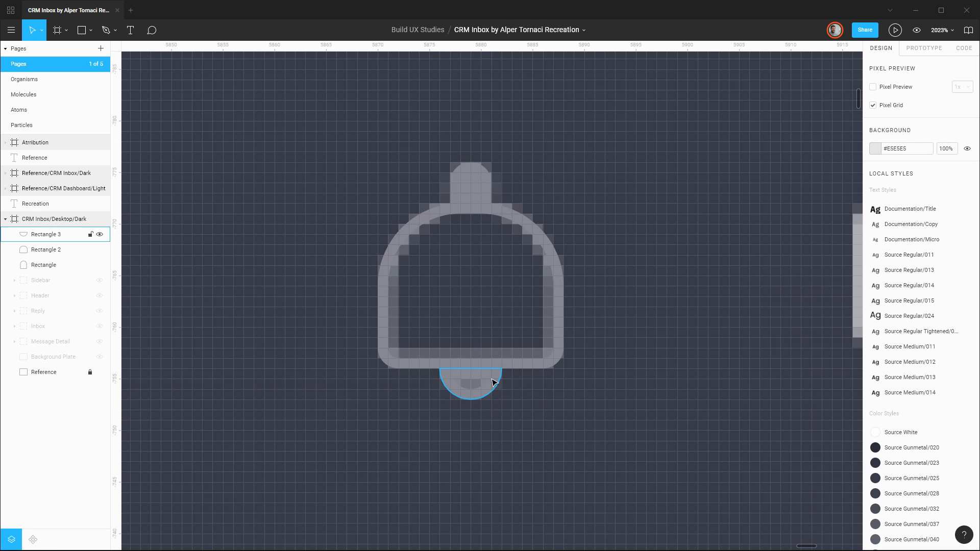
# Hide the Reference layer and extend the clapper's top edge up to Y 63, making it 6 × 4.
pyautogui.click(100, 373)
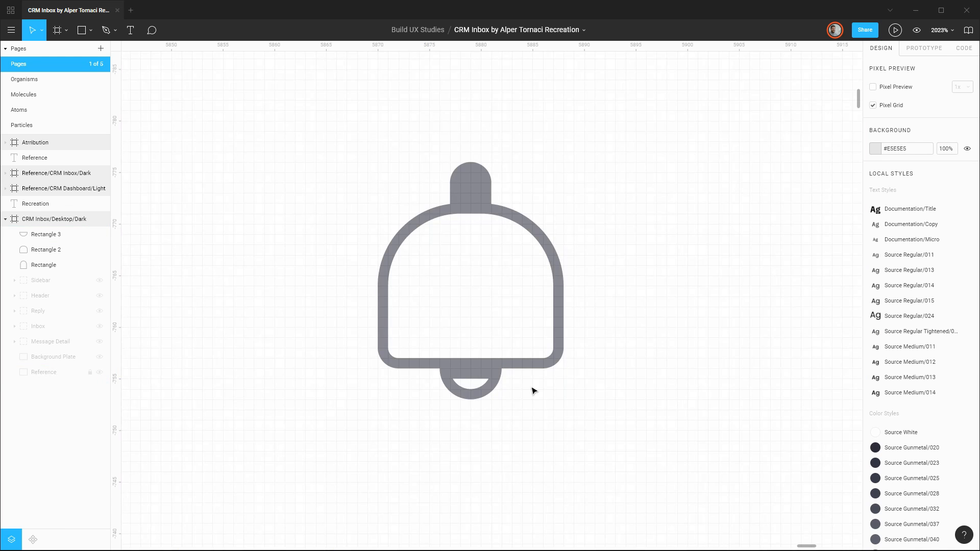
pyautogui.click(470, 382)
pyautogui.moveTo(470, 368); pyautogui.dragTo(473, 366)
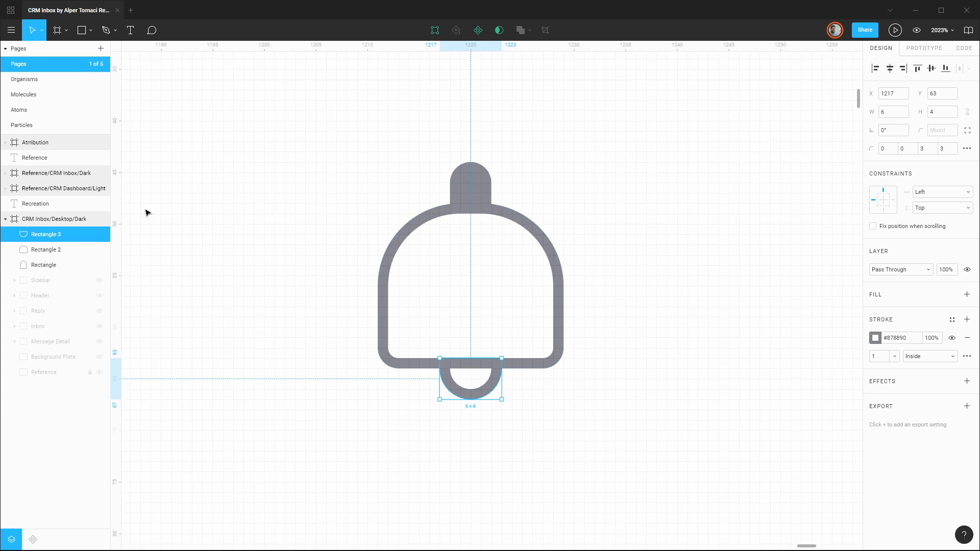
# Combine the clapper, knob and body rectangles with a Union and flatten the result into a single vector.
pyautogui.keyDown('shift'); pyautogui.click(47, 268); pyautogui.keyUp('shift')
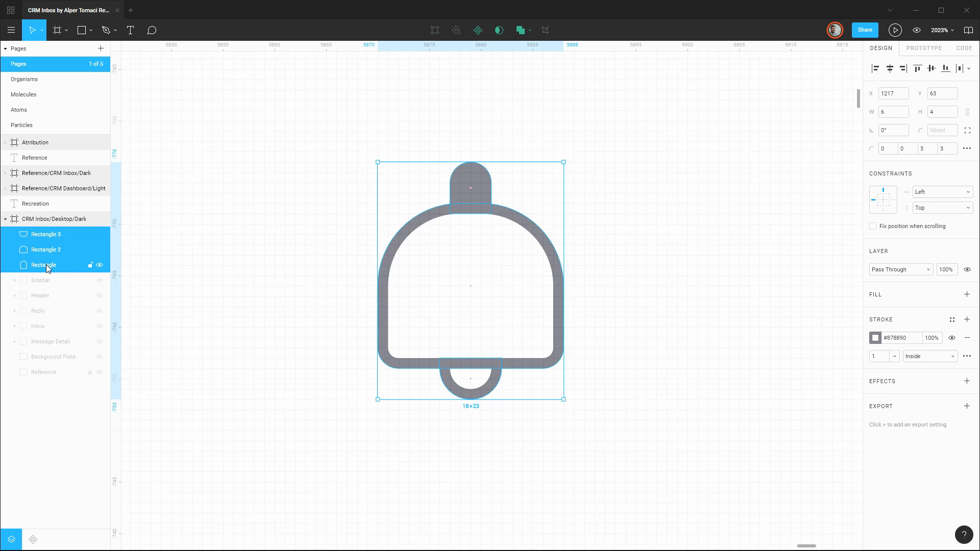
pyautogui.click(522, 32)
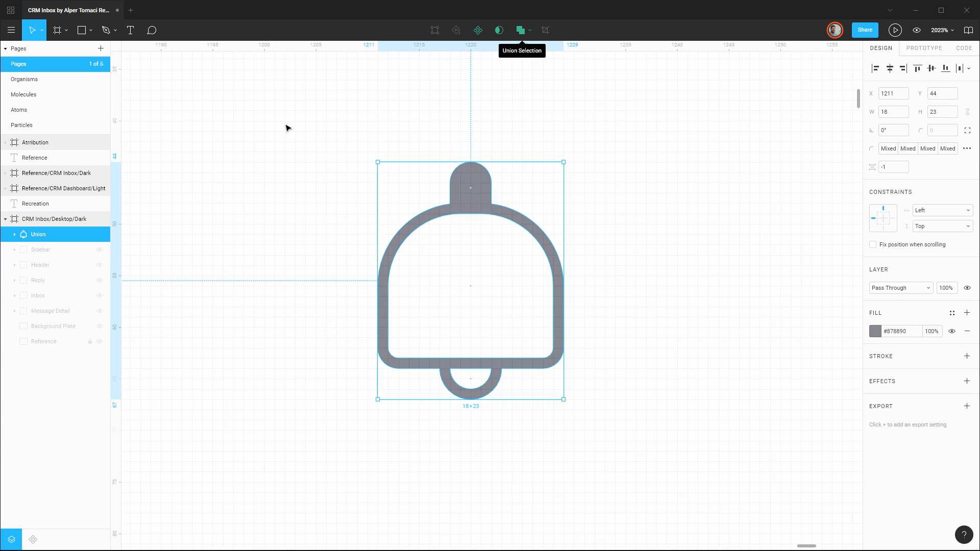
pyautogui.doubleClick(35, 236)
pyautogui.press('Tab')
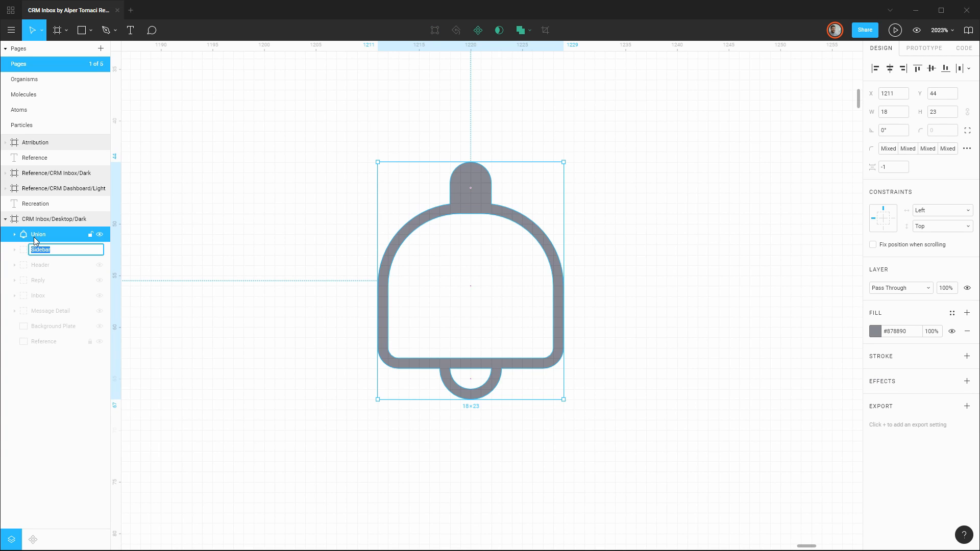
pyautogui.press('Escape')
pyautogui.hotkey('ctrl', 'e')
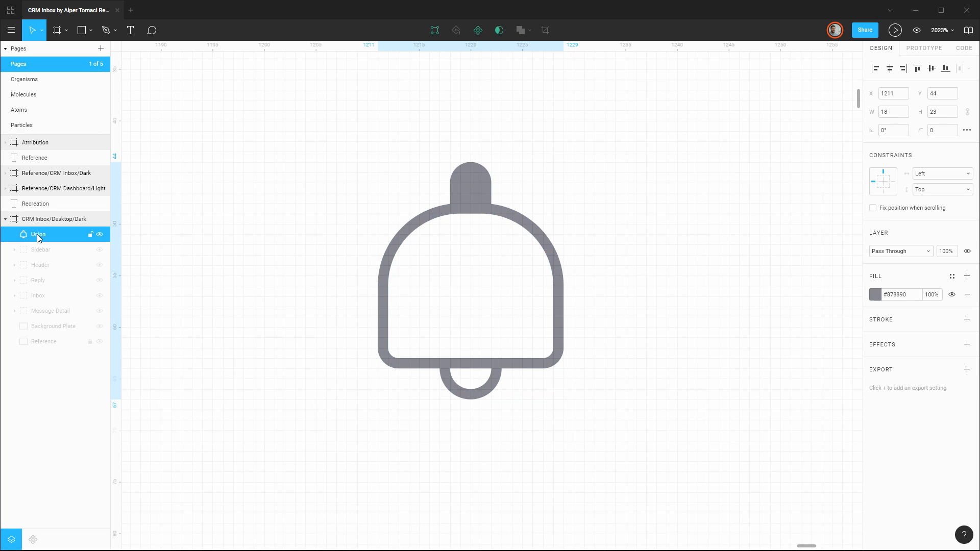
# Rename the flattened bell shape as Icon/Bell.
pyautogui.doubleClick(37, 233)
pyautogui.write('Icon/B')
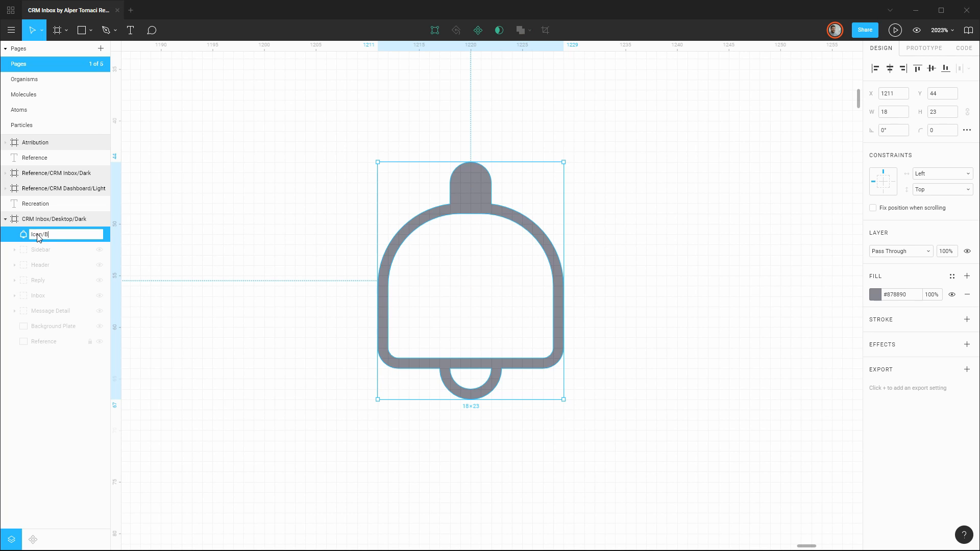
pyautogui.write('ell')
pyautogui.press('Return')
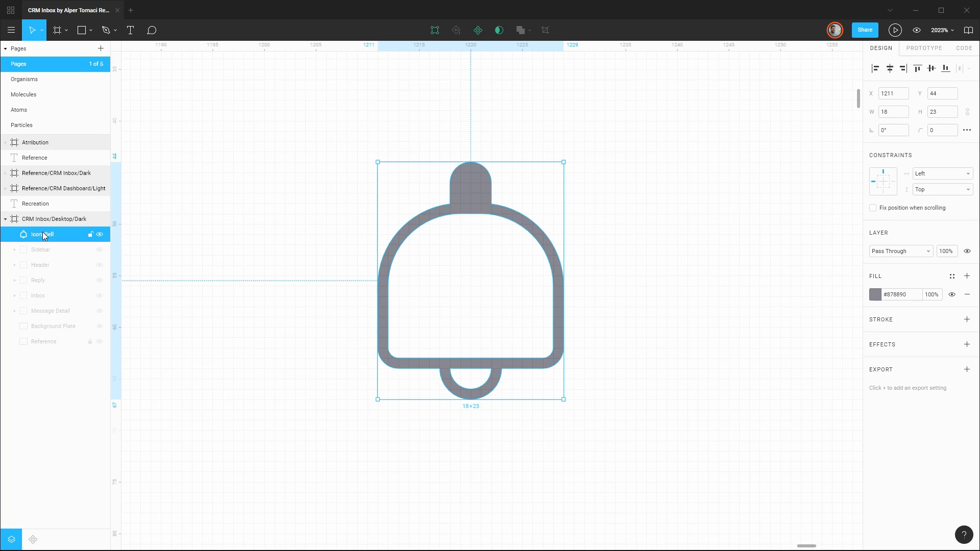
# Show the Reference layer again and file Icon/Bell in the Header group directly below Icon/Folder, collapsing the group.
pyautogui.click(100, 342)
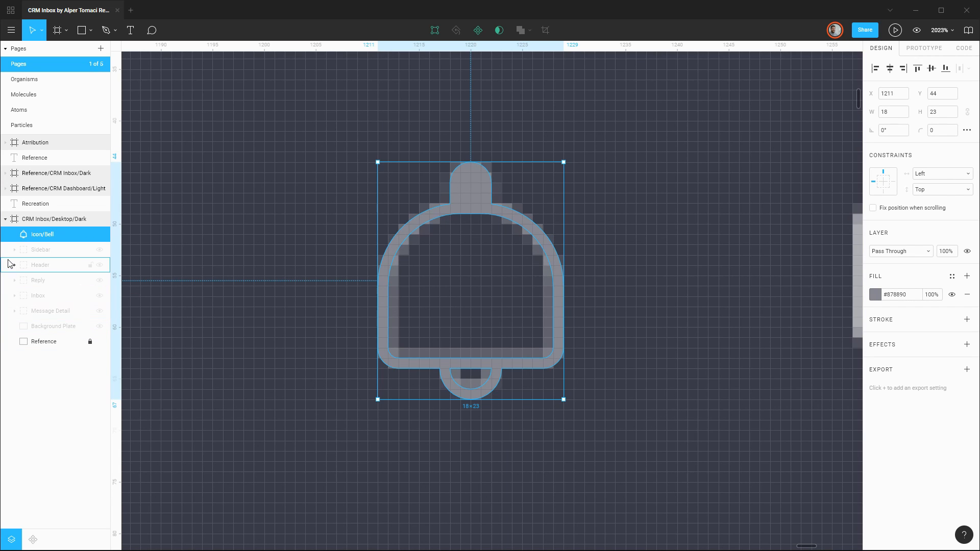
pyautogui.moveTo(44, 231); pyautogui.dragTo(57, 321)
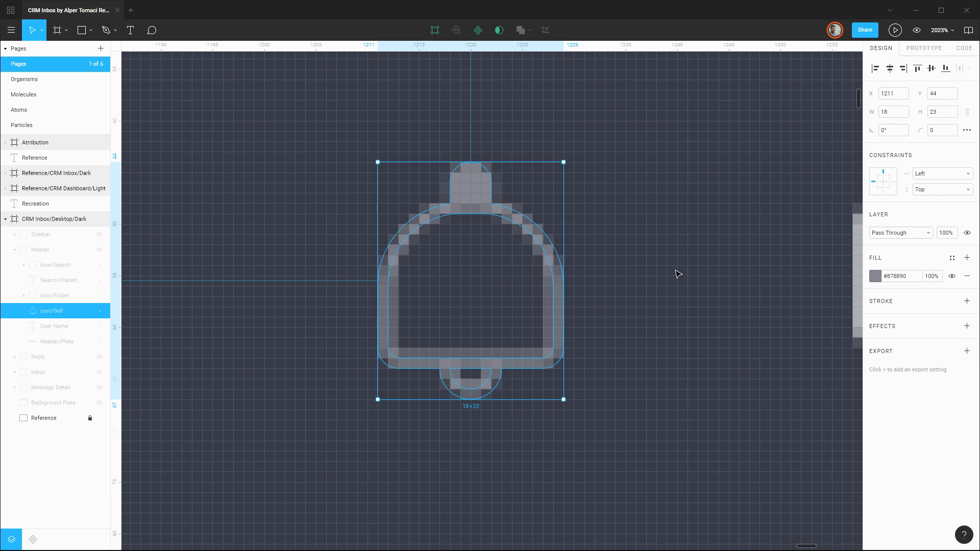
pyautogui.click(728, 215)
pyautogui.moveTo(724, 216); pyautogui.dragTo(127, 235)
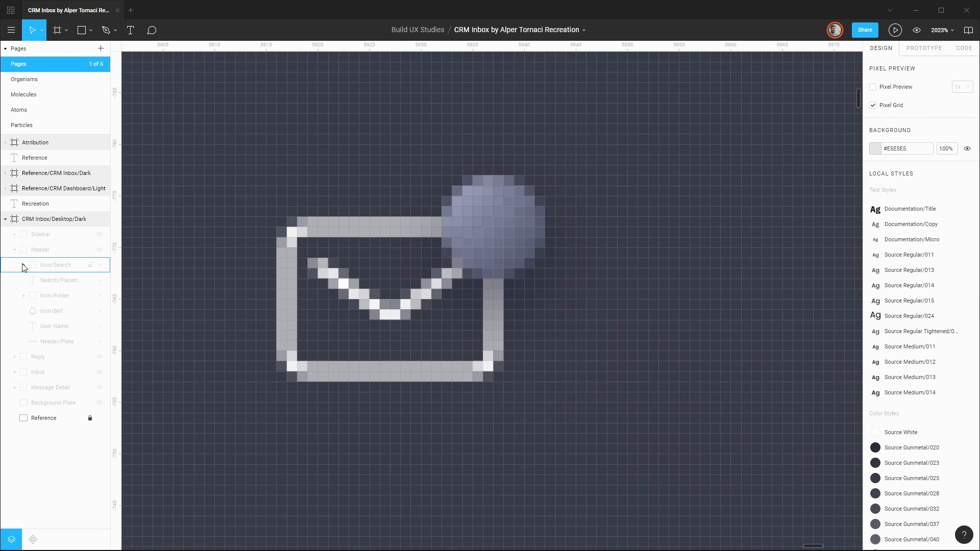
pyautogui.click(15, 250)
# Draw a 22 × 16 rectangle at X 1257, Y 47 over the reference envelope and give it a corner radius of 2.
pyautogui.press('r')
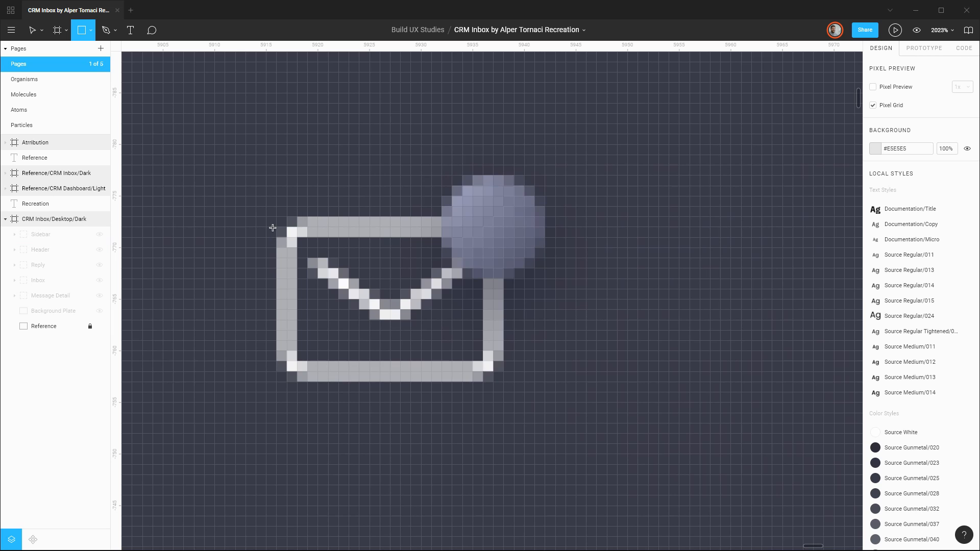
pyautogui.moveTo(277, 218); pyautogui.dragTo(504, 381)
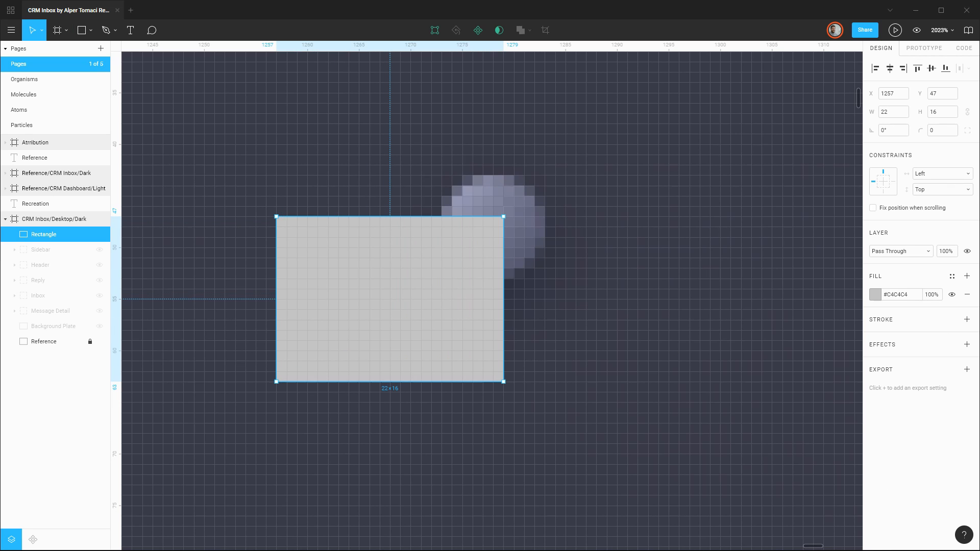
pyautogui.click(954, 129)
pyautogui.write('2')
pyautogui.press('Return')
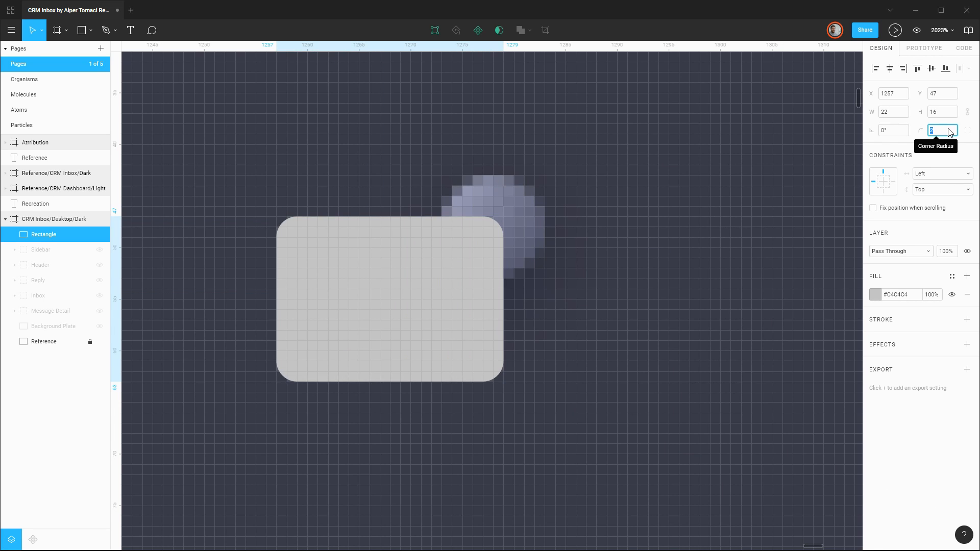
# Replace the envelope rectangle's fill with a 2 px inside stroke, shifting it 10 px right to X 1267 to uncover the reference.
pyautogui.click(966, 295)
pyautogui.click(966, 301)
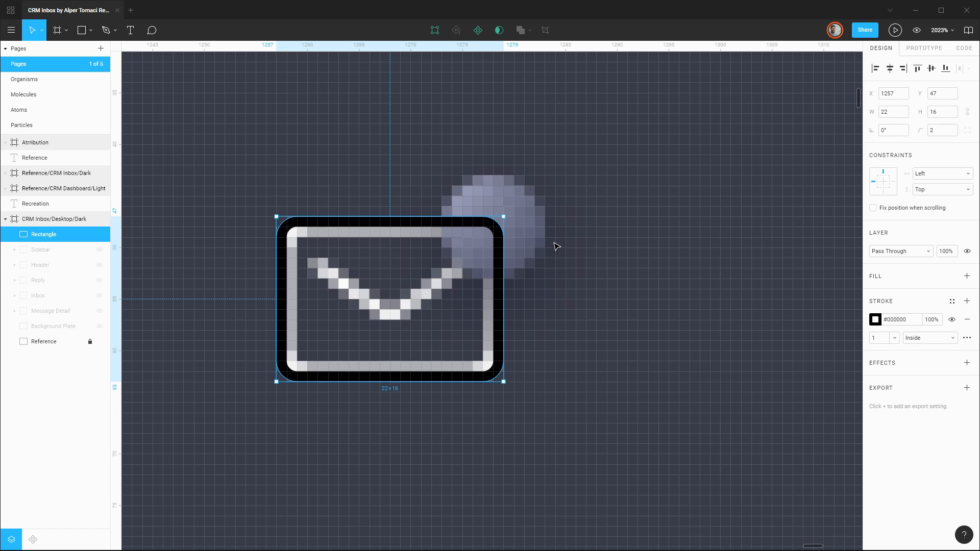
pyautogui.hotkey('shift', 'Right')
pyautogui.click(890, 338)
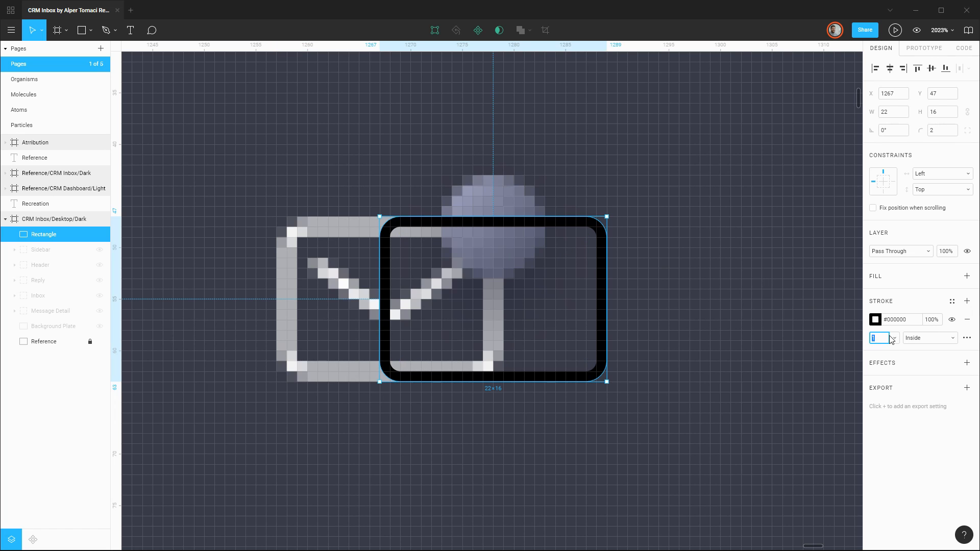
pyautogui.press('Up')
# Color the envelope rectangle's stroke #AFB0B5 sampled from the reference outline and move the rectangle back to X 1257.
pyautogui.click(875, 319)
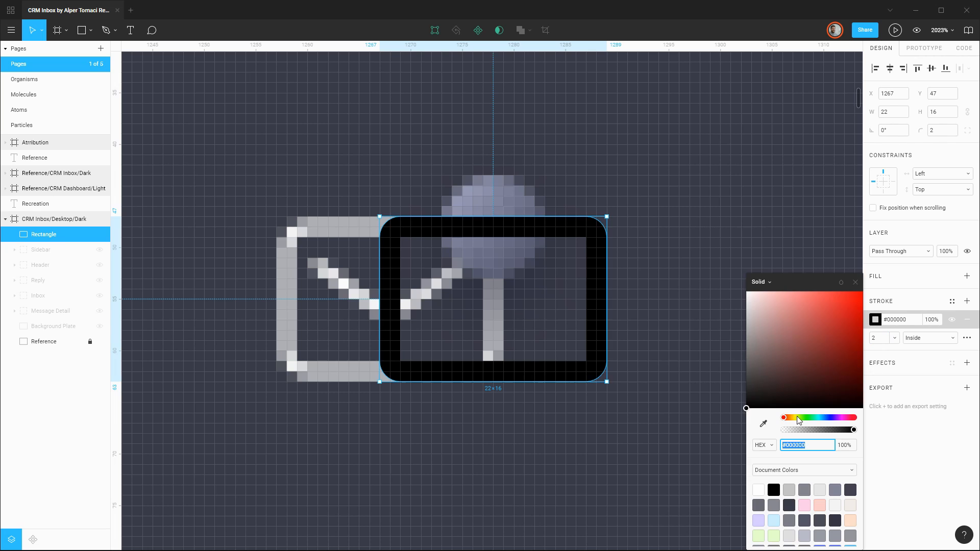
pyautogui.click(763, 423)
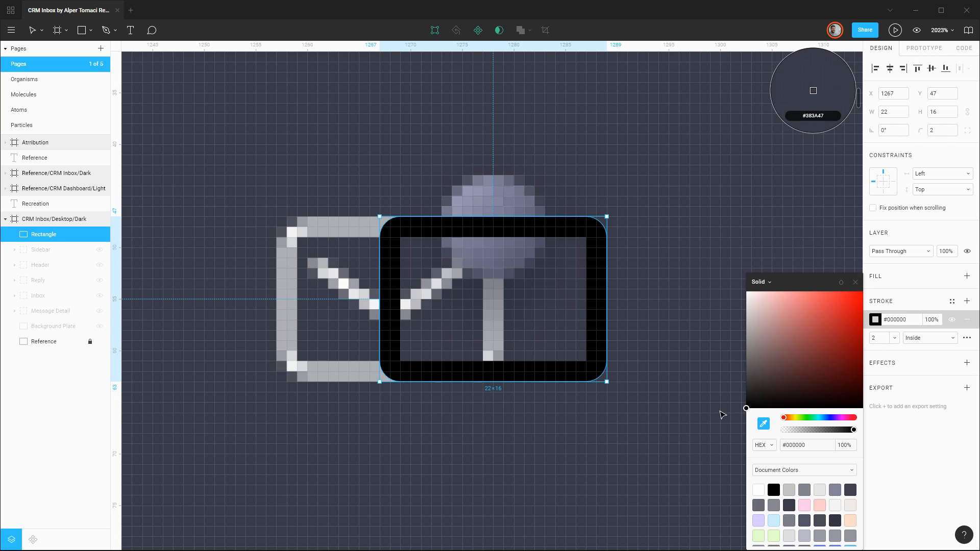
pyautogui.click(328, 363)
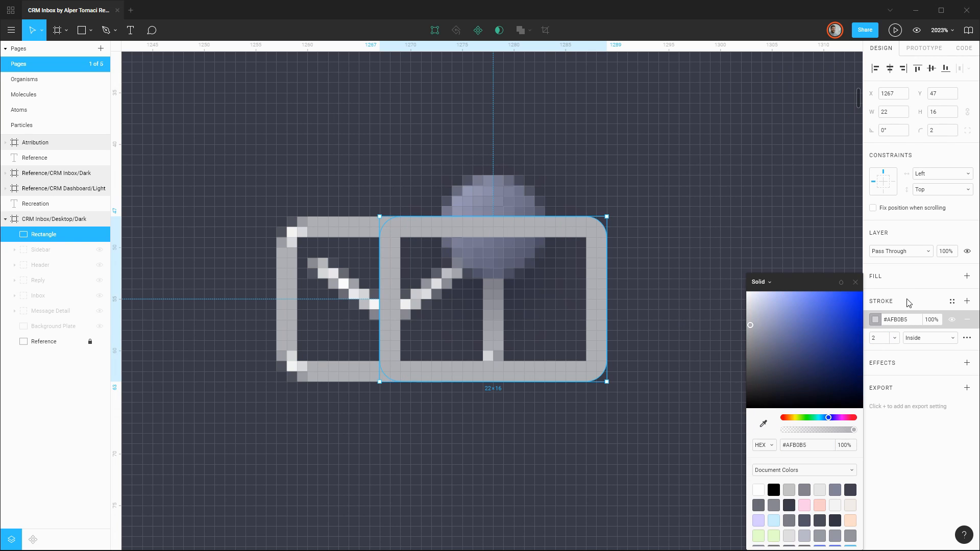
pyautogui.click(874, 319)
pyautogui.hotkey('shift', 'Left')
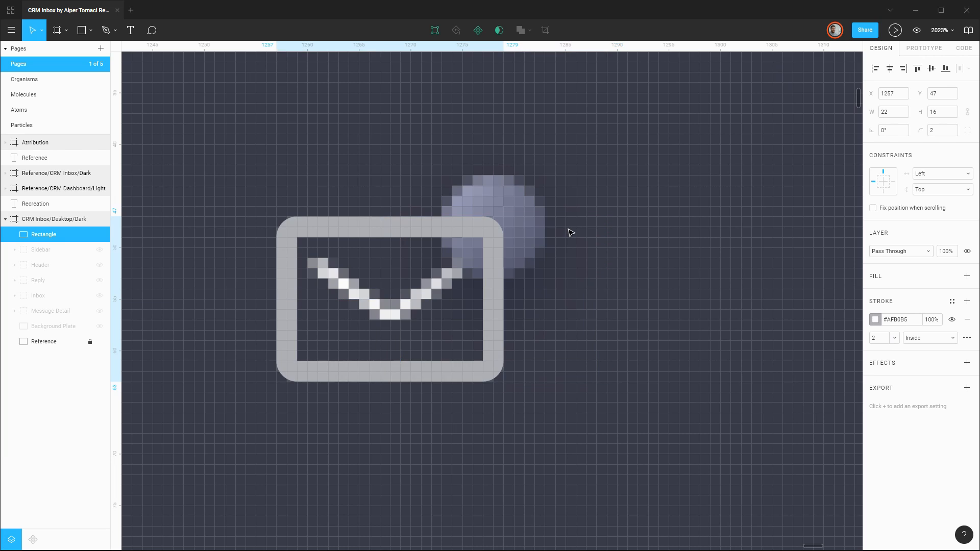
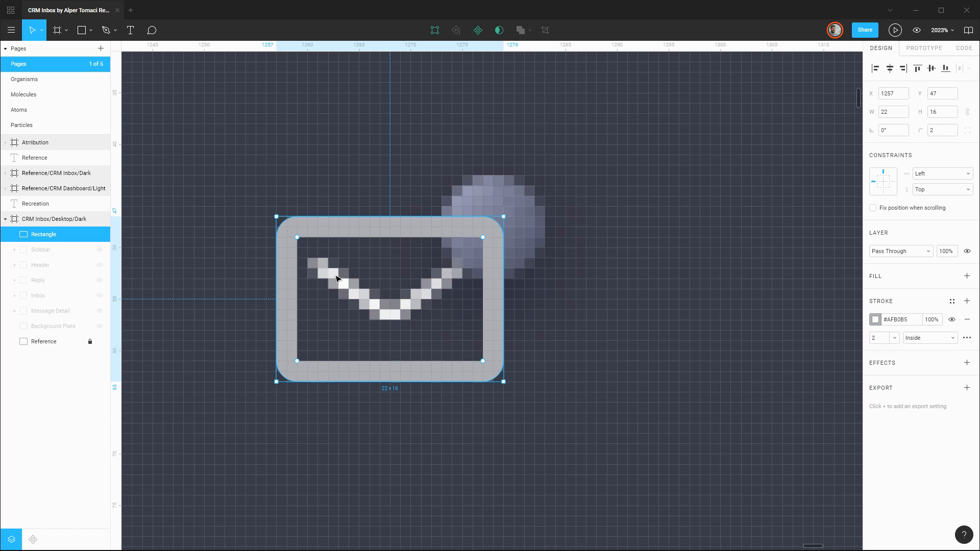
# Draw an open V-shaped path for the envelope fold from X 1260, Y 51 through X 1268, Y 57 to X 1276, Y 51.
pyautogui.scroll(2, 337, 278)
pyautogui.press('p')
pyautogui.click(295, 249)
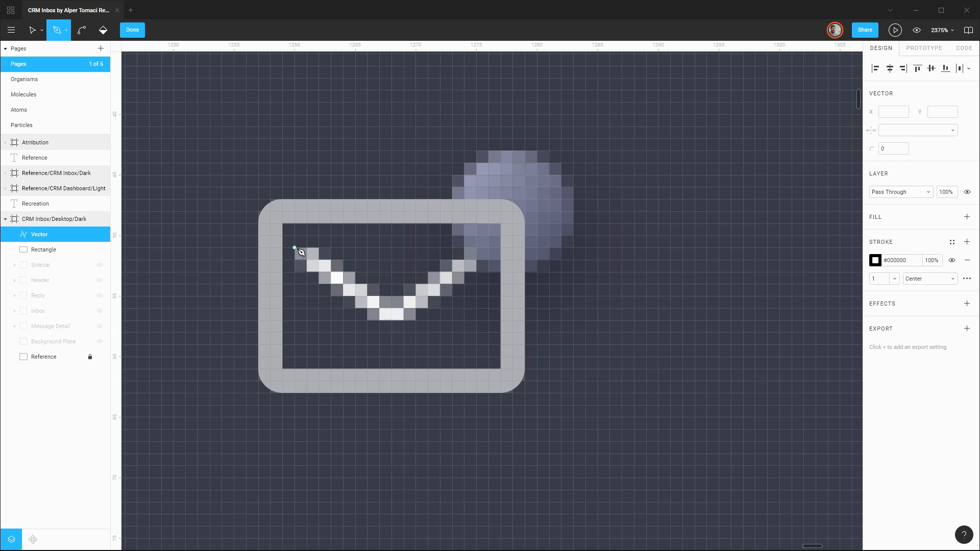
pyautogui.click(392, 320)
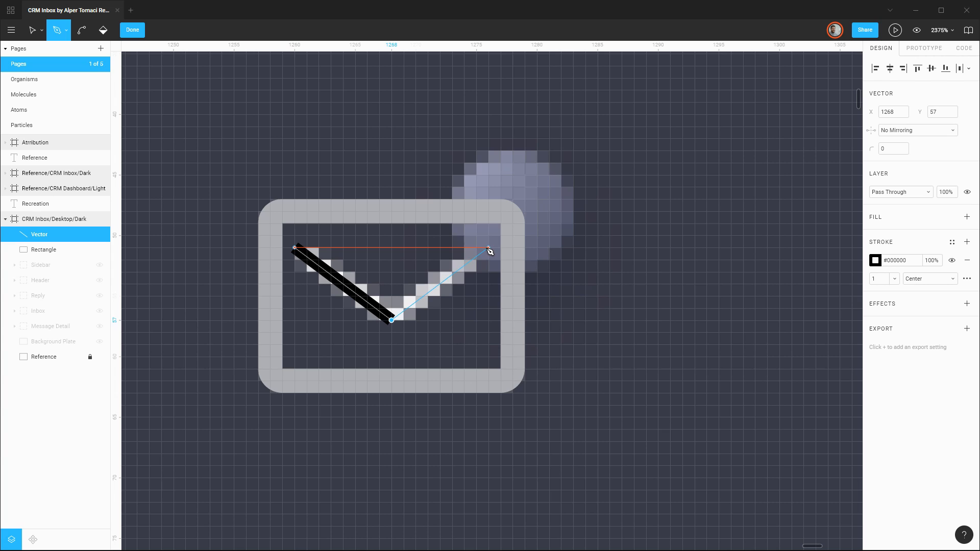
pyautogui.click(489, 249)
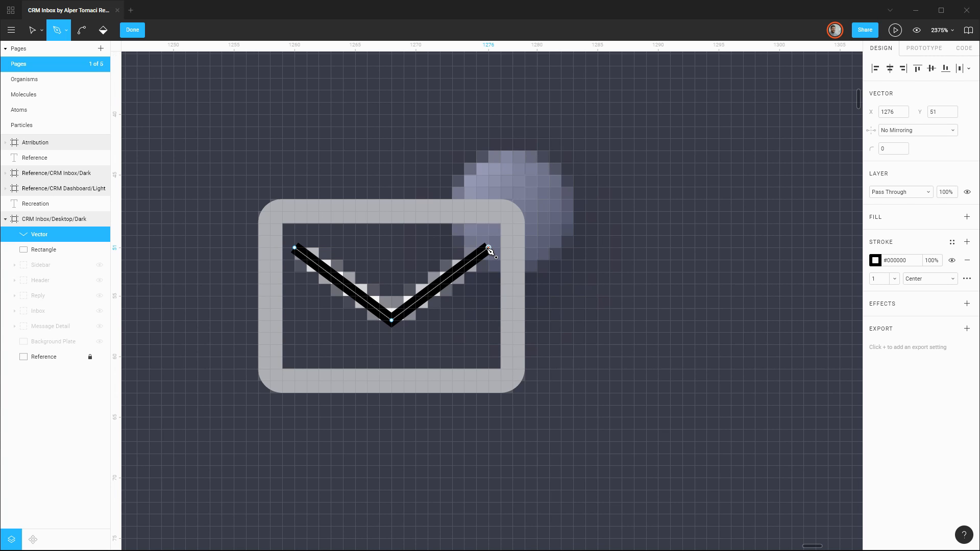
pyautogui.press('Escape')
pyautogui.press('Escape')
pyautogui.press('Escape')
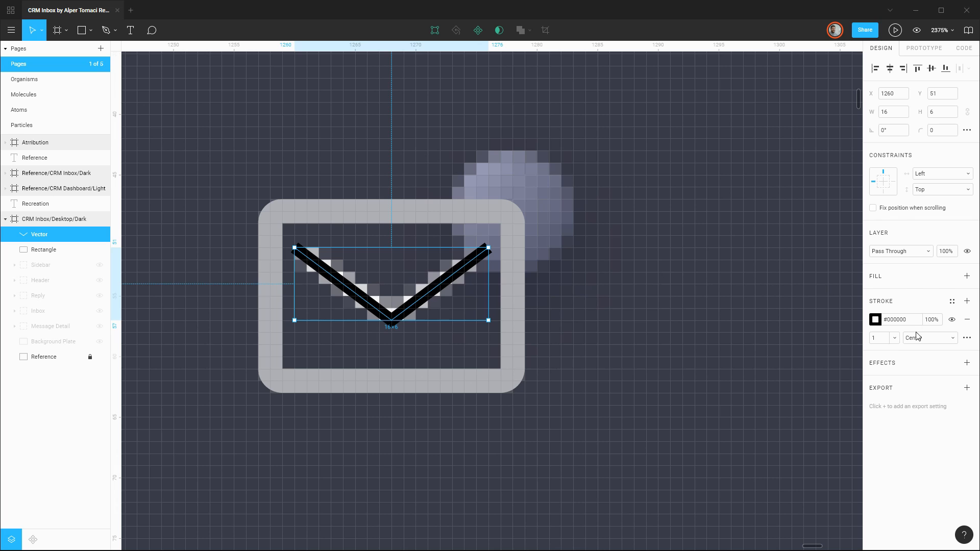
# Give the fold path round stroke caps and color its stroke #AFB0B5 sampled from the envelope outline.
pyautogui.click(966, 338)
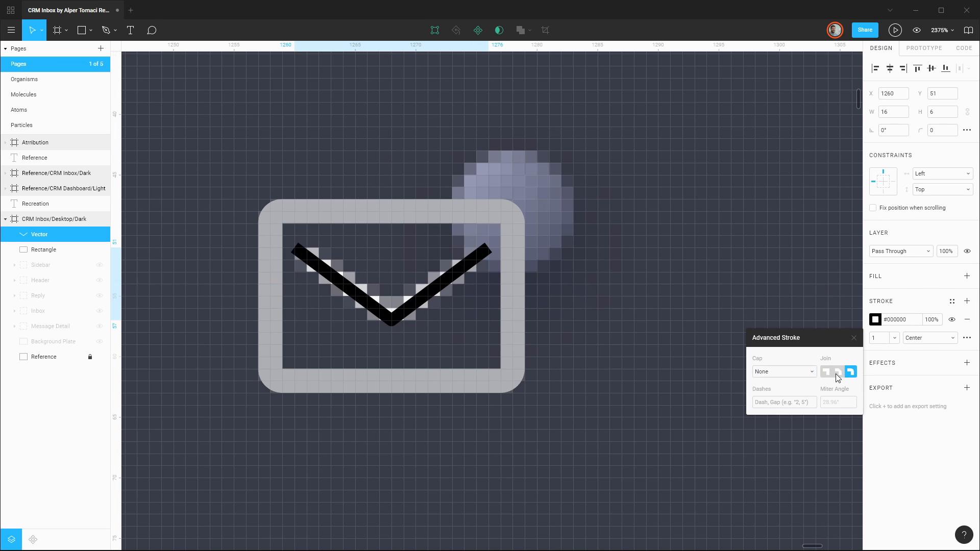
pyautogui.click(811, 372)
pyautogui.click(765, 379)
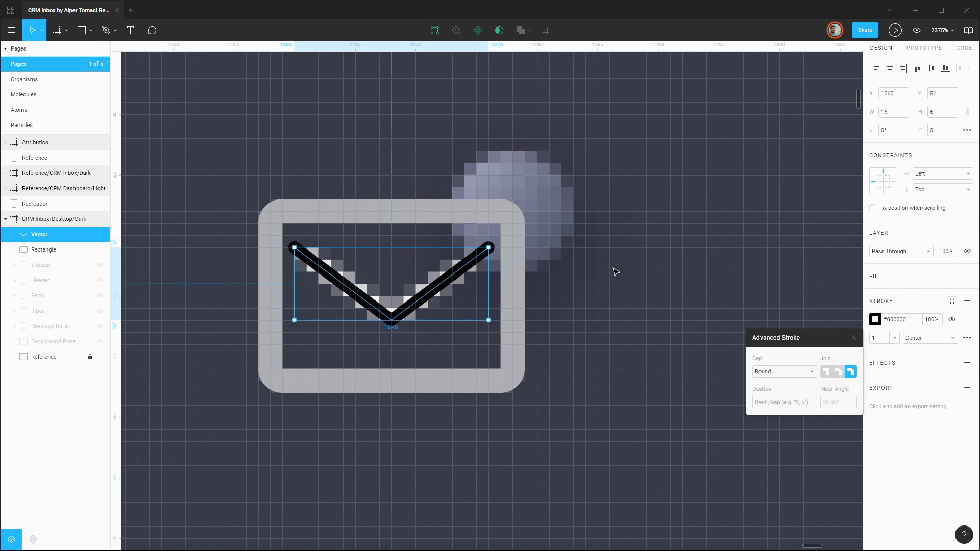
pyautogui.click(879, 325)
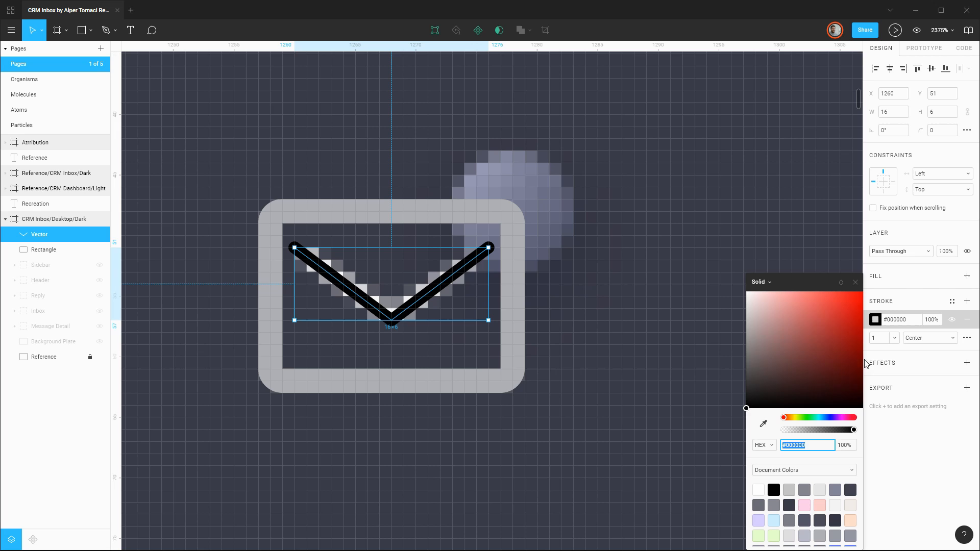
pyautogui.click(763, 423)
pyautogui.click(441, 206)
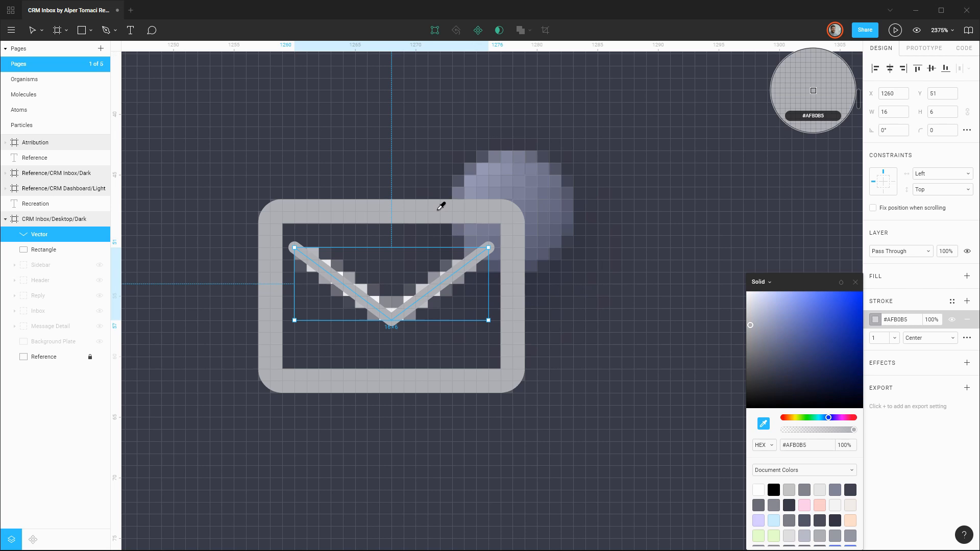
pyautogui.click(855, 281)
pyautogui.click(647, 267)
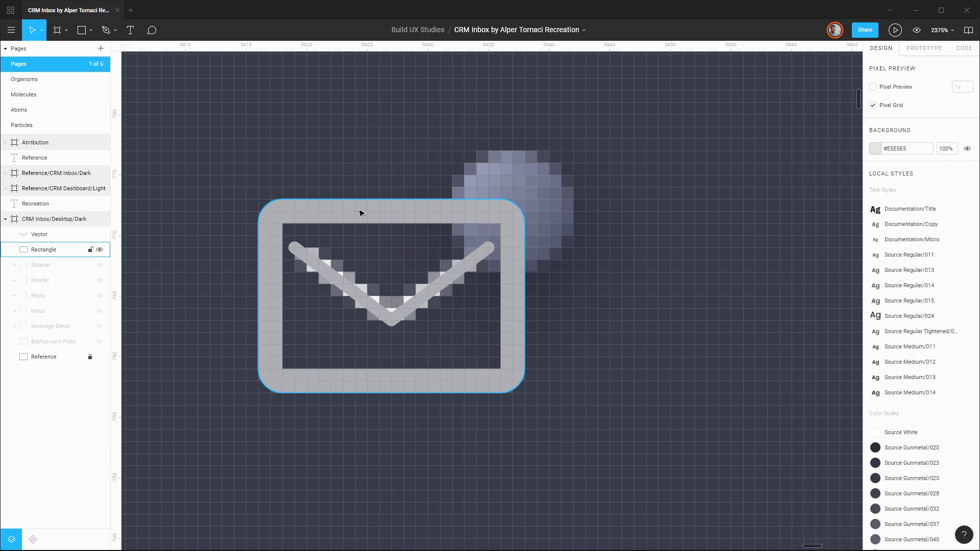
# Set the envelope rectangle's stroke to 1 px, comparing it with 2 px and checking with the Reference layer hidden and shown again.
pyautogui.click(342, 220)
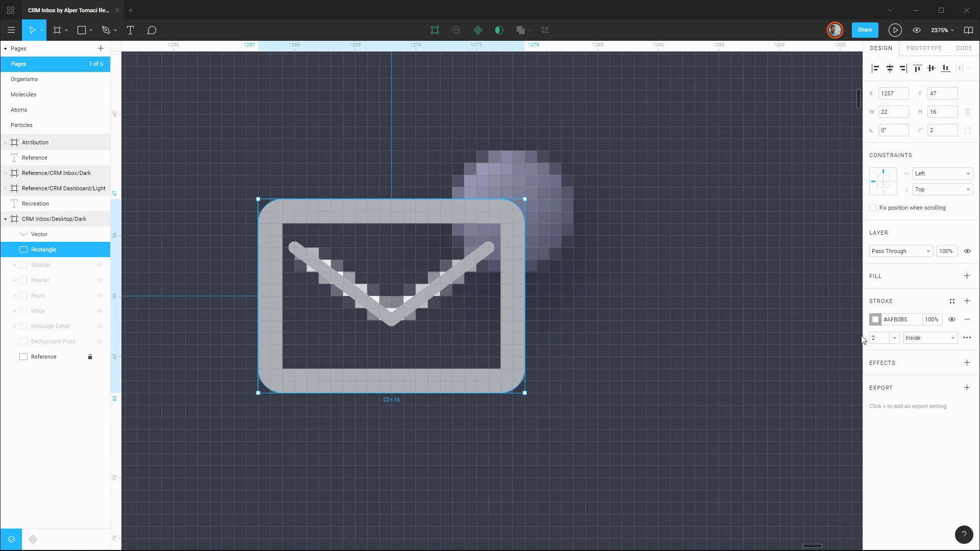
pyautogui.click(878, 338)
pyautogui.write('1')
pyautogui.press('Return')
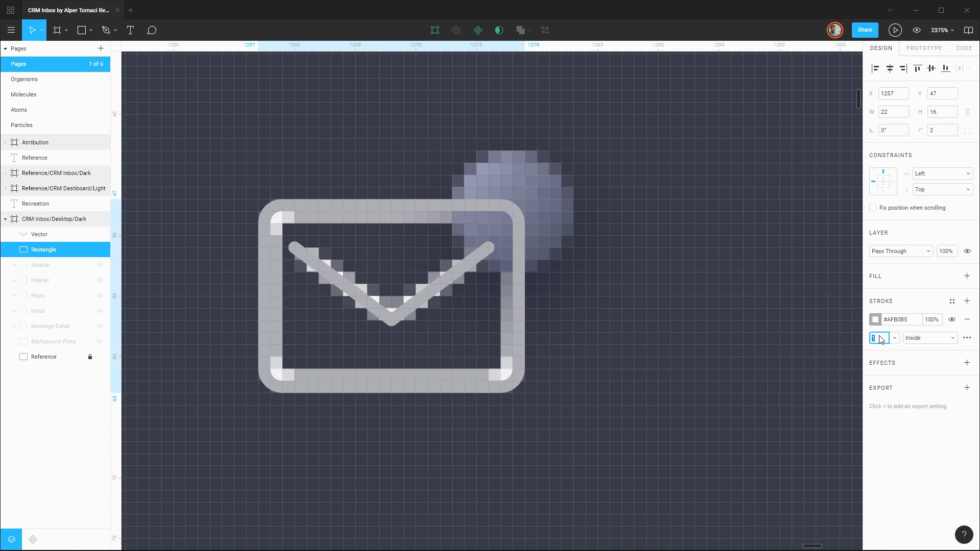
pyautogui.press('Up')
pyautogui.press('Down')
pyautogui.press('Up')
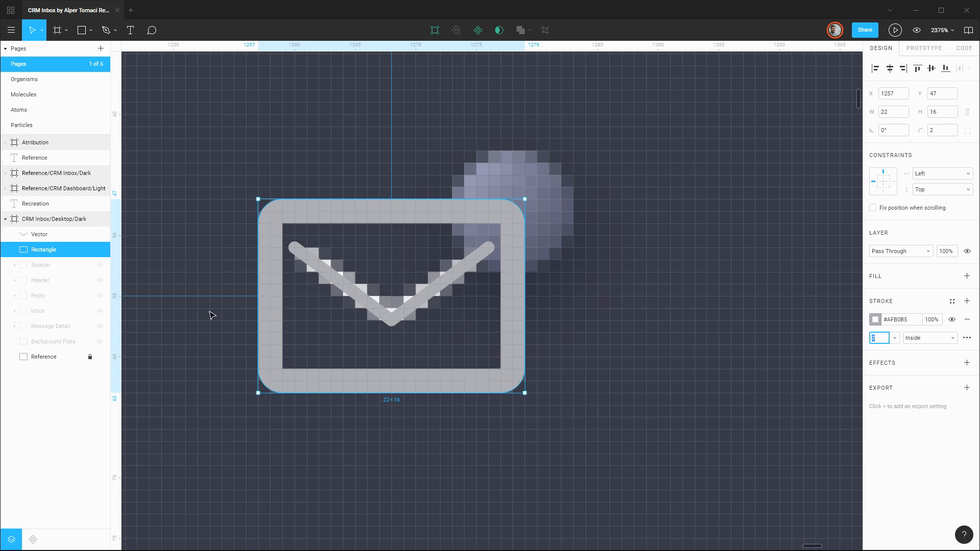
pyautogui.click(100, 357)
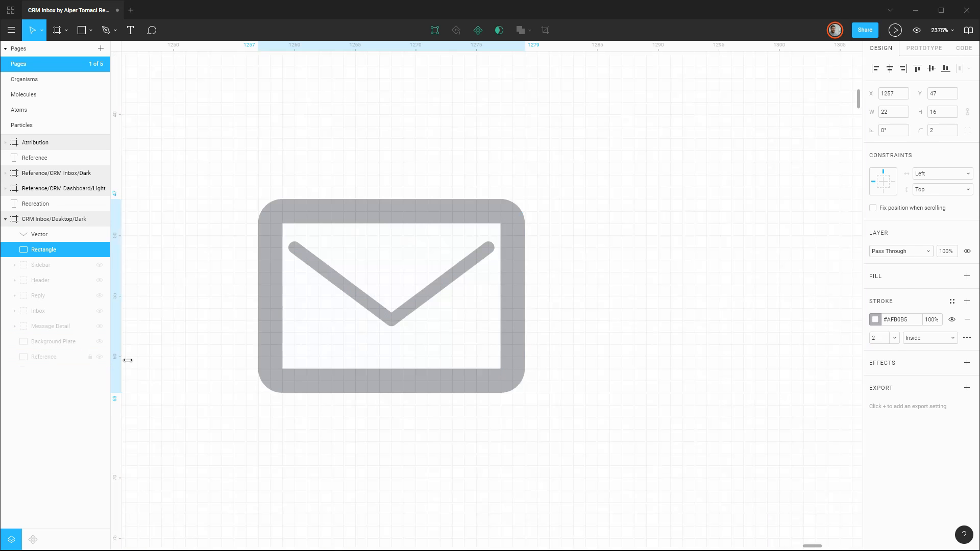
pyautogui.click(885, 339)
pyautogui.press('Down')
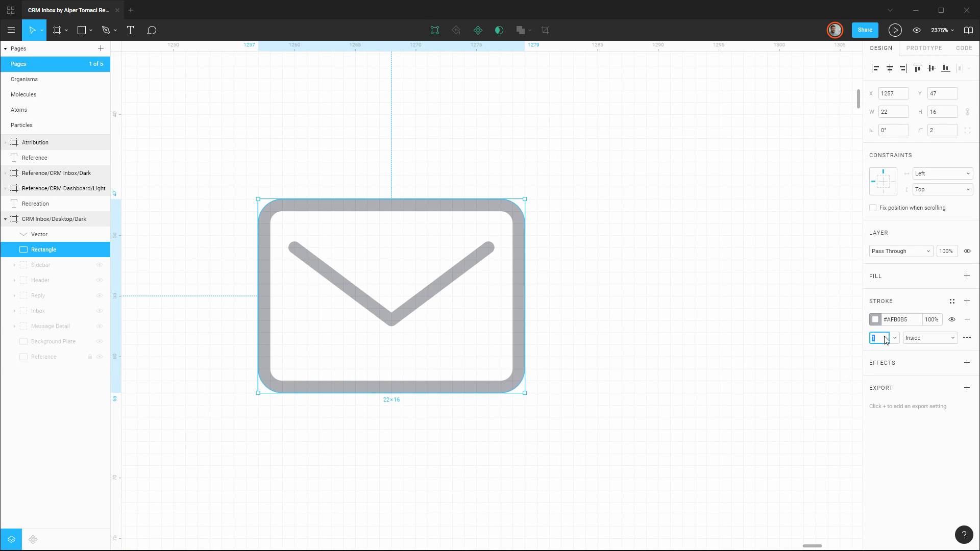
pyautogui.click(100, 358)
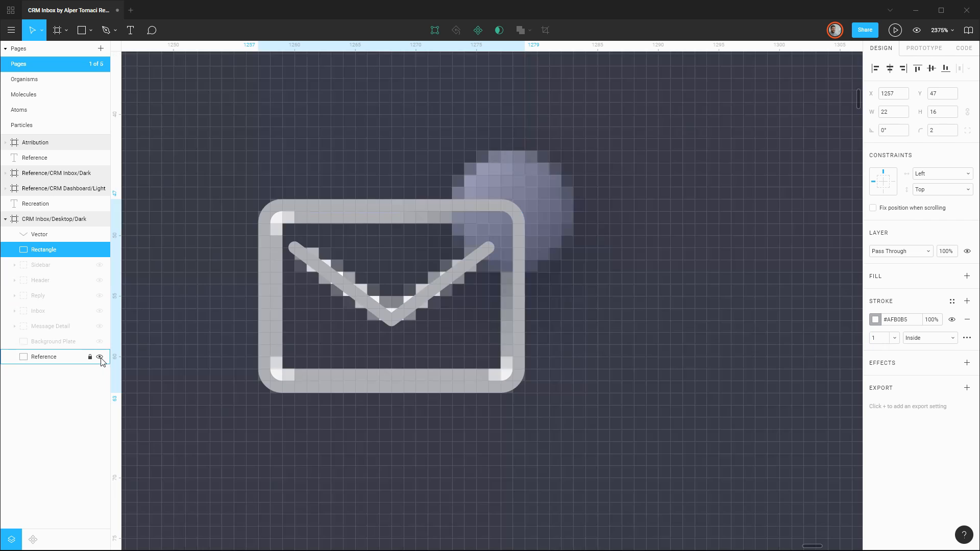
# Shrink the envelope rectangle about its center to 20 × 14 at X 1258, Y 48, and check it with the Reference layer briefly hidden.
pyautogui.scroll(-5, 546, 286)
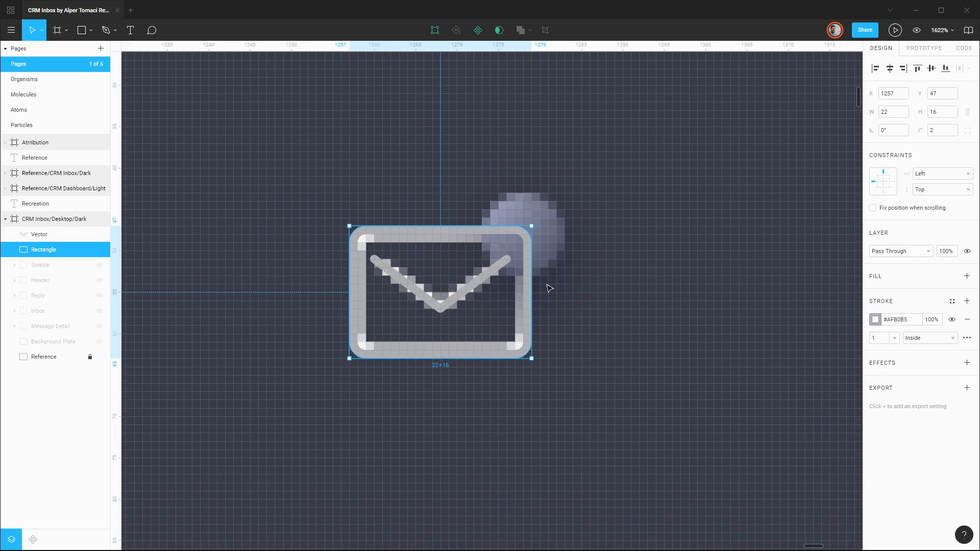
pyautogui.scroll(-1, 548, 289)
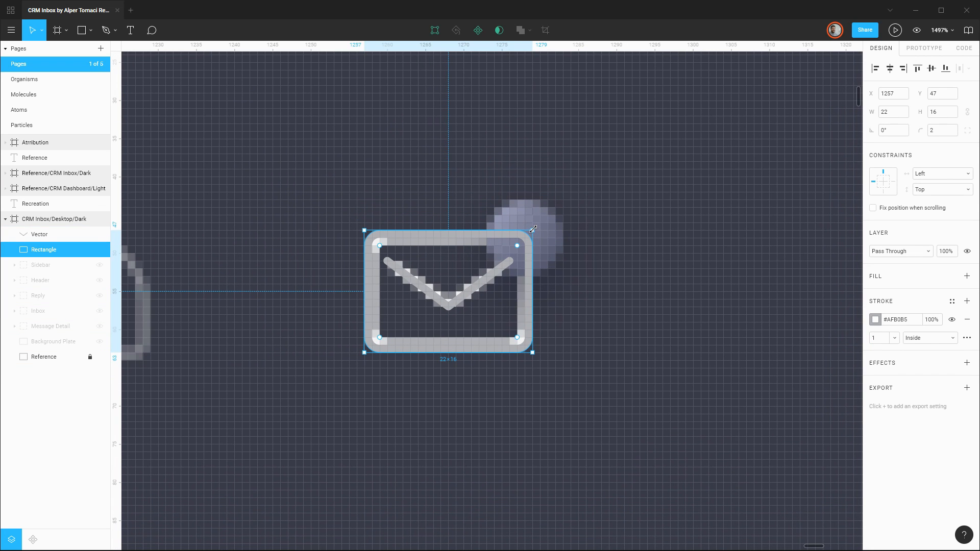
pyautogui.moveTo(533, 229); pyautogui.dragTo(523, 237)
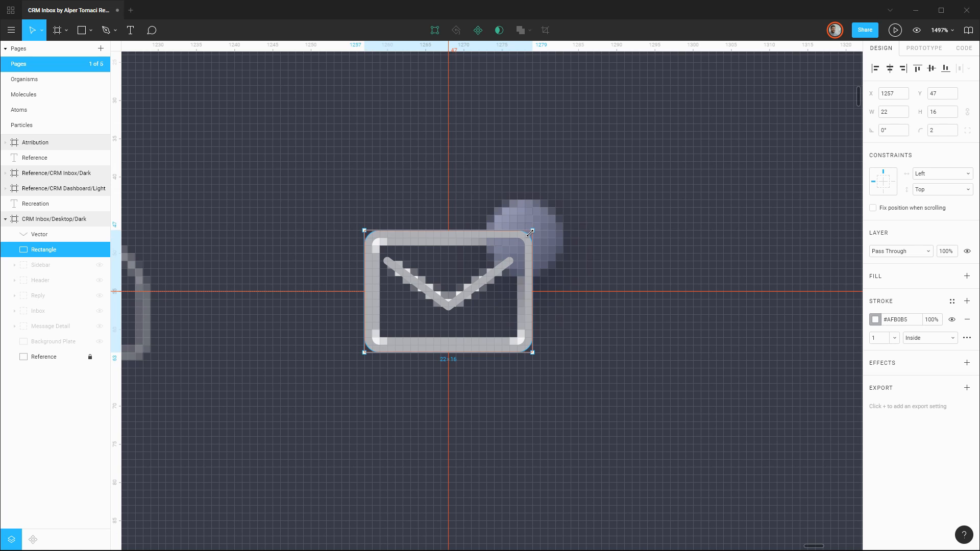
pyautogui.moveTo(524, 234); pyautogui.dragTo(521, 237)
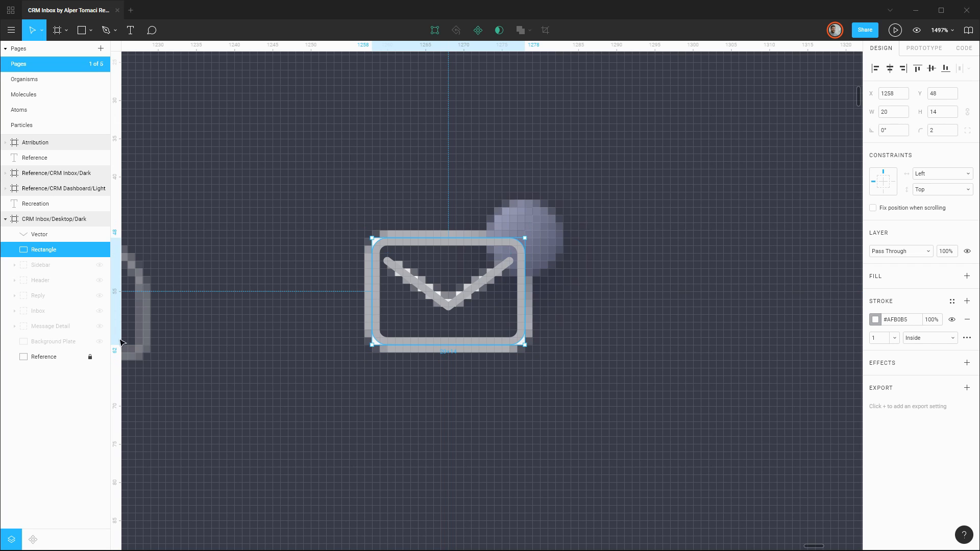
pyautogui.click(99, 357)
pyautogui.click(607, 308)
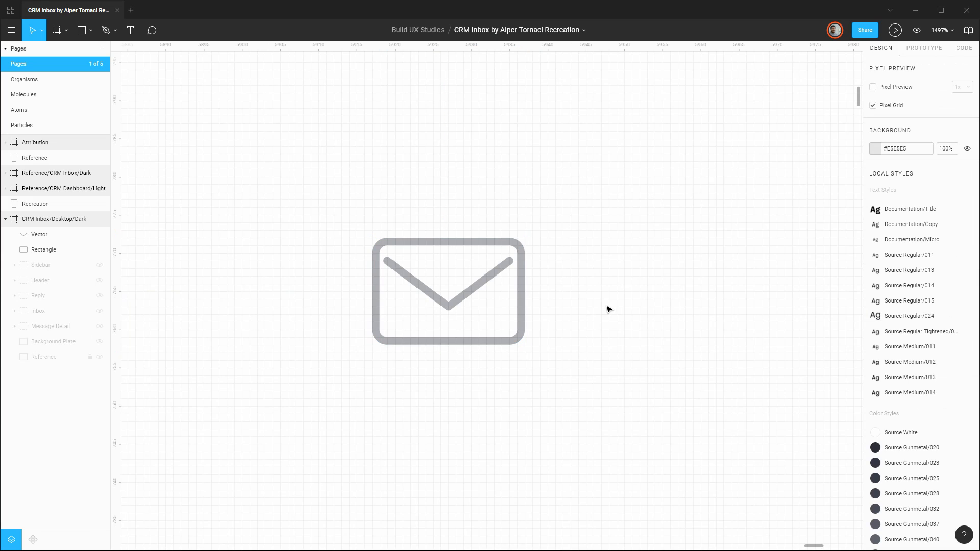
pyautogui.click(99, 357)
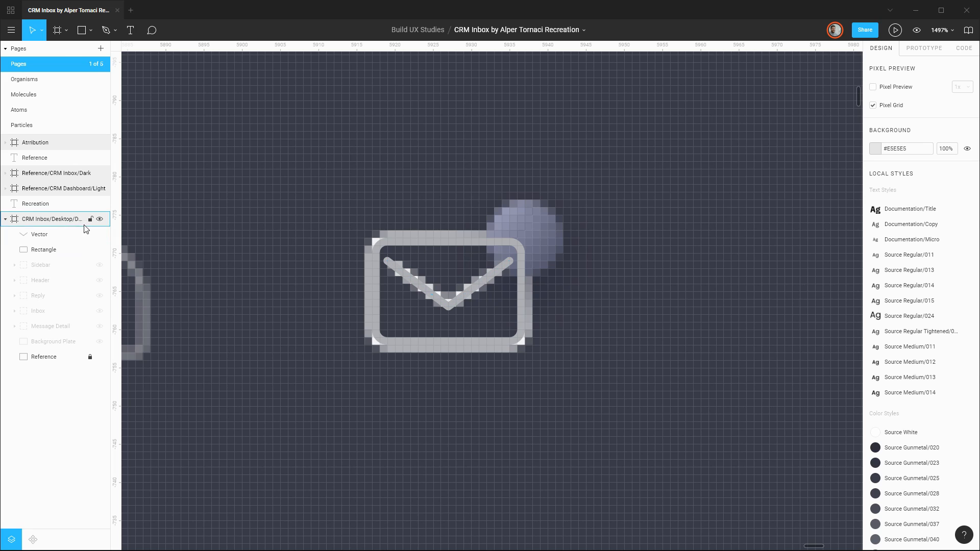
# Rename the V-shaped path Icon/Envelope/Fold and the rectangle Icon/Envelope/Body.
pyautogui.doubleClick(56, 236)
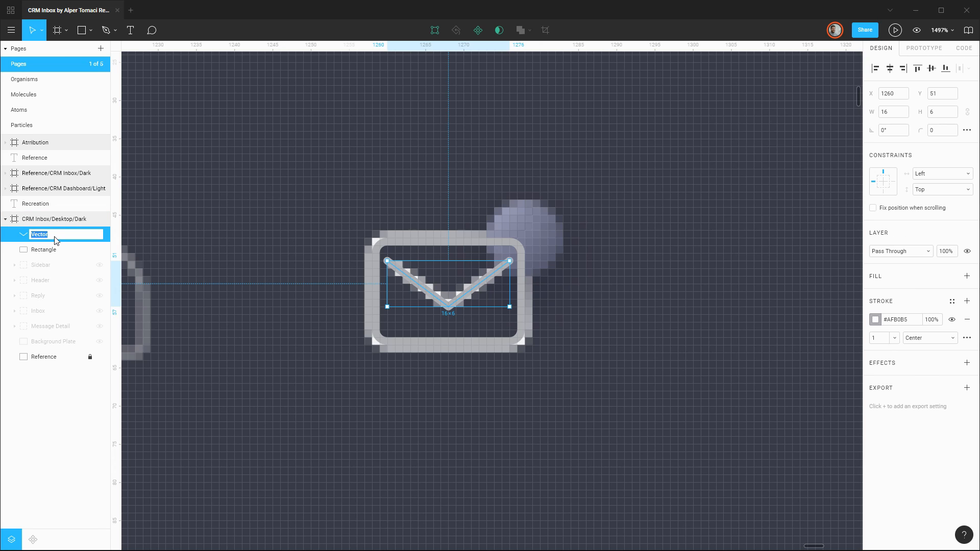
pyautogui.write('IUcon/Envelope/Fo')
pyautogui.write('ld')
pyautogui.doubleClick(52, 250)
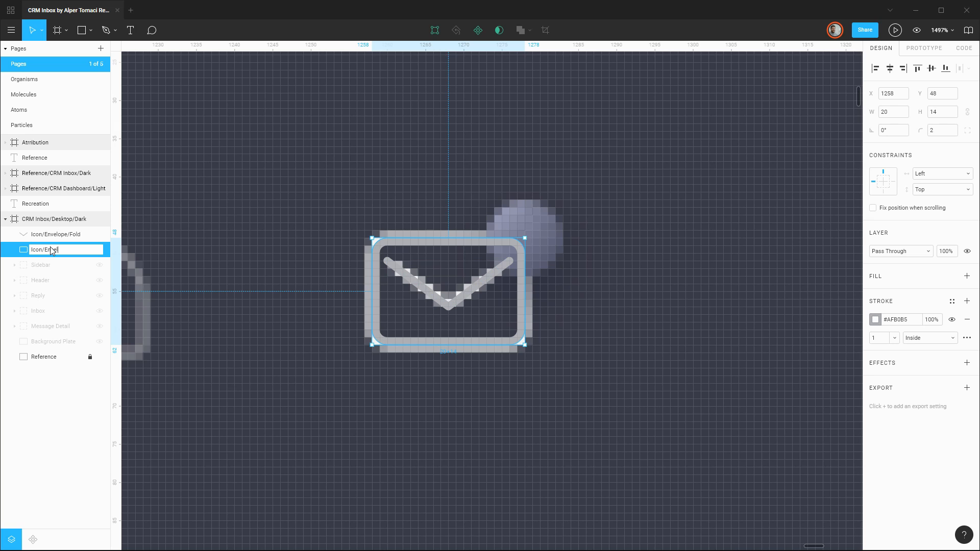
pyautogui.write('Icon/Envelope/Body')
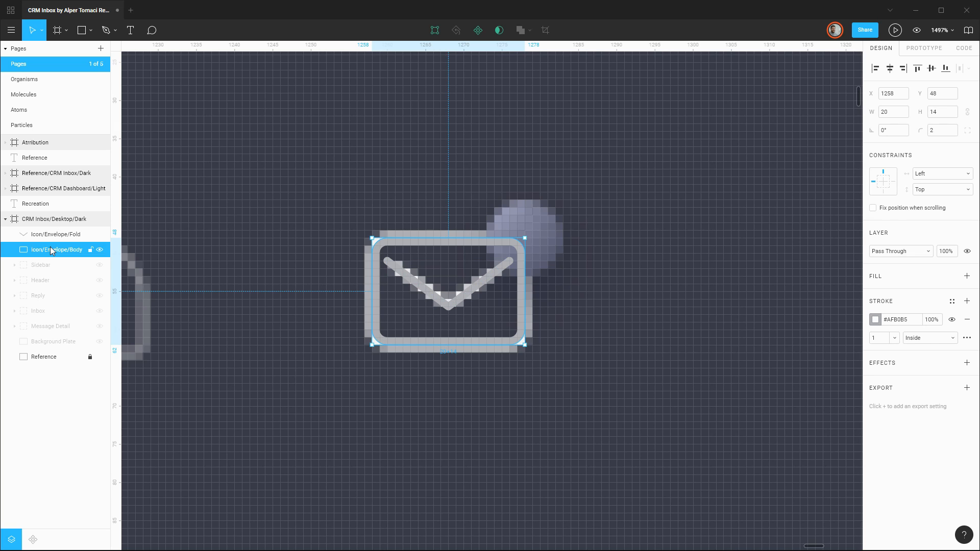
pyautogui.press('Return')
# Group the envelope's fold and body layers and name the group Icon/Envelope.
pyautogui.keyDown('shift'); pyautogui.click(41, 234); pyautogui.keyUp('shift')
pyautogui.hotkey('ctrl', 'g')
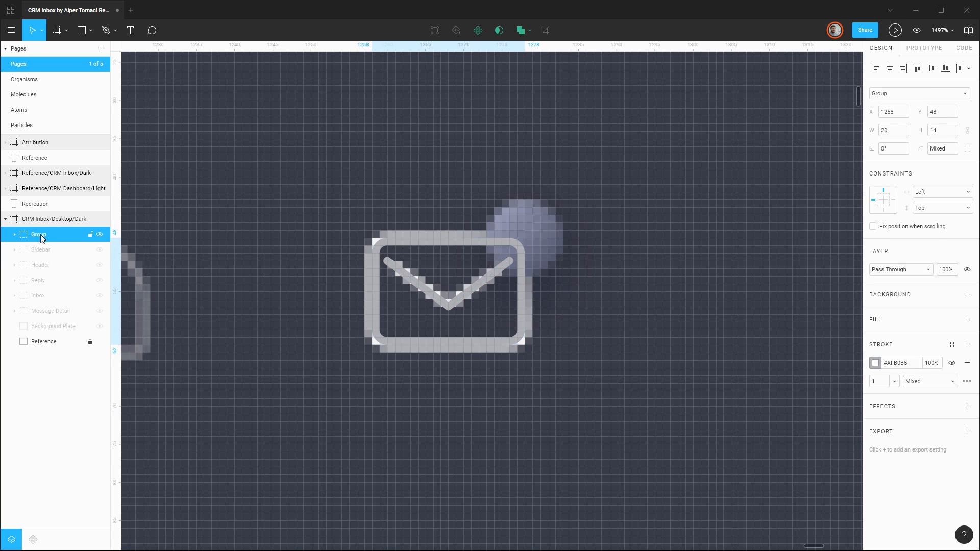
pyautogui.doubleClick(40, 234)
pyautogui.write('Icon/Enve')
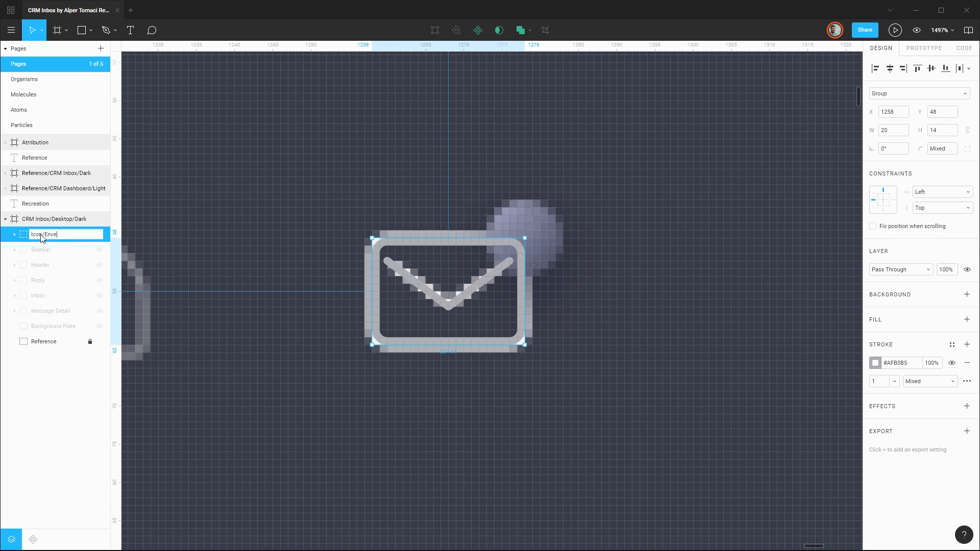
pyautogui.write('lope')
pyautogui.press('Return')
pyautogui.click(613, 275)
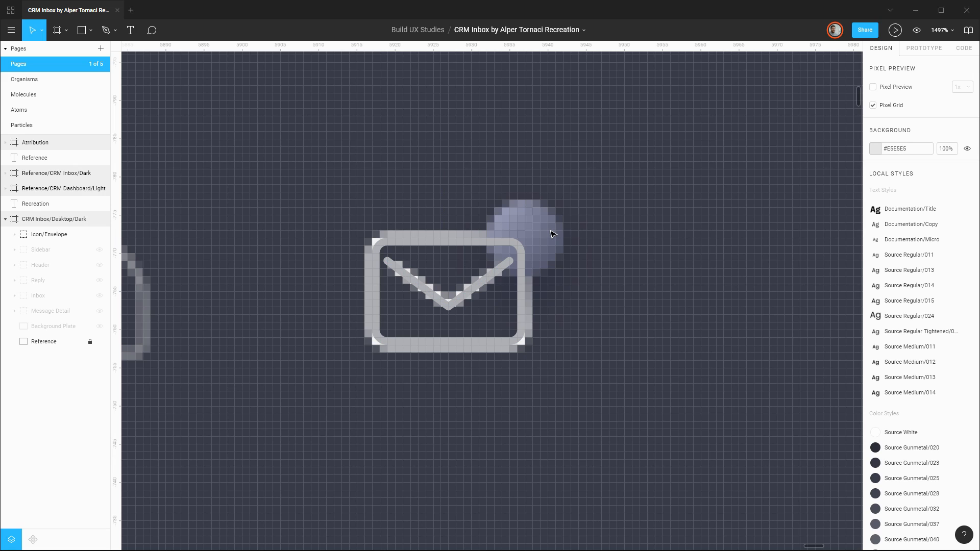
# Draw a 10 × 10 circle over the reference notification dot, shift it 10 px right to X 1283, Y 43, and hide Icon/Envelope.
pyautogui.press('o')
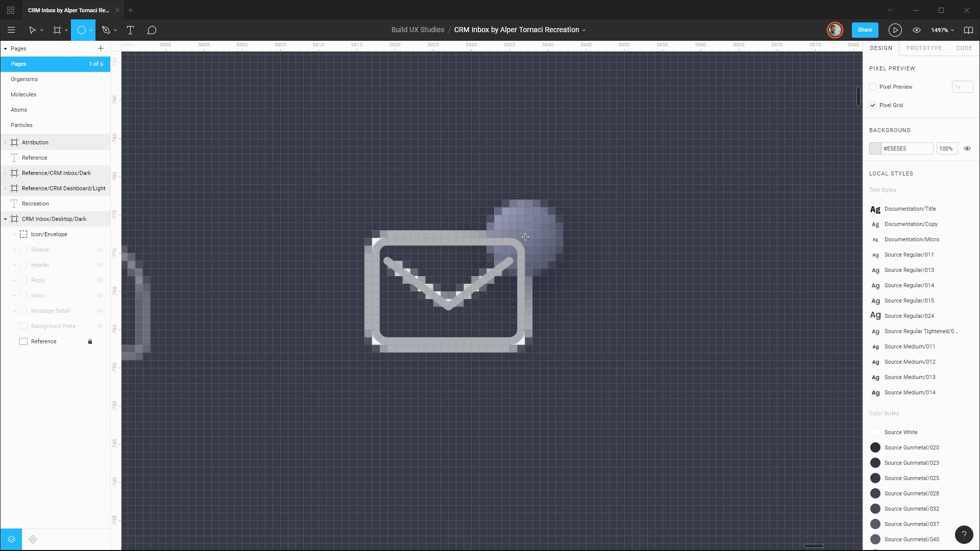
pyautogui.moveTo(525, 237); pyautogui.dragTo(564, 203)
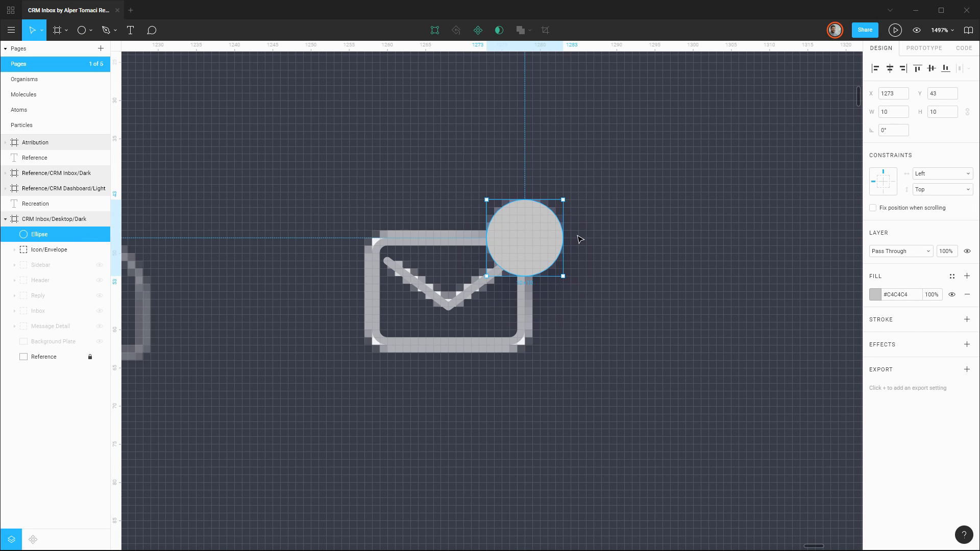
pyautogui.hotkey('shift', 'Right')
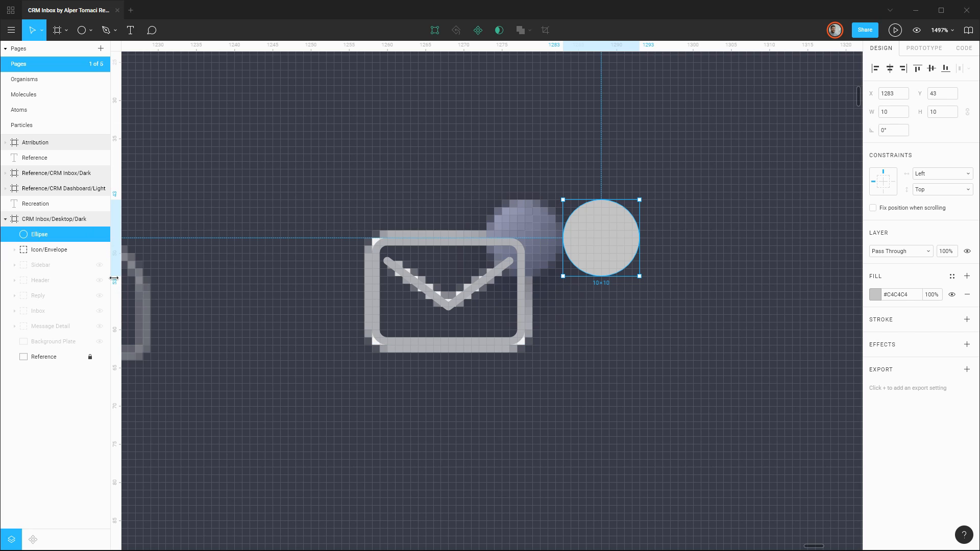
pyautogui.click(99, 250)
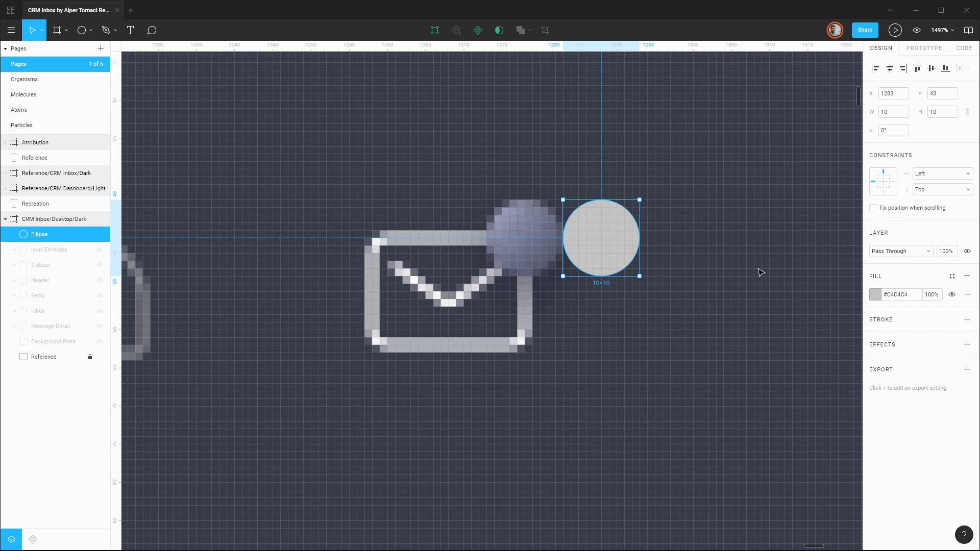
# Change the circle's fill to a linear gradient running diagonally from its upper-left to its lower-right bounding corner.
pyautogui.click(874, 294)
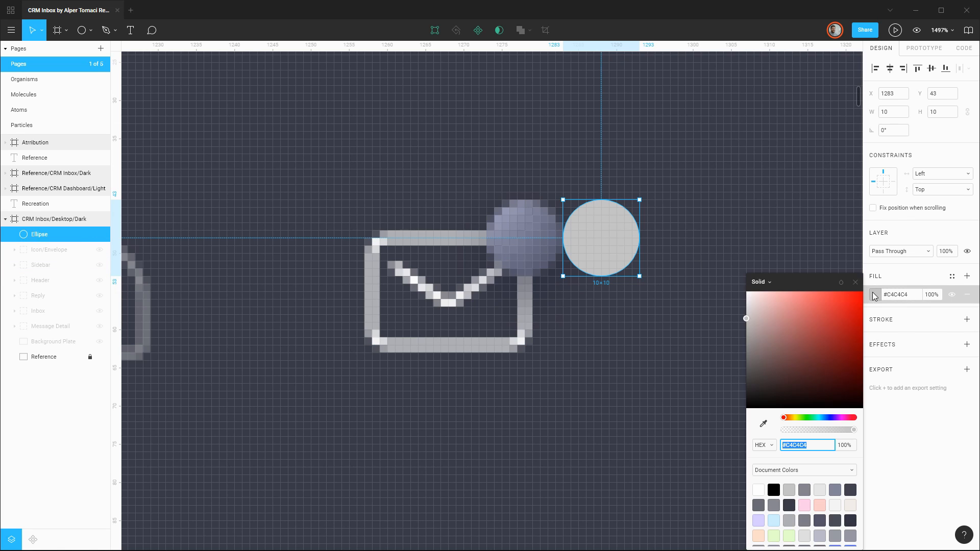
pyautogui.click(761, 282)
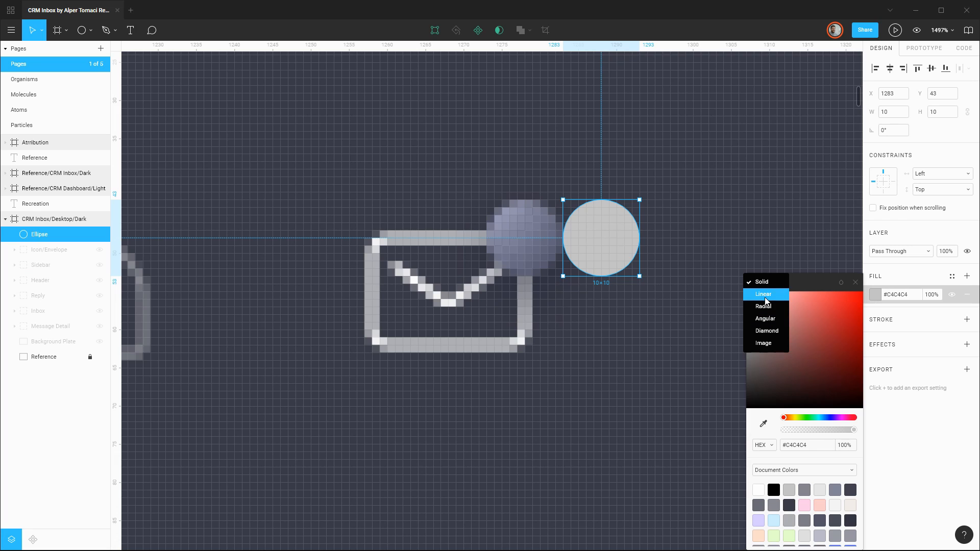
pyautogui.click(764, 295)
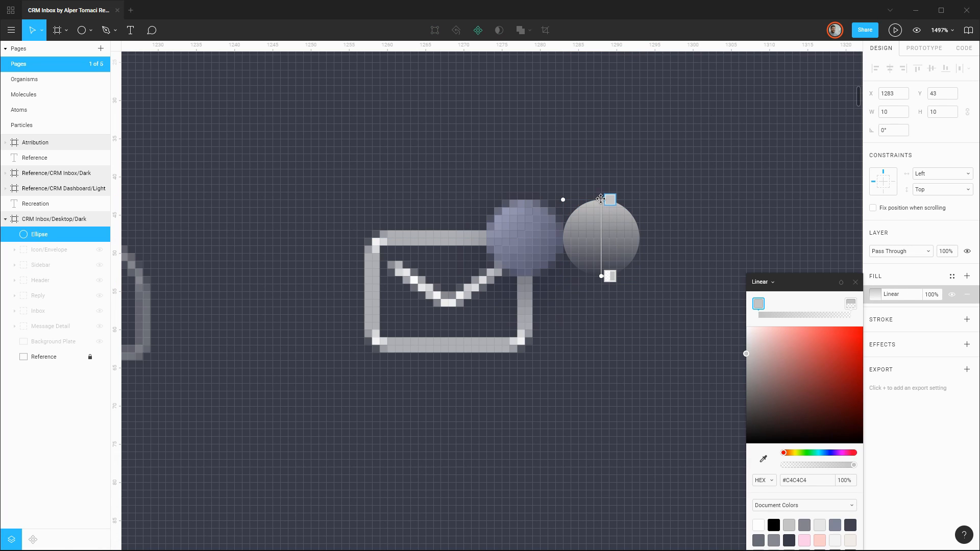
pyautogui.moveTo(600, 199); pyautogui.dragTo(562, 200)
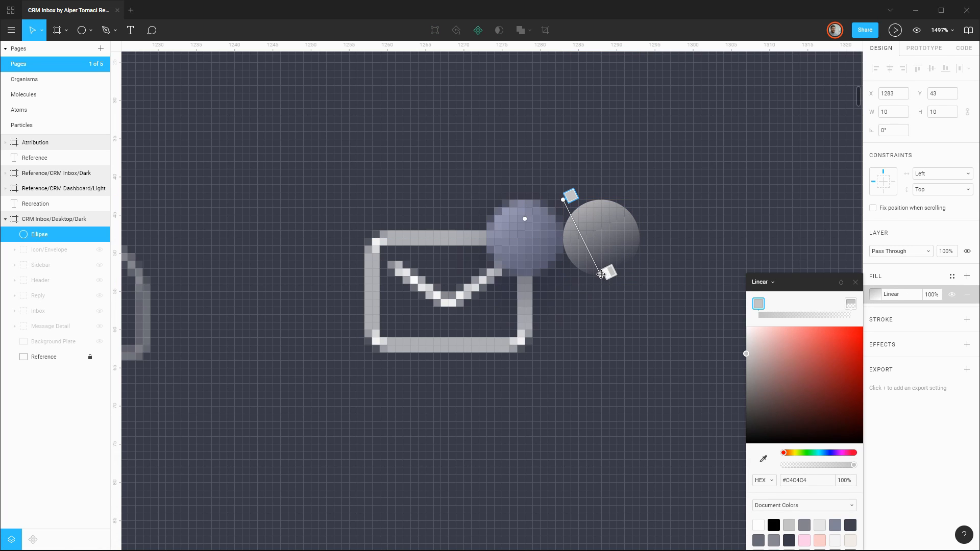
pyautogui.moveTo(600, 275); pyautogui.dragTo(639, 276)
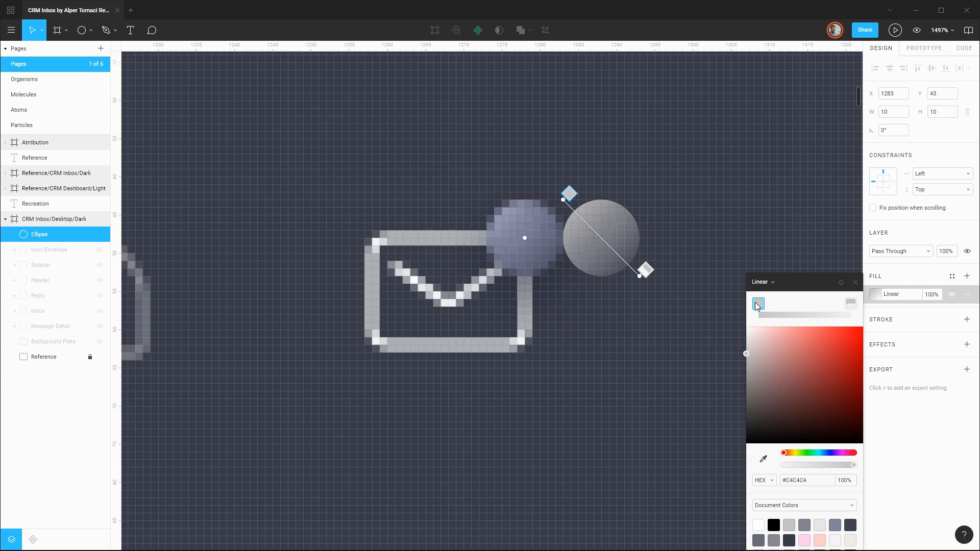
# Sample the gradient's start color #9699B3 and end color #57596F from the reference notification dot.
pyautogui.click(762, 461)
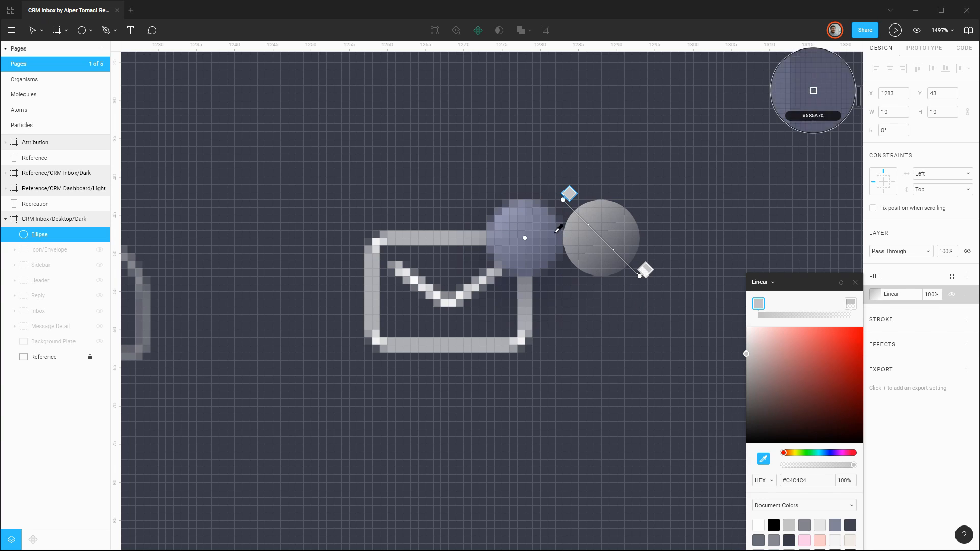
pyautogui.click(504, 211)
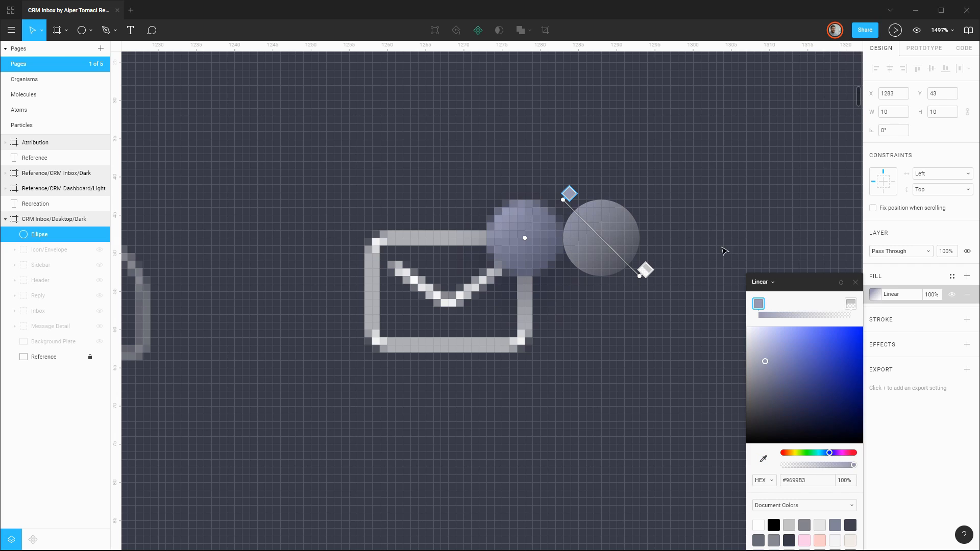
pyautogui.click(849, 303)
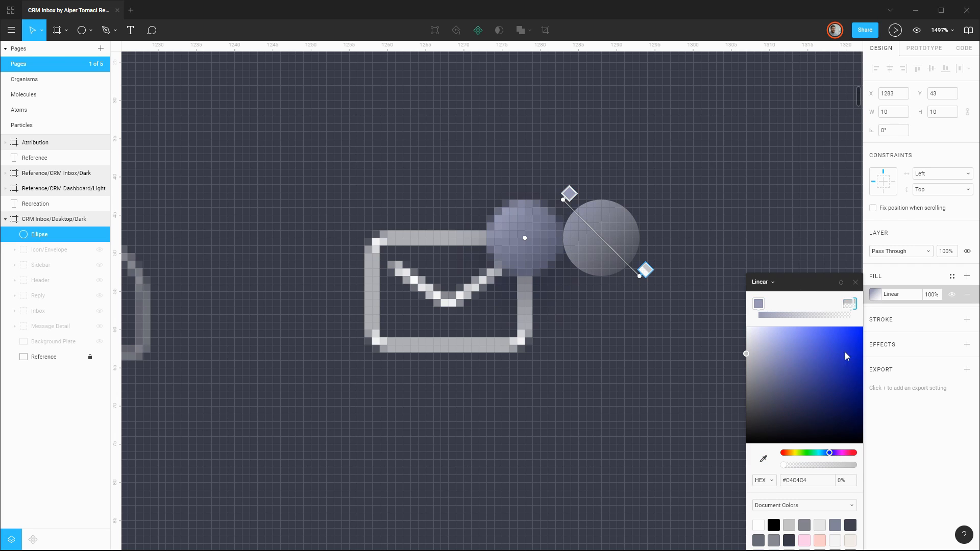
pyautogui.click(764, 460)
pyautogui.click(549, 257)
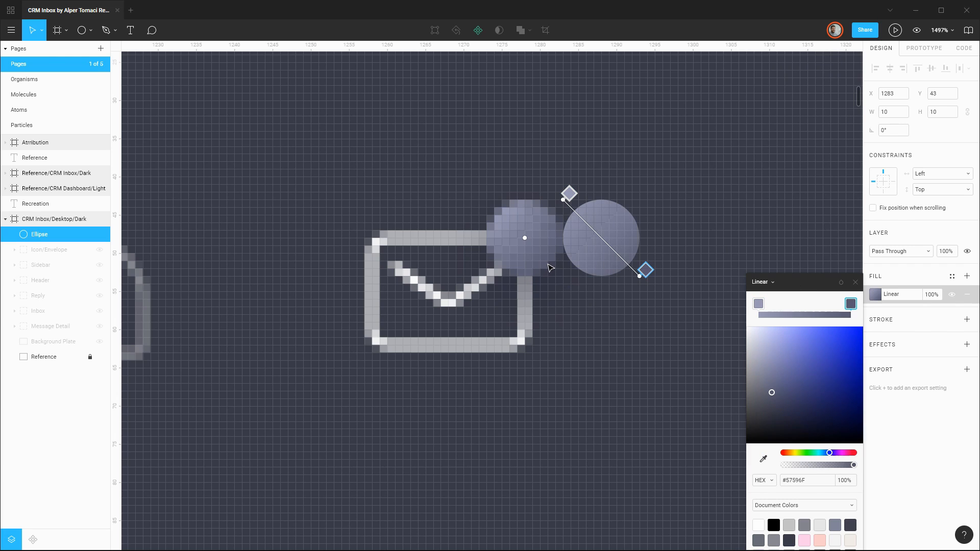
pyautogui.click(869, 295)
pyautogui.click(678, 249)
# Move the circle 10 px left over the reference dot to X 1273 and rename it Notification Dot.
pyautogui.click(607, 236)
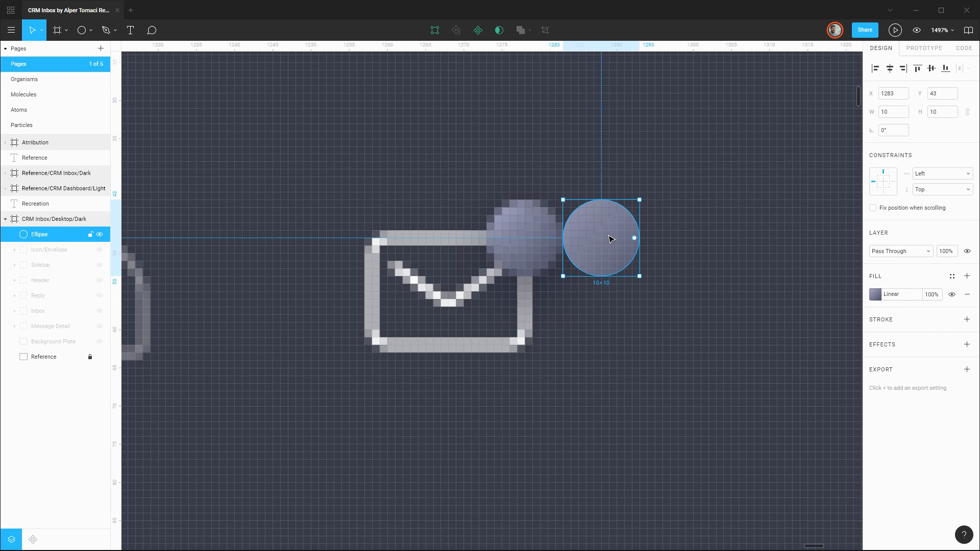
pyautogui.hotkey('shift', 'Left')
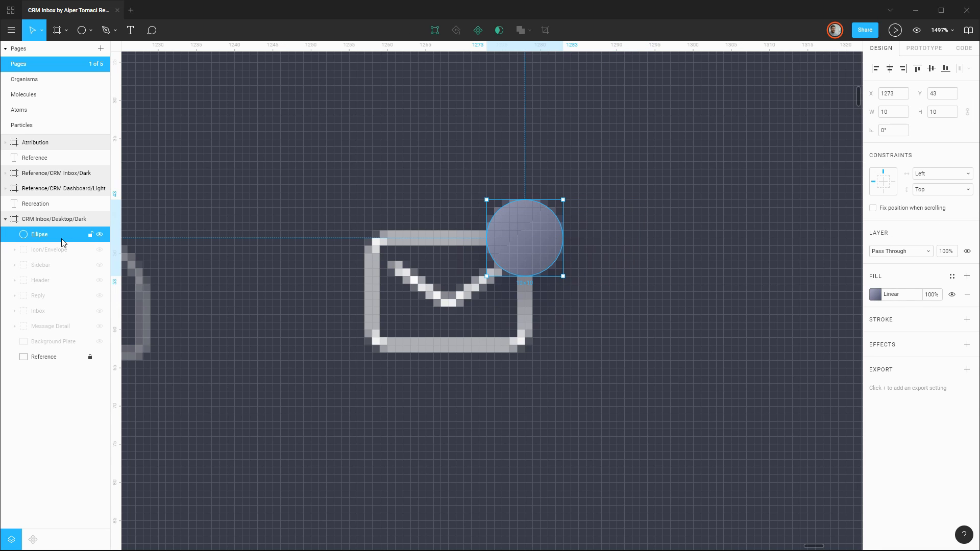
pyautogui.doubleClick(61, 237)
pyautogui.write('N')
pyautogui.write('otification Dot')
pyautogui.press('Return')
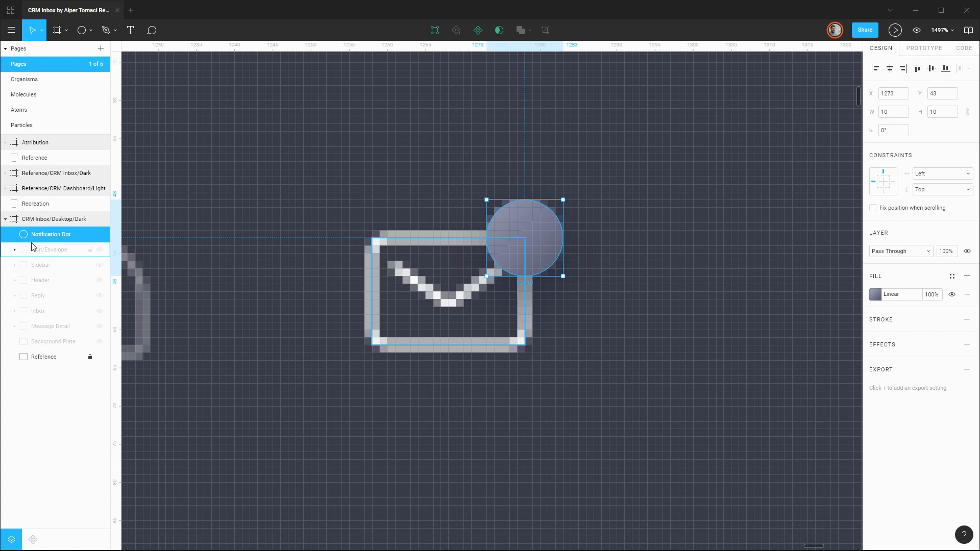
# Show Icon/Envelope again and check it together with the dot while the Reference layer is briefly hidden.
pyautogui.scroll(-5, 393, 237)
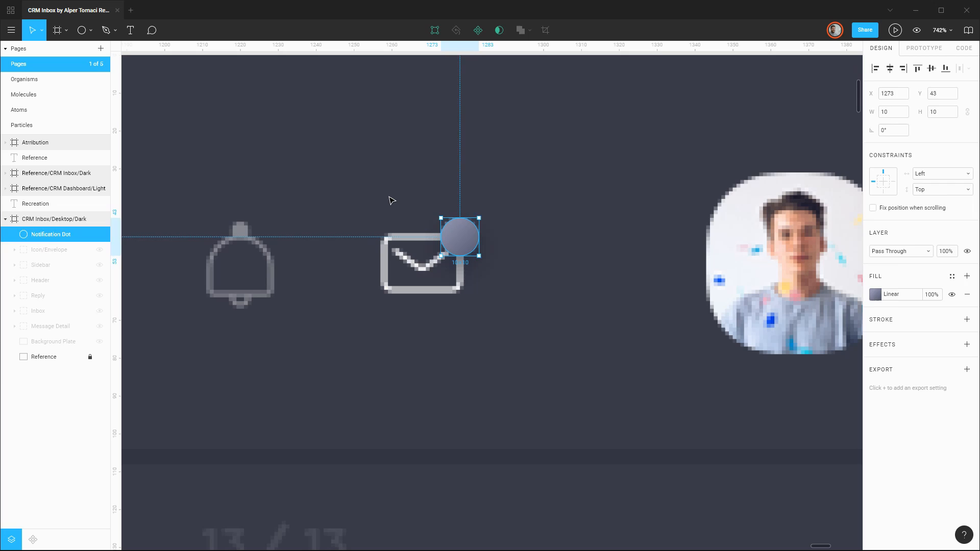
pyautogui.click(391, 200)
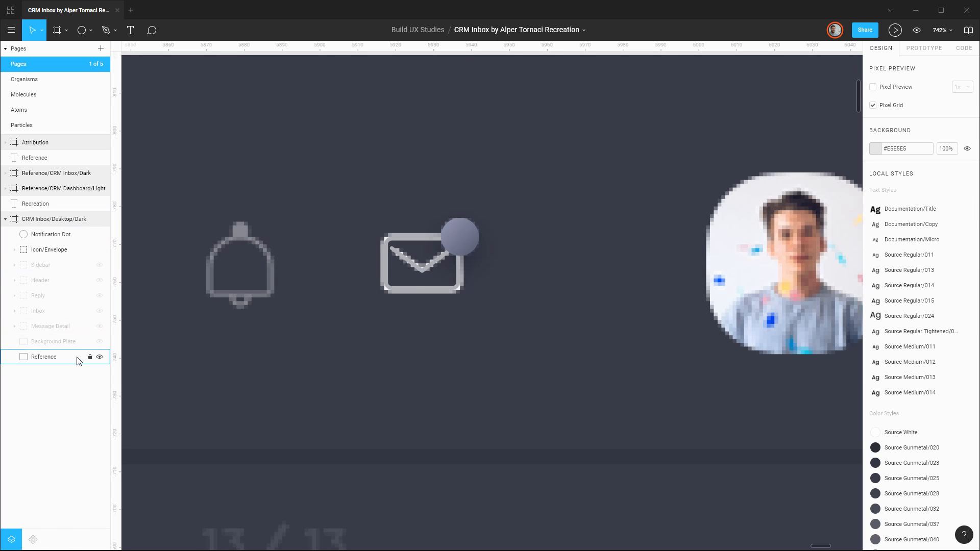
pyautogui.click(102, 356)
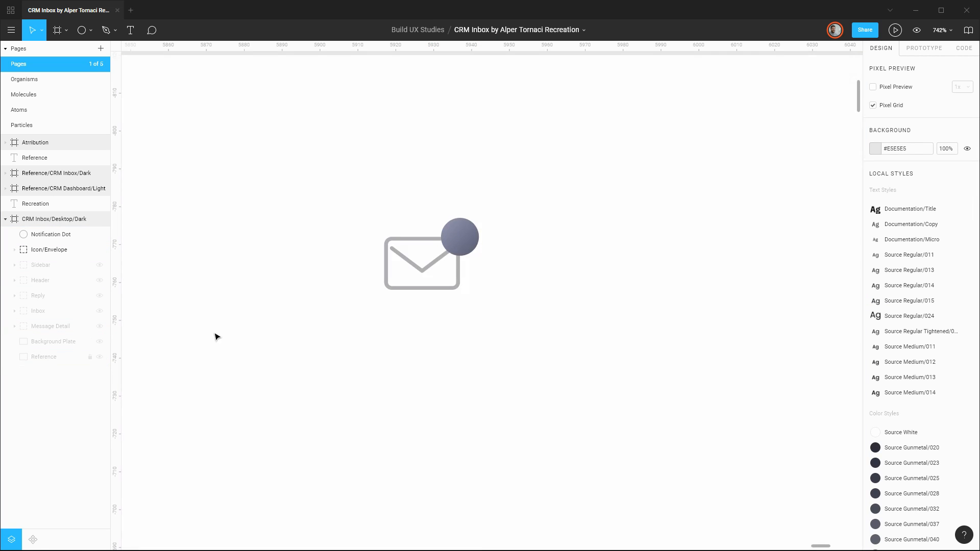
pyautogui.click(100, 357)
pyautogui.scroll(-3, 403, 265)
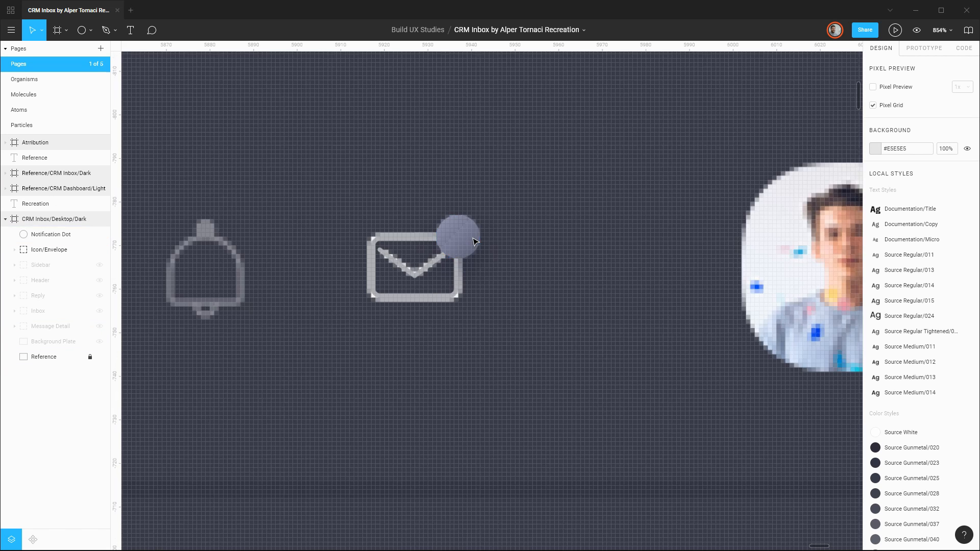
pyautogui.scroll(5, 494, 243)
pyautogui.scroll(-5, 494, 243)
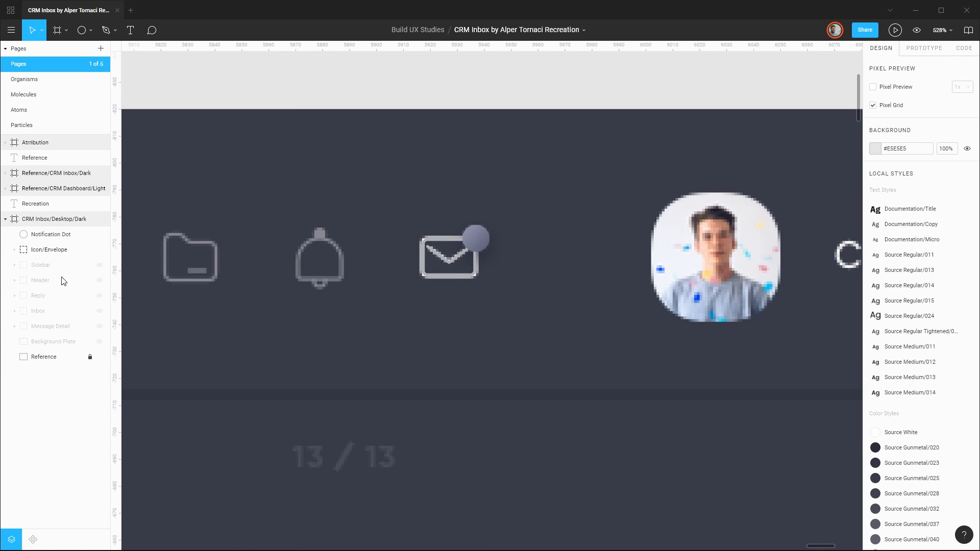
# Show the Header group and move Notification Dot and Icon/Envelope into it, directly below Icon/Bell.
pyautogui.click(45, 249)
pyautogui.keyDown('shift'); pyautogui.click(39, 234); pyautogui.keyUp('shift')
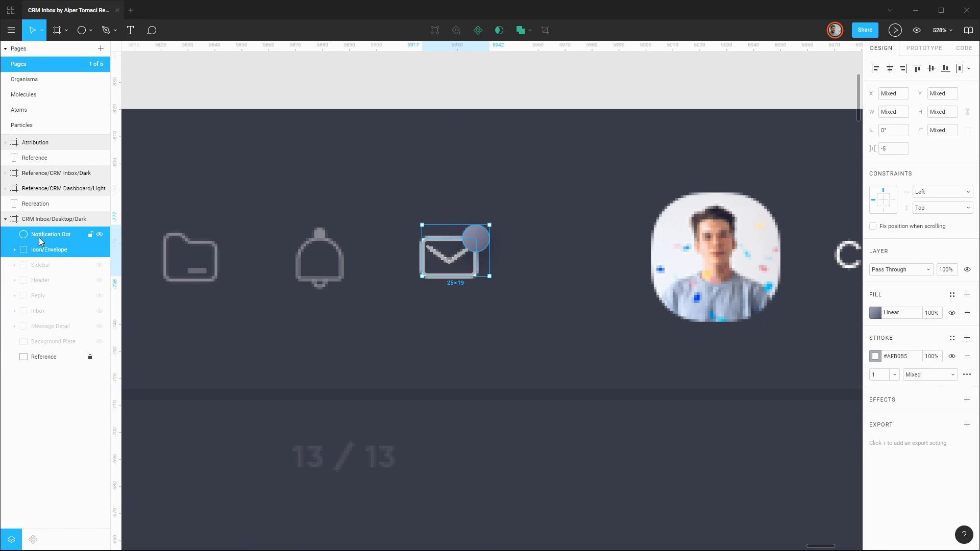
pyautogui.click(99, 281)
pyautogui.click(14, 280)
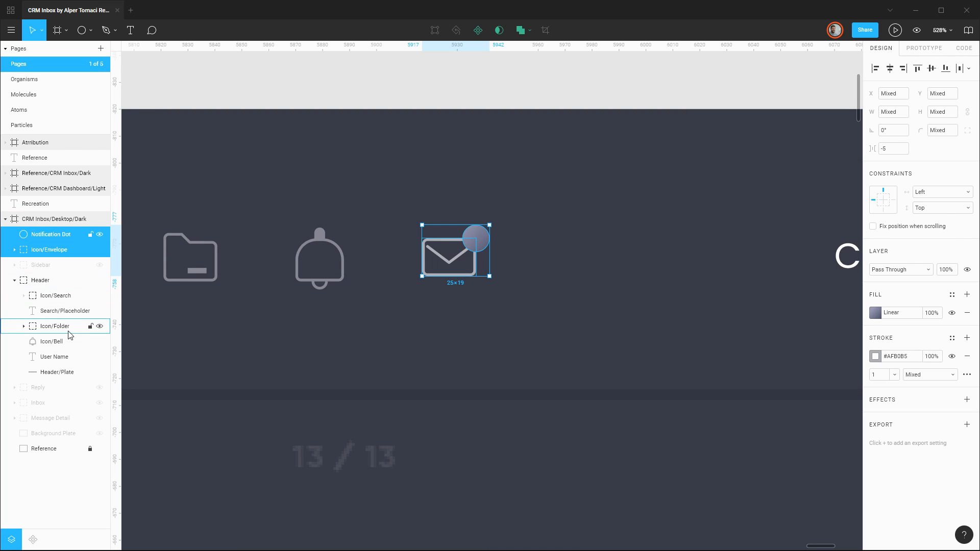
pyautogui.moveTo(70, 335)
pyautogui.mouseDown()
pyautogui.moveTo(66, 372)
pyautogui.moveTo(62, 346)
pyautogui.mouseUp()
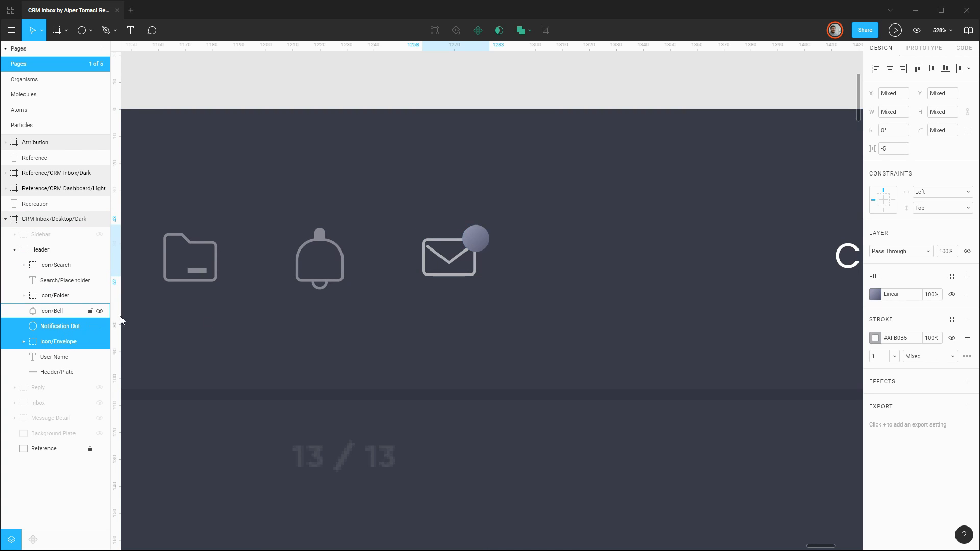
pyautogui.click(459, 327)
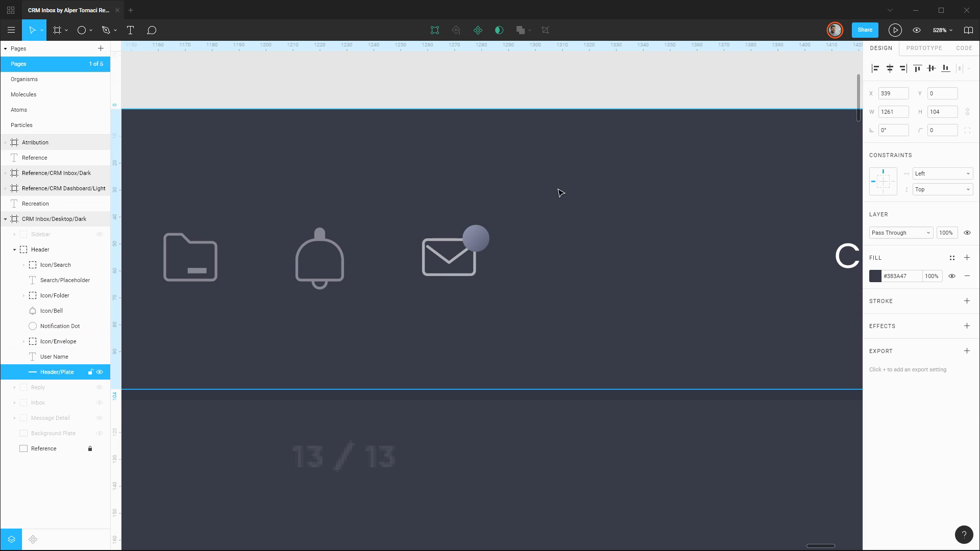
pyautogui.scroll(-1, 549, 177)
pyautogui.moveTo(357, 180); pyautogui.dragTo(557, 189)
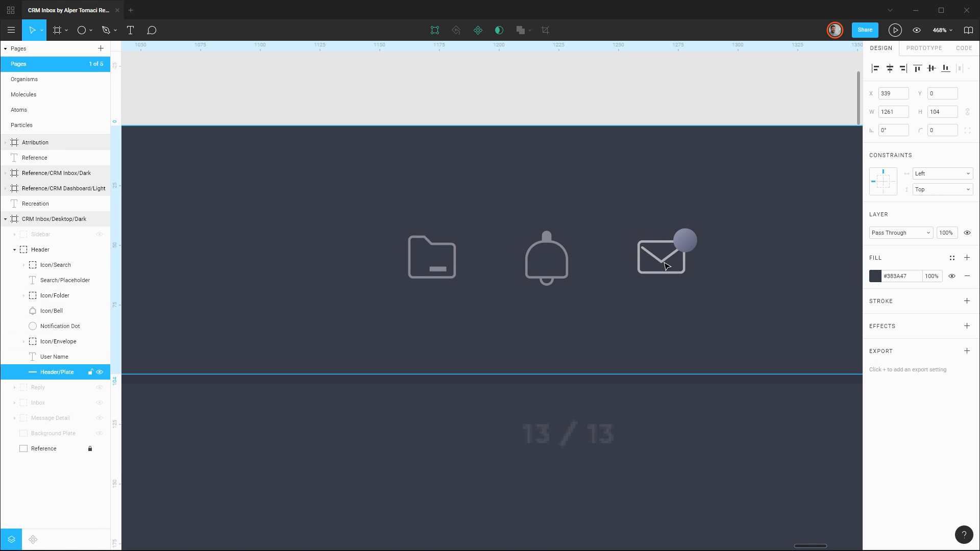
pyautogui.scroll(-3, 666, 258)
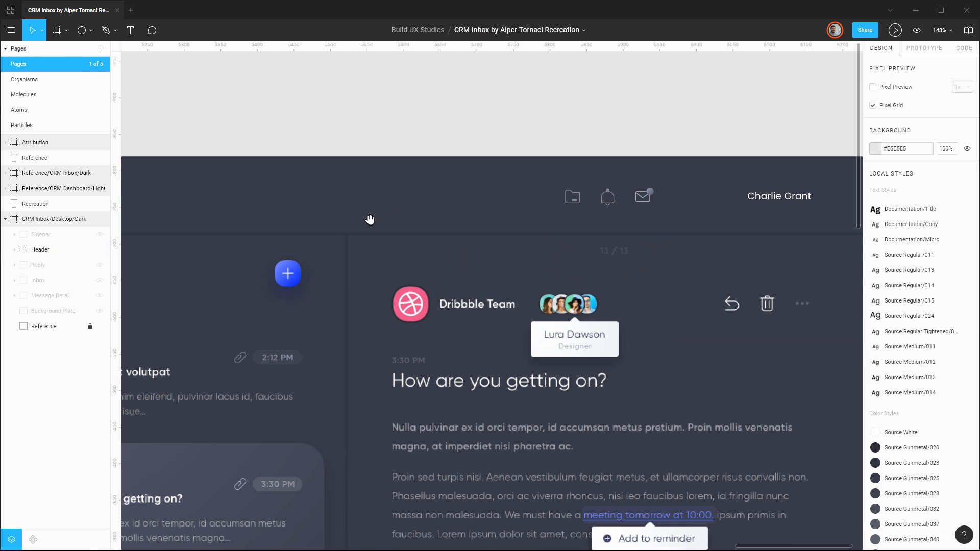
pyautogui.moveTo(290, 217); pyautogui.dragTo(562, 201)
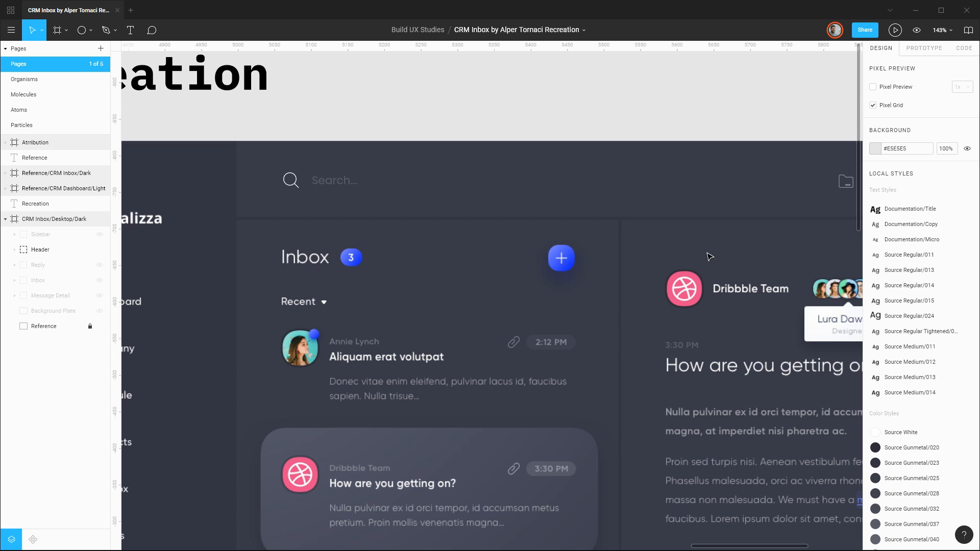
pyautogui.hscroll(5, 785, 248)
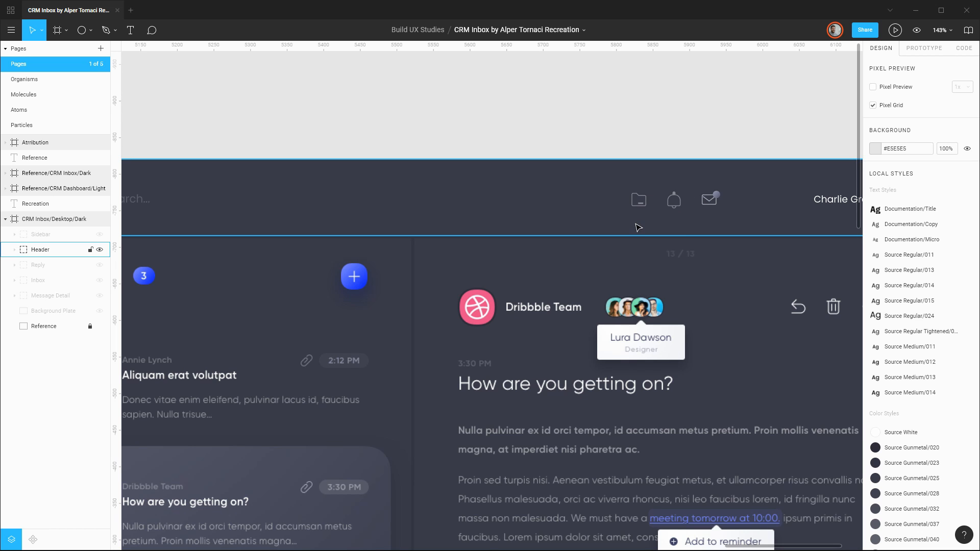
# Build the blue add button's plus sign from rectangles, set its fill, combine them into one shape and name it Add Icon.
pyautogui.hscroll(-5, 638, 227)
pyautogui.scroll(6, 608, 302)
pyautogui.press('r')
pyautogui.moveTo(568, 271)
pyautogui.mouseDown()
pyautogui.moveTo(576, 329)
pyautogui.moveTo(536, 300)
pyautogui.mouseUp()
pyautogui.click(875, 295)
pyautogui.click(520, 30)
pyautogui.hotkey('ctrl', 'r')
pyautogui.write('Add Icon')
# Move the Add Icon into the Inbox group and group it with the blue button plate as Add Button.
pyautogui.click(14, 295)
pyautogui.moveTo(50, 234); pyautogui.dragTo(50, 334)
pyautogui.hotkey('ctrl', 'g')
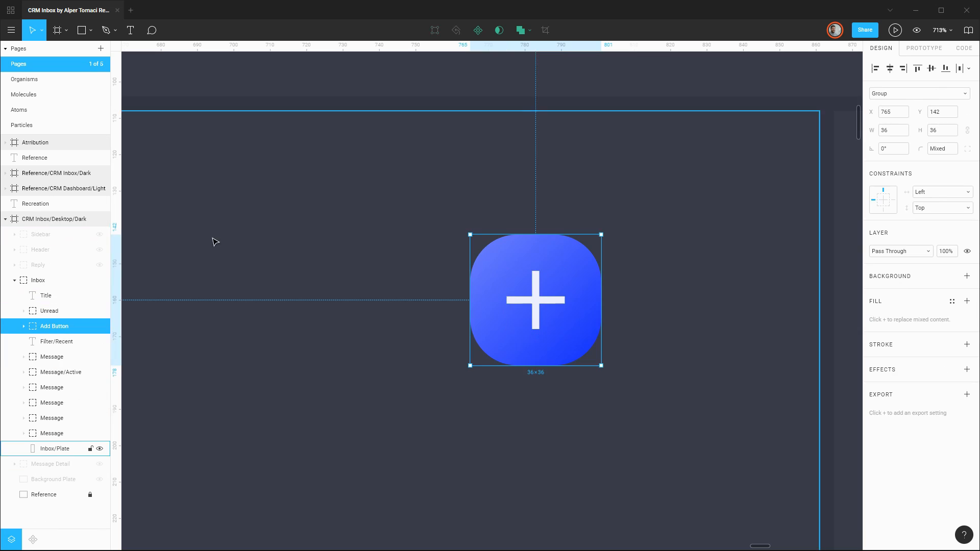
# Draw a downward-pointing 8 × 8 triangle for the caret beside Recent, with fill #FFFFFF and corner radius 1.
pyautogui.click(91, 30)
pyautogui.click(103, 98)
pyautogui.moveTo(379, 297); pyautogui.dragTo(401, 320)
pyautogui.moveTo(405, 324); pyautogui.dragTo(350, 266)
pyautogui.moveTo(379, 298); pyautogui.dragTo(372, 290)
pyautogui.click(875, 313)
pyautogui.click(941, 130)
pyautogui.write('1')
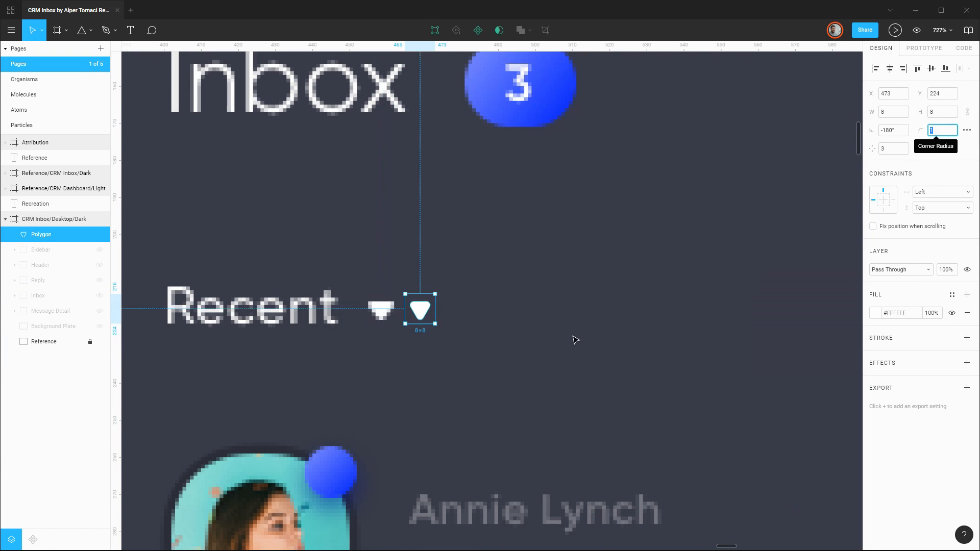
# Rename the triangle Icon/Caret, move it into the Inbox group and group it with the Filter/Recent text.
pyautogui.hotkey('ctrl', 'r')
pyautogui.write('Icon/Caret')
pyautogui.click(15, 296)
pyautogui.moveTo(49, 234); pyautogui.dragTo(50, 363)
pyautogui.keyDown('shift'); pyautogui.click(48, 341); pyautogui.keyUp('shift')
pyautogui.hotkey('ctrl', 'g')
# Crop the upper and left areas off the unlocked Reference copy's image, reducing it to 1148 × 1256.
pyautogui.click(14, 281)
pyautogui.click(43, 326)
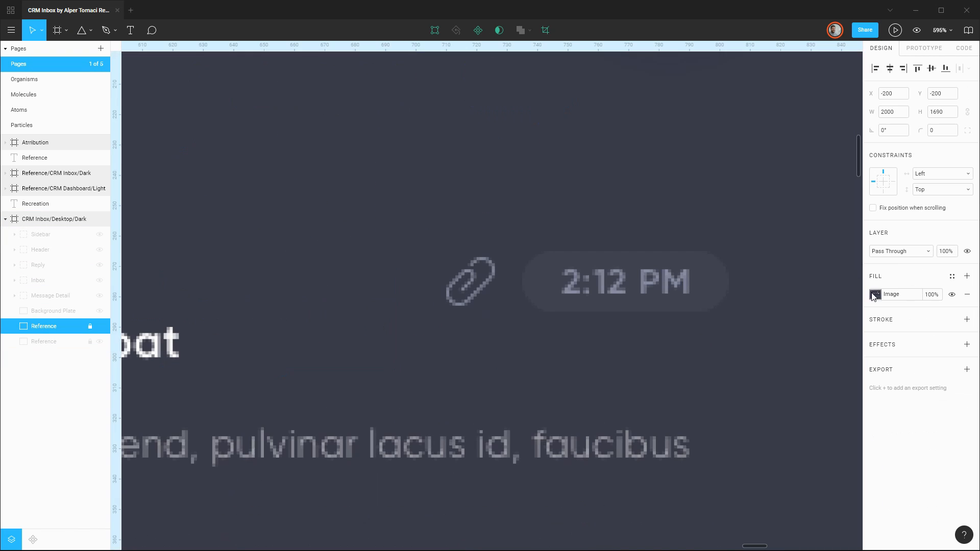
pyautogui.click(875, 294)
pyautogui.scroll(-10, 529, 297)
pyautogui.moveTo(398, 243); pyautogui.dragTo(127, 91)
pyautogui.moveTo(128, 91); pyautogui.dragTo(731, 304)
pyautogui.press('Return')
pyautogui.hotkey('ctrl', 'shift', 'l')
pyautogui.doubleClick(645, 249)
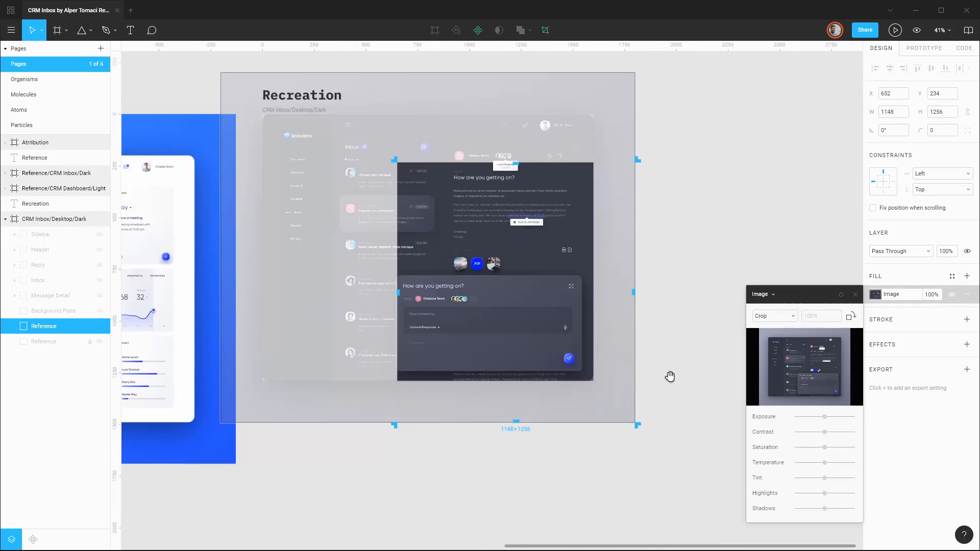
# Crop the Reference copy to 22 × 27 around the paperclip and rotate it 45° so the clip stands upright.
pyautogui.moveTo(634, 421); pyautogui.dragTo(415, 168)
pyautogui.scroll(10, 415, 173)
pyautogui.press('Return')
pyautogui.moveTo(441, 218); pyautogui.dragTo(464, 171)
pyautogui.scroll(5, 393, 167)
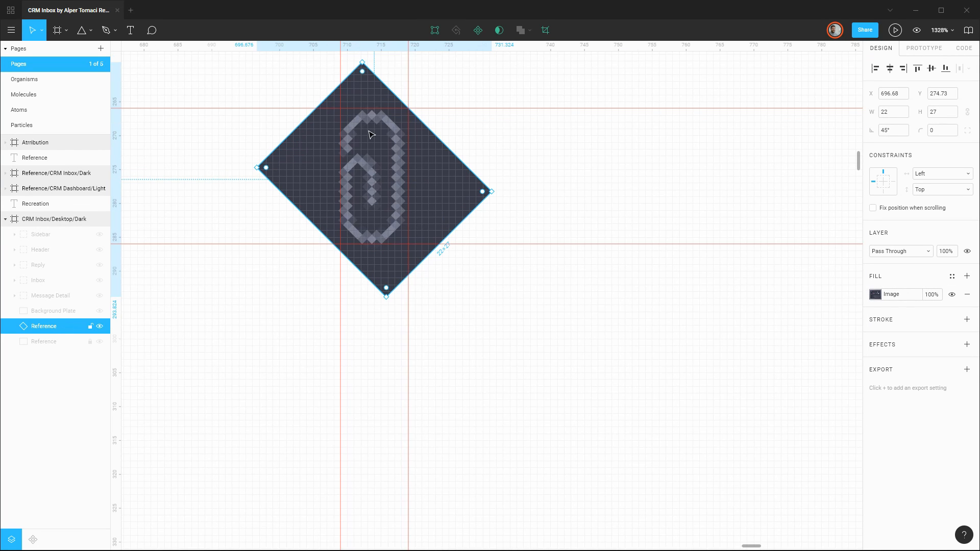
# Draw an unfilled, stroked rectangle about 9 × 20 over the paperclip's outer loop and set its corner radius to 35.
pyautogui.press('r')
pyautogui.moveTo(340, 108); pyautogui.dragTo(401, 244)
pyautogui.click(967, 294)
pyautogui.click(966, 301)
pyautogui.click(946, 133)
pyautogui.write('35')
# Draw a stroked, unfilled rectangle about 6 × 8 with top corner radius 3 over the inner loop, and widen the outer one to 10.
pyautogui.scroll(3, 505, 223)
pyautogui.press('r')
pyautogui.moveTo(341, 242)
pyautogui.mouseDown()
pyautogui.moveTo(381, 283)
pyautogui.moveTo(389, 322)
pyautogui.mouseUp()
pyautogui.click(967, 130)
pyautogui.click(887, 149)
pyautogui.write('3')
pyautogui.moveTo(390, 283); pyautogui.dragTo(400, 282)
pyautogui.moveTo(430, 272); pyautogui.dragTo(439, 271)
pyautogui.click(967, 313)
pyautogui.click(967, 319)
pyautogui.press('p')
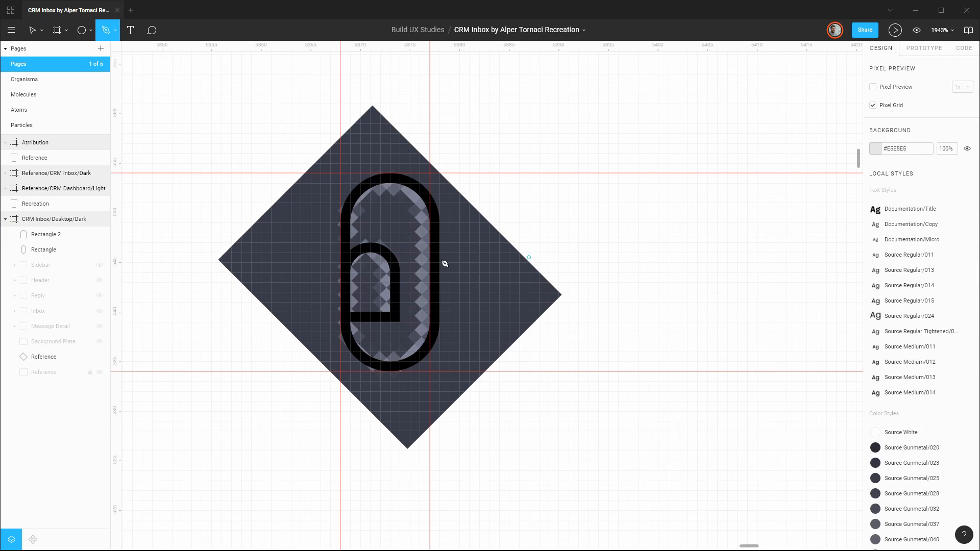
pyautogui.click(341, 232)
pyautogui.moveTo(390, 173); pyautogui.dragTo(430, 173)
pyautogui.moveTo(439, 232); pyautogui.dragTo(439, 253)
pyautogui.click(439, 332)
pyautogui.moveTo(390, 372); pyautogui.dragTo(350, 371)
pyautogui.click(340, 332)
pyautogui.click(340, 262)
pyautogui.click(400, 262)
pyautogui.moveTo(370, 243); pyautogui.dragTo(341, 193)
pyautogui.click(400, 322)
pyautogui.moveTo(430, 232); pyautogui.dragTo(430, 173)
pyautogui.hotkey('ctrl', 'z')
pyautogui.hotkey('ctrl', 'z')
pyautogui.hotkey('ctrl', 'z')
pyautogui.hotkey('ctrl', 'z')
pyautogui.hotkey('ctrl', 'z')
pyautogui.hotkey('ctrl', 'z')
pyautogui.press('Delete')
# Trace the paperclip as one open Pen path along the outer guide rectangle and around the inner loop.
pyautogui.press('p')
pyautogui.click(340, 222)
pyautogui.moveTo(440, 222); pyautogui.dragTo(439, 238)
pyautogui.click(439, 322)
pyautogui.moveTo(390, 372); pyautogui.dragTo(350, 372)
pyautogui.click(341, 322)
pyautogui.moveTo(370, 242); pyautogui.dragTo(390, 242)
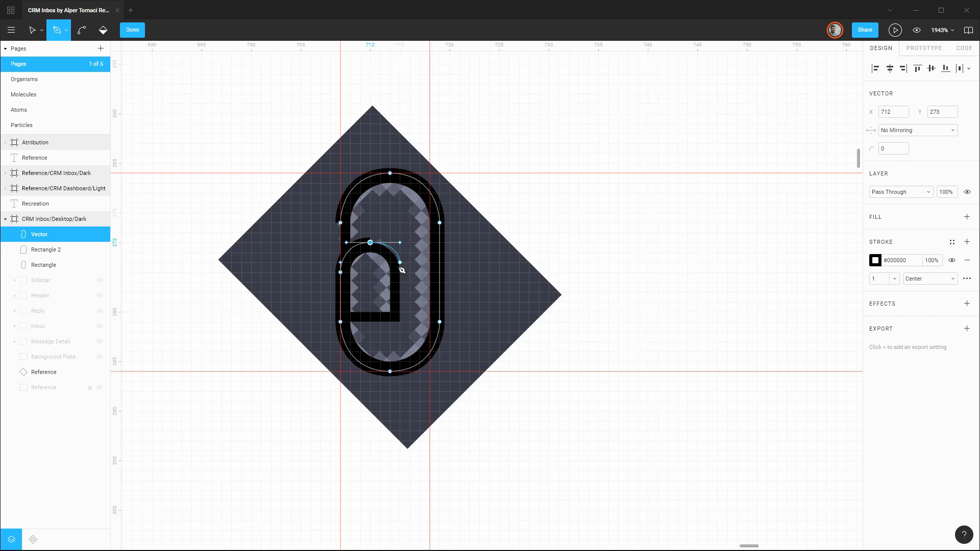
pyautogui.click(399, 311)
# Delete the two guide rectangles and set the paperclip path's stroke color to #818498.
pyautogui.press('Delete')
pyautogui.click(39, 234)
pyautogui.click(875, 319)
pyautogui.click(835, 490)
# Shift the paperclip path 10 px aside to compare it with the reference, and shift it back.
pyautogui.hotkey('shift', 'Right')
pyautogui.click(660, 236)
pyautogui.click(39, 235)
pyautogui.hotkey('shift', 'Left')
# Shrink the paperclip path to 7 × 18 to fit the upright reference clip.
pyautogui.moveTo(385, 173); pyautogui.dragTo(385, 183)
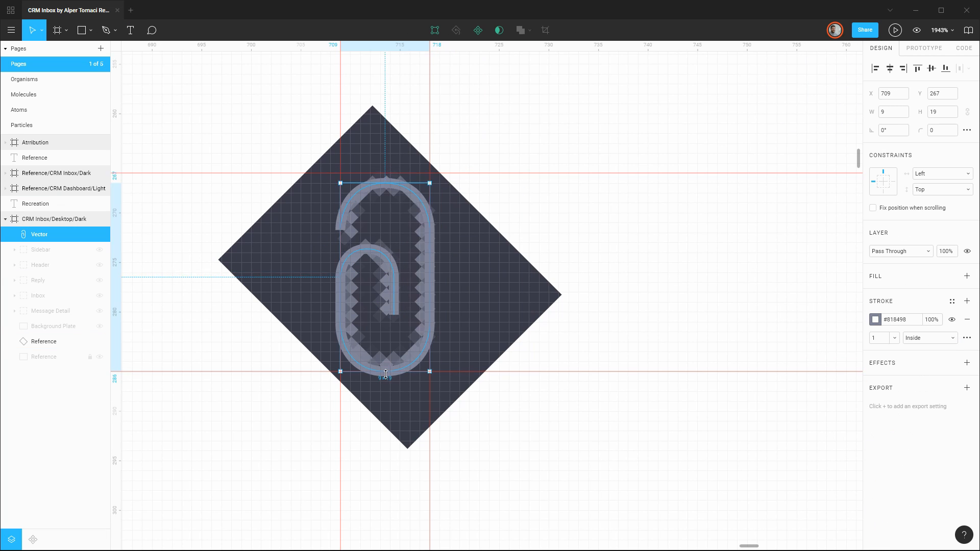
pyautogui.moveTo(386, 372); pyautogui.dragTo(385, 361)
pyautogui.moveTo(430, 272); pyautogui.dragTo(420, 272)
# Extend the paperclip path's open upper end slightly downward and open its advanced stroke settings.
pyautogui.click(40, 234)
pyautogui.press('Return')
pyautogui.click(351, 233)
pyautogui.click(967, 278)
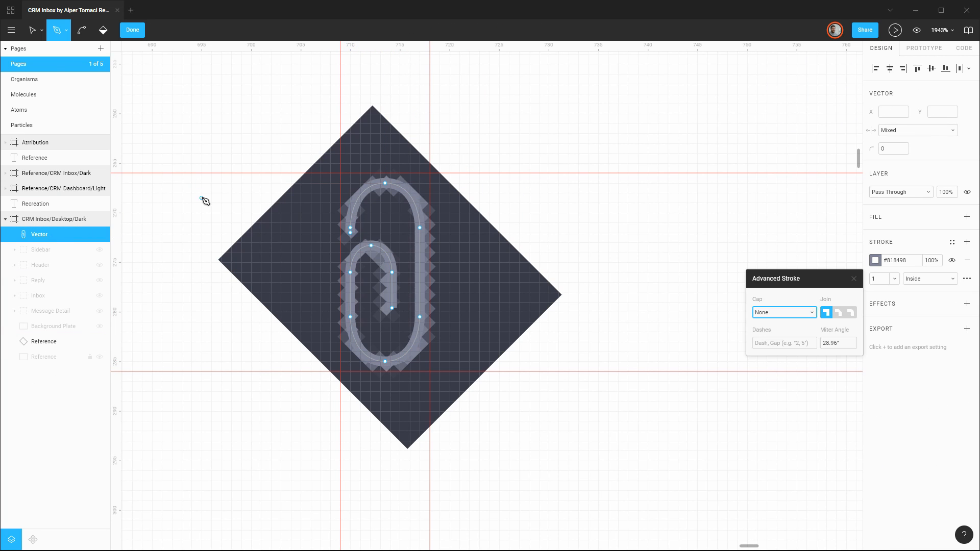
pyautogui.click(206, 201)
# Delete the rotated Reference copy and show the original locked Reference layer.
pyautogui.click(44, 341)
pyautogui.press('Delete')
pyautogui.click(100, 343)
# Rotate the paperclip path to -45° and place it over the reference paperclip at X 721.73, Y 266.
pyautogui.click(40, 234)
pyautogui.moveTo(427, 175); pyautogui.dragTo(481, 233)
pyautogui.moveTo(397, 270); pyautogui.dragTo(440, 260)
# Rename the paperclip vector Icon/Paperclip and move it into a message group inside Inbox.
pyautogui.doubleClick(43, 235)
pyautogui.write('Icon/Paperclip')
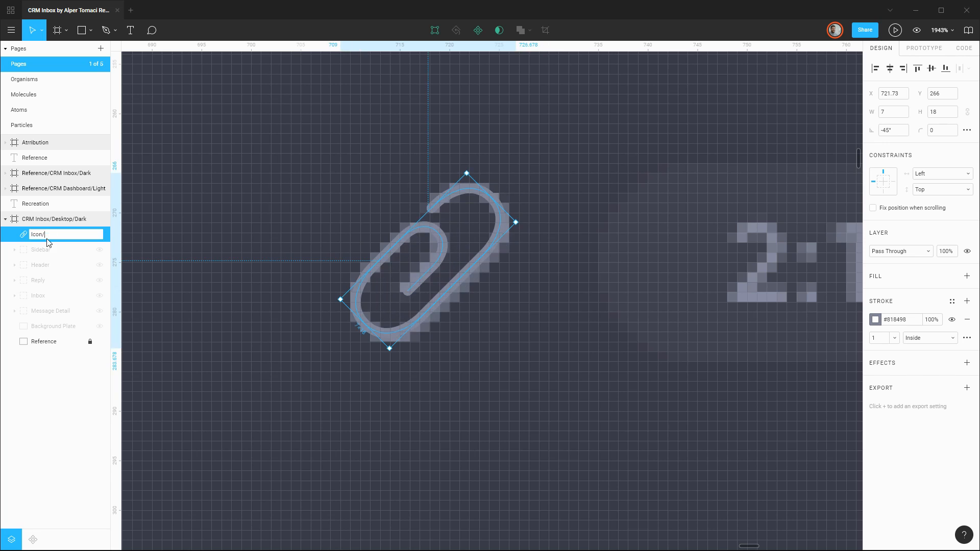
pyautogui.click(14, 295)
pyautogui.scroll(-10, 458, 323)
pyautogui.click(100, 295)
pyautogui.click(23, 372)
pyautogui.moveTo(49, 234); pyautogui.dragTo(59, 441)
pyautogui.click(100, 280)
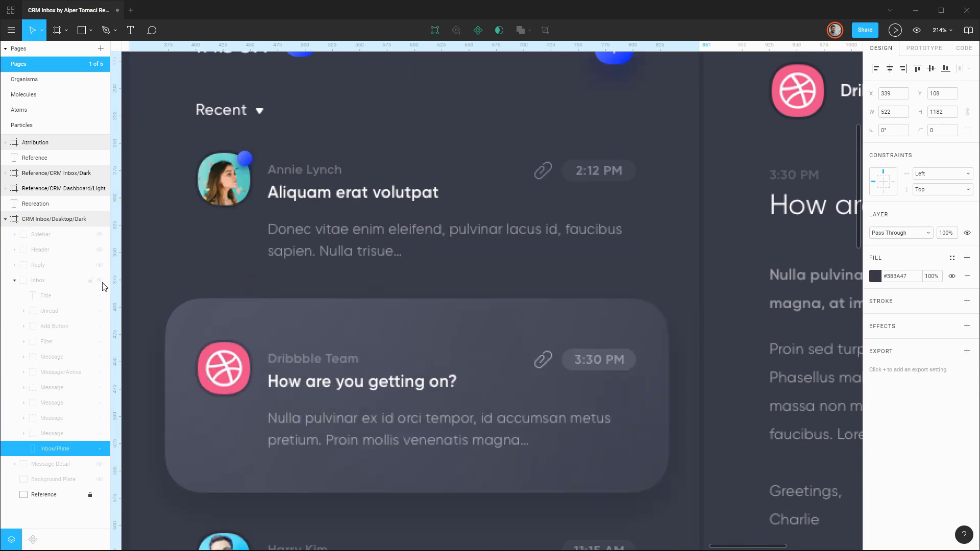
# Duplicate the paperclip icon down to the active 3:30 PM message, file it in that message's group and hide Inbox.
pyautogui.click(100, 280)
pyautogui.moveTo(50, 337); pyautogui.dragTo(76, 453)
pyautogui.scroll(-5, 472, 330)
pyautogui.click(24, 357)
pyautogui.click(24, 372)
pyautogui.moveTo(507, 249); pyautogui.dragTo(508, 345)
pyautogui.click(100, 295)
pyautogui.moveTo(52, 433); pyautogui.dragTo(81, 460)
pyautogui.scroll(10, 513, 340)
pyautogui.click(14, 280)
# Draw a 2 × 12 rectangle in #434551 as the slash of the 13 / 13 thread count and rotate it to -30°.
pyautogui.scroll(-10, 399, 356)
pyautogui.scroll(10, 553, 177)
pyautogui.press('r')
pyautogui.click(893, 131)
pyautogui.moveTo(521, 276)
pyautogui.mouseDown()
pyautogui.moveTo(526, 313)
pyautogui.moveTo(545, 250)
pyautogui.moveTo(537, 241)
pyautogui.mouseUp()
pyautogui.write('-30')
pyautogui.press('Return')
pyautogui.click(540, 237)
# Move the slash rectangle into the Message/Thread Count group of Message Detail and hide Message Detail again.
pyautogui.click(99, 311)
pyautogui.click(14, 310)
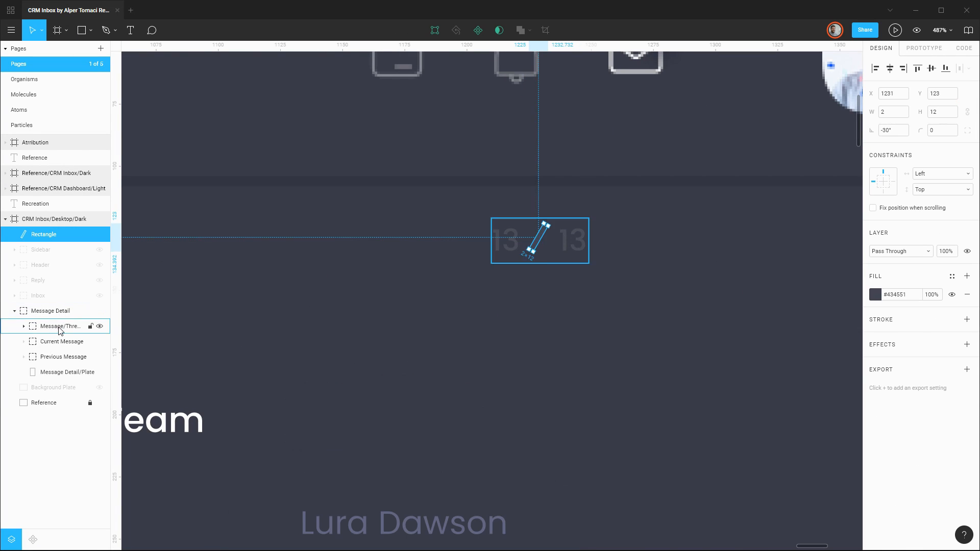
pyautogui.click(23, 326)
pyautogui.moveTo(44, 234); pyautogui.dragTo(66, 349)
pyautogui.doubleClick(70, 343)
pyautogui.click(99, 295)
pyautogui.scroll(-5, 586, 196)
pyautogui.scroll(10, 796, 271)
pyautogui.press('r')
pyautogui.moveTo(382, 394); pyautogui.dragTo(387, 348)
pyautogui.hotkey('ctrl', 'z')
# Trace the reply icon's hooked shaft over the reference with the Pen tool, curving it around at its far end.
pyautogui.press('p')
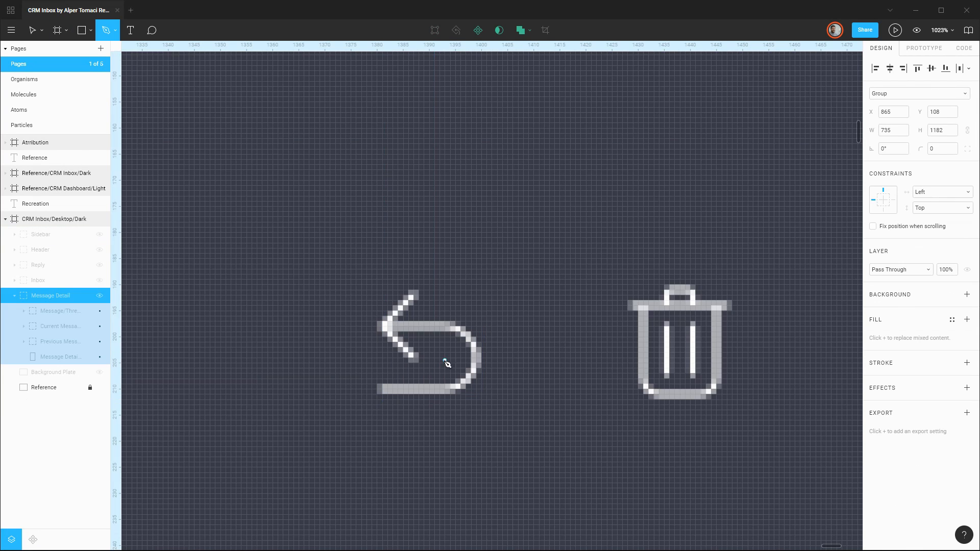
pyautogui.click(382, 326)
pyautogui.click(449, 326)
pyautogui.click(481, 358)
pyautogui.click(449, 389)
pyautogui.click(382, 389)
# Add the two arrowhead strokes to the reply path and color its 1 px stroke #FDFDFD.
pyautogui.click(413, 294)
pyautogui.click(382, 326)
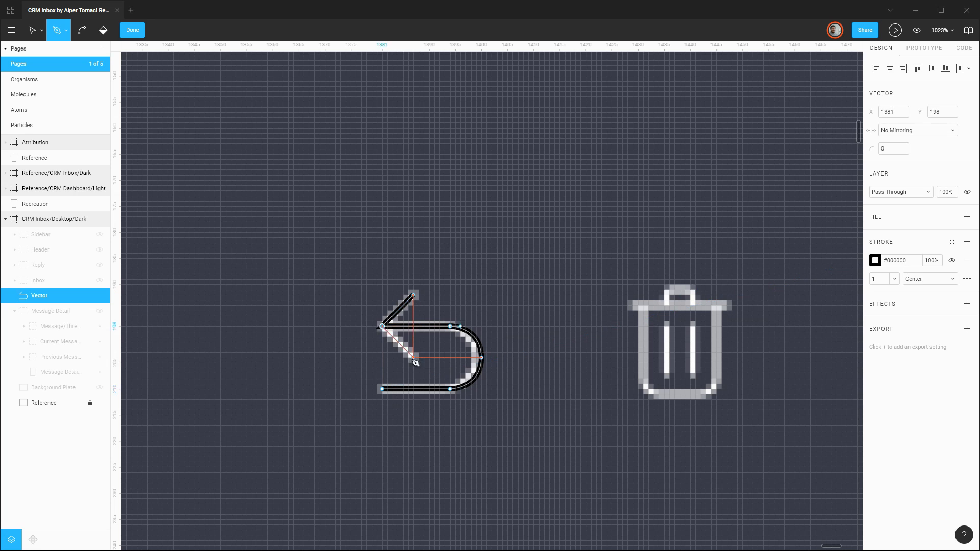
pyautogui.click(413, 358)
pyautogui.press('Escape')
pyautogui.hotkey('shift', 'Right')
pyautogui.click(875, 319)
# Rename the reply arrow Icon/Reply, move it into the Current Message group and hide Message Detail.
pyautogui.doubleClick(39, 295)
pyautogui.write('Icon/Reply')
pyautogui.click(99, 311)
pyautogui.scroll(-10, 690, 290)
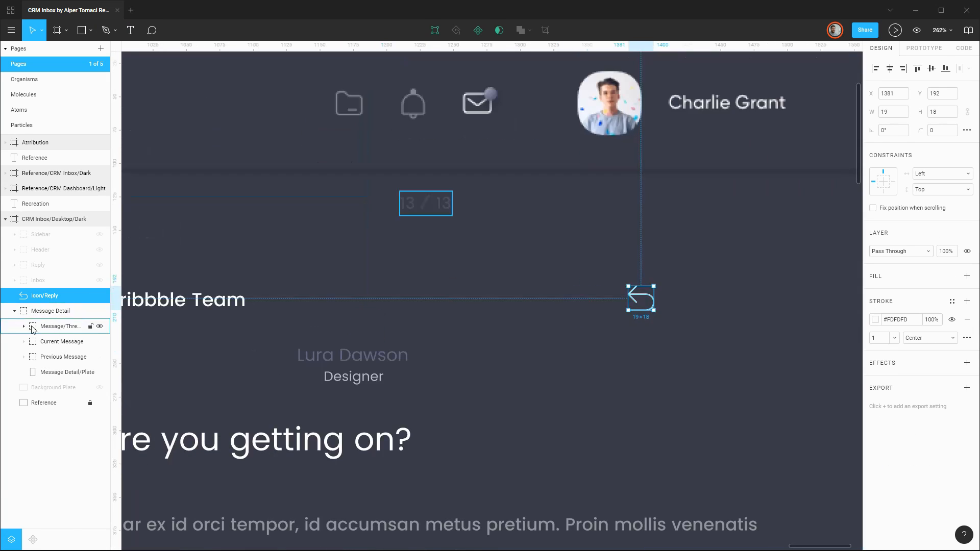
pyautogui.click(23, 342)
pyautogui.moveTo(43, 296); pyautogui.dragTo(66, 375)
pyautogui.click(99, 295)
# Draw the trashcan body as a 16 × 19 rectangle with lower corner radii of 2 and a 1 px inside stroke.
pyautogui.scroll(10, 741, 291)
pyautogui.press('r')
pyautogui.moveTo(398, 291); pyautogui.dragTo(487, 396)
pyautogui.click(967, 130)
pyautogui.click(931, 150)
pyautogui.click(966, 319)
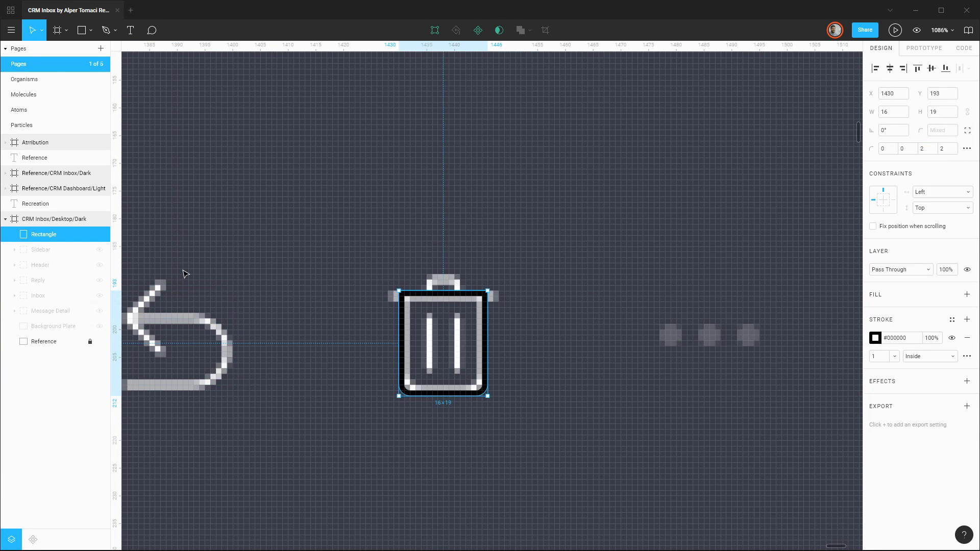
# Add the trashcan's lid bar and two 1 × 11 ridges spaced 4 apart, coloring the parts #FFFFFF.
pyautogui.press('r')
pyautogui.moveTo(388, 291); pyautogui.dragTo(498, 302)
pyautogui.press('i')
pyautogui.click(485, 339)
pyautogui.moveTo(426, 313)
pyautogui.mouseDown()
pyautogui.moveTo(432, 374)
pyautogui.moveTo(456, 343)
pyautogui.mouseUp()
pyautogui.keyDown('shift'); pyautogui.click(429, 343); pyautogui.keyUp('shift')
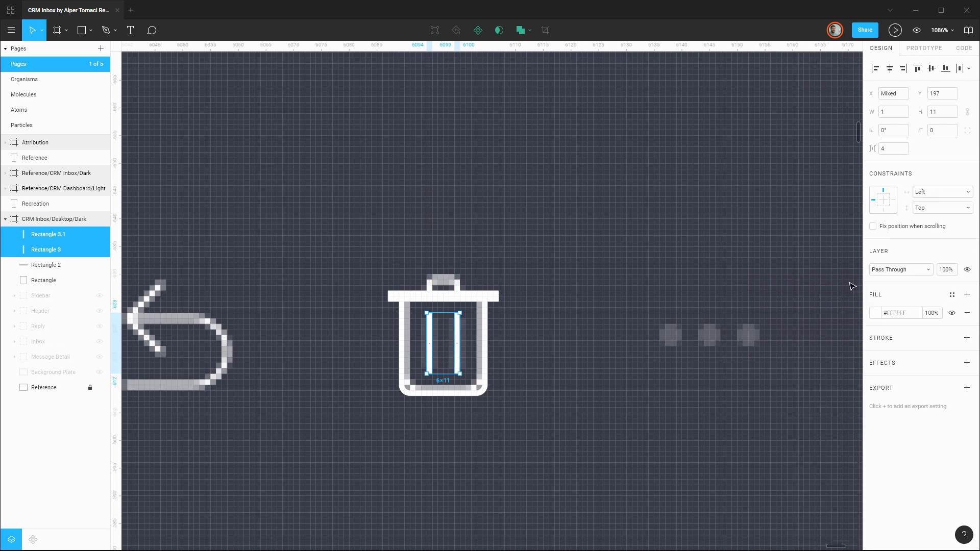
# Draw the trashcan's small round-cornered handle above the lid and show Message Detail.
pyautogui.scroll(5, 454, 283)
pyautogui.moveTo(387, 260); pyautogui.dragTo(468, 302)
pyautogui.click(912, 150)
pyautogui.click(606, 334)
pyautogui.click(100, 372)
pyautogui.click(604, 358)
pyautogui.scroll(-7, 605, 361)
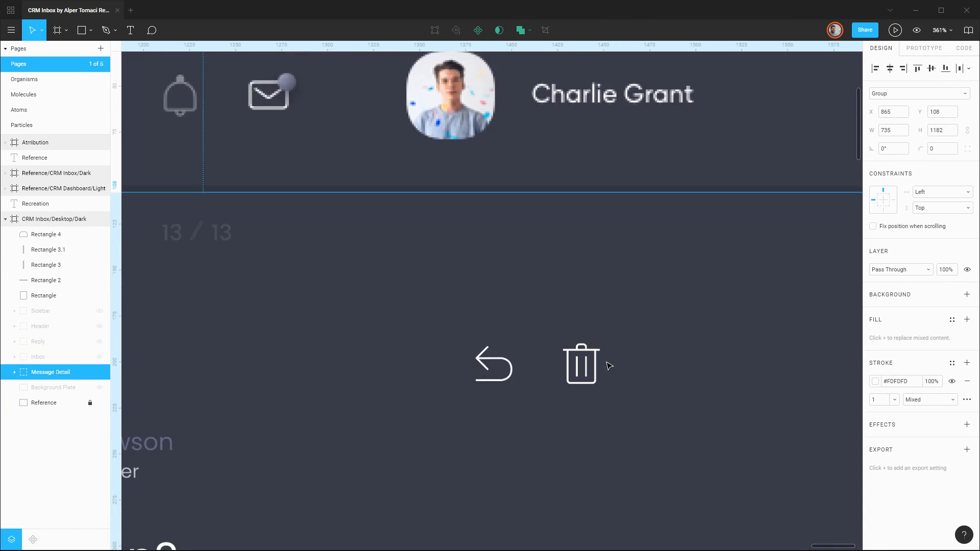
# Rename the trashcan layers Icon/Trashcan/Handle, Icon/Trashcan/Ridge (twice), Icon/Trashcan/Lid and Icon/Trashcan/Body, and group them.
pyautogui.scroll(1, 582, 364)
pyautogui.doubleClick(50, 235)
pyautogui.write('Icon/Trashcan/Handle')
pyautogui.doubleClick(50, 250)
pyautogui.write('Icon/Trashcna/Ridge')
pyautogui.doubleClick(46, 265)
pyautogui.write('Icon/Trashcan/Ridge')
pyautogui.doubleClick(41, 280)
pyautogui.write('Icon/Trashcan/Lid')
pyautogui.doubleClick(46, 297)
pyautogui.write('Icon/Trashcan/Body')
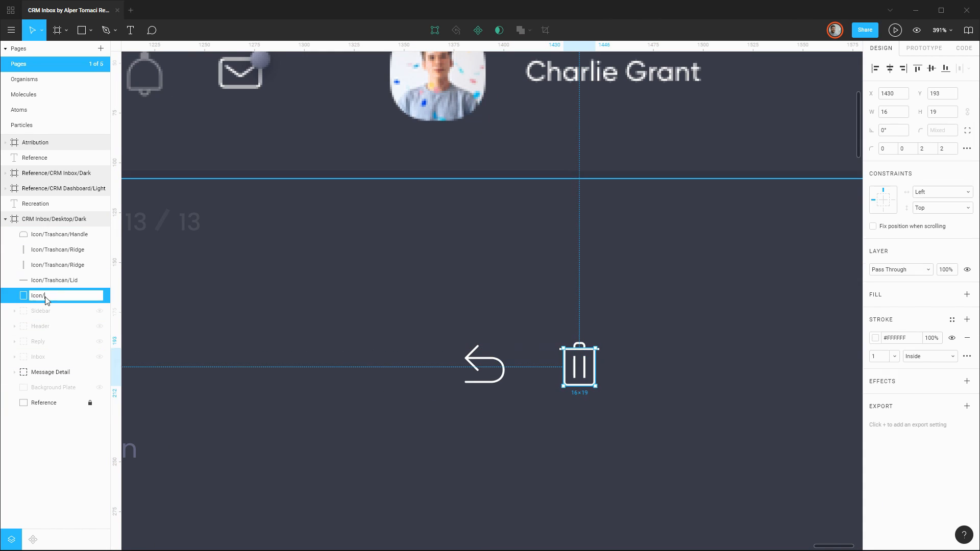
pyautogui.hotkey('ctrl', 'g')
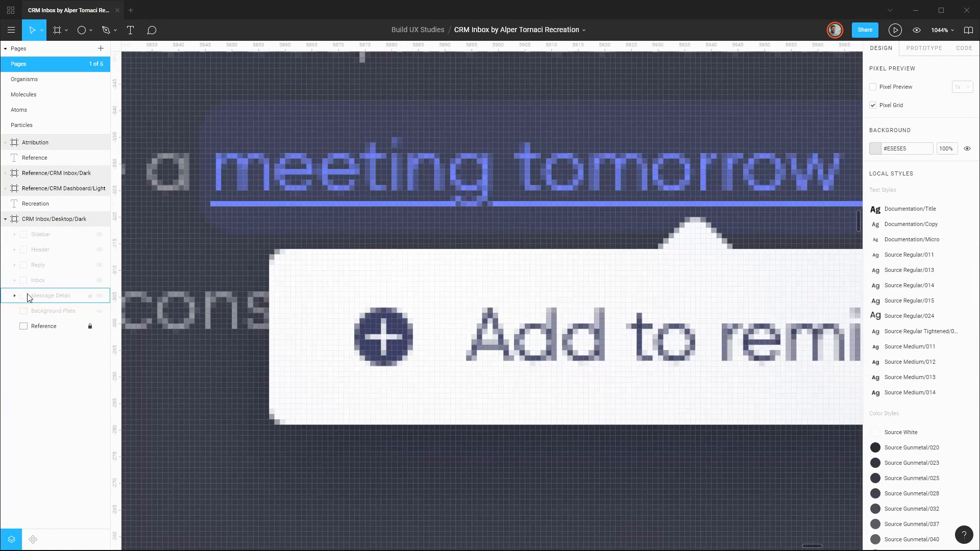
# Build the reminder's add icon beside the reference from an 11 × 11 circle and a centered plus of two 1 px bars.
pyautogui.press('o')
pyautogui.moveTo(350, 302); pyautogui.dragTo(396, 332)
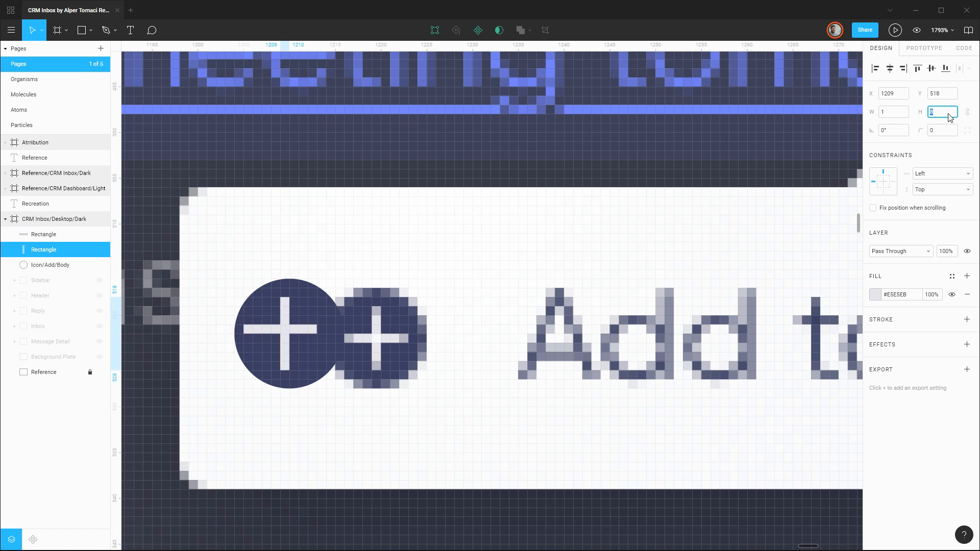
pyautogui.moveTo(385, 345); pyautogui.dragTo(294, 337)
pyautogui.click(50, 265)
pyautogui.click(43, 235)
pyautogui.keyDown('shift'); pyautogui.click(42, 265); pyautogui.keyUp('shift')
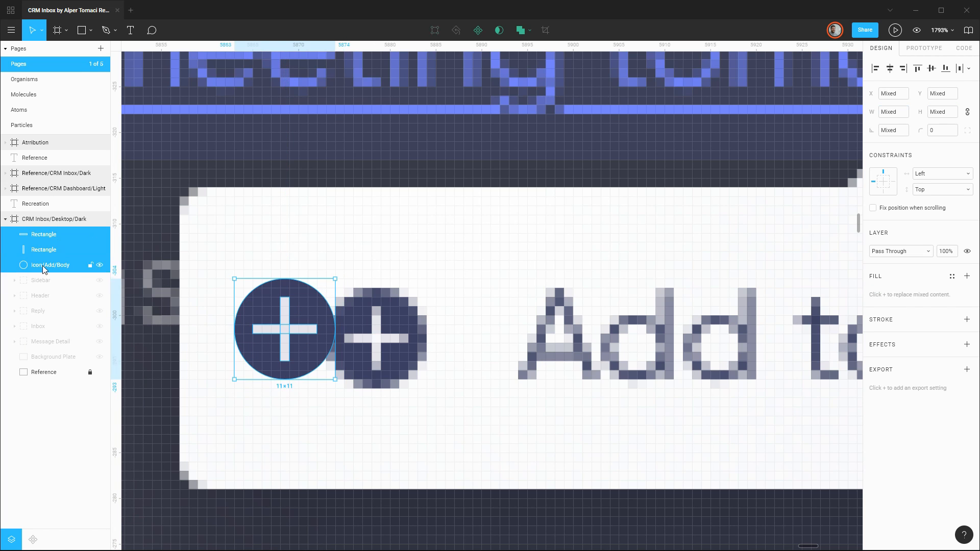
# Rename the plus Icon/Add/Plus, then group it with the circle and name the group Icon/Add.
pyautogui.write('Icon/Add/Plus')
pyautogui.hotkey('ctrl', 'g')
pyautogui.hotkey('ctrl', 'r')
pyautogui.write('Icon/Add')
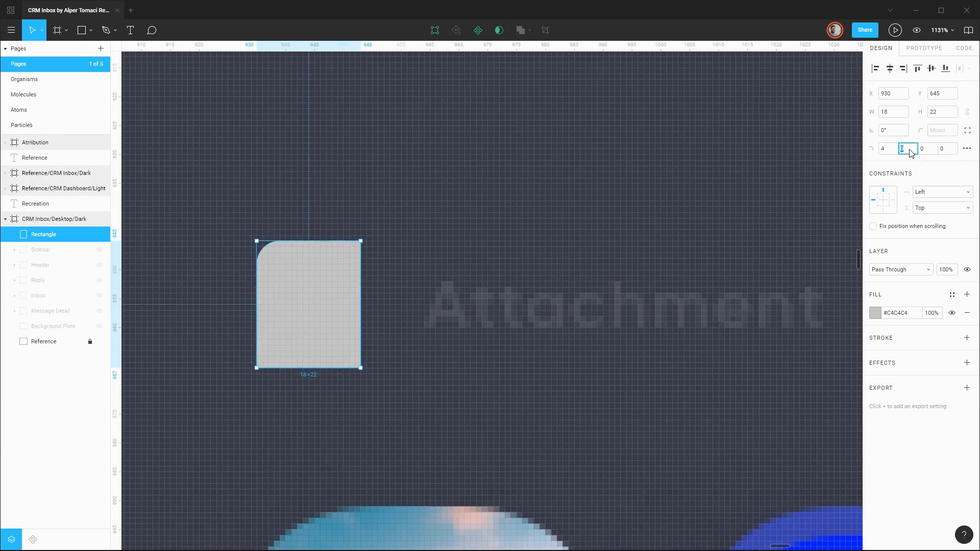
# Trace the attachment icon's page outline with the Pen tool, with three rounded corners and one diagonal cut corner.
pyautogui.click(361, 240)
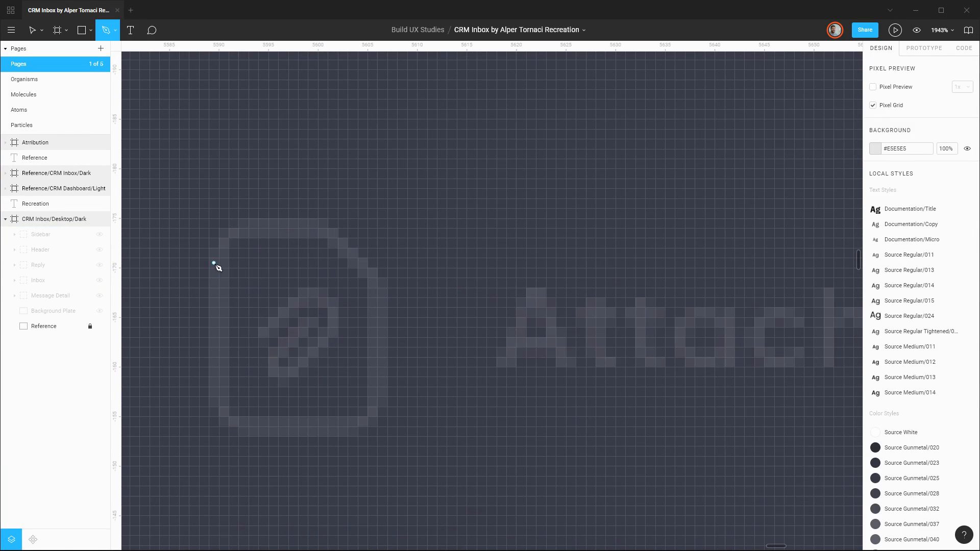
pyautogui.click(223, 268)
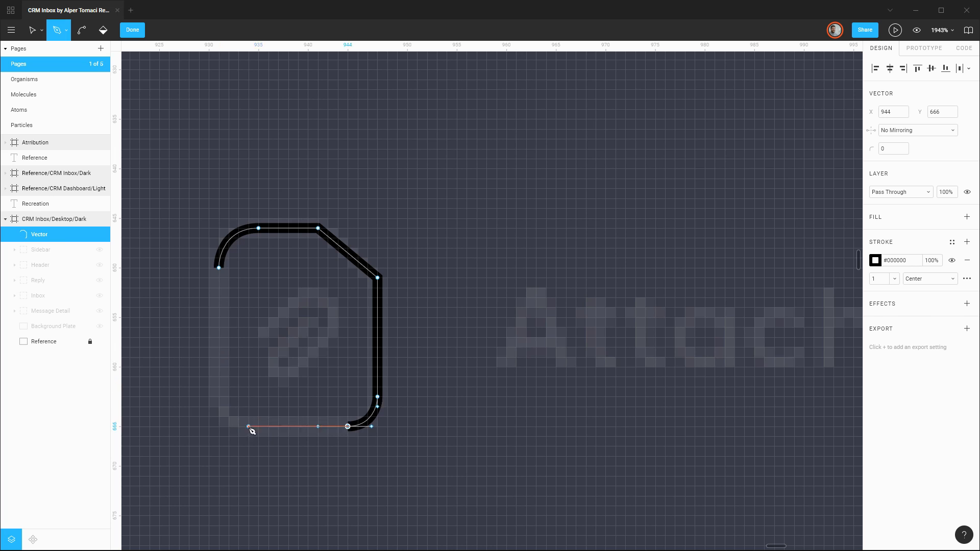
pyautogui.press('Escape')
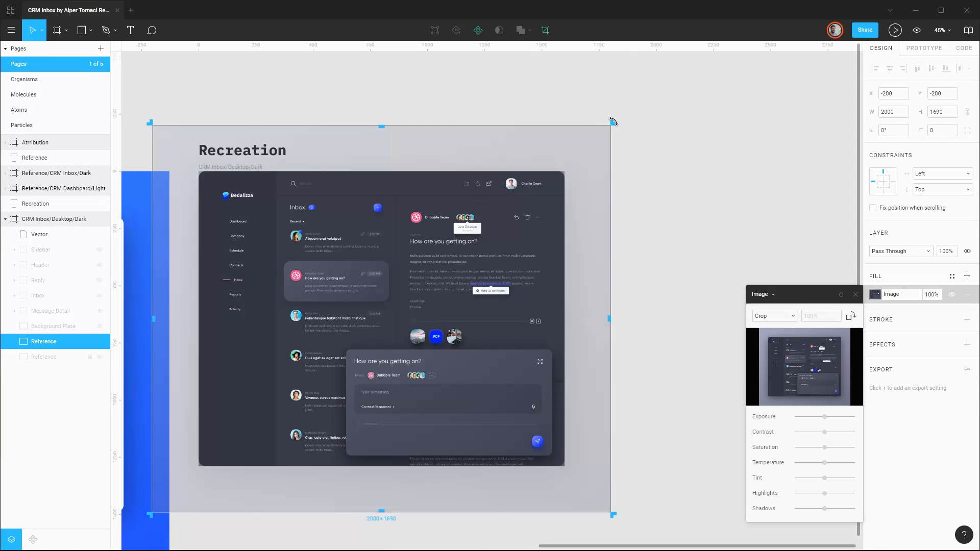
# Crop a copy of the Reference layer to a 67 × 92 area around the attachment icon at X 906, Y 612.
pyautogui.moveTo(612, 122); pyautogui.dragTo(418, 316)
pyautogui.moveTo(150, 515); pyautogui.dragTo(413, 325)
pyautogui.scroll(5, 414, 321)
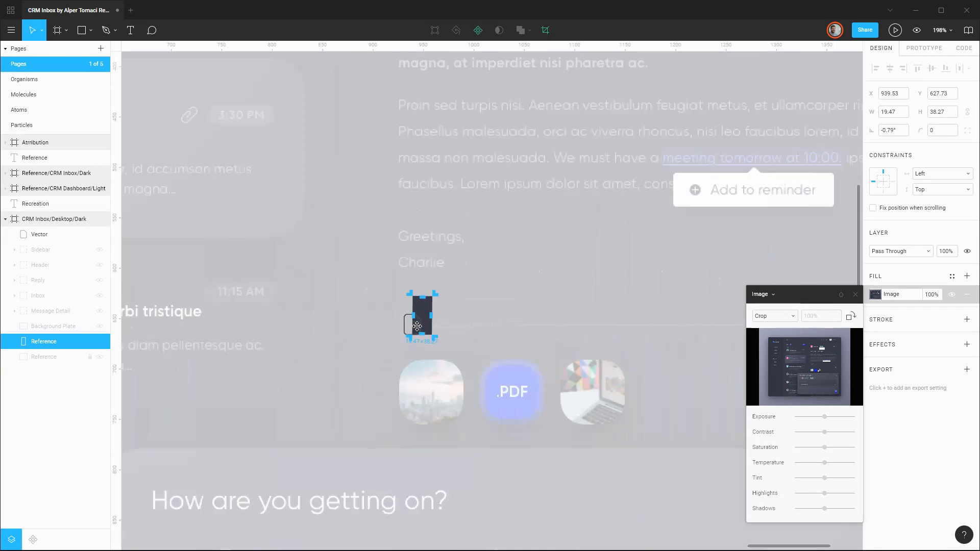
pyautogui.hotkey('ctrl', 'z')
pyautogui.scroll(-6, 407, 376)
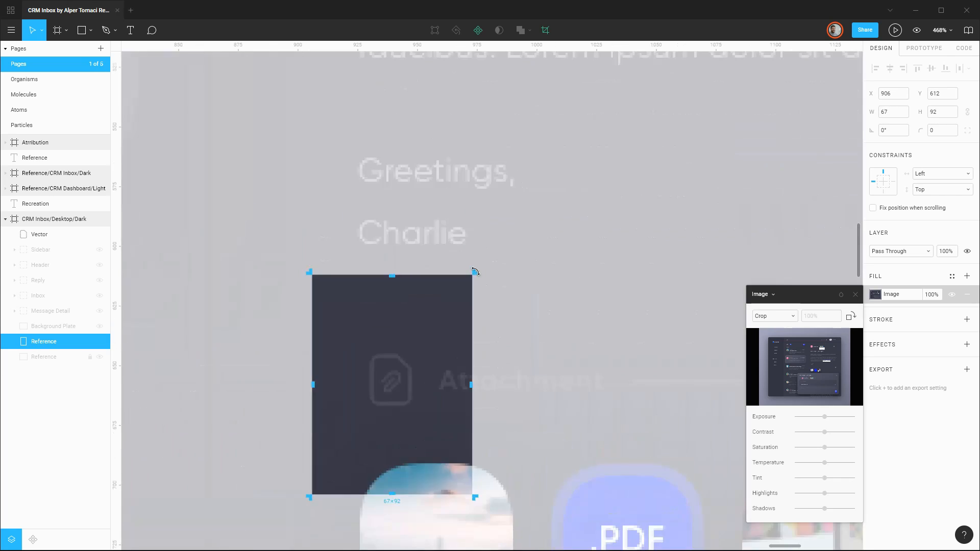
# Trace the attachment's small paperclip upright over the rotated Reference copy and sample its stroke color from the reference.
pyautogui.click(435, 349)
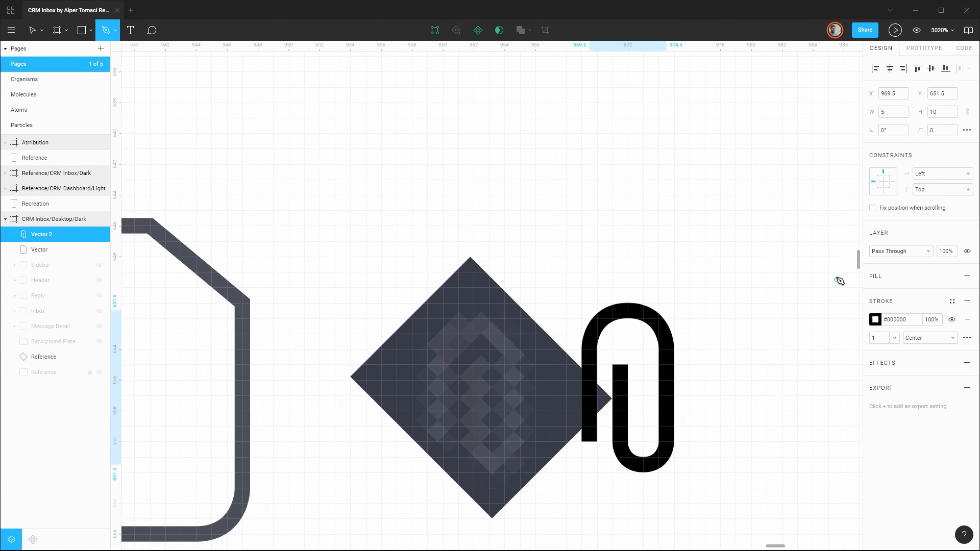
pyautogui.click(875, 260)
pyautogui.click(477, 372)
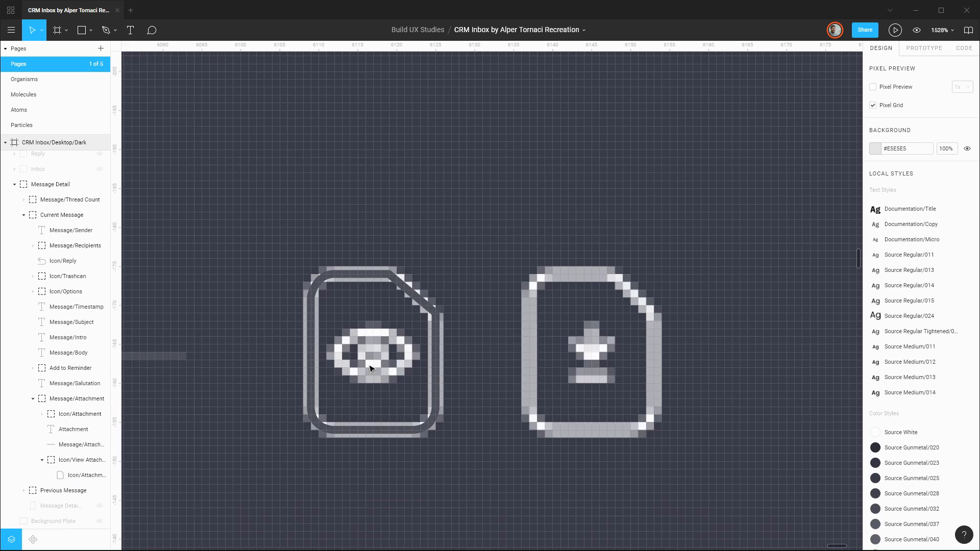
# Union the two subtracted arcs into the view-attachment eye, center an ellipse pupil in it, color both #FEFEFE and group them.
pyautogui.press('o')
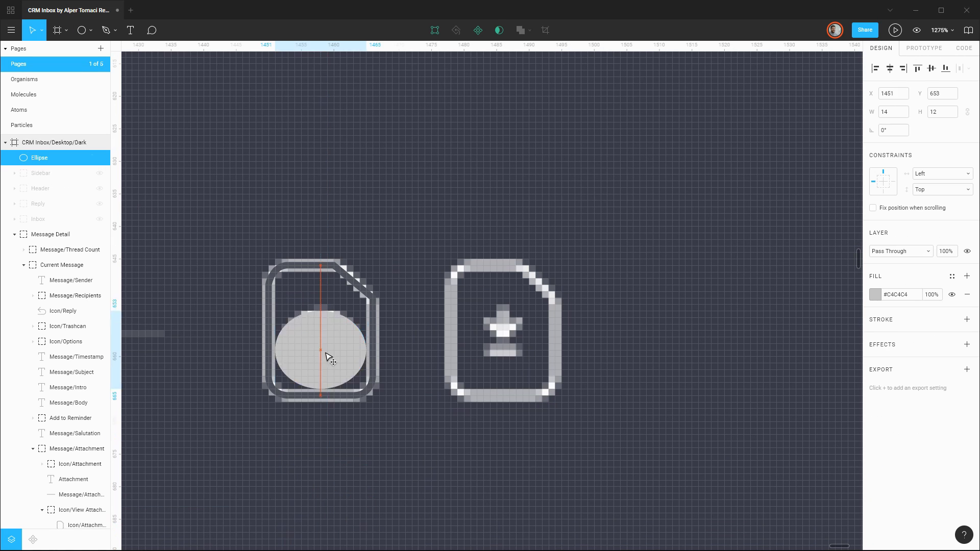
pyautogui.click(967, 289)
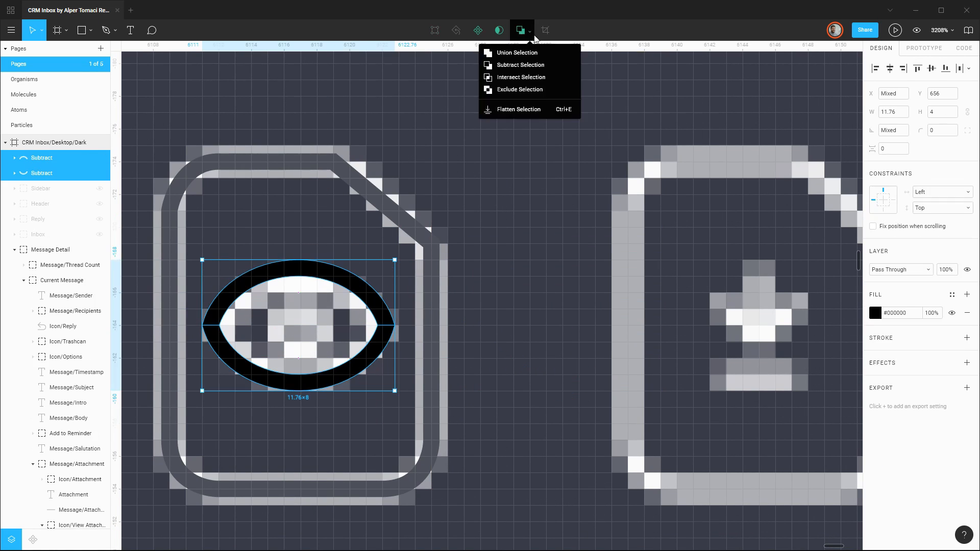
pyautogui.click(508, 50)
pyautogui.keyDown('shift'); pyautogui.click(289, 321); pyautogui.keyUp('shift')
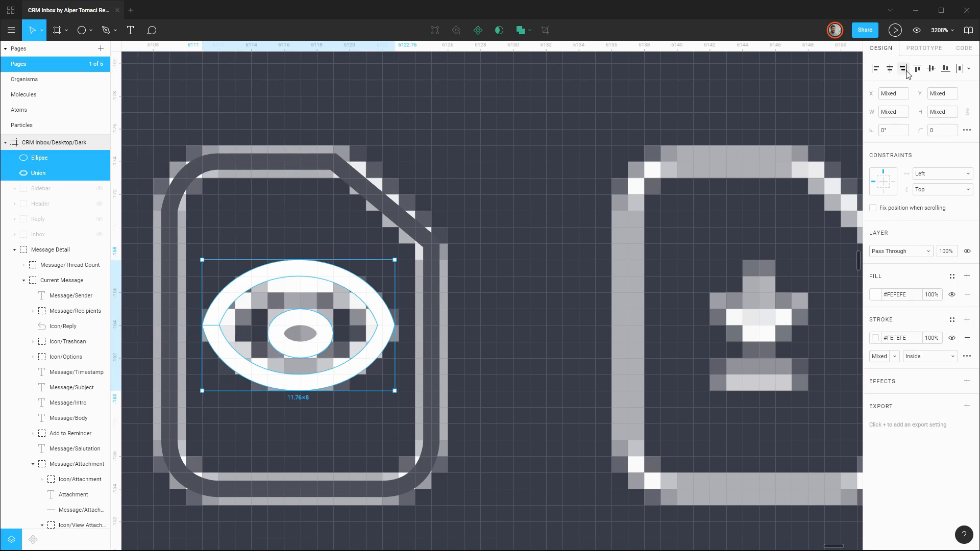
pyautogui.hotkey('ctrl', 'g')
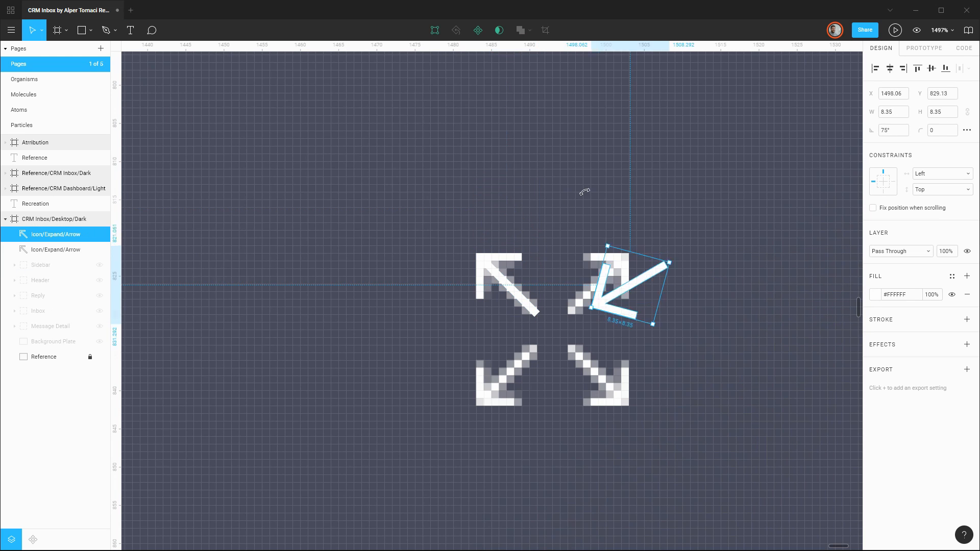
# Arrange four outward-pointing Icon/Expand/Arrow copies over the reference and group them as Icon/Expand inside Reply.
pyautogui.click(51, 265)
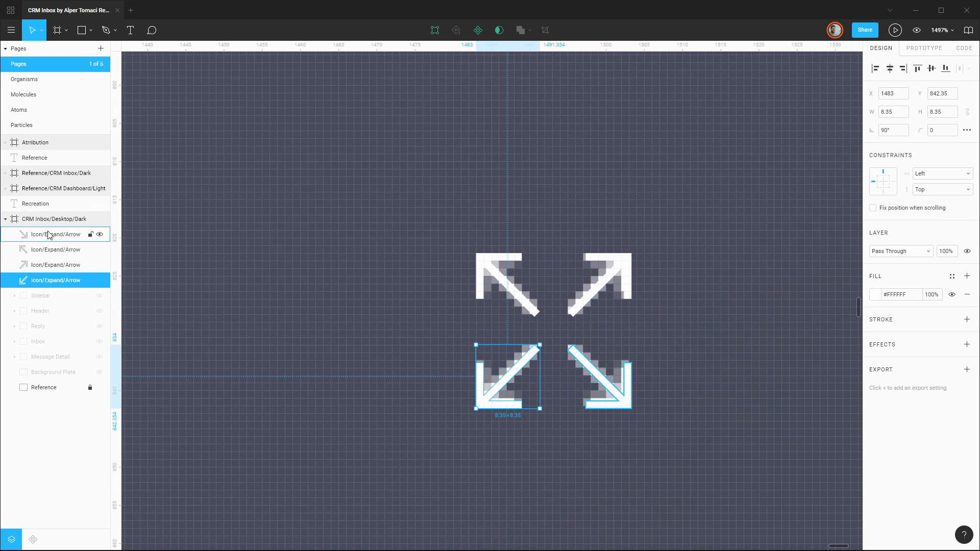
pyautogui.keyDown('shift'); pyautogui.click(54, 278); pyautogui.keyUp('shift')
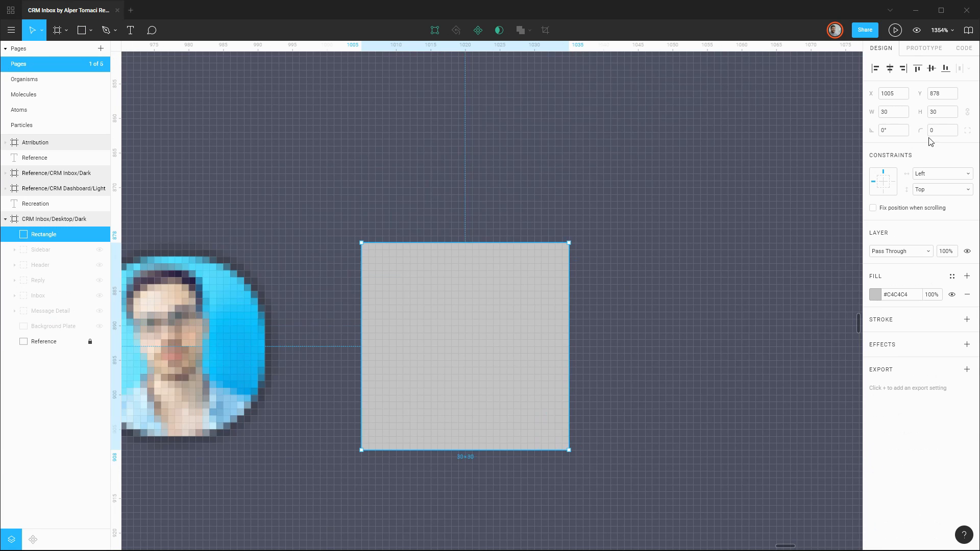
# Turn the 30 × 30 rectangle into the add-recipient ring with corner radius 15 and a 1 px #9294A0 stroke dashed 5, 3.
pyautogui.write('13')
pyautogui.press('Return')
pyautogui.click(966, 298)
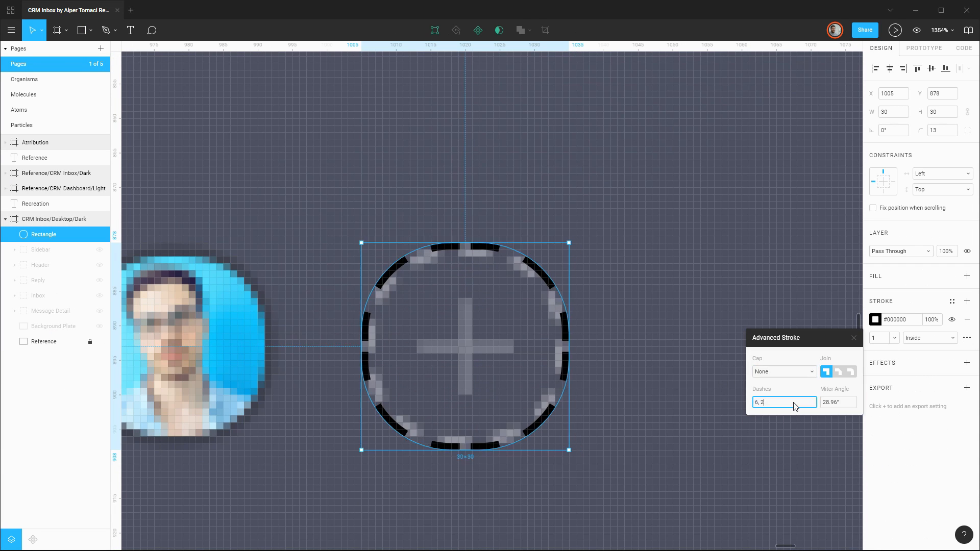
pyautogui.click(942, 130)
pyautogui.write('15')
pyautogui.press('Return')
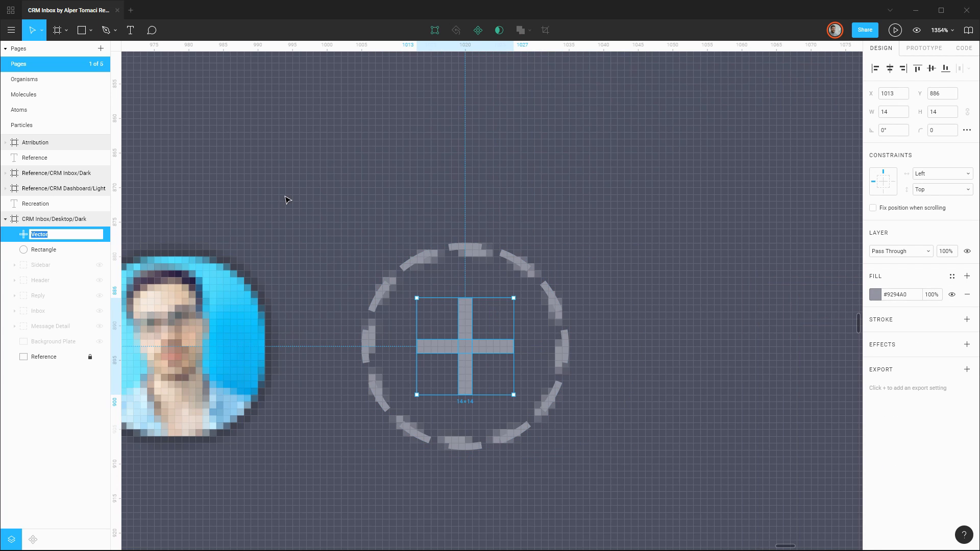
# Rename the plus Icon/Plus and the dashed ring Recipient/Ring, group them and move the group into Reply.
pyautogui.write('Icon/Plus')
pyautogui.click(44, 250)
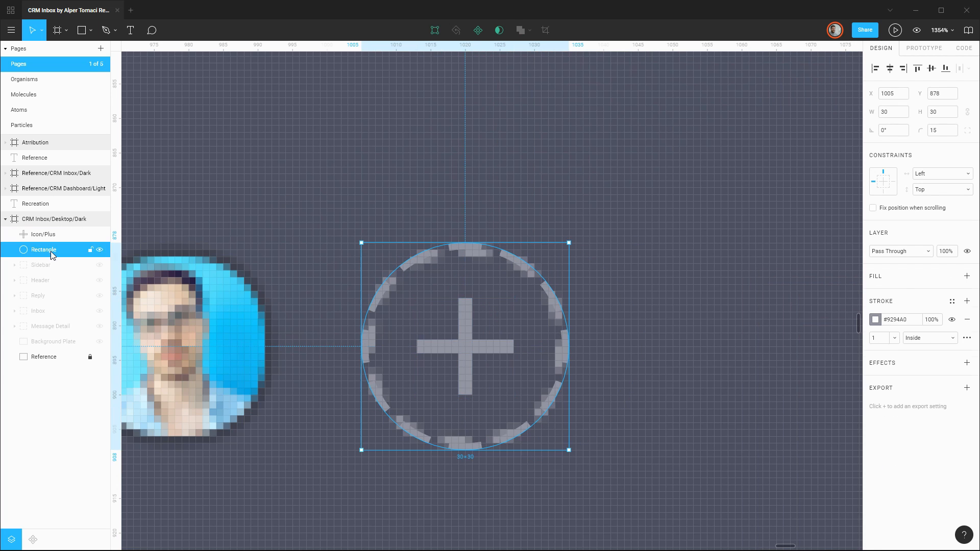
pyautogui.write('Recipient/Ring')
pyautogui.doubleClick(43, 234)
pyautogui.hotkey('ctrl', 'g')
pyautogui.moveTo(43, 234); pyautogui.dragTo(39, 280)
pyautogui.click(100, 265)
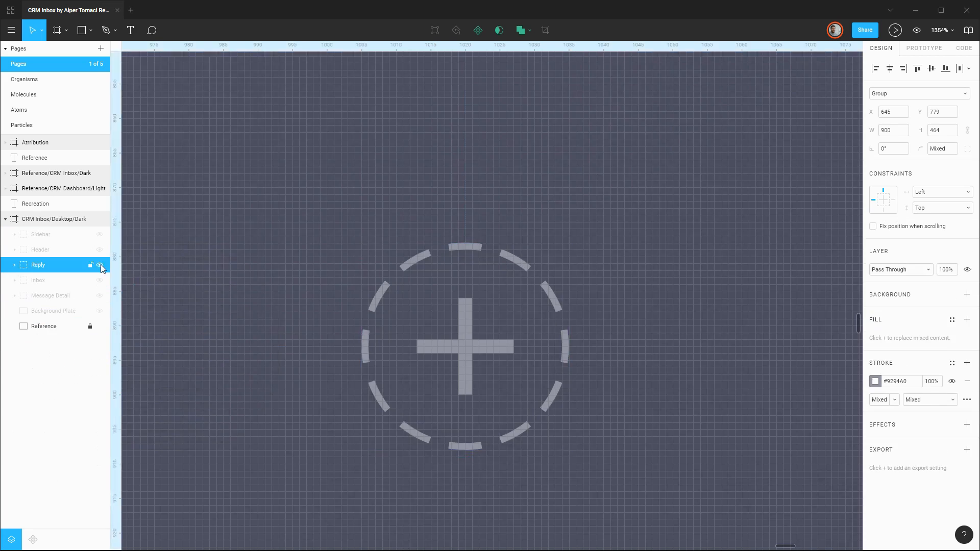
# Paste a copy of the Inbox's Icon/Caret and place it beside the Canned Responses label in the reply box.
pyautogui.scroll(-8, 607, 219)
pyautogui.click(99, 265)
pyautogui.click(100, 280)
pyautogui.click(15, 280)
pyautogui.hotkey('ctrl', 'v')
pyautogui.moveTo(42, 372); pyautogui.dragTo(41, 228)
pyautogui.scroll(-5, 212, 201)
pyautogui.click(100, 296)
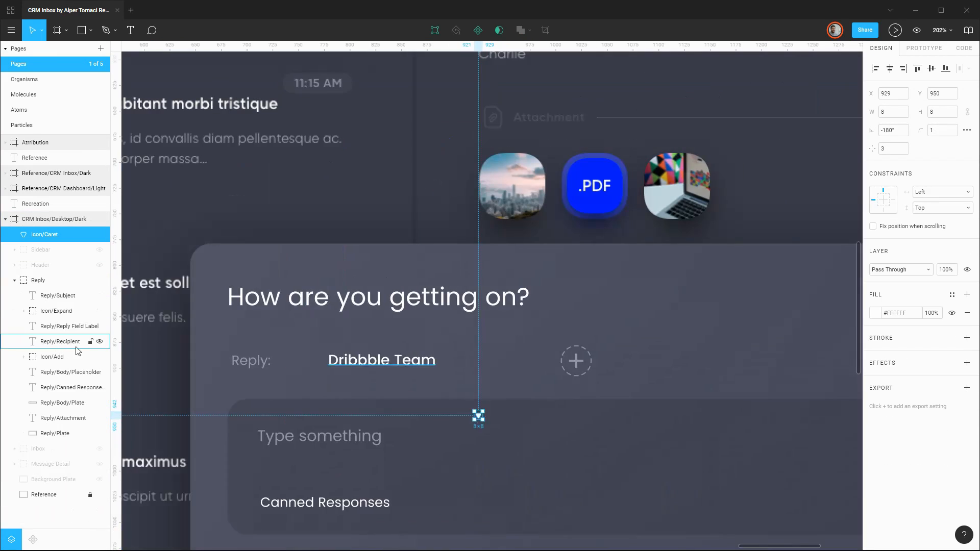
pyautogui.moveTo(477, 416); pyautogui.dragTo(402, 500)
# Group the caret with the Canned Responses label and hide the Reply group.
pyautogui.click(100, 433)
pyautogui.keyDown('ctrl'); pyautogui.click(61, 387); pyautogui.keyUp('ctrl')
pyautogui.hotkey('ctrl', 'g')
pyautogui.click(99, 265)
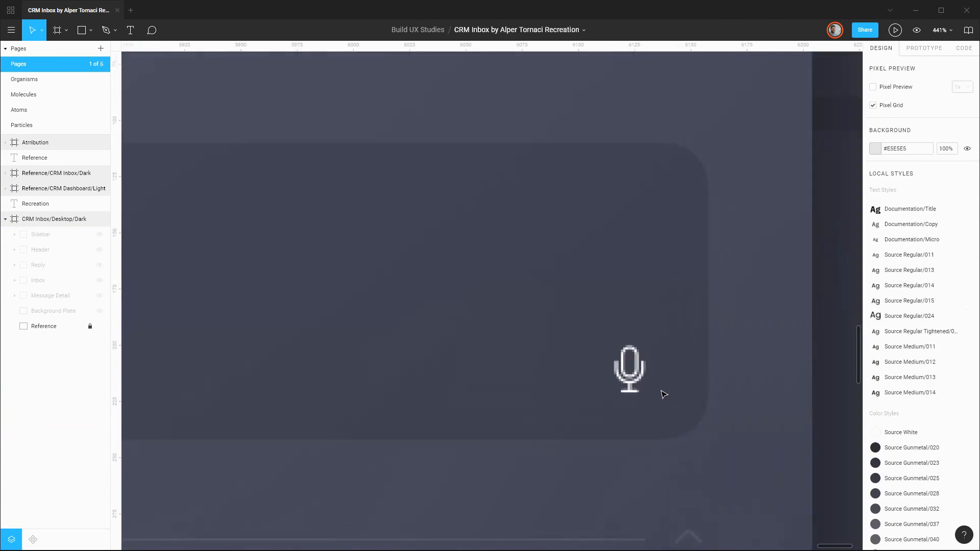
# Draw rounded rectangles over the reference microphone for its capsule body and the surrounding arm.
pyautogui.scroll(5, 663, 369)
pyautogui.press('r')
pyautogui.click(942, 133)
pyautogui.moveTo(560, 305)
pyautogui.mouseDown()
pyautogui.moveTo(607, 392)
pyautogui.moveTo(604, 362)
pyautogui.mouseUp()
pyautogui.click(933, 132)
pyautogui.moveTo(607, 360)
pyautogui.mouseDown()
pyautogui.moveTo(623, 360)
pyautogui.moveTo(505, 194)
pyautogui.mouseUp()
# Subtract the upper area from the outer shape to leave a U-shaped arm 14 × 10 px, and give the strokes round caps.
pyautogui.scroll(2, 622, 321)
pyautogui.click(529, 30)
pyautogui.click(519, 65)
pyautogui.scroll(2, 610, 398)
pyautogui.scroll(-2, 610, 398)
pyautogui.keyDown('shift'); pyautogui.click(544, 366); pyautogui.keyUp('shift')
pyautogui.click(966, 374)
pyautogui.click(781, 405)
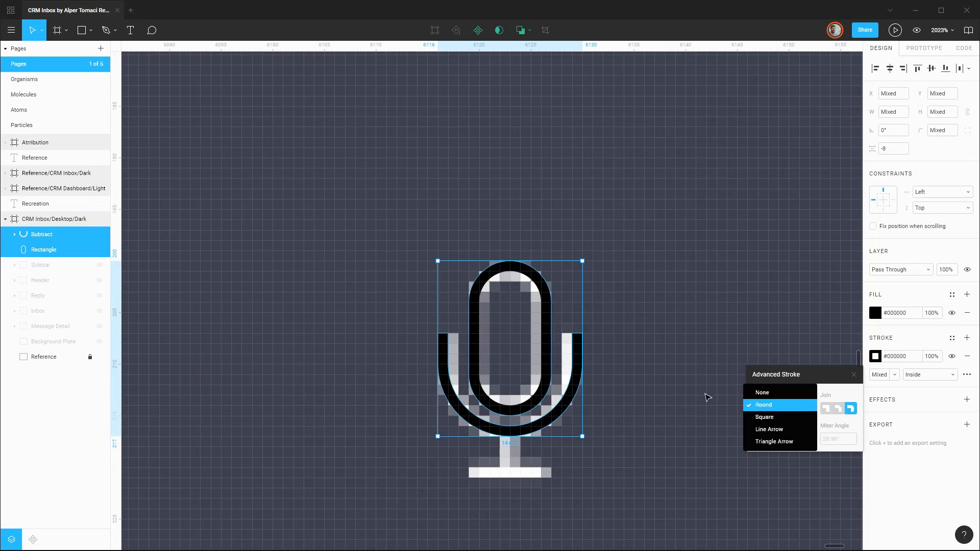
pyautogui.click(706, 396)
# Make the microphone shapes white (#FFFFFF), and add a stem and foot below the arm, flattened into one vector.
pyautogui.click(567, 397)
pyautogui.click(875, 313)
pyautogui.click(546, 378)
pyautogui.moveTo(468, 467); pyautogui.dragTo(540, 478)
pyautogui.moveTo(500, 437); pyautogui.dragTo(509, 467)
pyautogui.click(875, 295)
pyautogui.hotkey('ctrl', 'e')
# With the Reply group shown, narrow the microphone arm to 13 px and set the body's corner radius to 5.
pyautogui.click(564, 407)
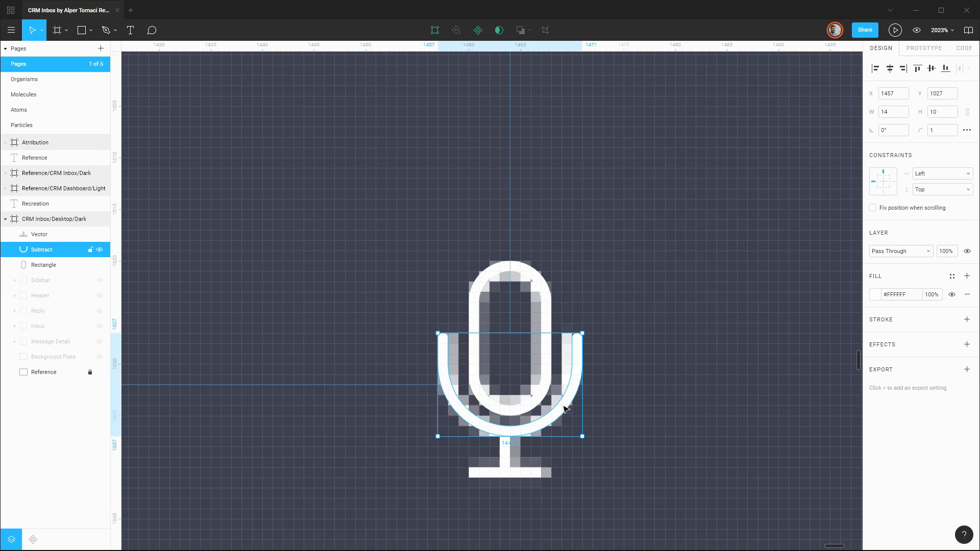
pyautogui.click(546, 365)
pyautogui.moveTo(582, 385); pyautogui.dragTo(551, 365)
pyautogui.click(101, 311)
pyautogui.click(941, 130)
pyautogui.write('5')
# Rename the microphone parts Icon/Microphone/Base, Icon/Microphone/Arm and Icon/Microphone/Body, and flatten the arm and base together.
pyautogui.doubleClick(47, 235)
pyautogui.write('Icon/Microphone/Base')
pyautogui.doubleClick(46, 250)
pyautogui.write('Icon/Microphone/Arm')
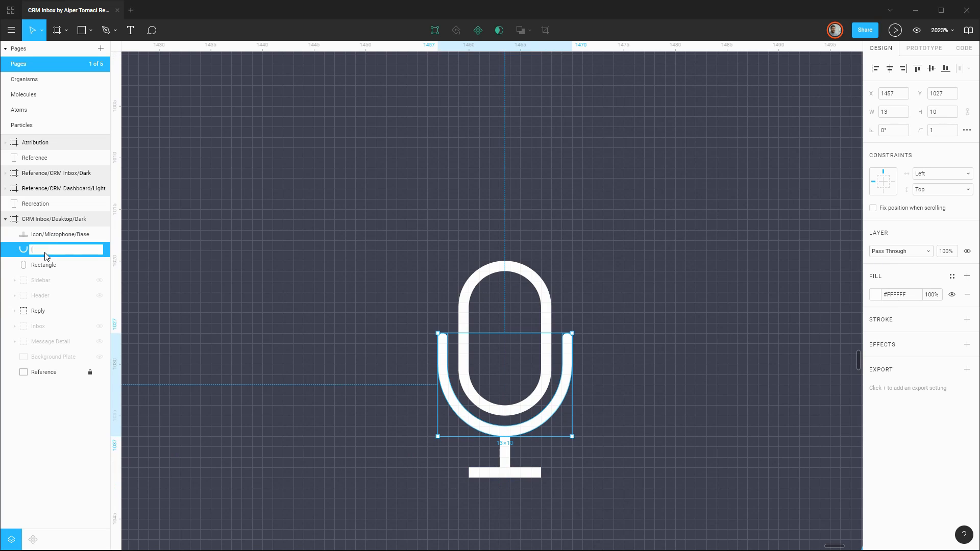
pyautogui.doubleClick(47, 261)
pyautogui.write('Icon/Microphone/Body')
pyautogui.hotkey('ctrl', 'd')
pyautogui.hotkey('ctrl', 'e')
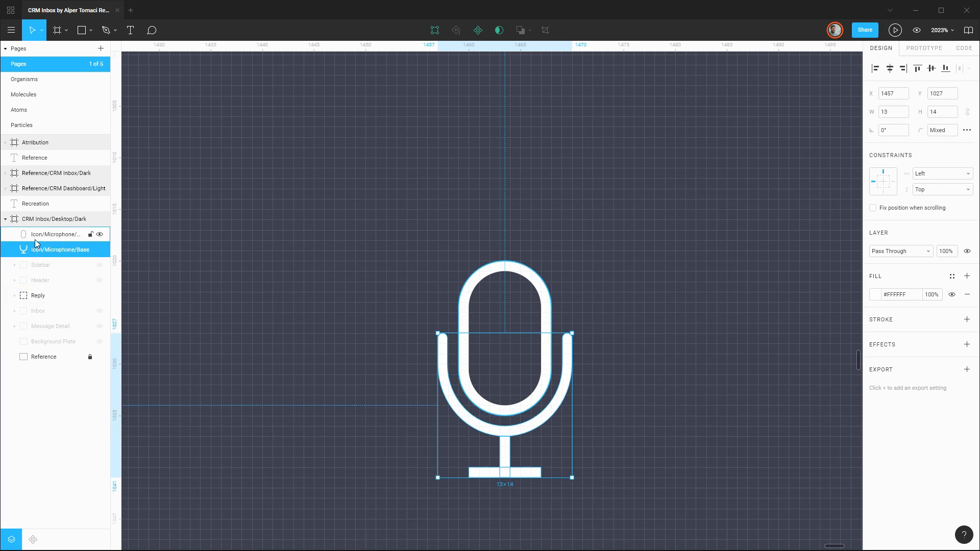
# Group the microphone parts as Icon/Microphone, move the group into Reply and hide Reply.
pyautogui.hotkey('ctrl', 'g')
pyautogui.write('Icon/Microphone')
pyautogui.click(15, 280)
pyautogui.moveTo(52, 234); pyautogui.dragTo(69, 395)
pyautogui.scroll(-3, 372, 415)
pyautogui.click(54, 433)
pyautogui.click(100, 265)
pyautogui.click(15, 265)
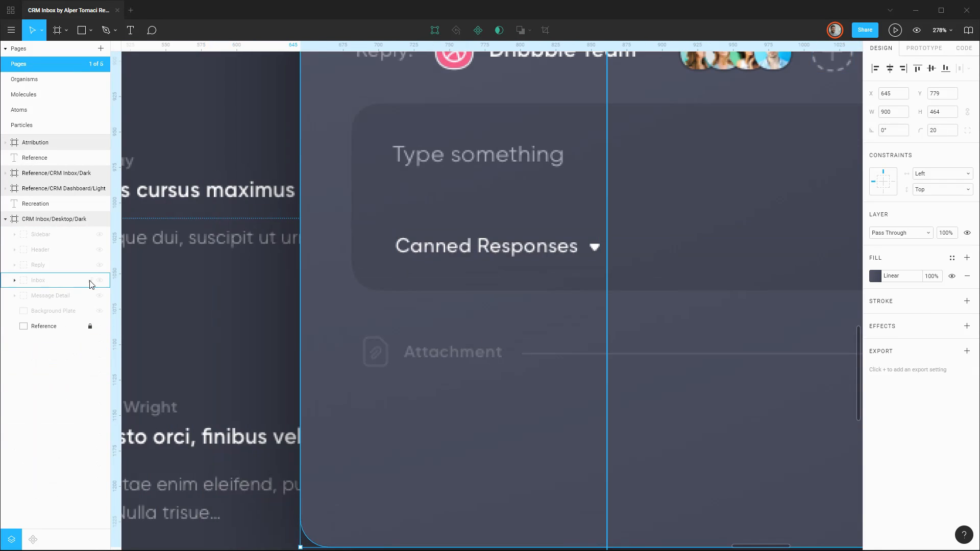
# Copy the Message/Attachment group from Message Detail onto the reply's attachment row and delete the copy's text label.
pyautogui.click(14, 296)
pyautogui.hotkey('ctrl', 'c')
pyautogui.hotkey('ctrl', 'v')
pyautogui.click(99, 281)
pyautogui.moveTo(495, 305); pyautogui.dragTo(632, 344)
pyautogui.click(14, 234)
pyautogui.press('Delete')
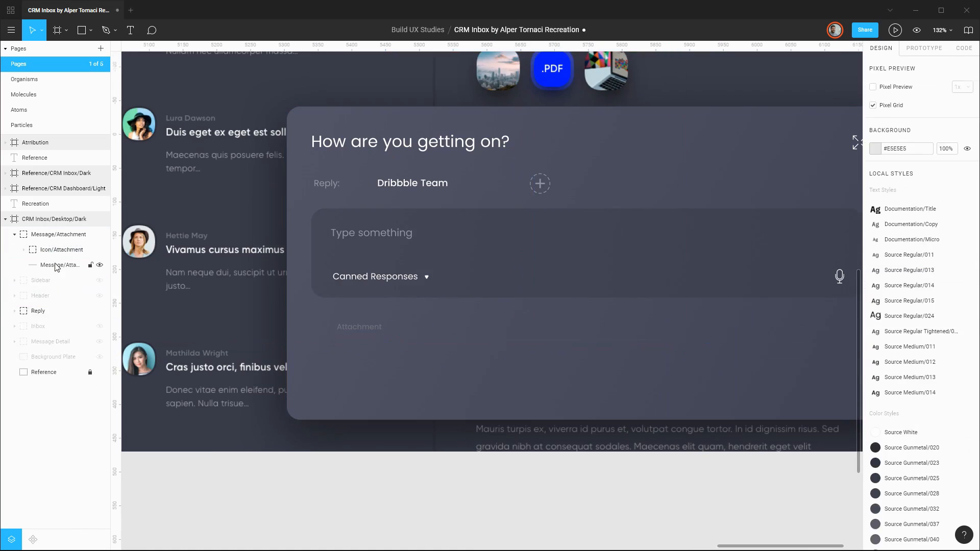
# Ungroup the attachment copy and move its icon and rule into the Reply group.
pyautogui.hotkey('ctrl', 'shift', 'g')
pyautogui.click(15, 296)
pyautogui.moveTo(56, 250); pyautogui.dragTo(74, 445)
# Set the reply's attachment icon stroke to #565868.
pyautogui.click(57, 414)
pyautogui.click(23, 414)
pyautogui.click(66, 429)
pyautogui.keyDown('shift'); pyautogui.click(67, 444); pyautogui.keyUp('shift')
pyautogui.click(874, 301)
# Set the attachment rule's fill to #5A5C6C, sampled from the reference line.
pyautogui.click(61, 414)
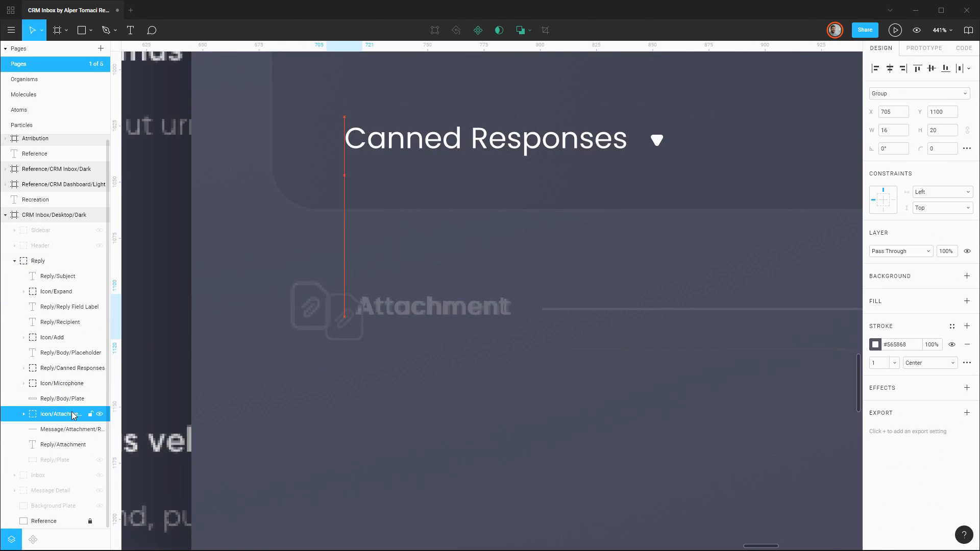
pyautogui.click(72, 429)
pyautogui.click(874, 276)
pyautogui.click(763, 417)
pyautogui.click(592, 349)
pyautogui.click(855, 276)
# Align the attachment rule with the reference line at Y 1106 and widen it towards the chevron.
pyautogui.scroll(5, 548, 357)
pyautogui.press('Up')
pyautogui.press('Up')
pyautogui.press('Up')
pyautogui.press('Up')
pyautogui.press('Up')
pyautogui.press('Up')
pyautogui.press('Up')
pyautogui.press('Up')
pyautogui.scroll(-5, 548, 357)
pyautogui.click(902, 112)
pyautogui.hotkey('shift', 'Up')
pyautogui.hotkey('shift', 'Up')
pyautogui.hotkey('shift', 'Up')
pyautogui.hotkey('shift', 'Up')
pyautogui.hotkey('shift', 'Up')
pyautogui.hotkey('shift', 'Up')
pyautogui.hotkey('shift', 'Up')
pyautogui.hotkey('shift', 'Up')
pyautogui.hotkey('shift', 'Up')
pyautogui.hotkey('shift', 'Up')
pyautogui.hotkey('shift', 'Up')
pyautogui.hotkey('shift', 'Up')
pyautogui.hotkey('shift', 'Up')
pyautogui.hotkey('shift', 'Up')
pyautogui.hotkey('shift', 'Up')
pyautogui.hotkey('shift', 'Up')
pyautogui.hotkey('shift', 'Up')
pyautogui.hotkey('shift', 'Up')
pyautogui.hotkey('shift', 'Up')
pyautogui.hotkey('shift', 'Up')
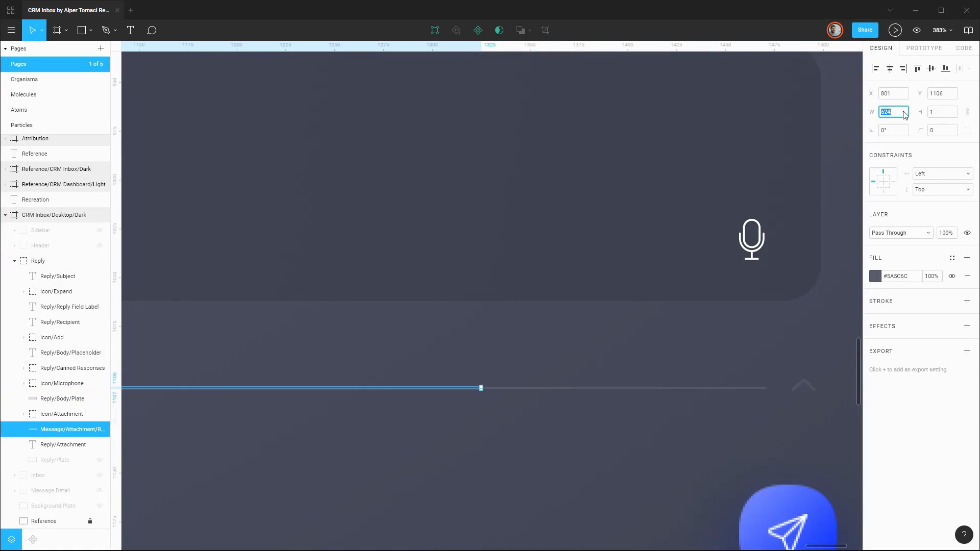
# Group the attachment icon, rule and label as Reply/Attachment.
pyautogui.scroll(-8, 714, 337)
pyautogui.moveTo(63, 434); pyautogui.dragTo(63, 455)
pyautogui.keyDown('shift'); pyautogui.click(61, 418); pyautogui.keyUp('shift')
pyautogui.hotkey('ctrl', 'g')
# Build an upward chevron from two thin bars beside the attachment rule and fill it with the reference chevron's colour.
pyautogui.scroll(8, 686, 335)
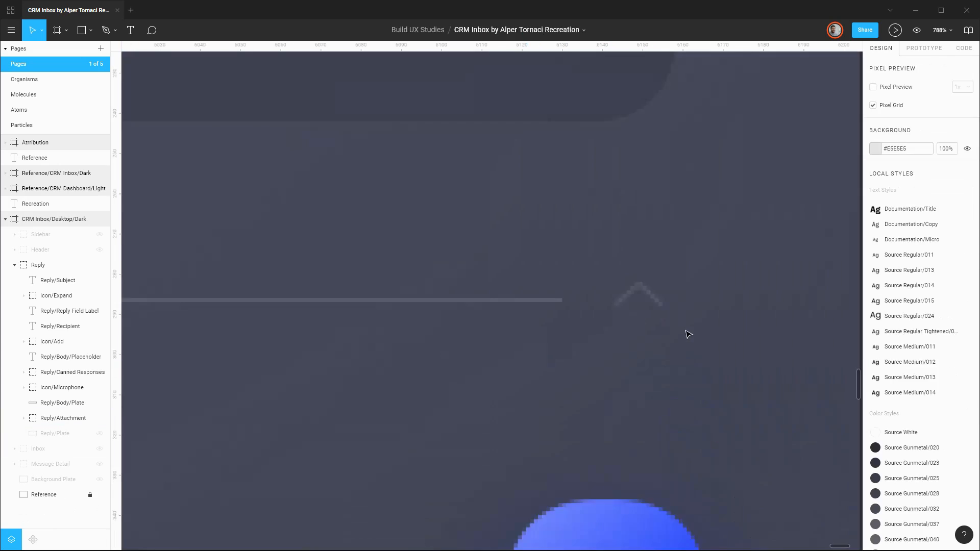
pyautogui.press('r')
pyautogui.moveTo(618, 378)
pyautogui.mouseDown()
pyautogui.moveTo(650, 382)
pyautogui.moveTo(634, 368)
pyautogui.mouseUp()
pyautogui.hotkey('ctrl', 'd')
pyautogui.keyDown('shift'); pyautogui.click(43, 250); pyautogui.keyUp('shift')
pyautogui.click(874, 294)
pyautogui.click(556, 344)
# Combine the chevron bars, rename the shape Icon/Chevron/Up and place it over the reference chevron.
pyautogui.click(520, 30)
pyautogui.doubleClick(56, 235)
pyautogui.write('Icon/Chevron/Up')
pyautogui.press('Return')
pyautogui.moveTo(643, 399); pyautogui.dragTo(645, 353)
# Move Icon/Chevron/Up into the Reply group and hide the group.
pyautogui.moveTo(50, 240); pyautogui.dragTo(71, 455)
pyautogui.scroll(-6, 637, 352)
pyautogui.click(14, 265)
pyautogui.click(99, 265)
# Draw a 50 × 50 px rectangle over the reference's blue send button and set its corner radius to 20.
pyautogui.press('r')
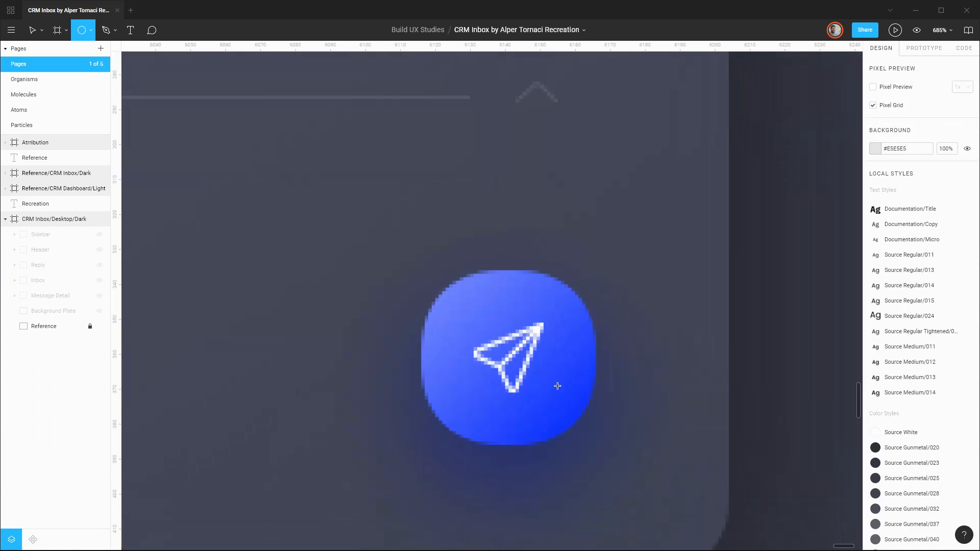
pyautogui.hotkey('ctrl', 'z')
pyautogui.moveTo(420, 271); pyautogui.dragTo(596, 445)
pyautogui.press('Up')
pyautogui.press('Up')
pyautogui.press('Up')
pyautogui.press('Up')
pyautogui.press('Up')
pyautogui.press('Up')
pyautogui.press('Up')
pyautogui.press('Up')
pyautogui.press('Up')
pyautogui.press('Up')
pyautogui.press('Up')
pyautogui.press('Up')
pyautogui.press('Up')
pyautogui.press('Up')
pyautogui.press('Up')
pyautogui.press('Up')
pyautogui.press('Up')
pyautogui.press('Up')
pyautogui.press('Up')
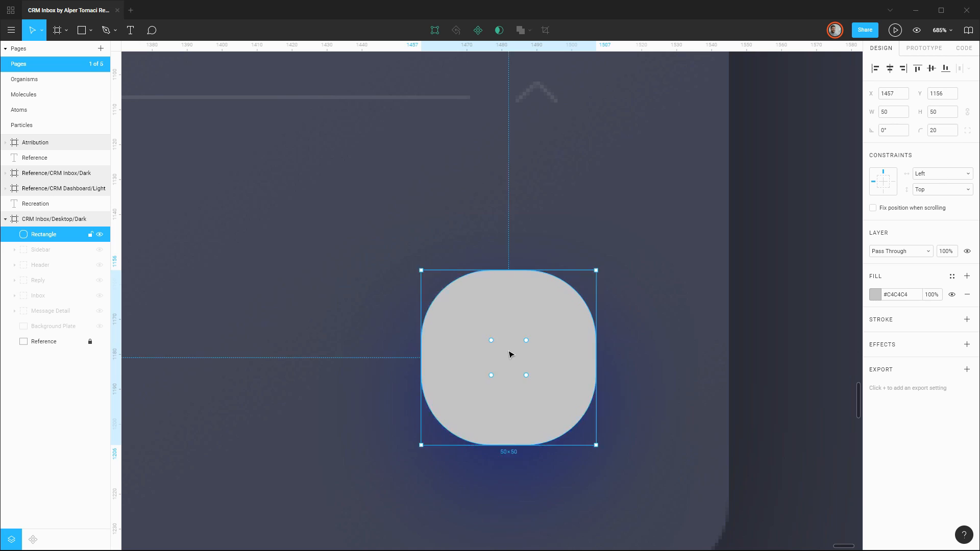
# Shift the send plate beside the reference button and fill it with a diagonal linear gradient from light to dark blue.
pyautogui.hotkey('shift', 'Right')
pyautogui.hotkey('shift', 'Right')
pyautogui.hotkey('shift', 'Right')
pyautogui.hotkey('shift', 'Right')
pyautogui.hotkey('shift', 'Right')
pyautogui.hotkey('shift', 'Right')
pyautogui.click(874, 294)
pyautogui.moveTo(718, 271); pyautogui.dragTo(631, 270)
pyautogui.moveTo(534, 319); pyautogui.dragTo(363, 306)
pyautogui.moveTo(547, 432); pyautogui.dragTo(635, 432)
pyautogui.click(764, 457)
pyautogui.click(287, 280)
# Move the gradient plate back over the reference button and rename it Send/Plate.
pyautogui.hotkey('shift', 'Left')
pyautogui.hotkey('shift', 'Left')
pyautogui.hotkey('shift', 'Left')
pyautogui.hotkey('shift', 'Left')
pyautogui.hotkey('shift', 'Left')
pyautogui.hotkey('shift', 'Left')
pyautogui.doubleClick(45, 235)
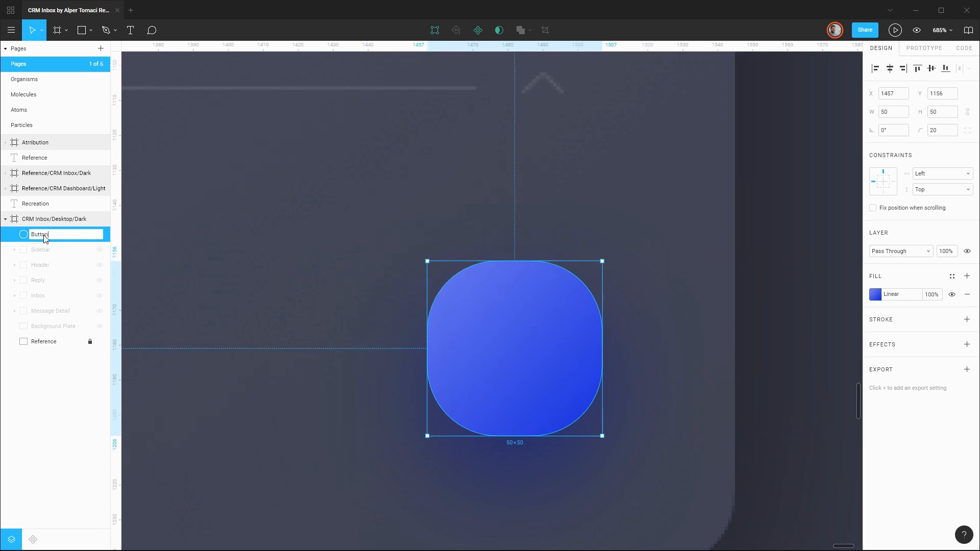
pyautogui.write('Send/Plate')
# Add a drop shadow to Send/Plate with blur 21, Y offset 12 and colour #2A306B.
pyautogui.click(967, 345)
pyautogui.click(875, 363)
pyautogui.click(758, 414)
pyautogui.click(768, 396)
pyautogui.press('Up')
pyautogui.press('Up')
pyautogui.press('Up')
pyautogui.press('Up')
pyautogui.press('Up')
pyautogui.press('Up')
pyautogui.press('Up')
pyautogui.press('Up')
pyautogui.press('Up')
pyautogui.press('Up')
pyautogui.press('Up')
pyautogui.press('Up')
pyautogui.press('Up')
pyautogui.press('Up')
pyautogui.press('Up')
pyautogui.press('Up')
pyautogui.press('Up')
pyautogui.click(835, 396)
pyautogui.press('Up')
pyautogui.press('Up')
pyautogui.press('Up')
pyautogui.press('Up')
pyautogui.press('Up')
pyautogui.press('Up')
pyautogui.press('Up')
pyautogui.press('Up')
pyautogui.click(758, 415)
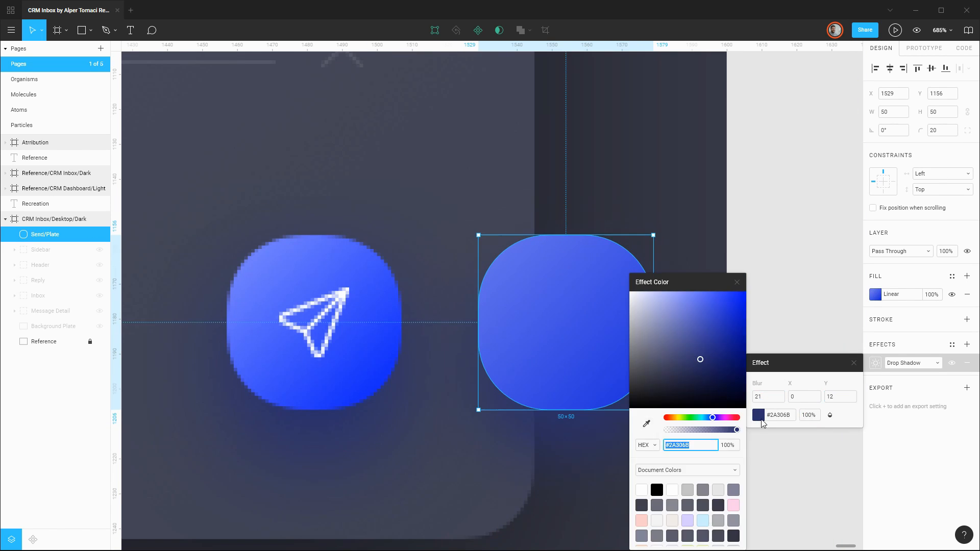
pyautogui.click(796, 245)
# Darken the Send/Plate shadow colour slightly and move the plate back over the reference button.
pyautogui.click(566, 322)
pyautogui.click(874, 363)
pyautogui.click(758, 414)
pyautogui.moveTo(700, 359); pyautogui.dragTo(694, 361)
pyautogui.moveTo(730, 324); pyautogui.dragTo(738, 339)
pyautogui.moveTo(622, 337); pyautogui.dragTo(368, 310)
pyautogui.moveTo(311, 295); pyautogui.dragTo(546, 298)
pyautogui.click(679, 304)
# Duplicate the Reference layer, unlock the copy, and hide both Send/Plate and the original Reference.
pyautogui.click(100, 234)
pyautogui.click(44, 341)
pyautogui.hotkey('ctrl', 'd')
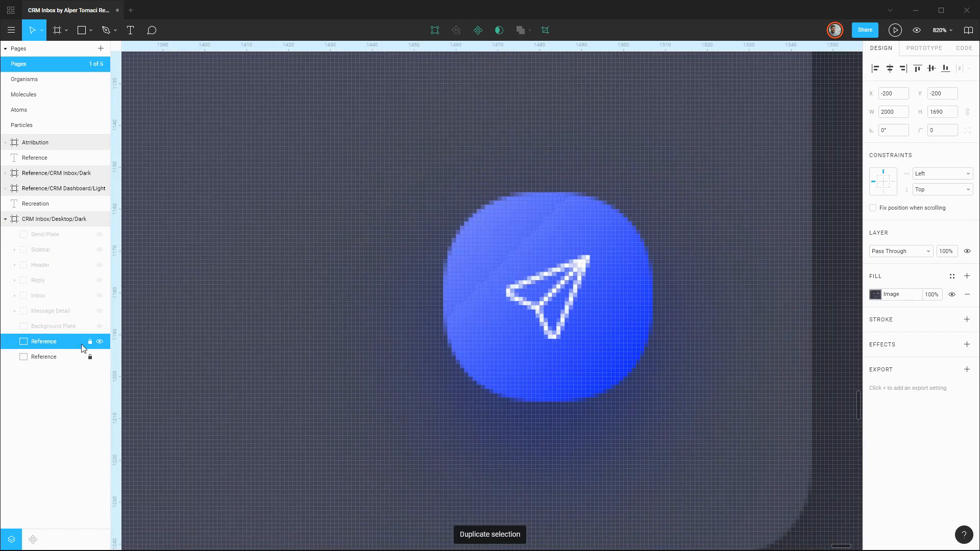
pyautogui.click(90, 341)
pyautogui.click(100, 356)
# Crop the Reference copy to the send button and rotate it about 45° so the paper plane points horizontally.
pyautogui.moveTo(512, 430); pyautogui.dragTo(461, 383)
pyautogui.moveTo(365, 313); pyautogui.dragTo(376, 333)
pyautogui.moveTo(461, 418); pyautogui.dragTo(418, 435)
# Draw a 21 × 8 px rectangle over the paper plane's upper wing and reshape its points into the wing.
pyautogui.scroll(5, 442, 388)
pyautogui.press('r')
pyautogui.moveTo(310, 293); pyautogui.dragTo(481, 358)
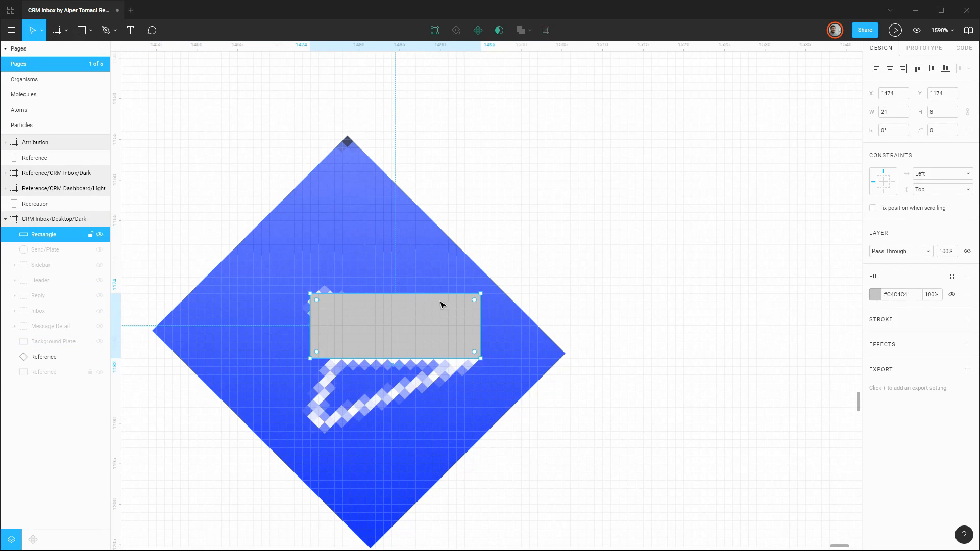
pyautogui.doubleClick(442, 305)
pyautogui.press('Delete')
pyautogui.moveTo(311, 358); pyautogui.dragTo(331, 358)
pyautogui.press('Return')
# Duplicate the wing, flip the copy vertically and place it below as the lower wing.
pyautogui.hotkey('ctrl', 'd')
pyautogui.hotkey('shift', 'v')
pyautogui.moveTo(372, 330); pyautogui.dragTo(372, 395)
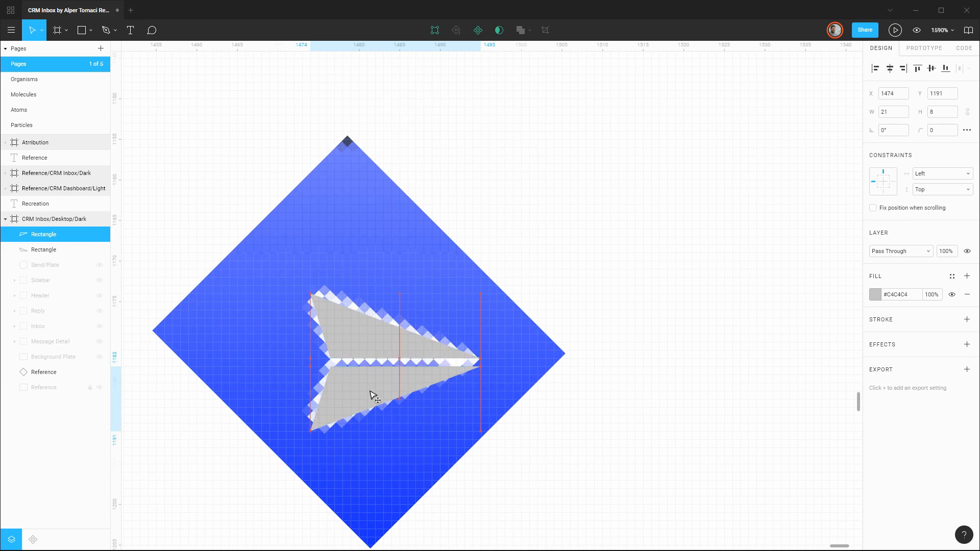
# Combine the wings, replace the fill with a 1 px #FAFAFF stroke and add the plane's centre fold line.
pyautogui.click(521, 30)
pyautogui.click(967, 312)
pyautogui.click(966, 319)
pyautogui.click(875, 338)
pyautogui.press('l')
pyautogui.moveTo(329, 357); pyautogui.dragTo(464, 357)
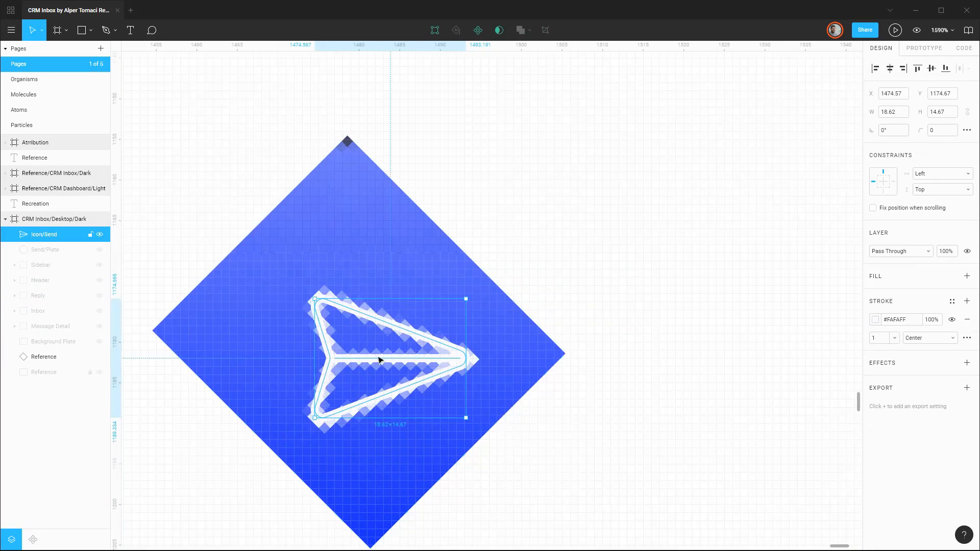
# Hide the rotated Reference crop behind the paper plane vector.
pyautogui.press('Return')
# Set the paper plane vector's rotation to 45° and rename its layer with the Icon/ prefix.
pyautogui.press('Return')
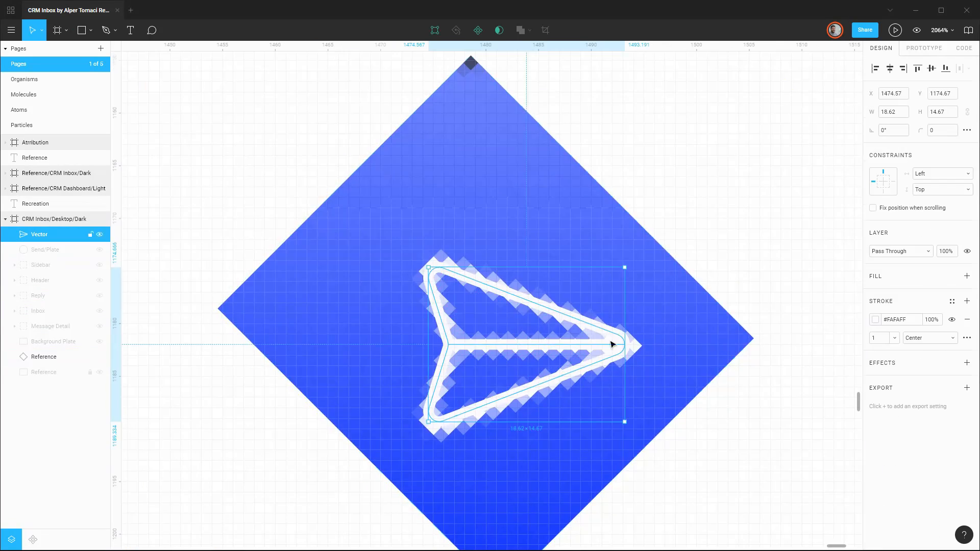
pyautogui.click(99, 356)
pyautogui.click(892, 131)
pyautogui.write('45')
pyautogui.press('Return')
pyautogui.doubleClick(45, 235)
pyautogui.write('Icon/')
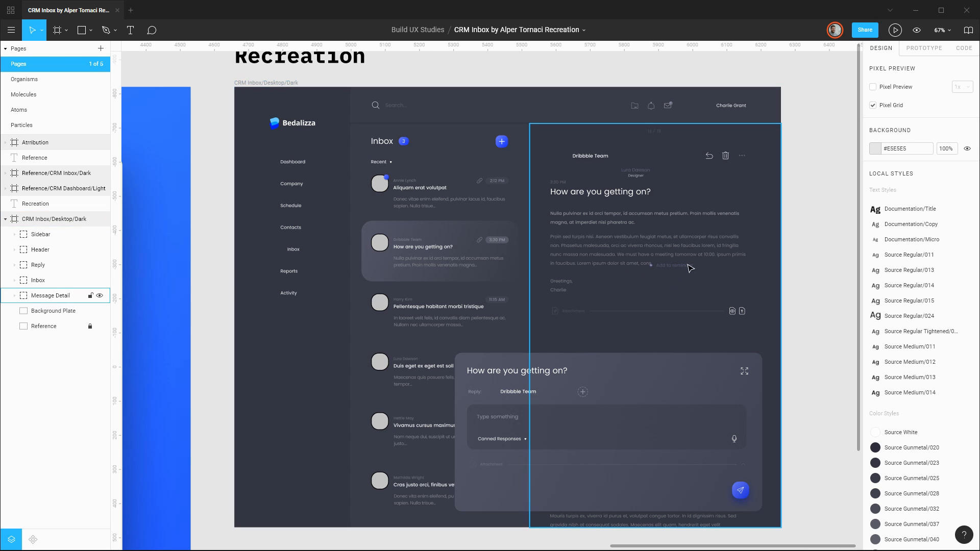
# Move the locked Reference layer to the top of the layer stack in the CRM Inbox/Desktop/Dark frame.
pyautogui.click(53, 330)
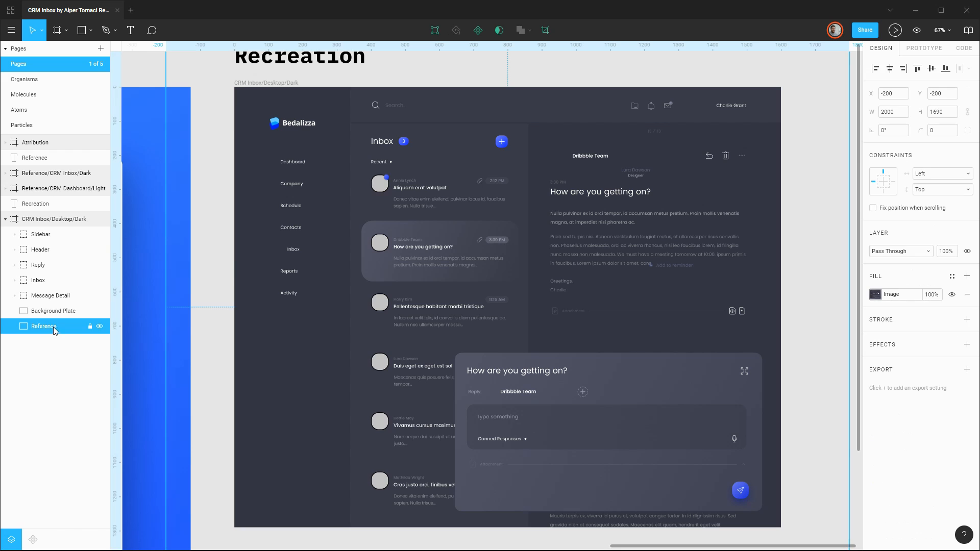
pyautogui.moveTo(53, 234); pyautogui.dragTo(53, 230)
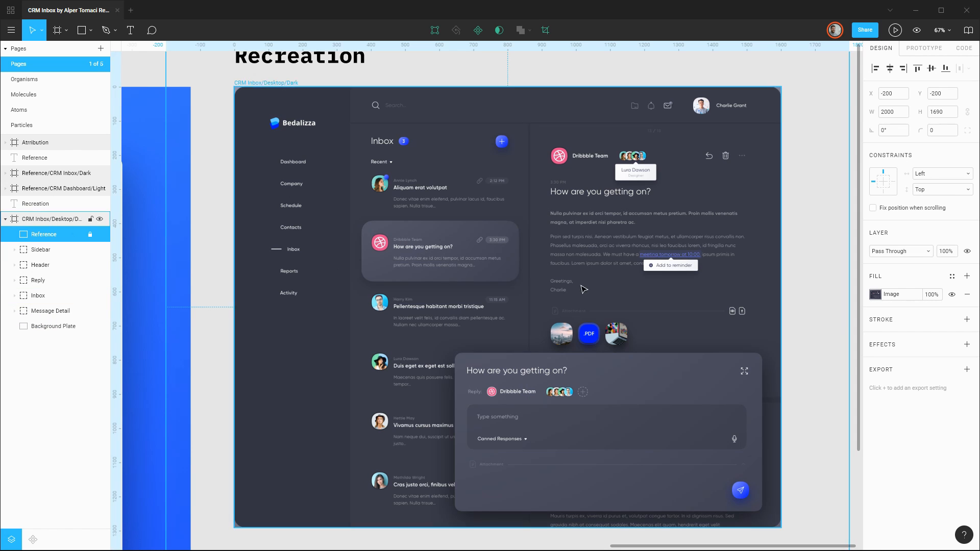